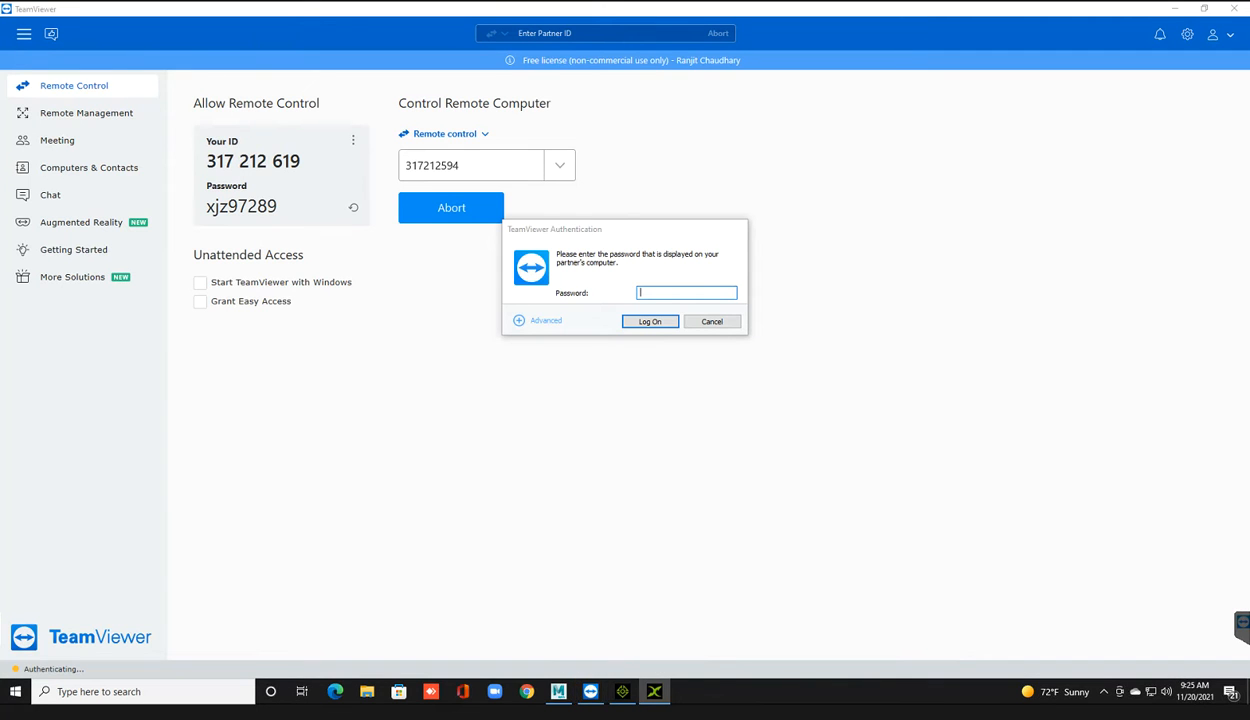
Step: Cancel the TeamViewer authentication request and switch to iClone
right_click(658, 293)
key(Escape)
click(711, 321)
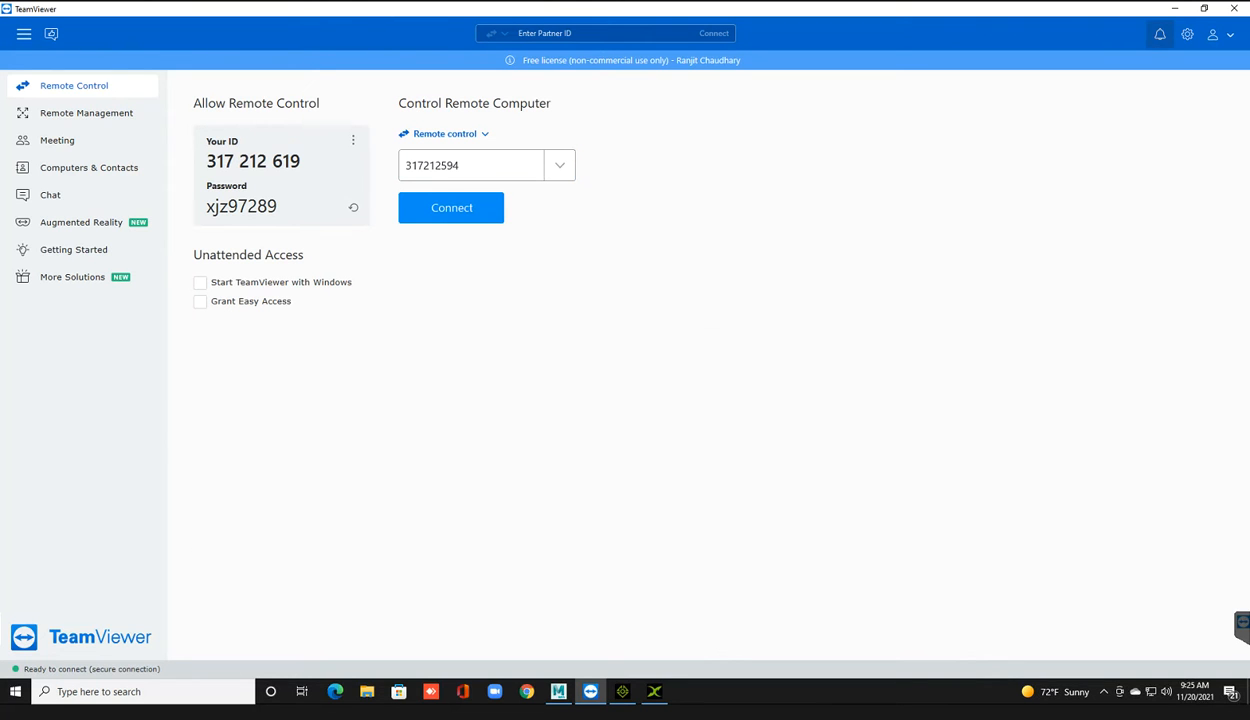
click(1175, 8)
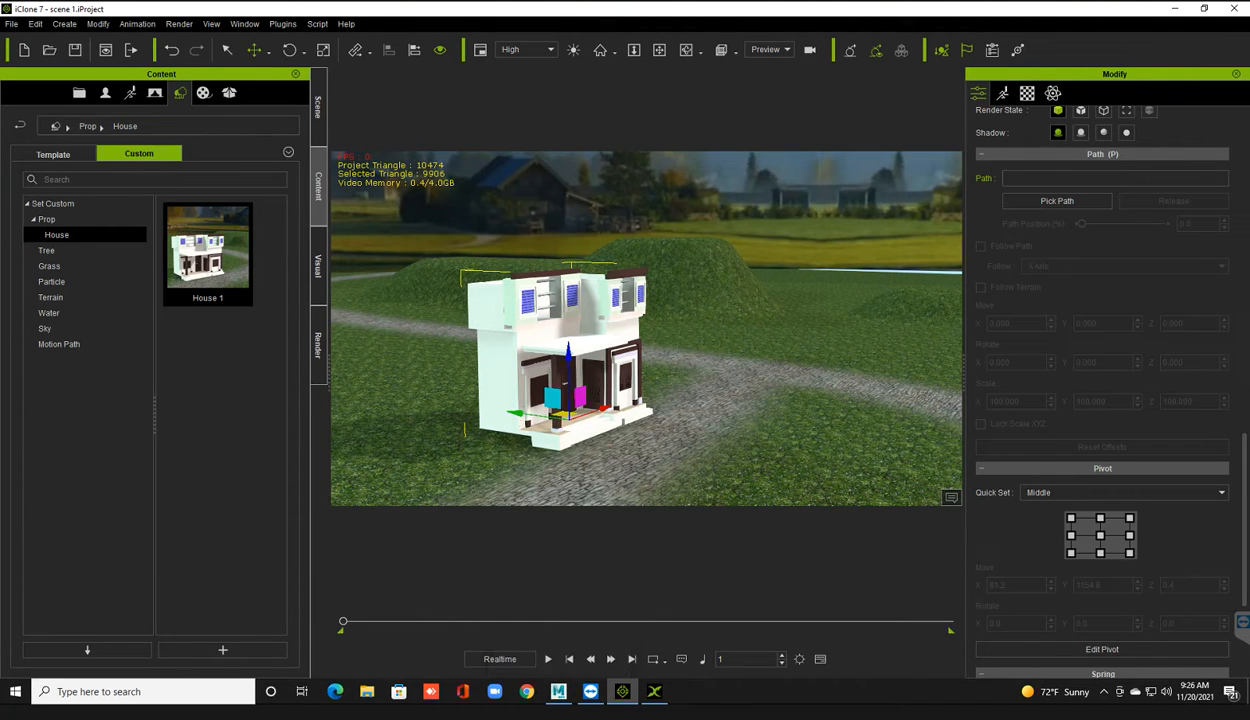
Step: Deselect the house prop and start a new default project
key(Escape)
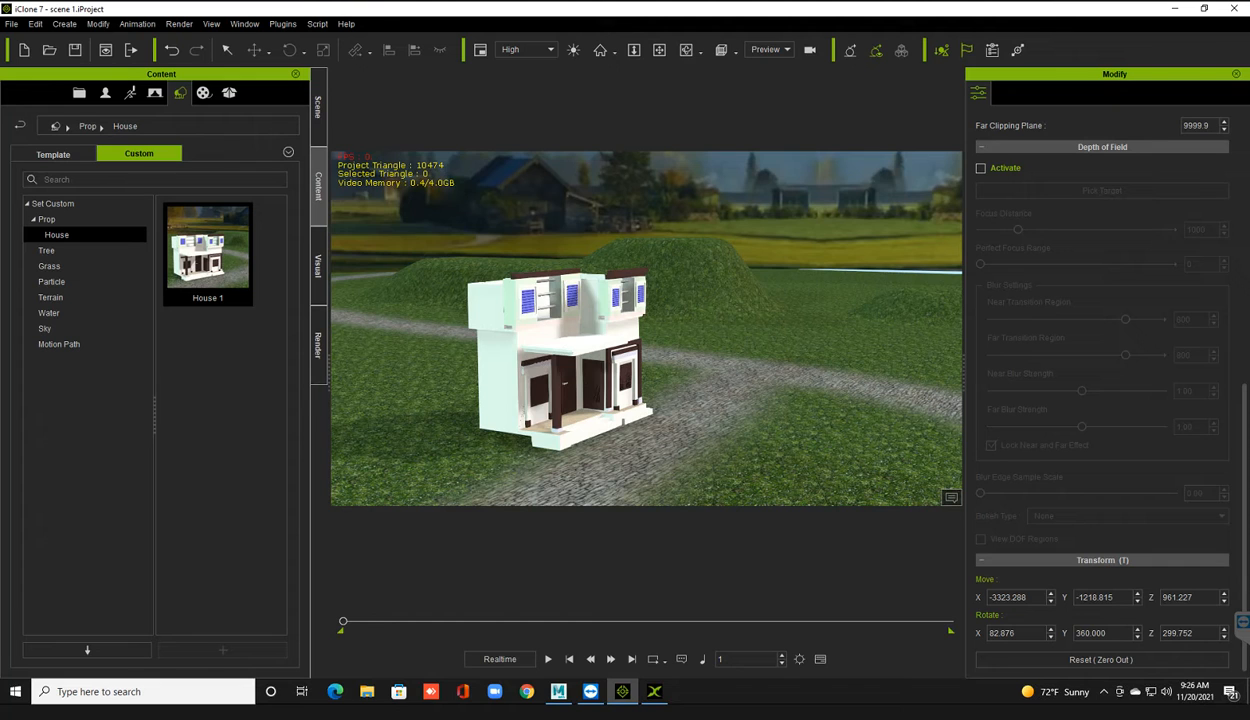
key(ctrl+n)
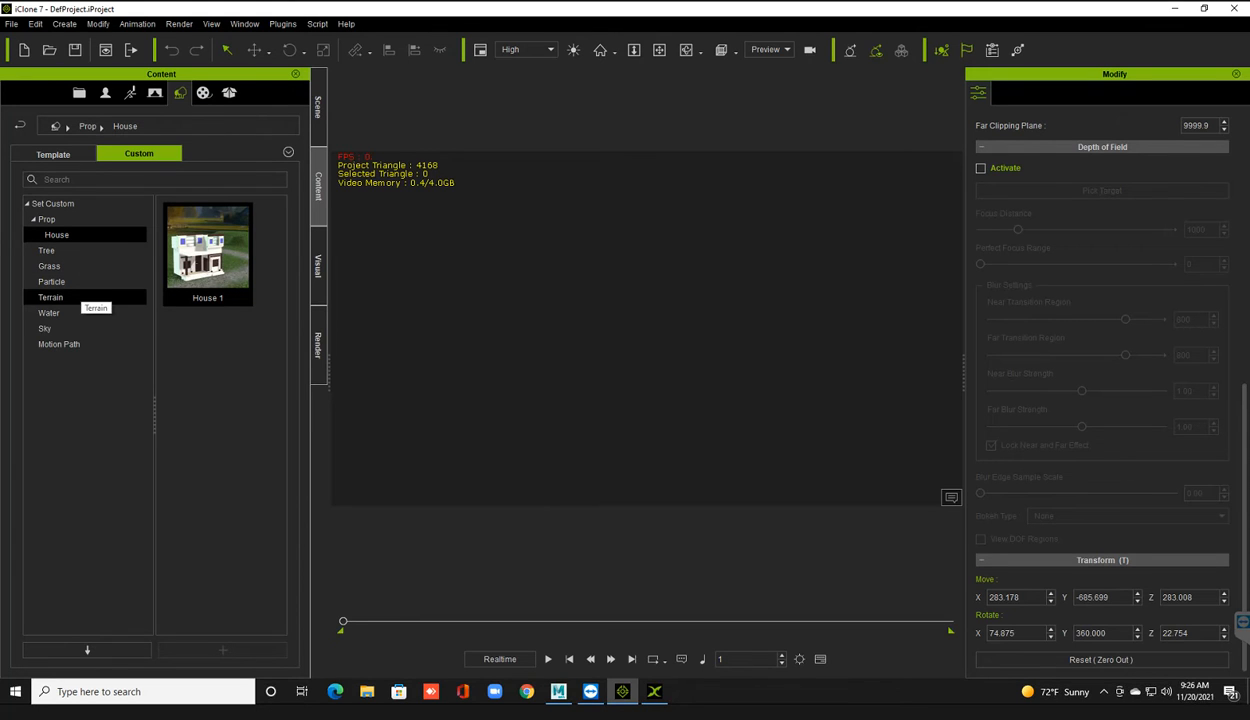
Step: Browse the custom and template content libraries for props and terrains, including the Mesh_Medium terrain set
click(80, 297)
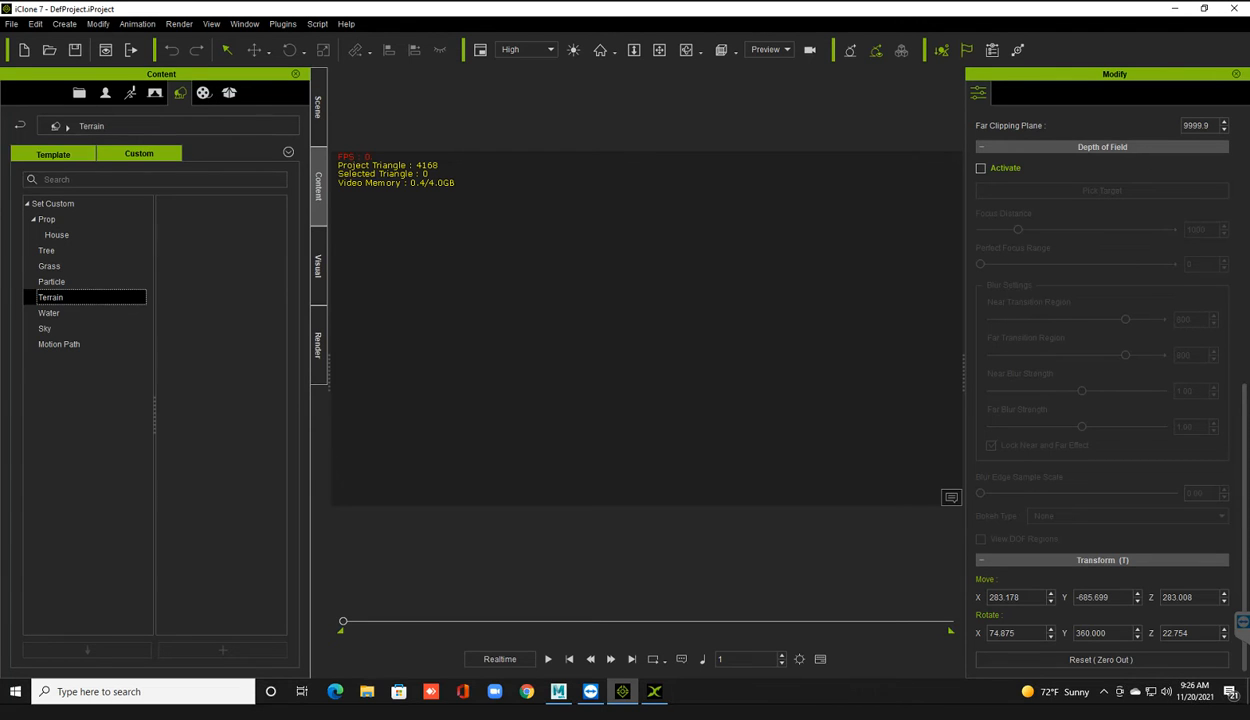
click(53, 154)
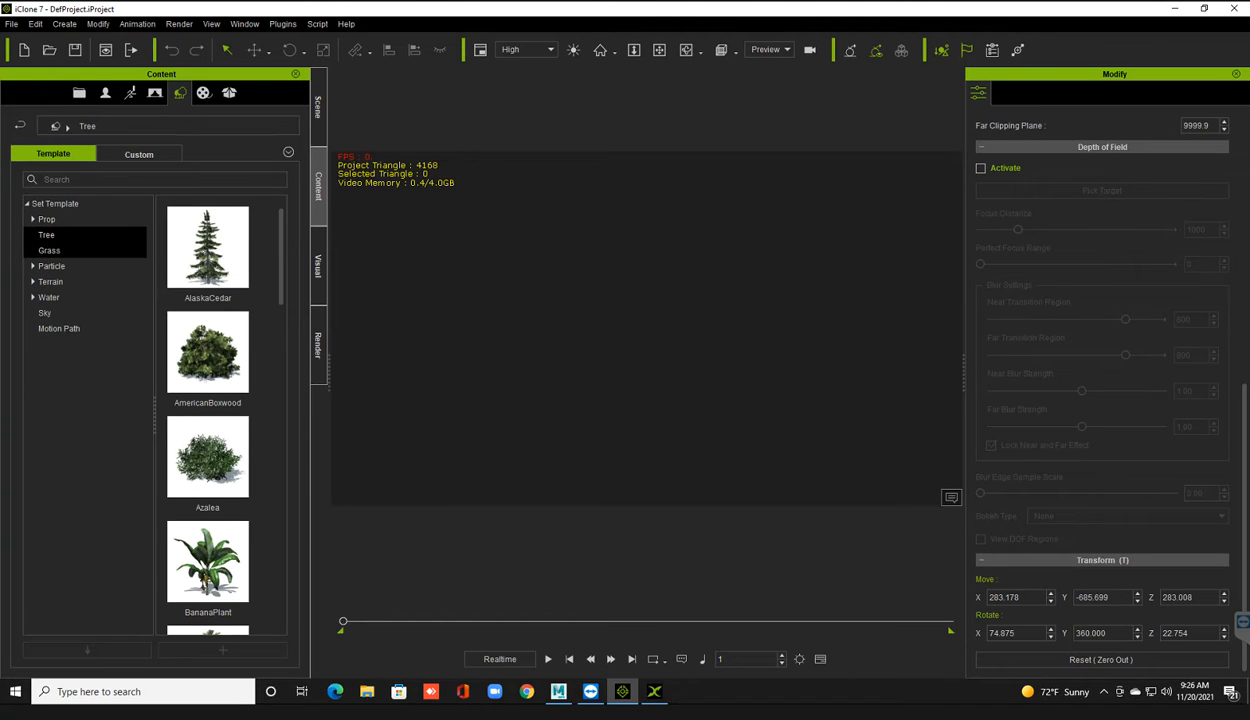
click(50, 220)
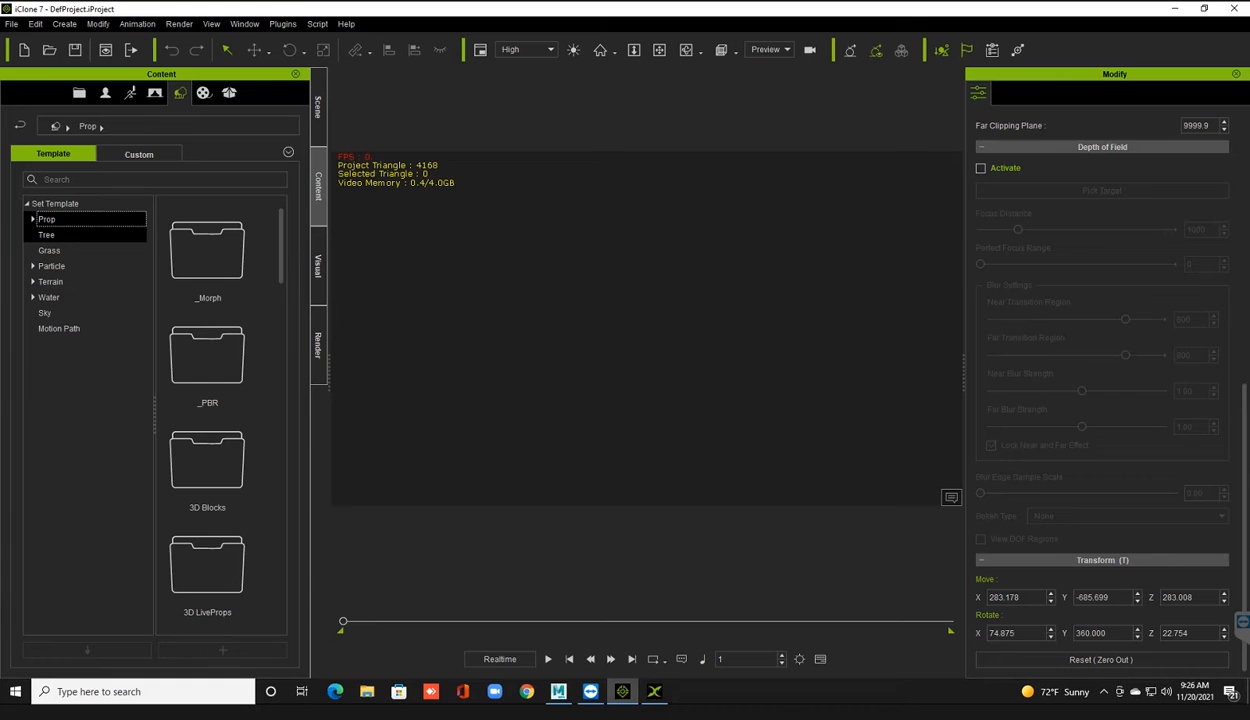
scroll(207, 300, down, 10)
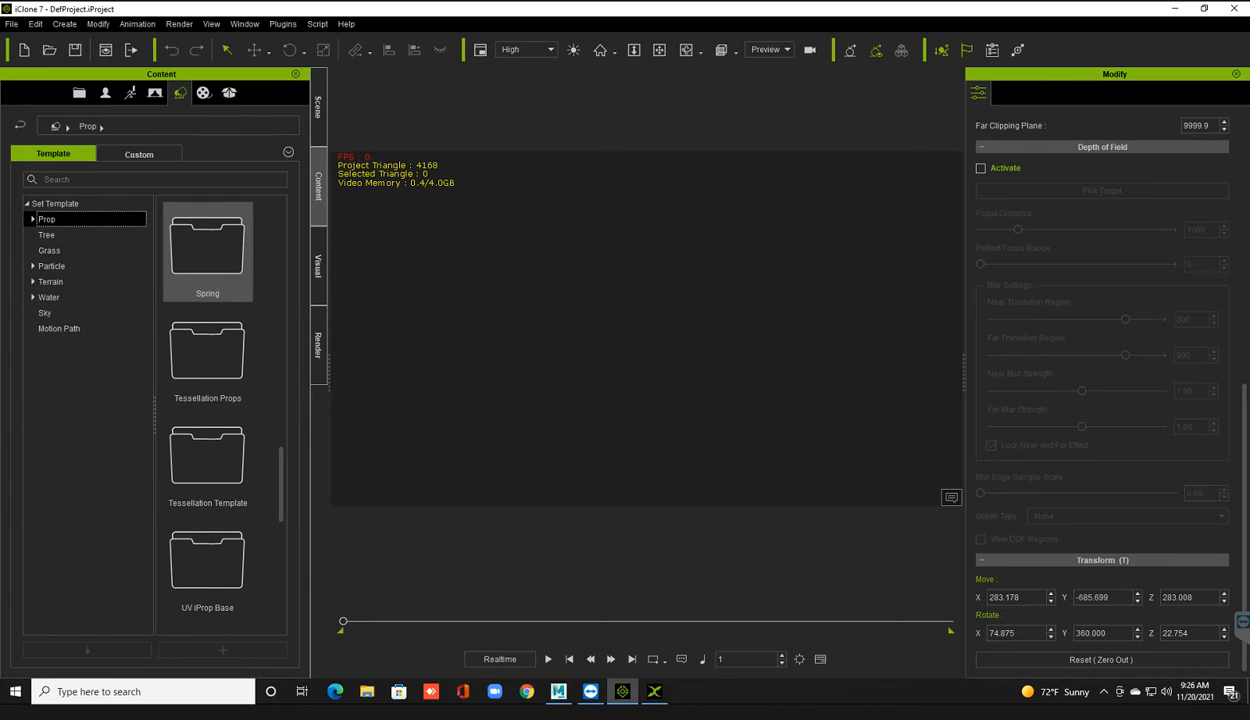
click(50, 281)
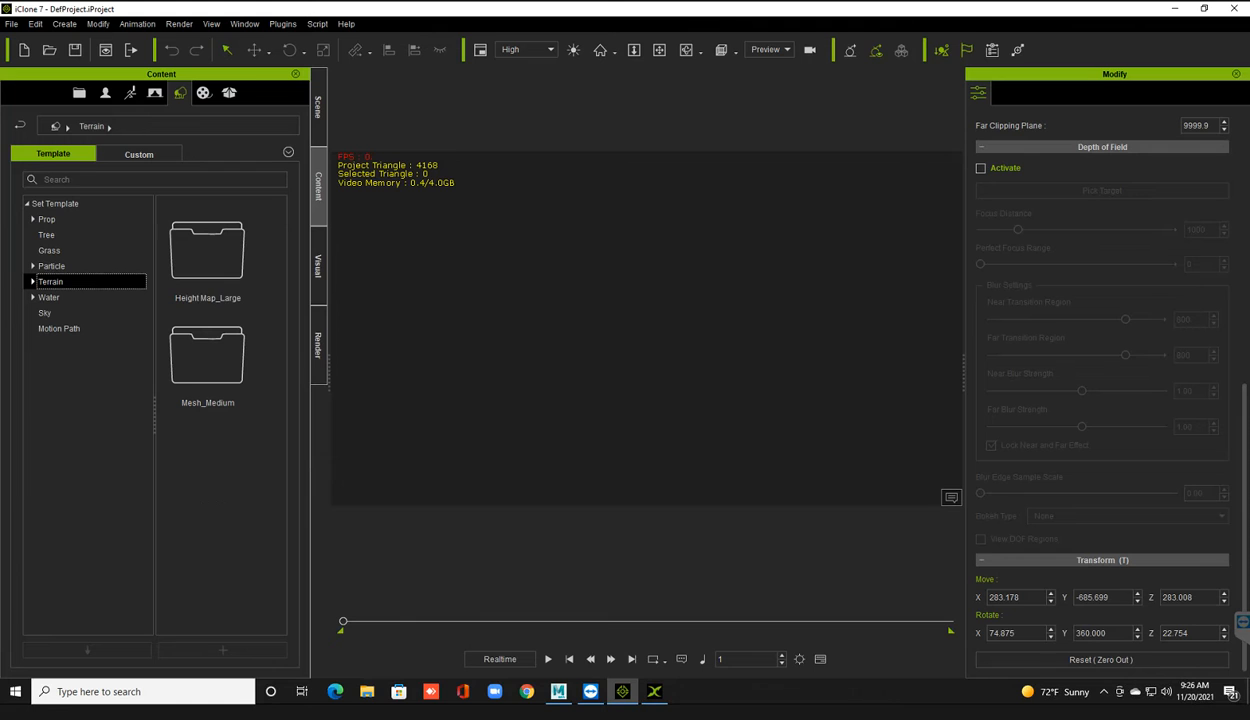
double_click(207, 355)
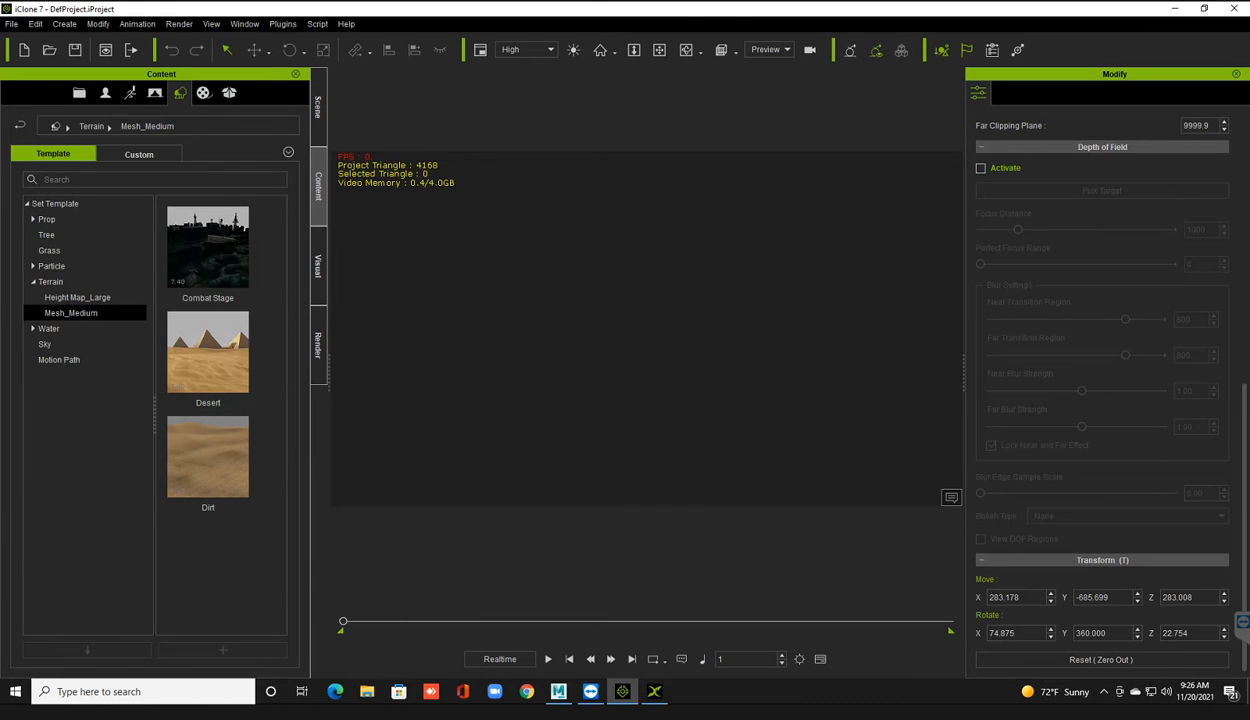
click(47, 219)
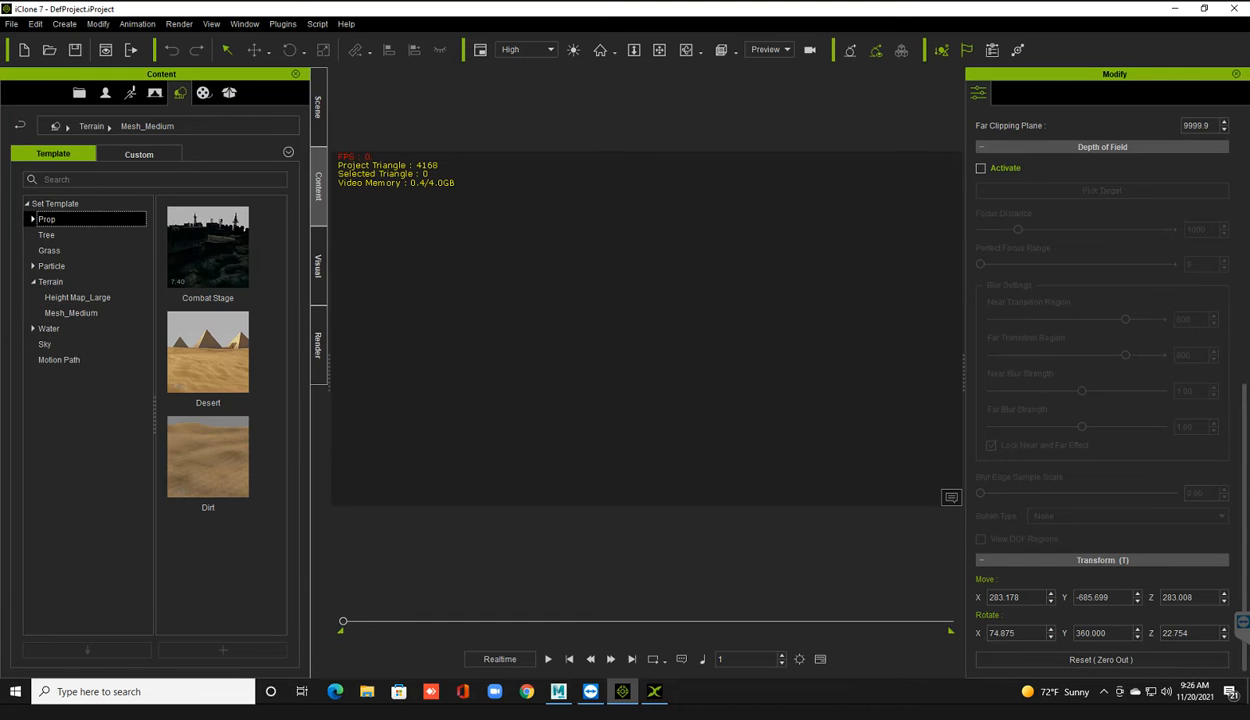
click(139, 154)
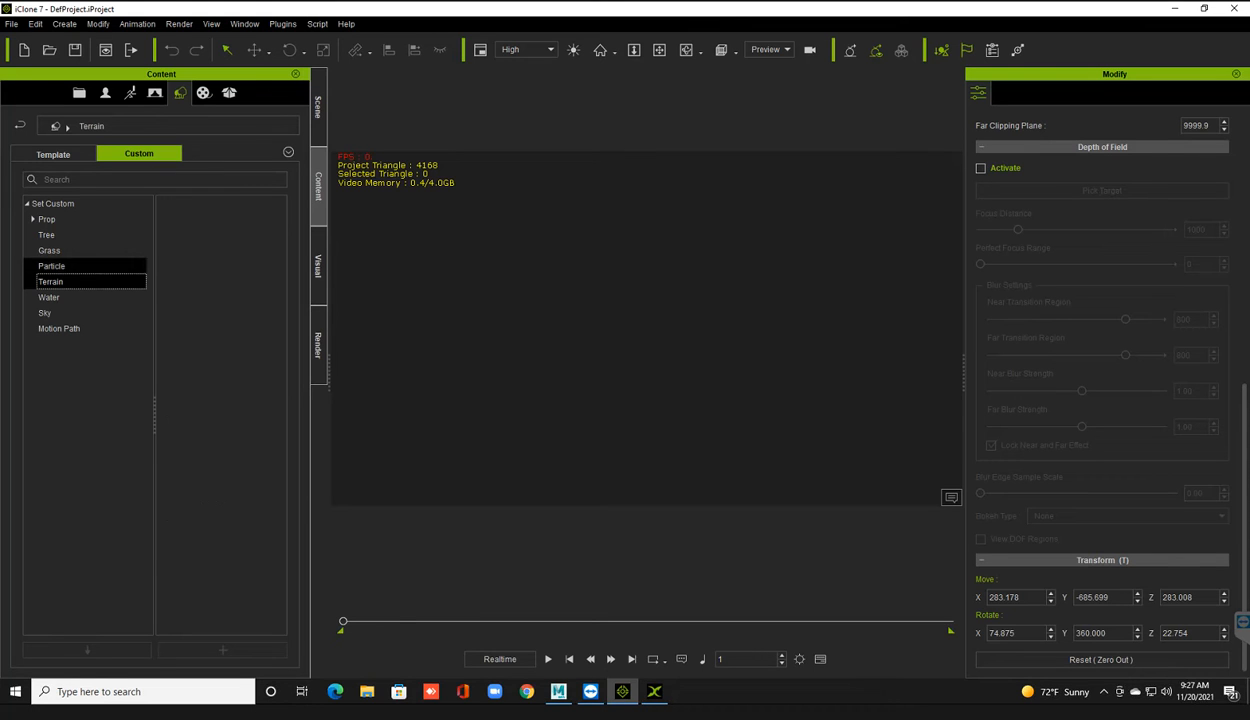
click(53, 154)
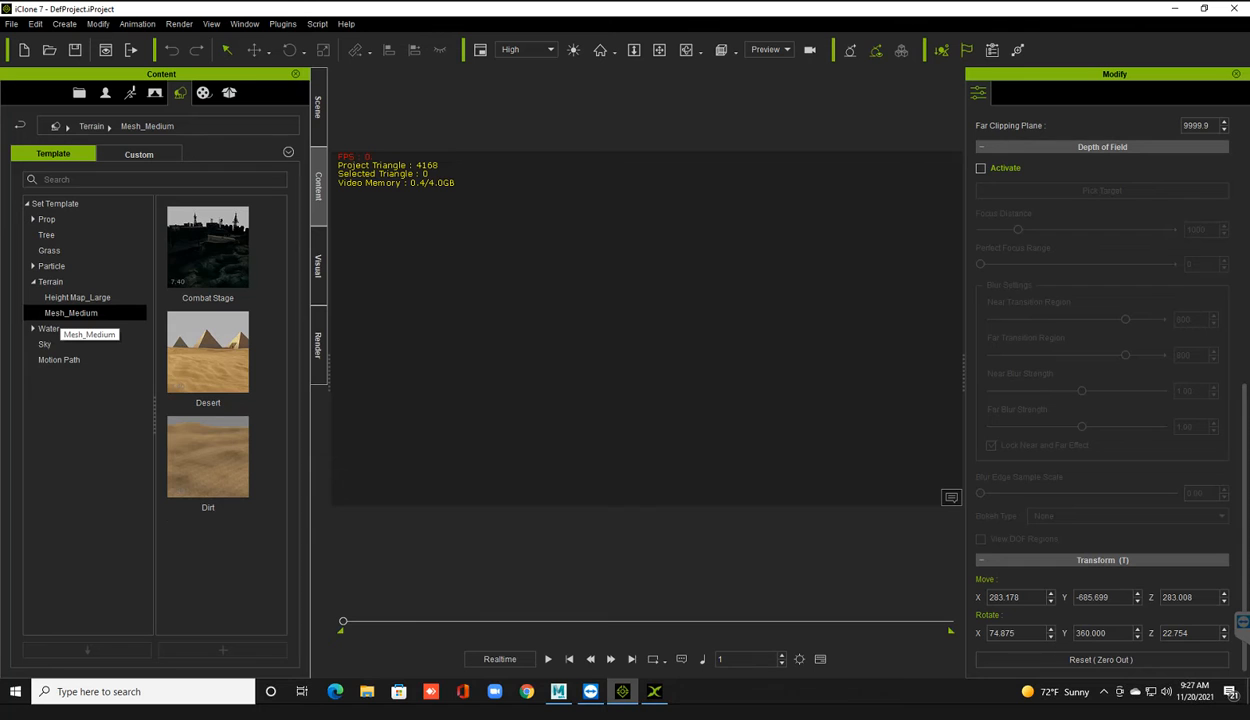
Step: Add the Hill terrain from the Height Map_Large template set to the scene
click(77, 298)
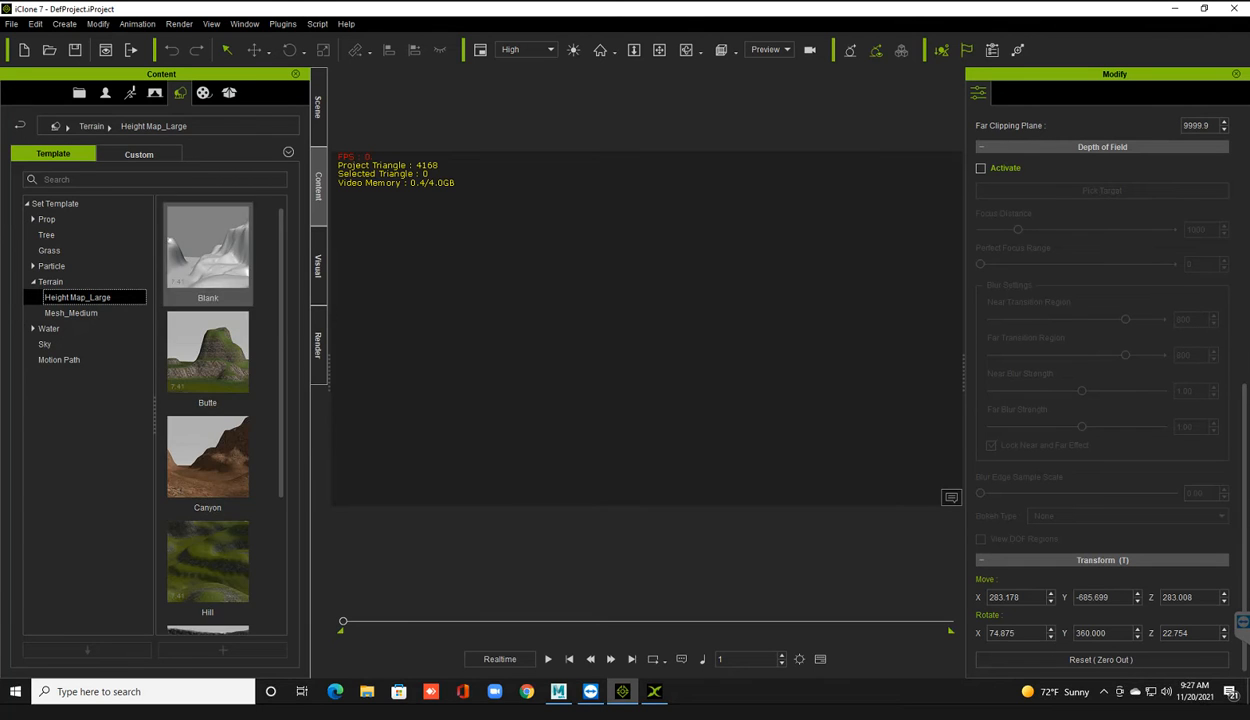
scroll(208, 362, down, 3)
scroll(208, 362, up, 2)
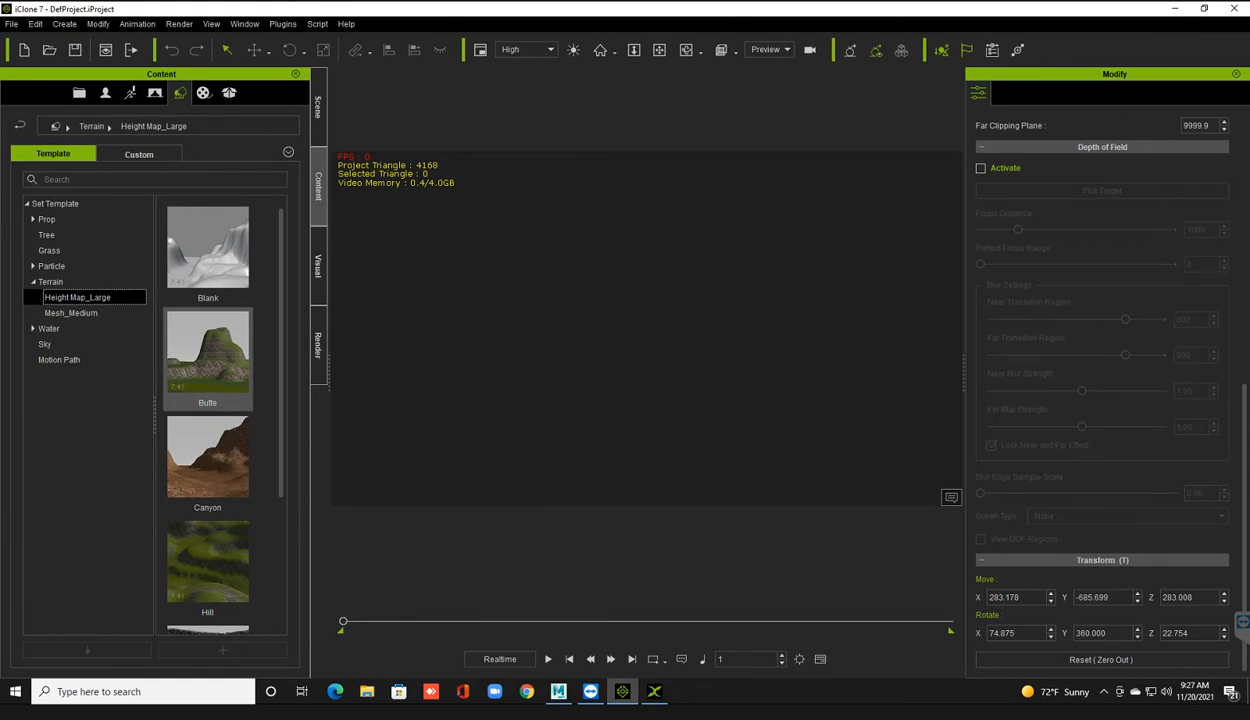
scroll(208, 362, down, 2)
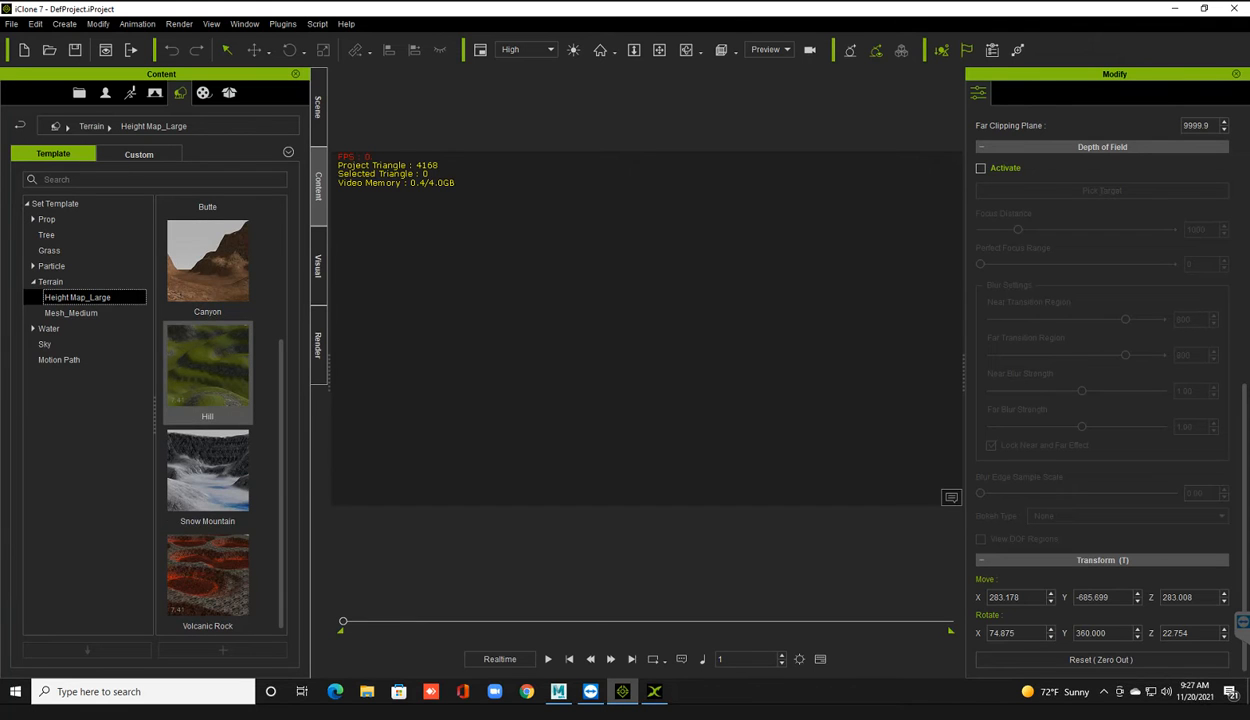
scroll(208, 360, up, 2)
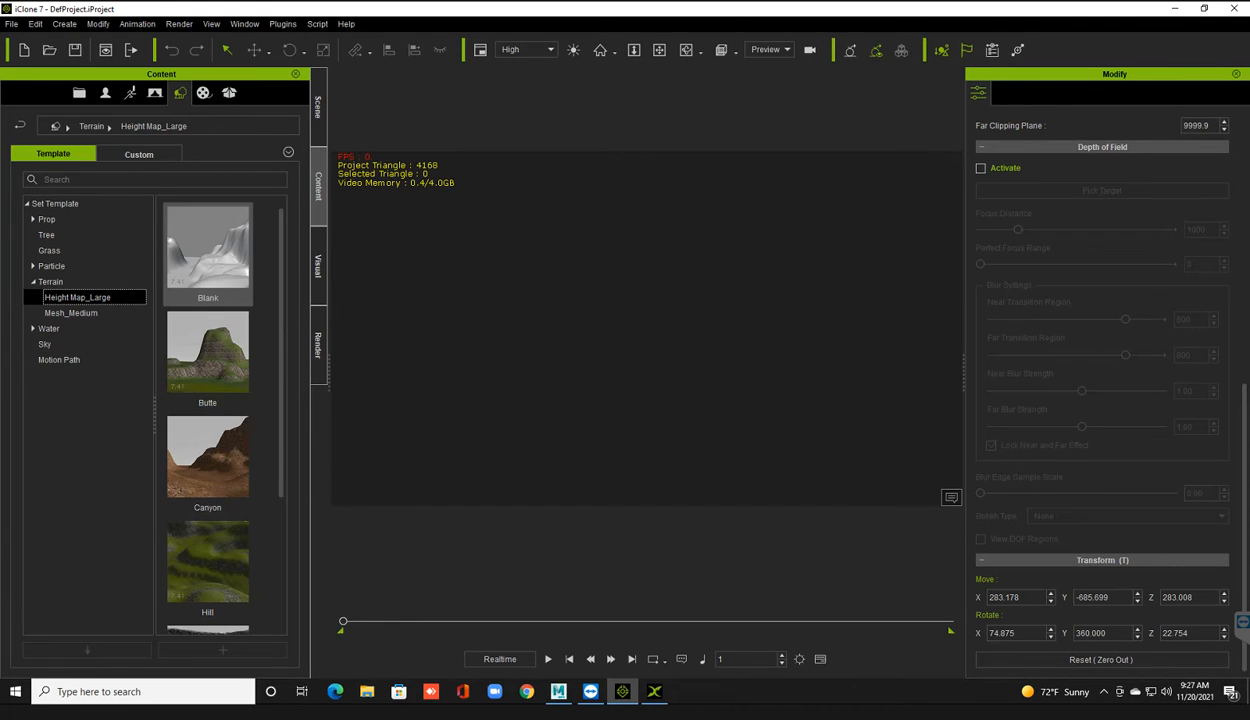
scroll(208, 362, down, 2)
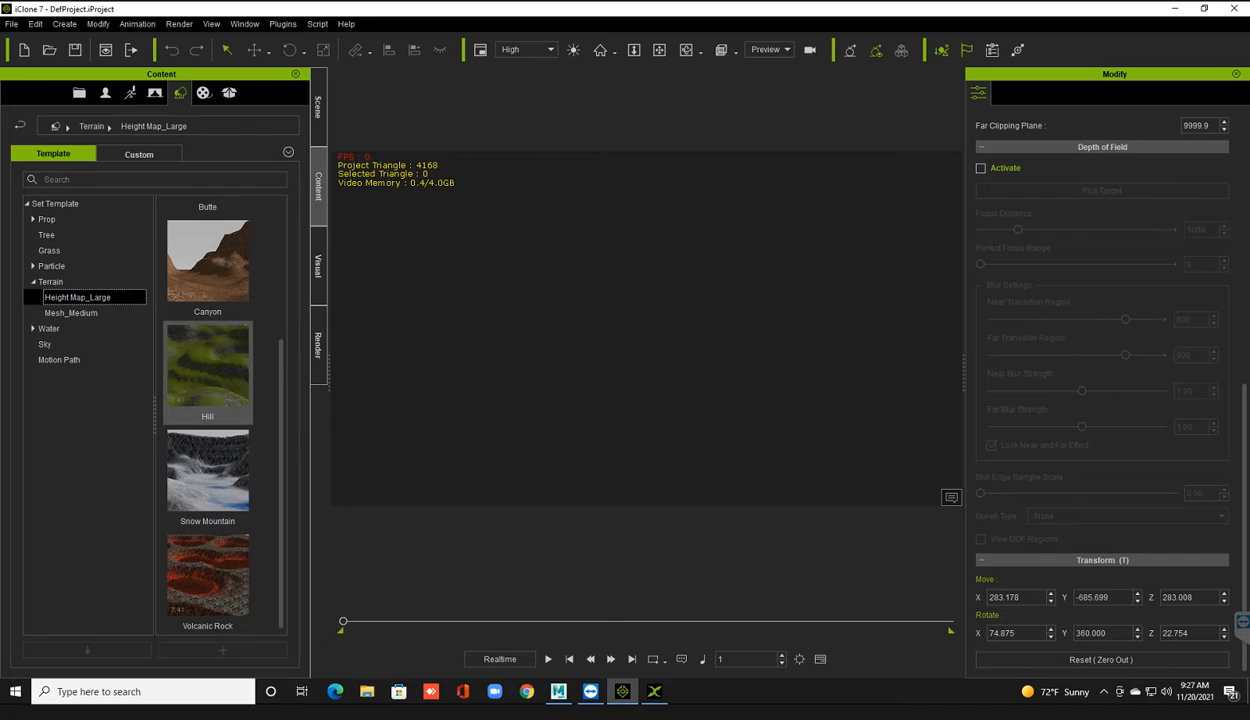
double_click(208, 362)
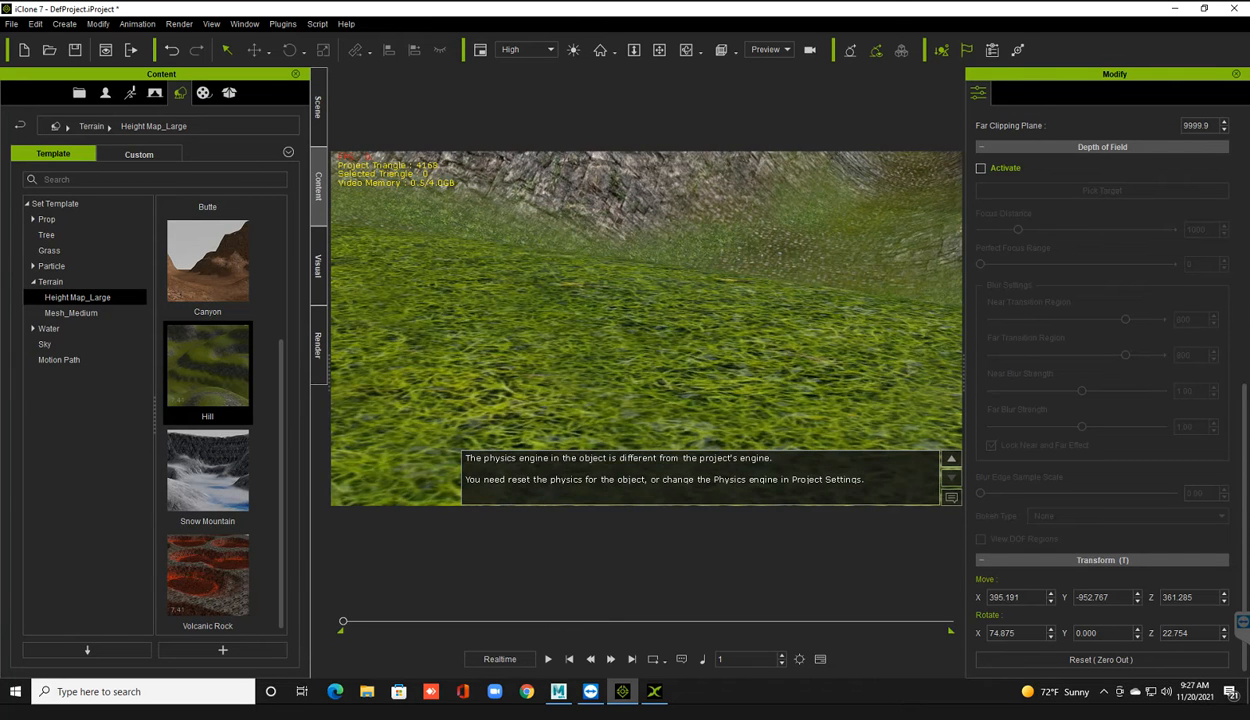
scroll(646, 328, down, 4)
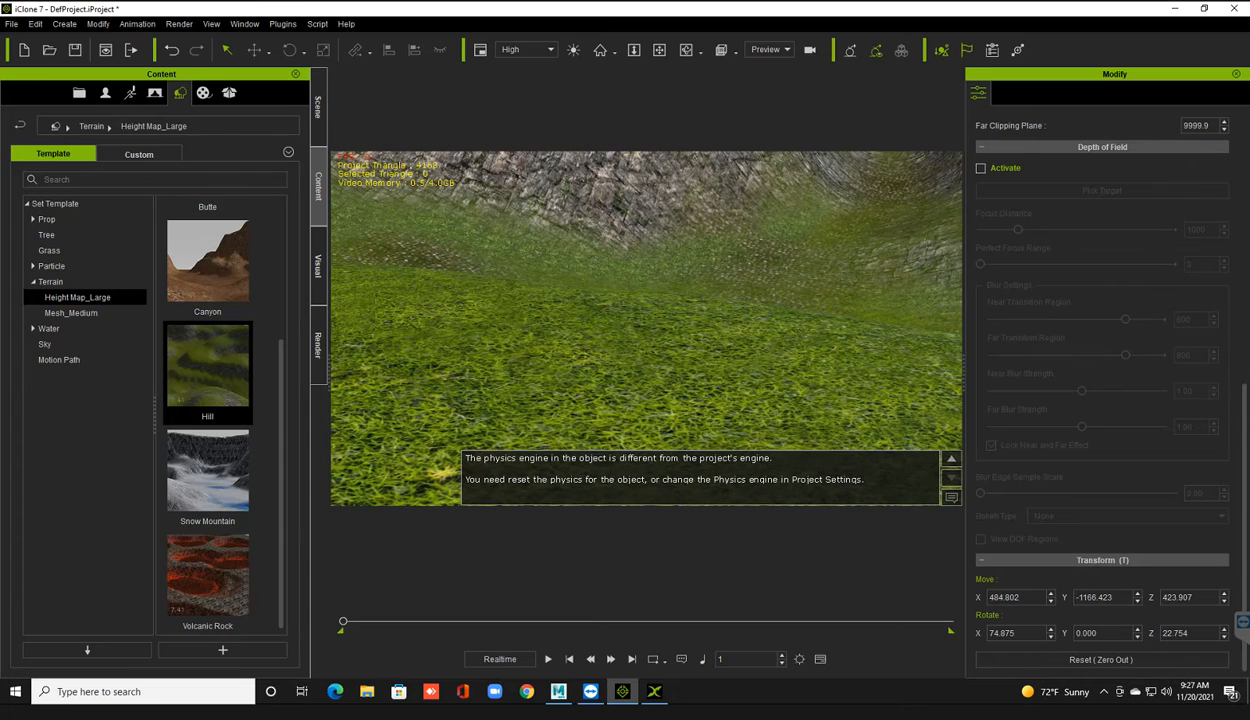
Step: Select the Hill terrain in the scene's object list for modification
click(204, 93)
scroll(646, 328, down, 5)
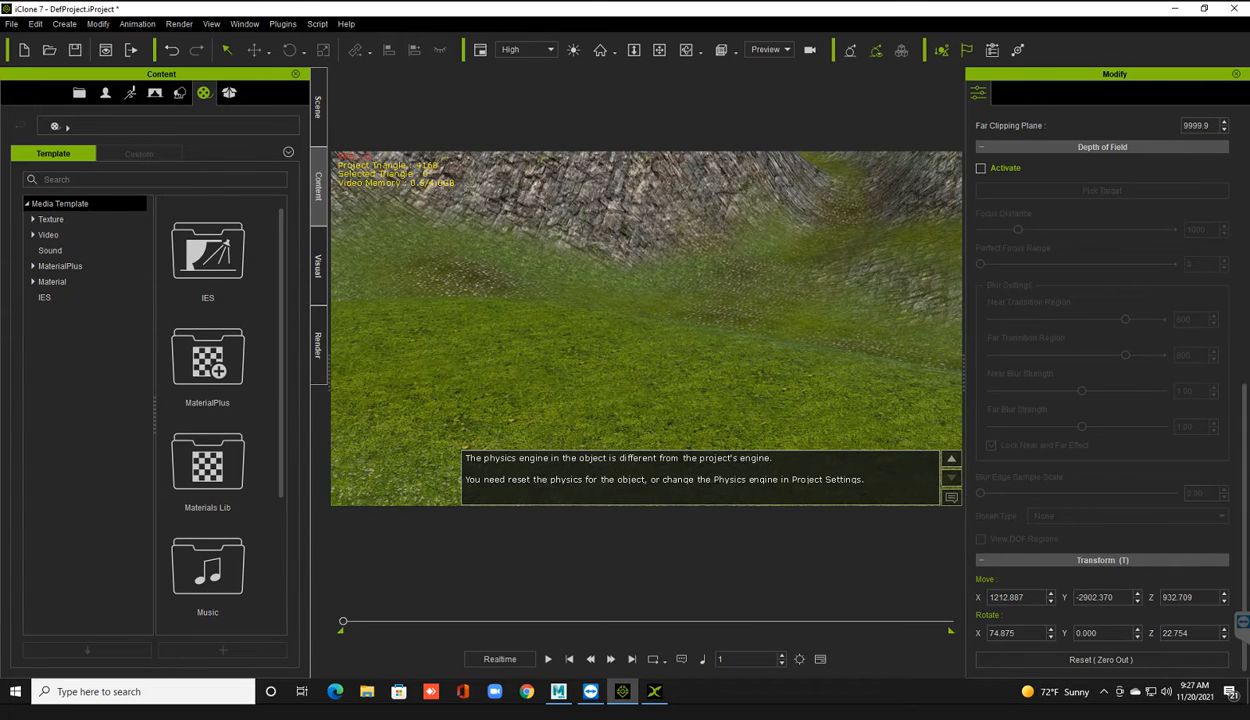
scroll(646, 328, down, 4)
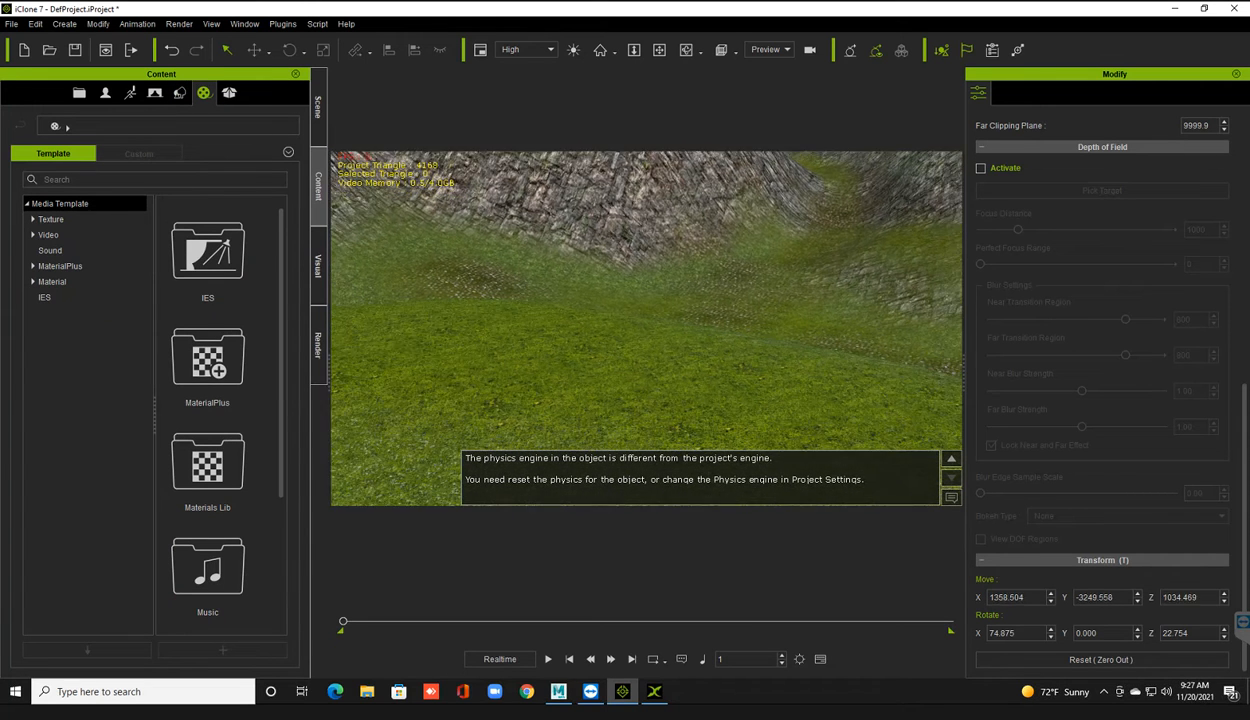
scroll(646, 328, down, 4)
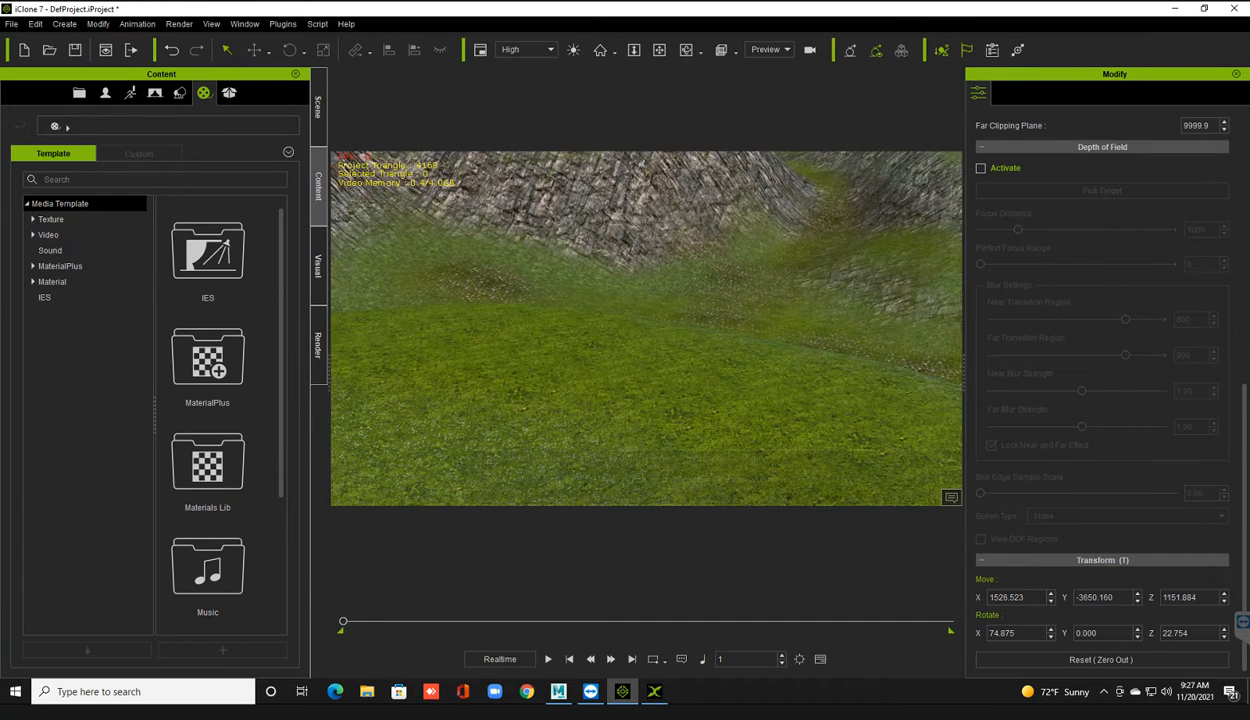
scroll(646, 328, down, 2)
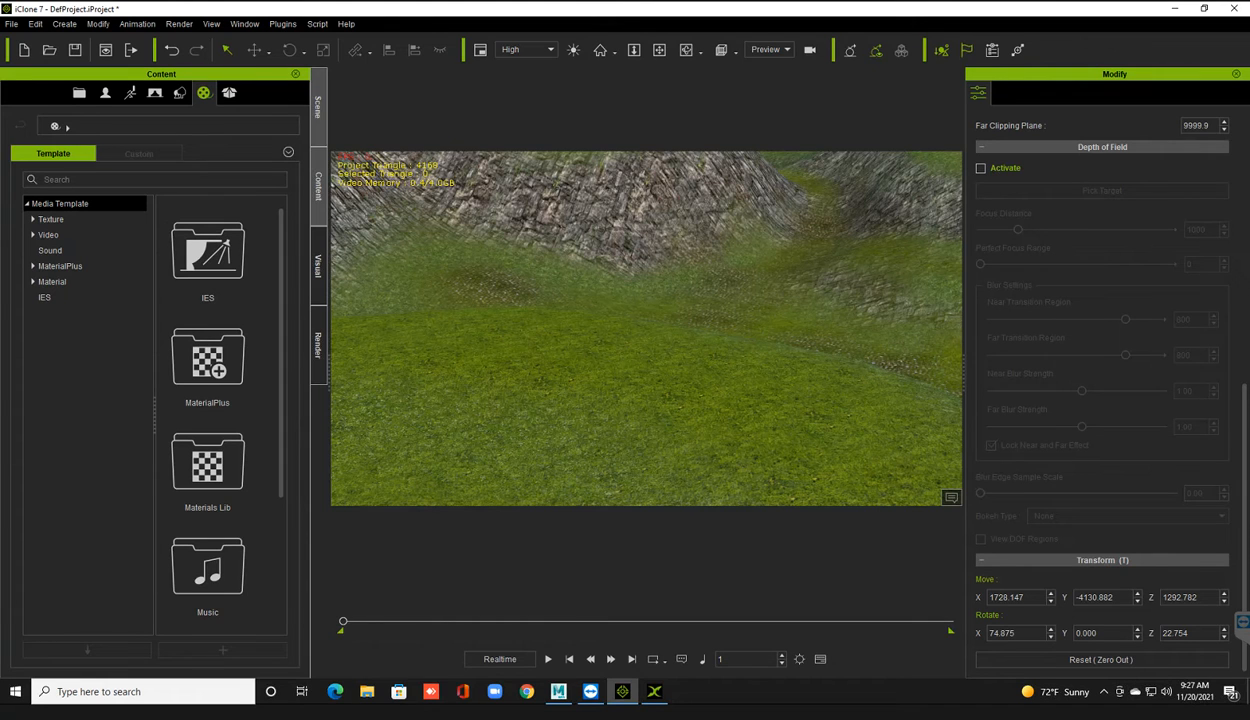
click(318, 105)
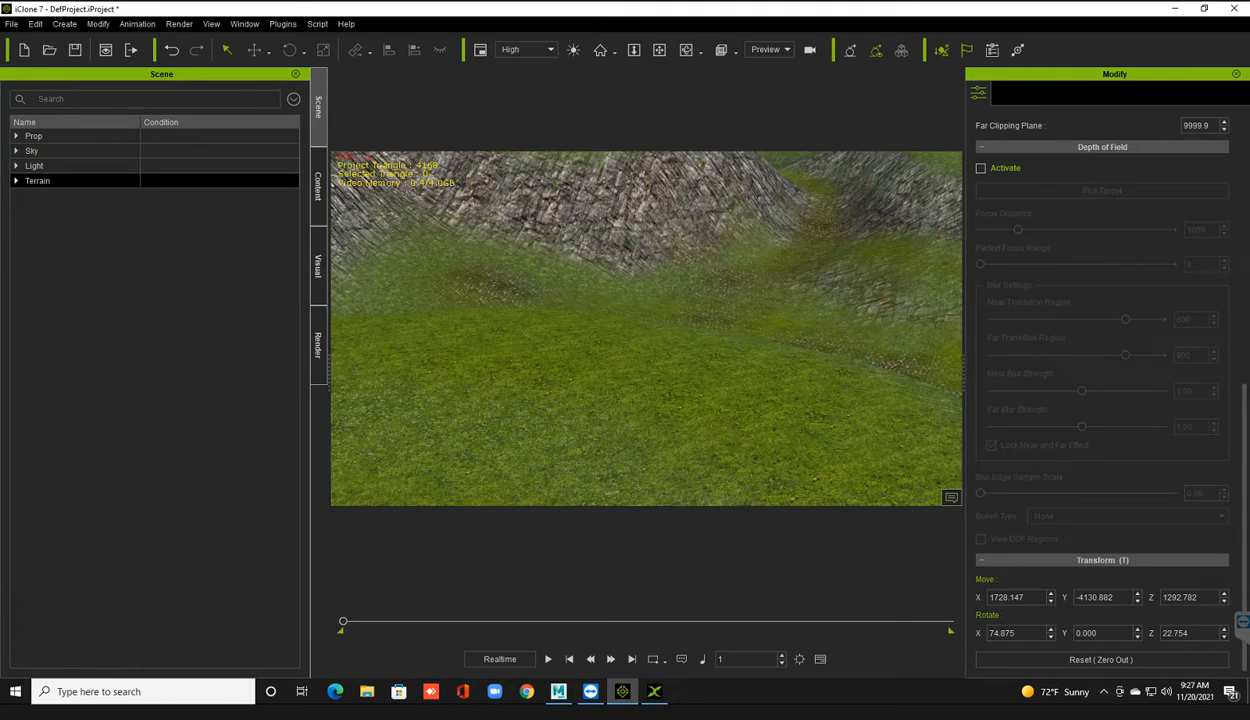
click(16, 181)
click(60, 196)
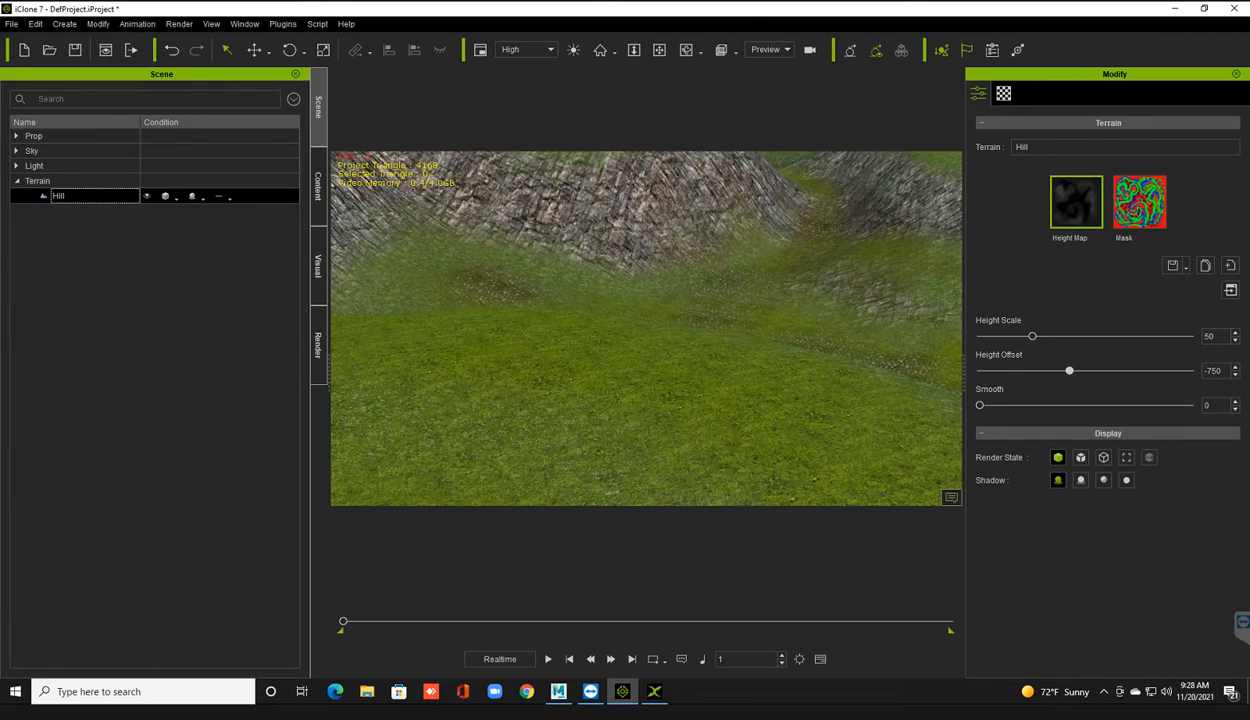
Step: Set the Hill terrain's Height Scale to 46
mouse_move(1076, 201)
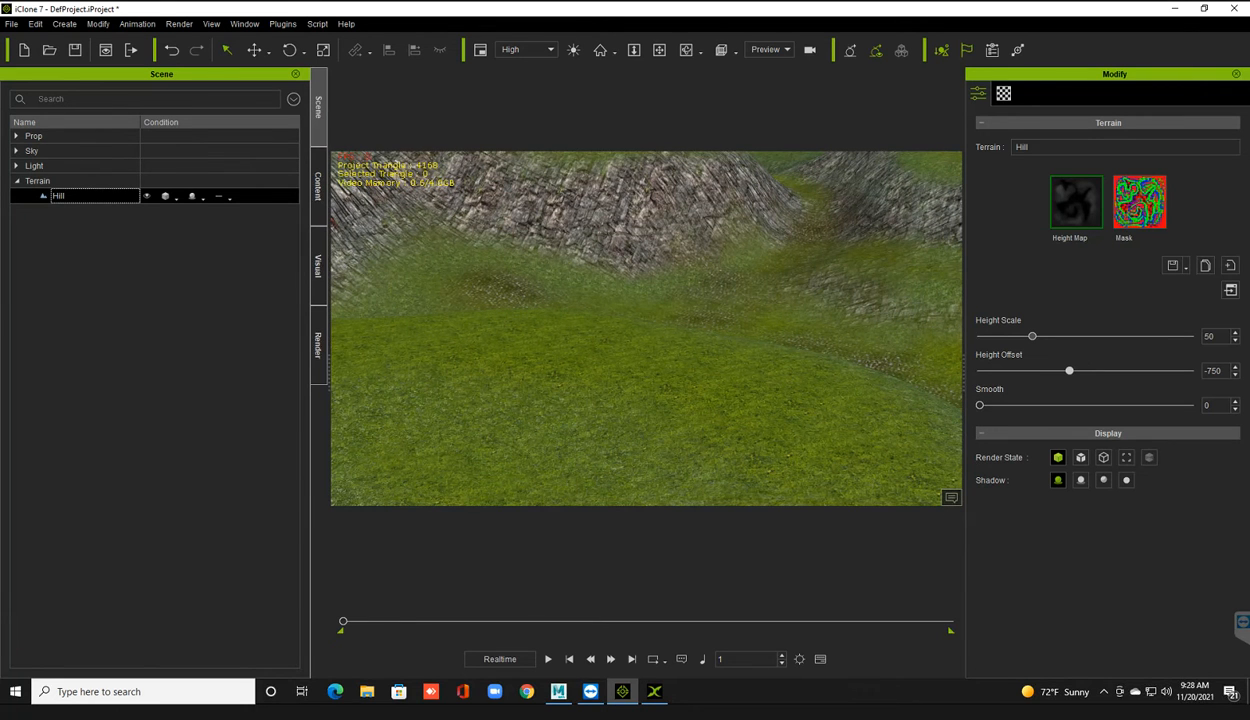
click(1032, 336)
mouse_move(1032, 336)
mouse_down()
mouse_move(1001, 336)
mouse_move(1070, 336)
mouse_move(1028, 336)
mouse_up()
Step: Examine the overall shape and extent of the Hill terrain from farther away
scroll(646, 328, down, 3)
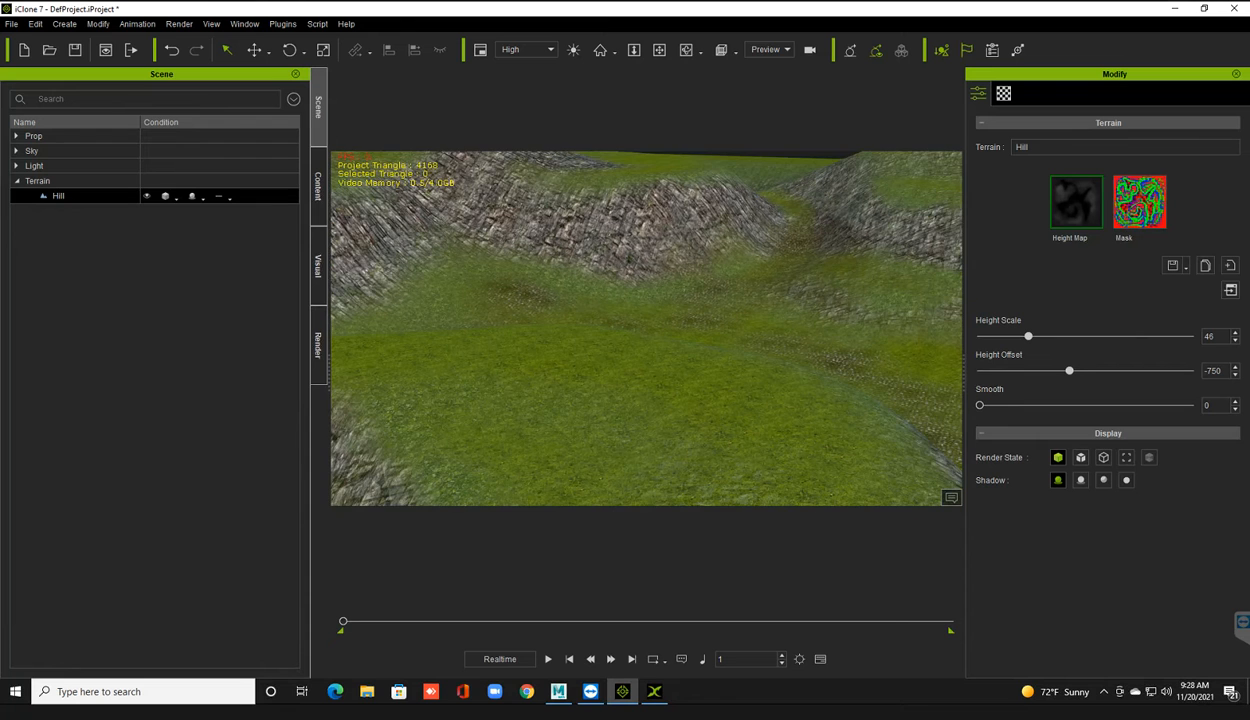
scroll(646, 328, down, 4)
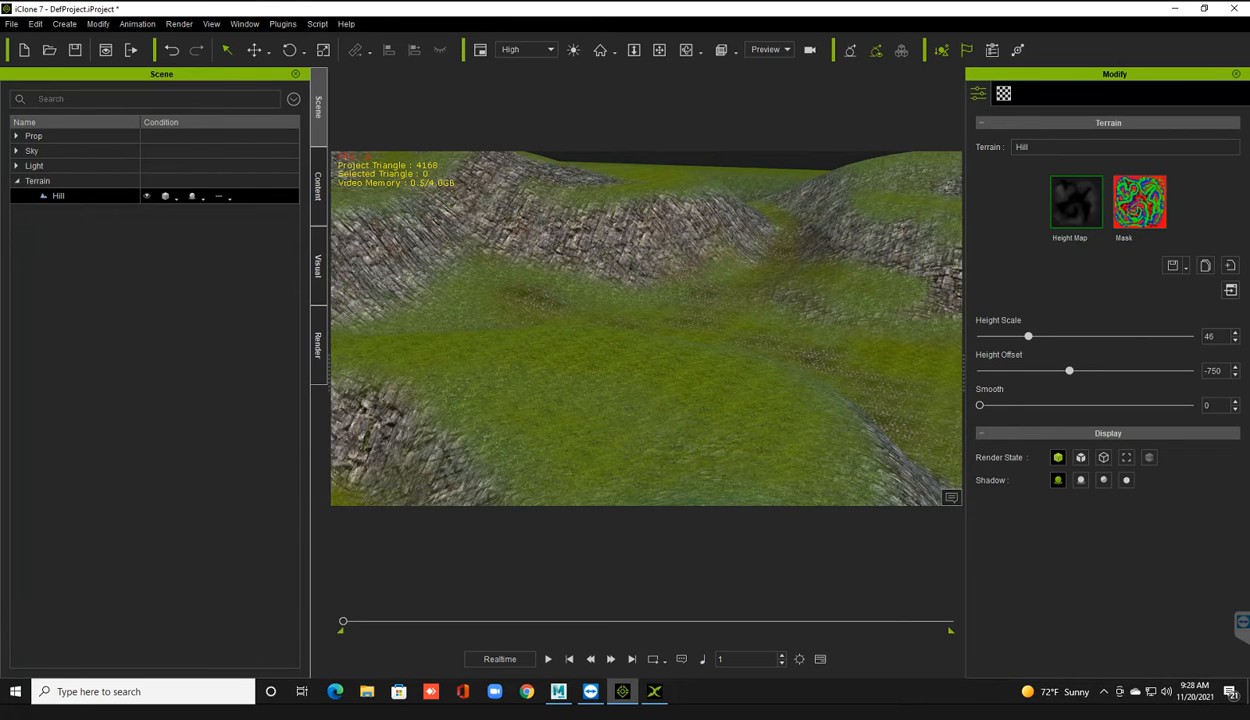
scroll(646, 328, down, 3)
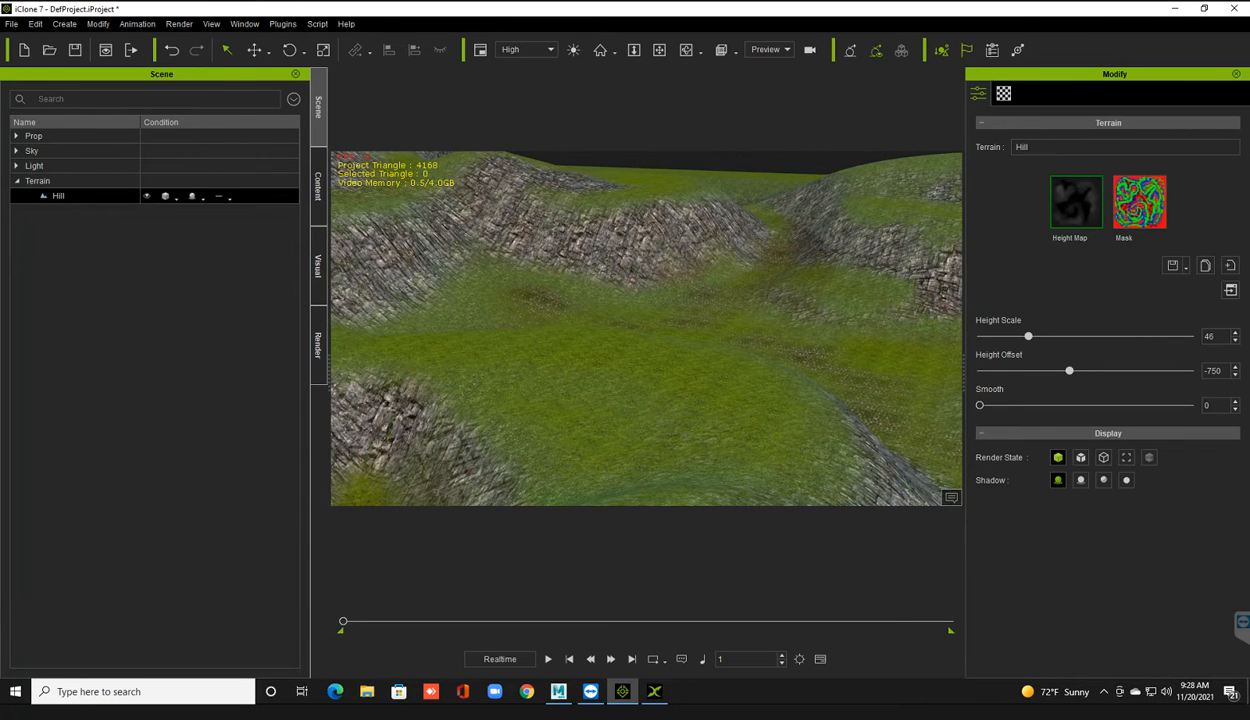
scroll(646, 328, down, 1)
scroll(646, 328, down, 3)
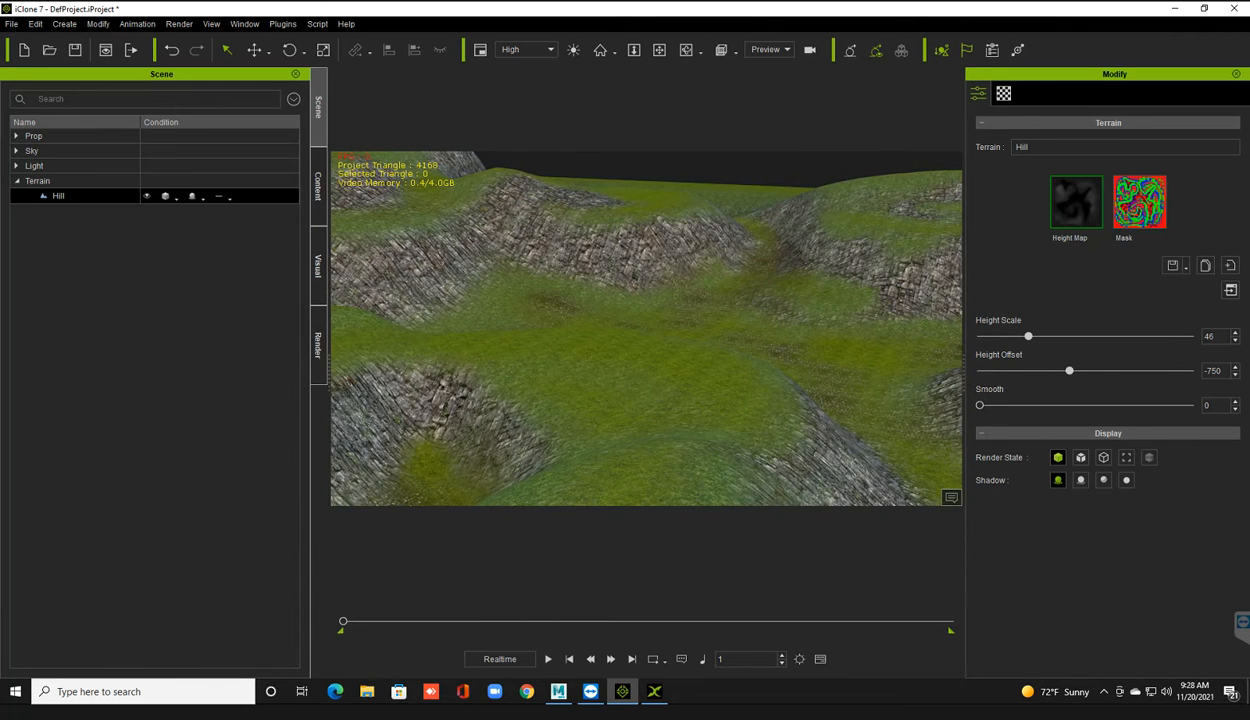
scroll(646, 328, down, 4)
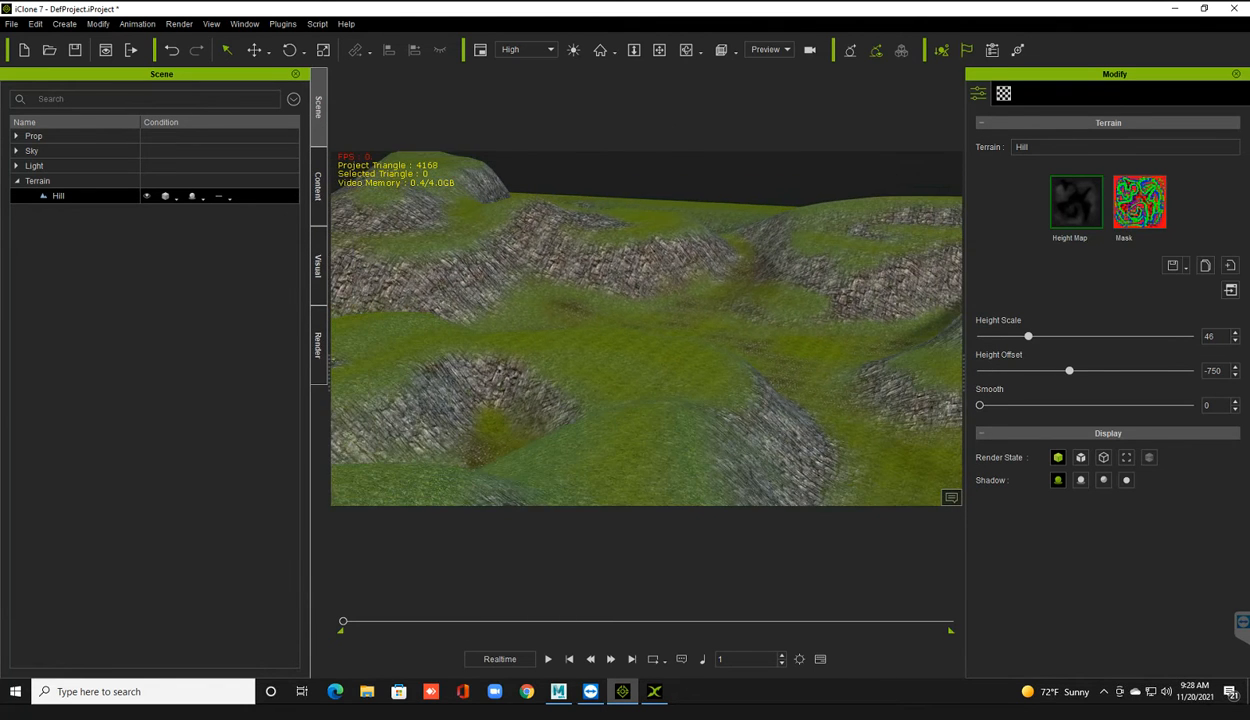
scroll(646, 328, down, 2)
scroll(646, 328, down, 5)
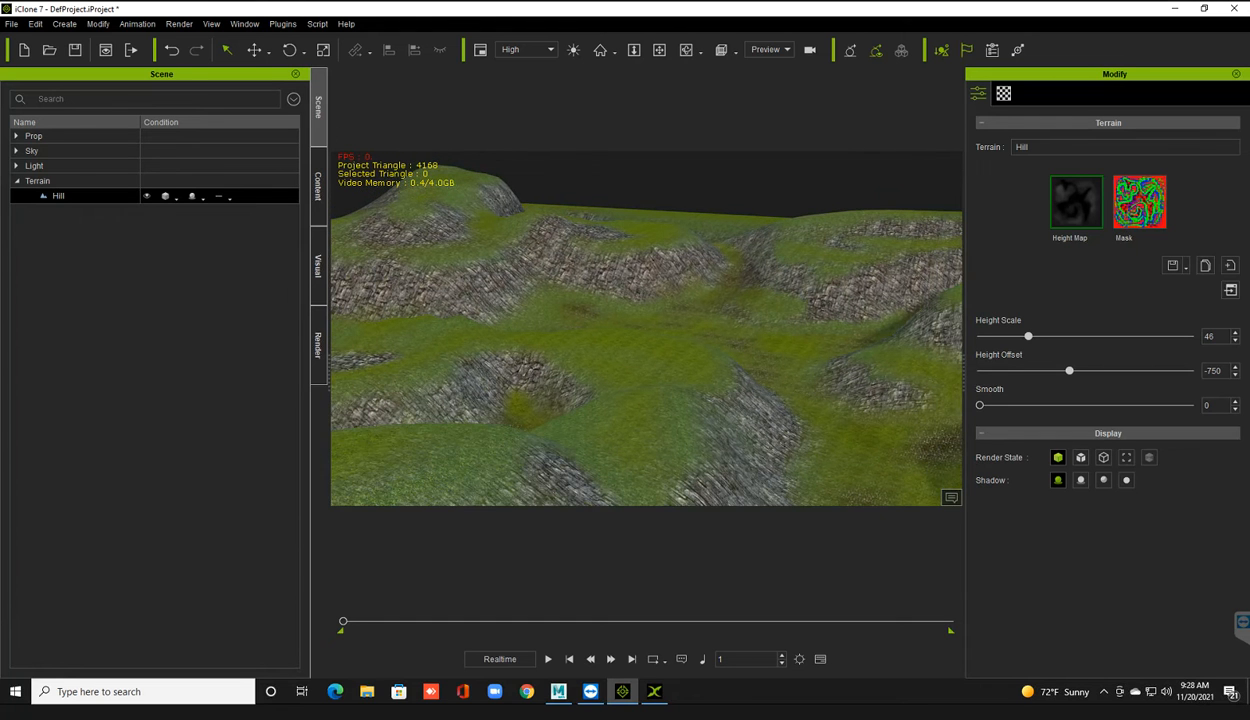
scroll(646, 328, down, 1)
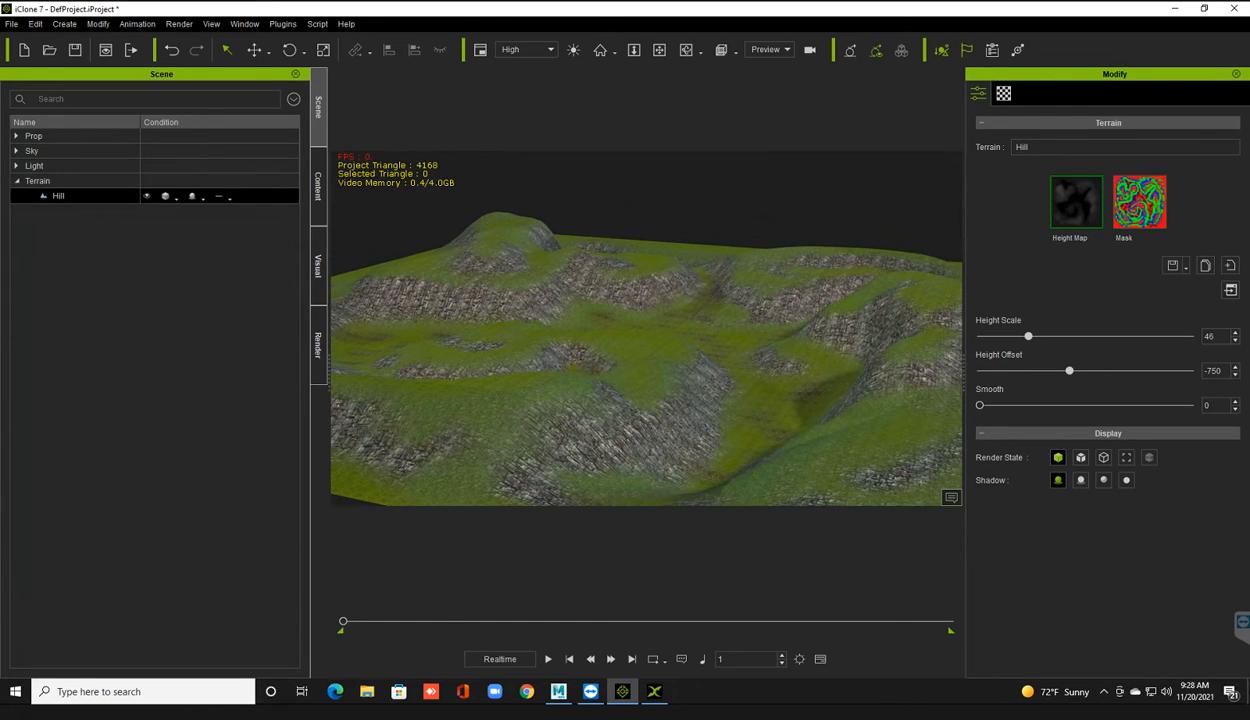
scroll(646, 328, down, 4)
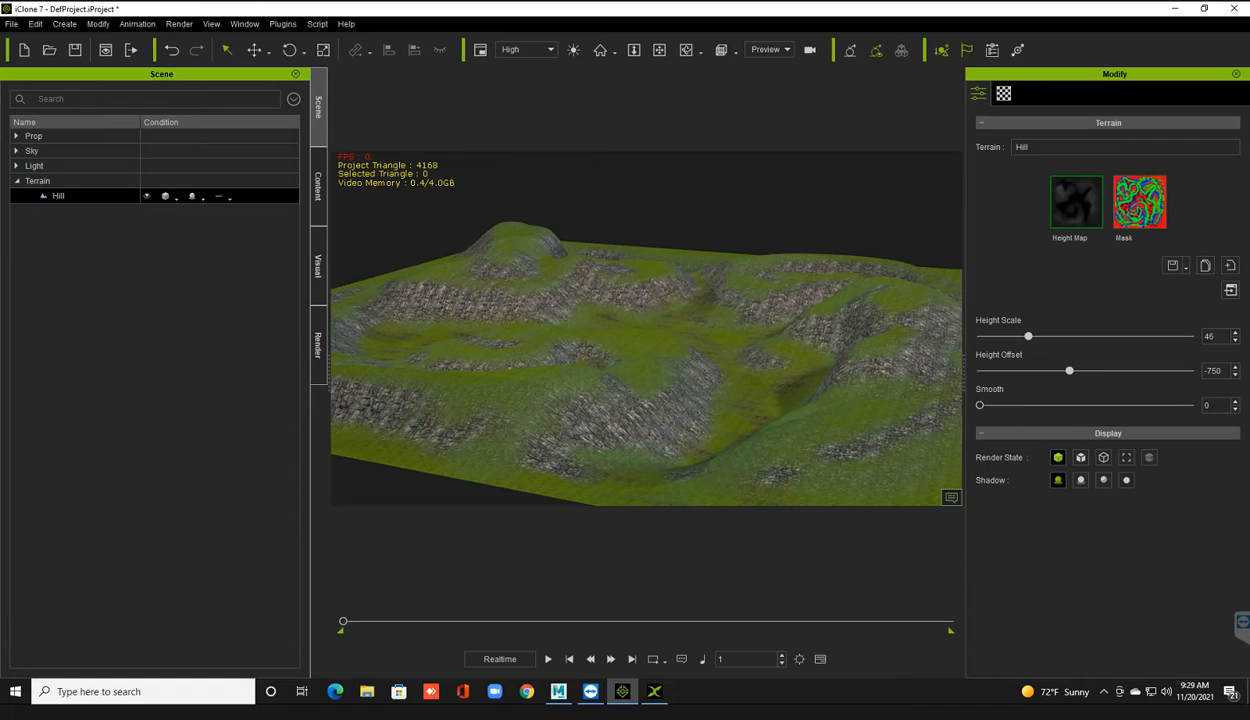
Step: Replace the Hill terrain with the Butte terrain from the Height Map_Large set templates
click(318, 185)
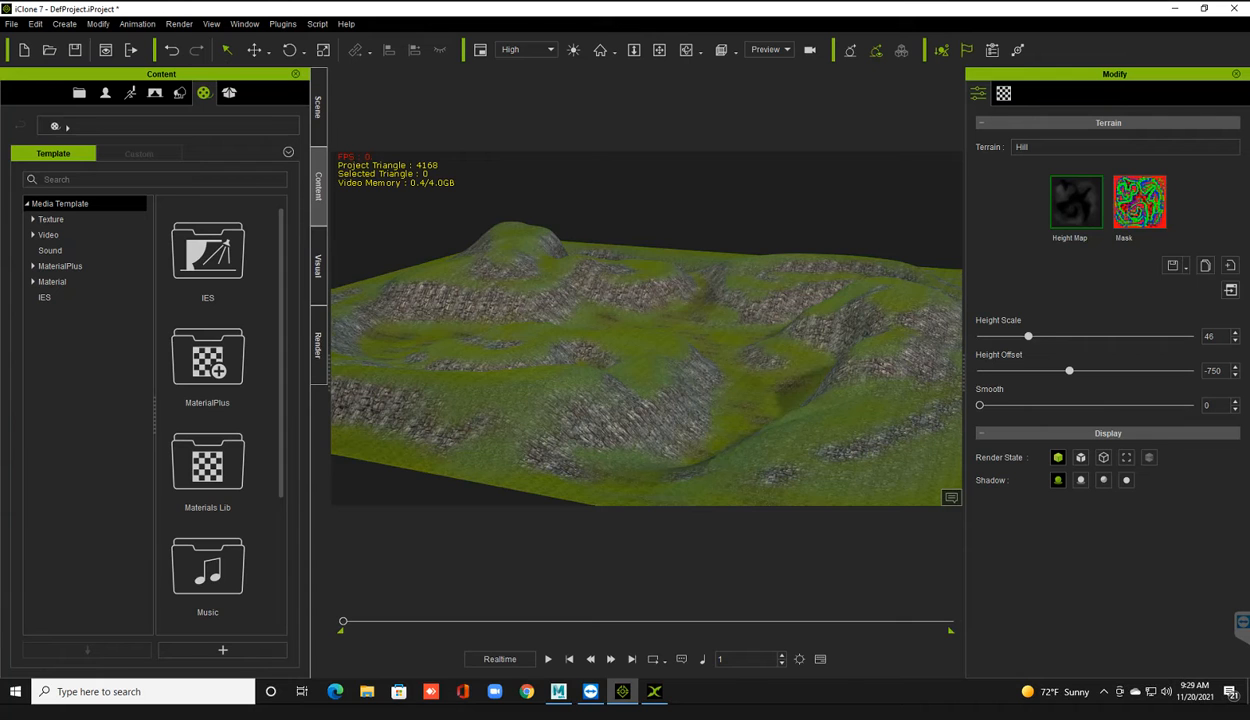
click(180, 92)
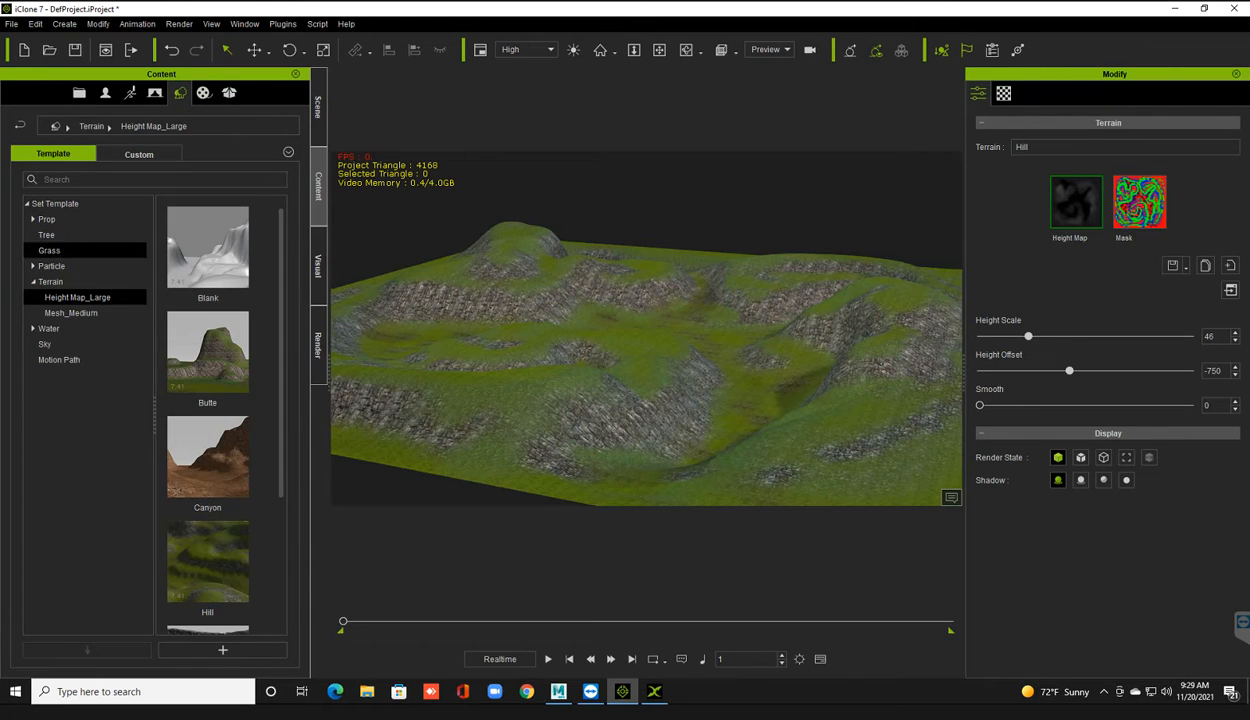
double_click(207, 350)
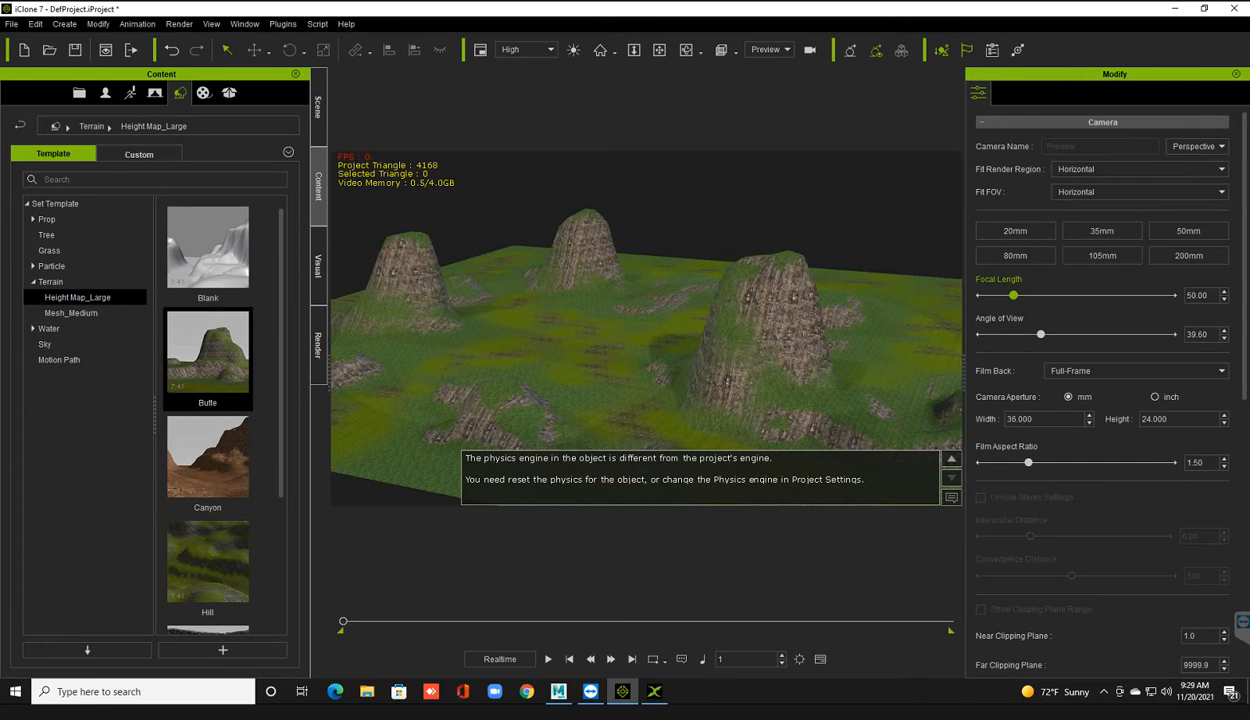
Step: Examine the Butte terrain's rock formations and ground from several angles, from close up and from the home camera view
scroll(207, 470, down, 2)
scroll(207, 420, up, 2)
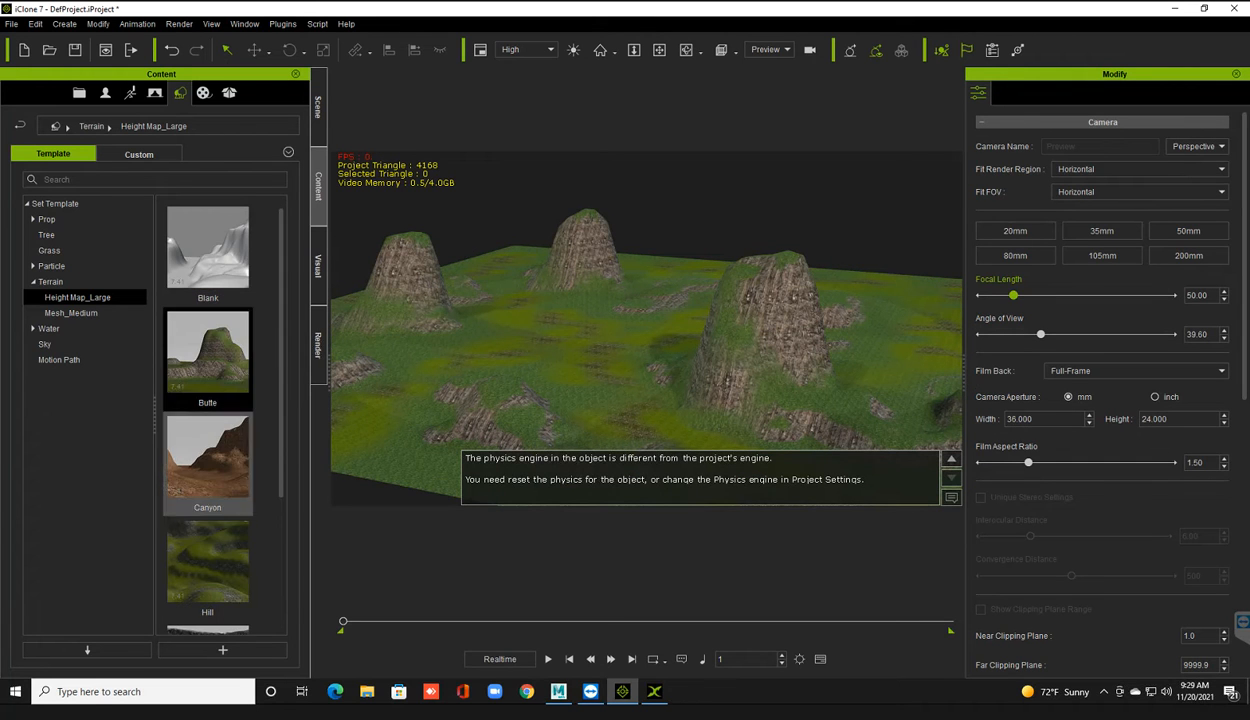
middle_drag(650, 330, 612, 368)
right_drag(612, 368, 219, 494)
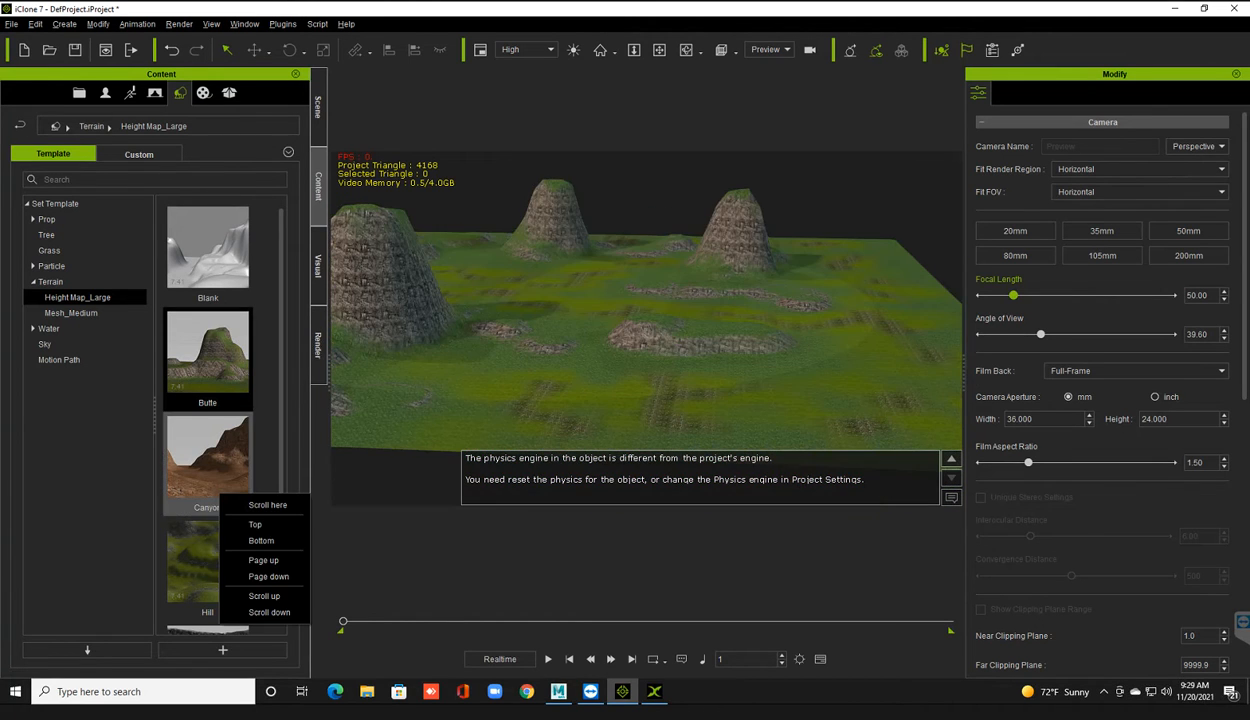
key(Escape)
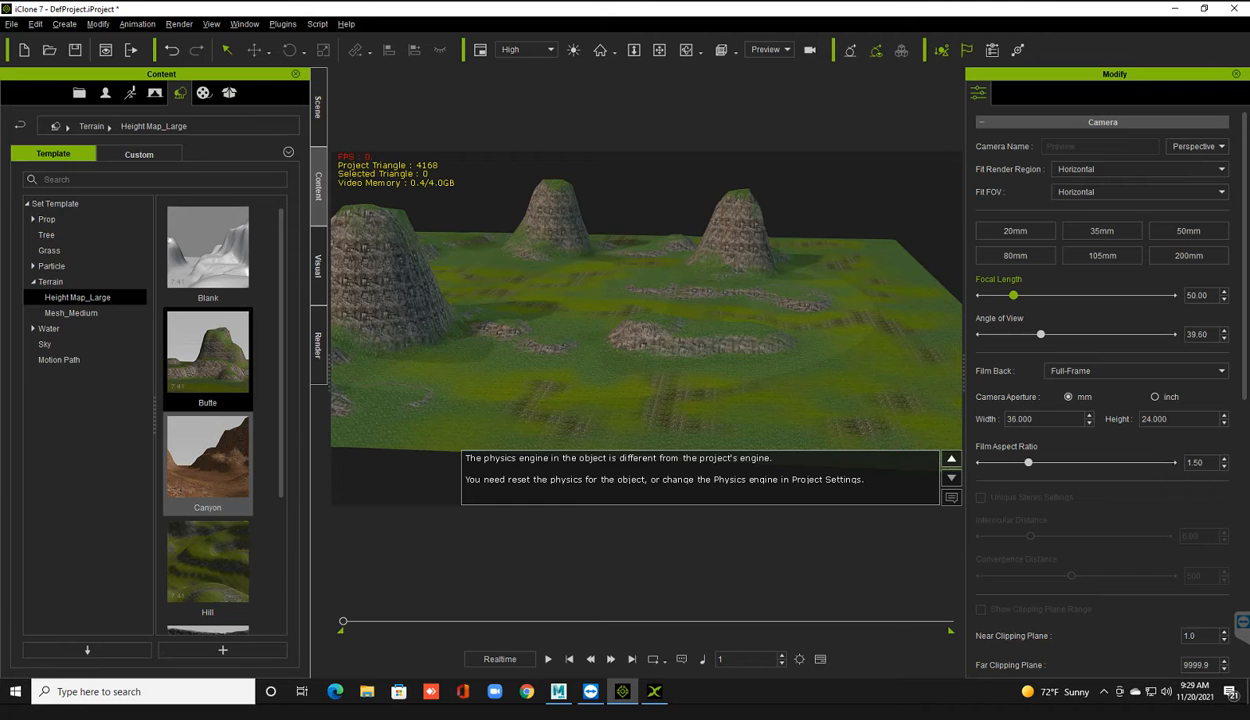
scroll(641, 349, up, 6)
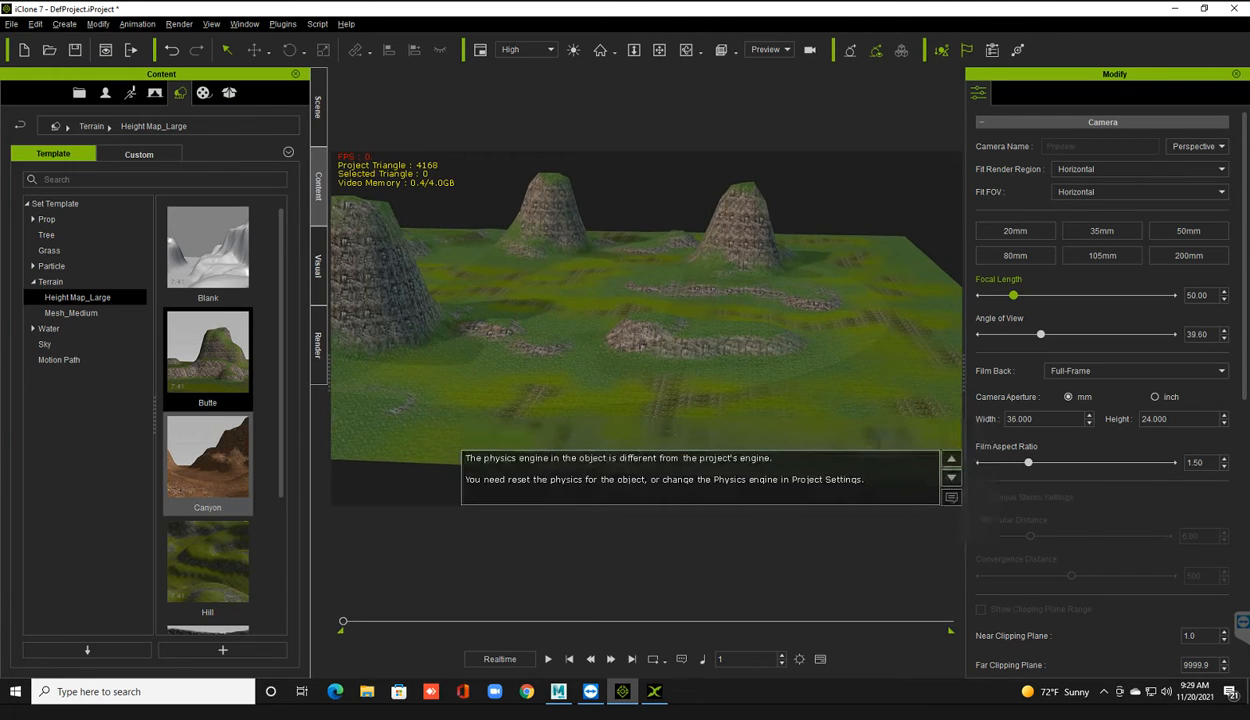
scroll(641, 349, up, 3)
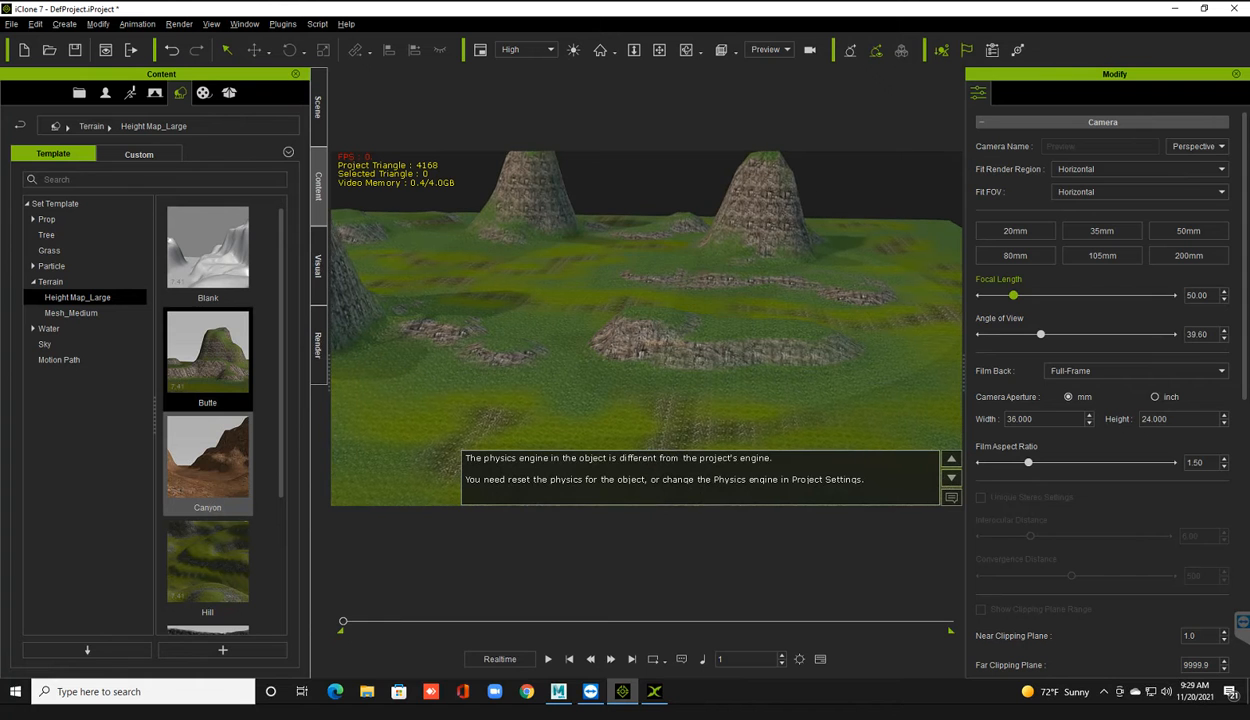
scroll(641, 349, up, 2)
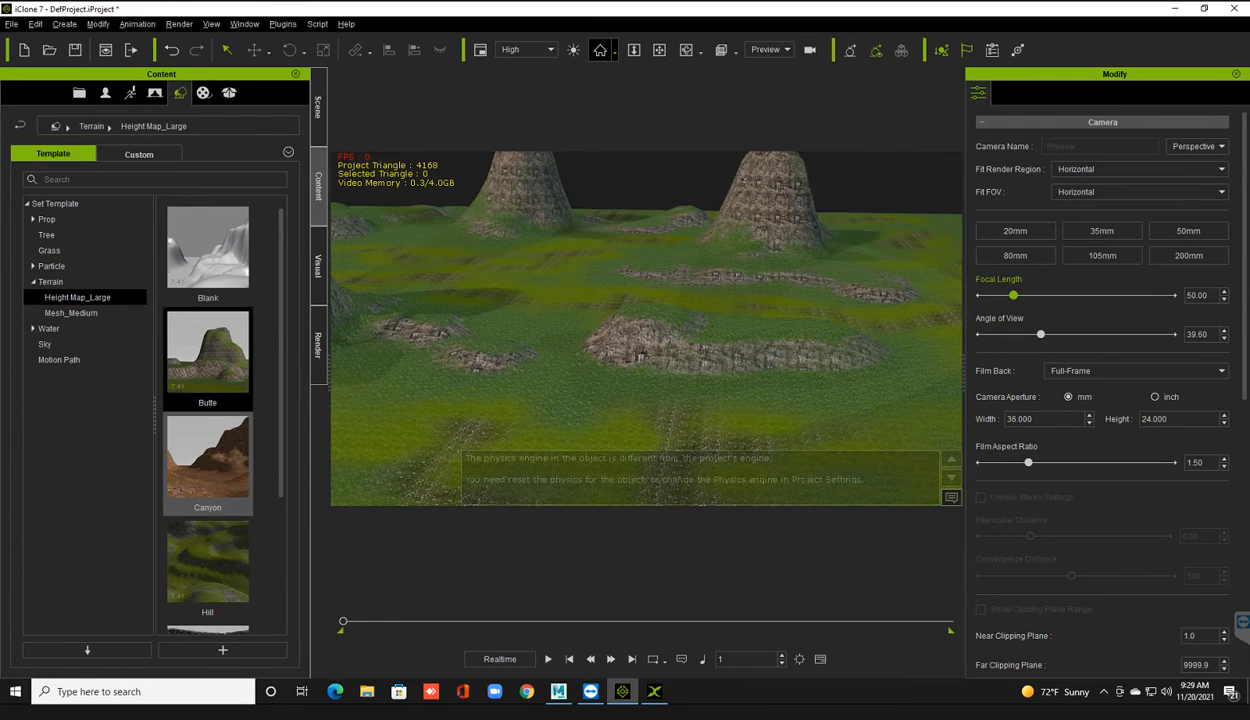
click(600, 50)
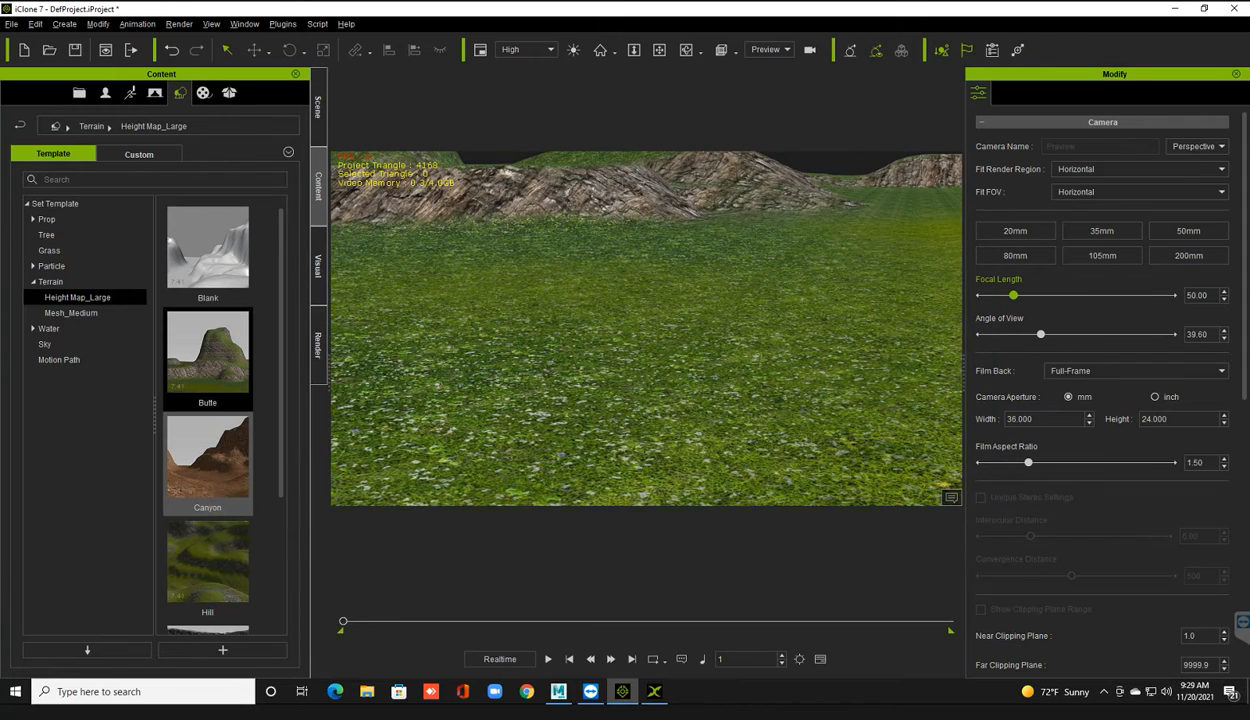
scroll(646, 328, down, 2)
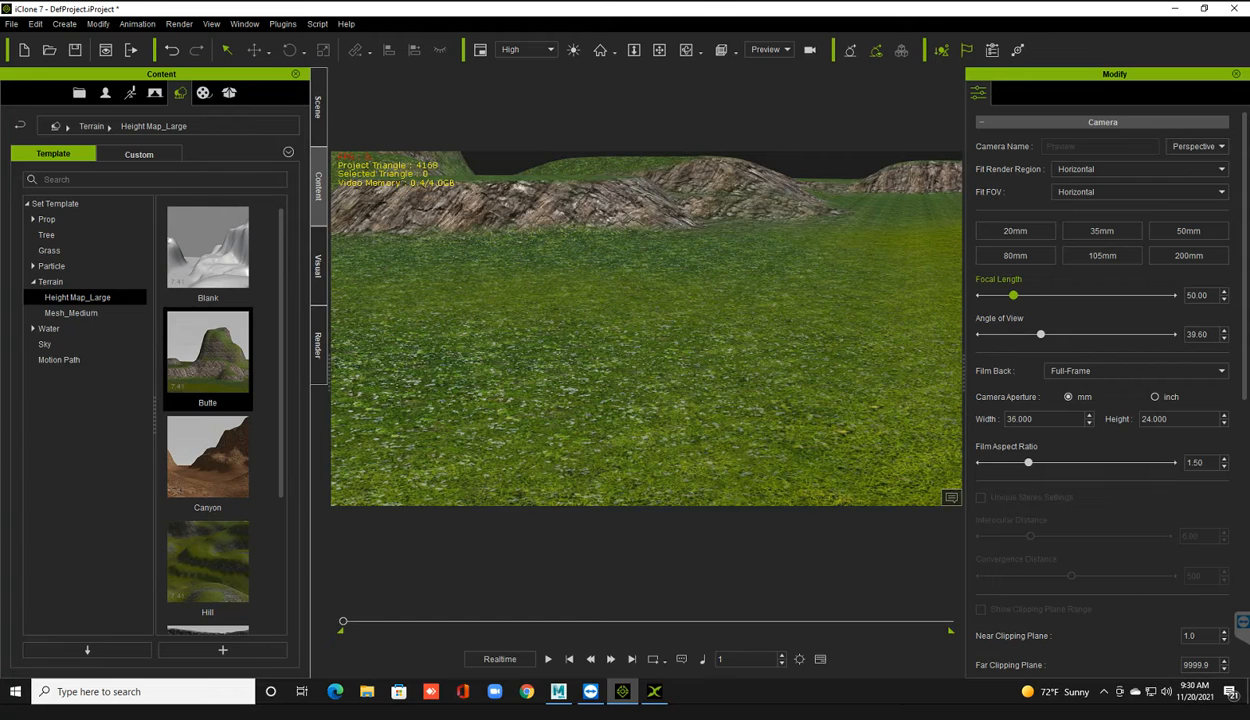
Step: Select the Butte terrain in the scene's object list and review its material and terrain attributes
click(318, 107)
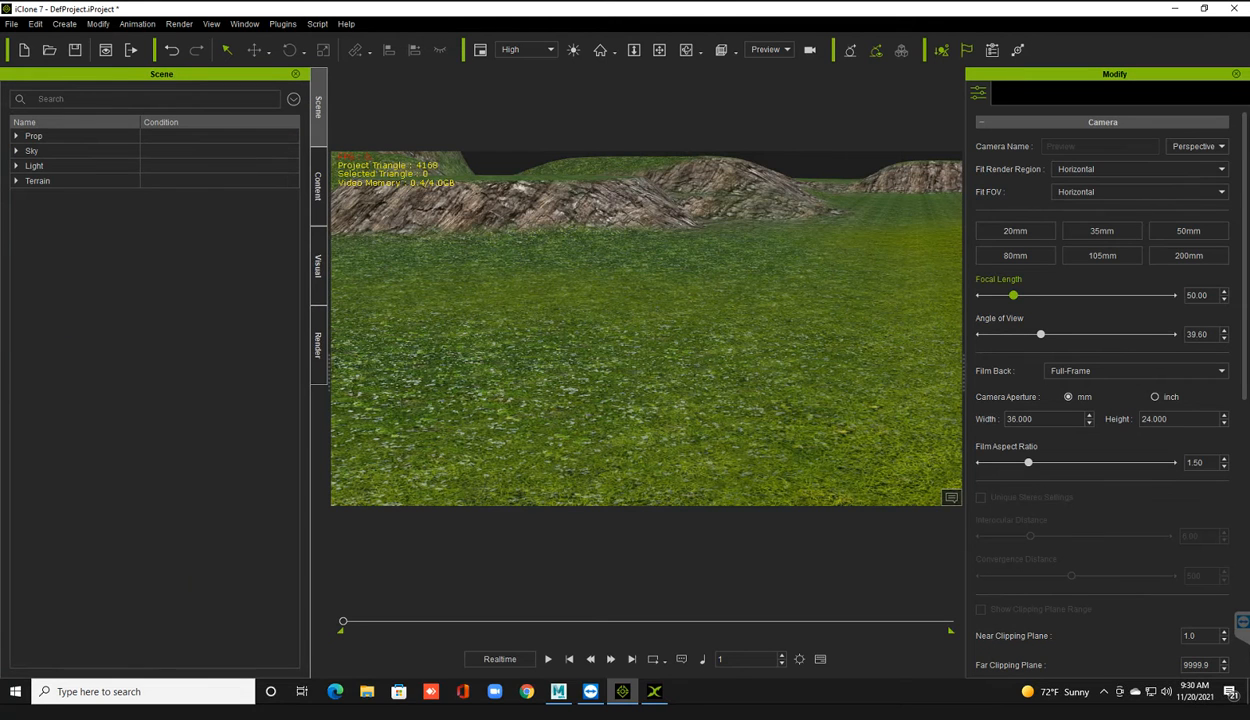
click(37, 180)
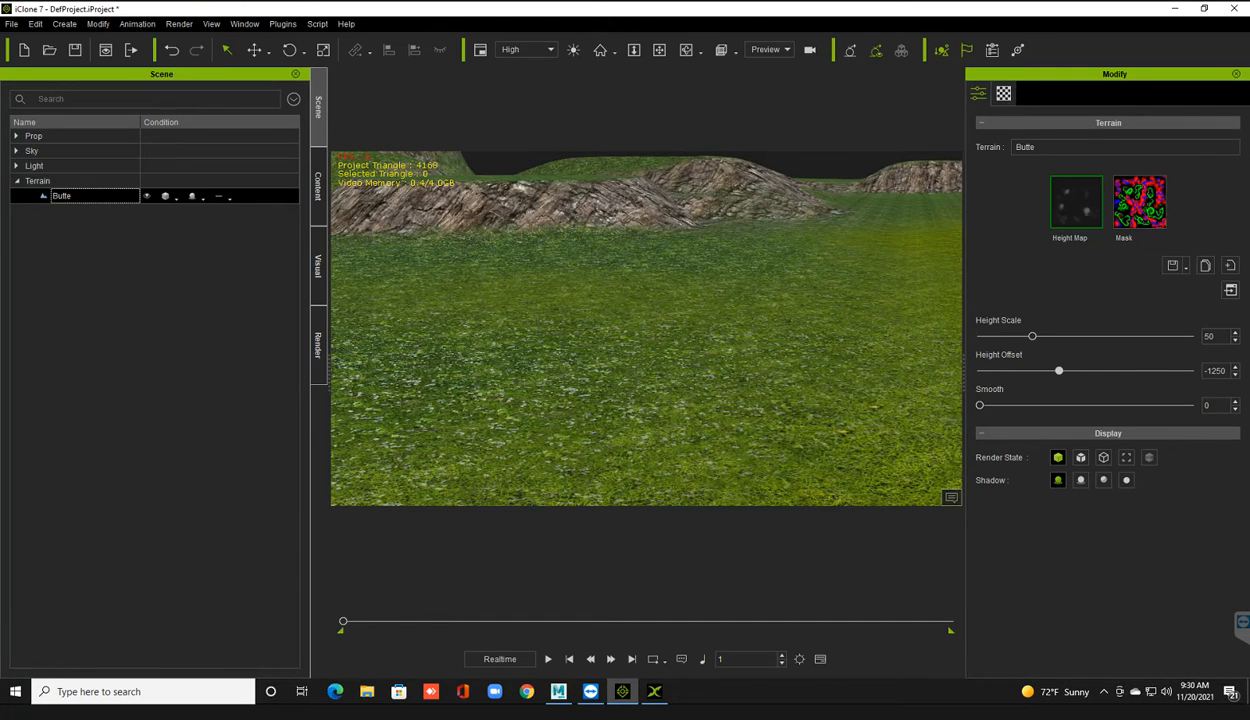
click(1004, 93)
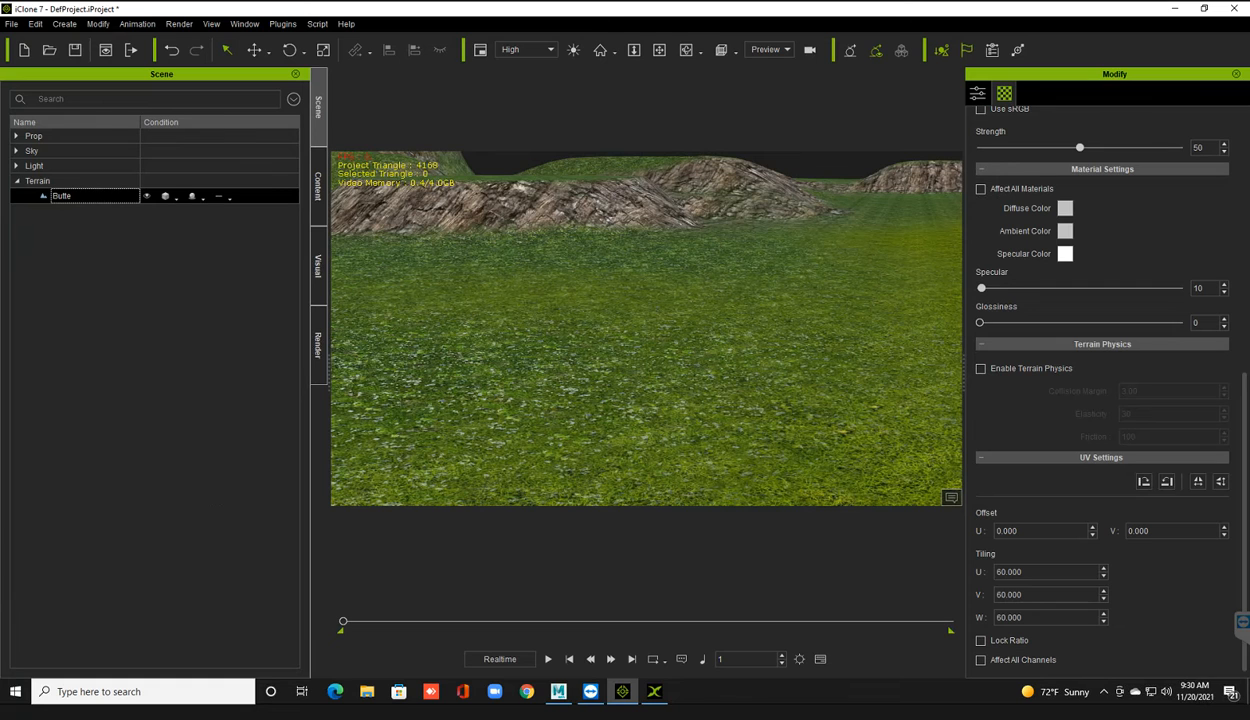
scroll(1100, 390, up, 5)
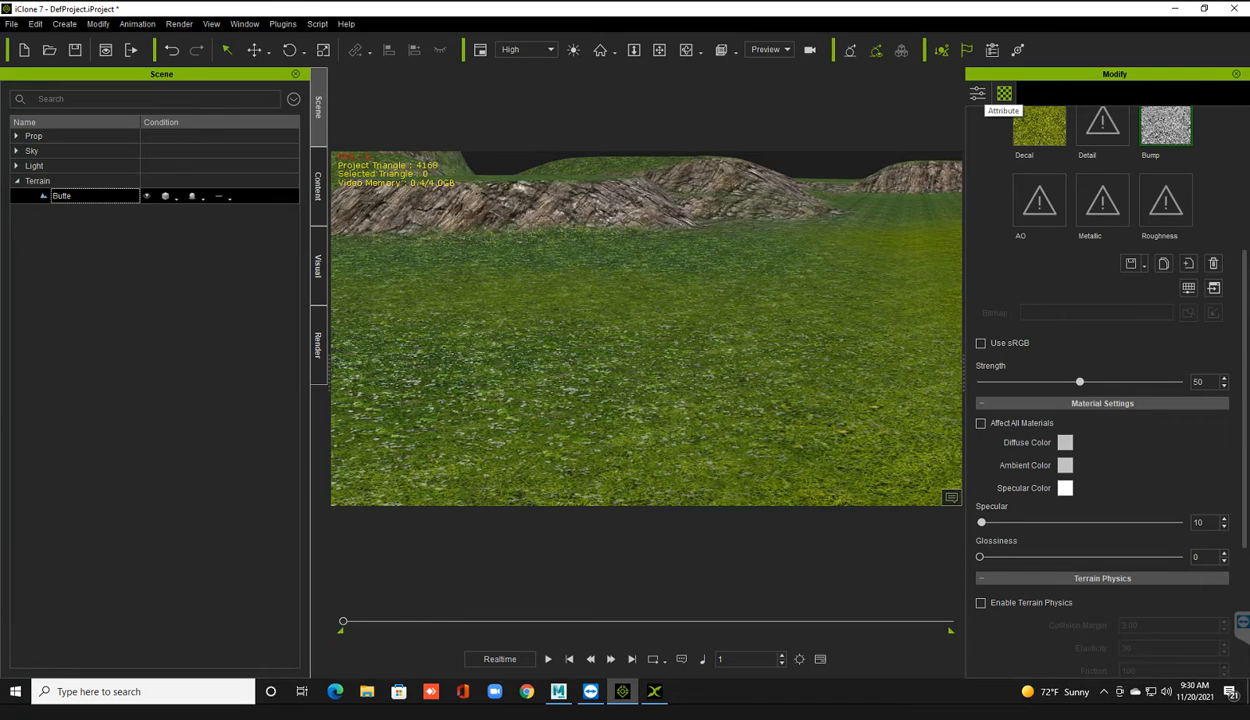
click(977, 93)
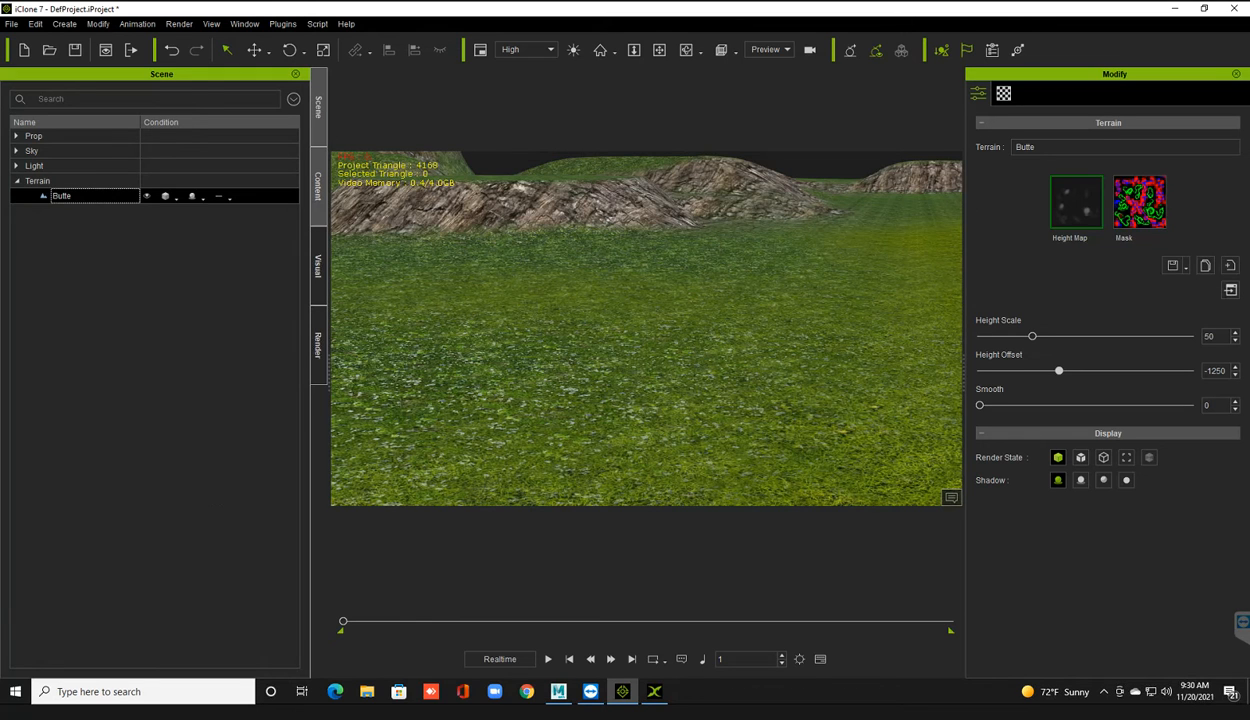
Step: Add the Tower prop from the 3D Space category of the Prop templates to the scene
click(317, 185)
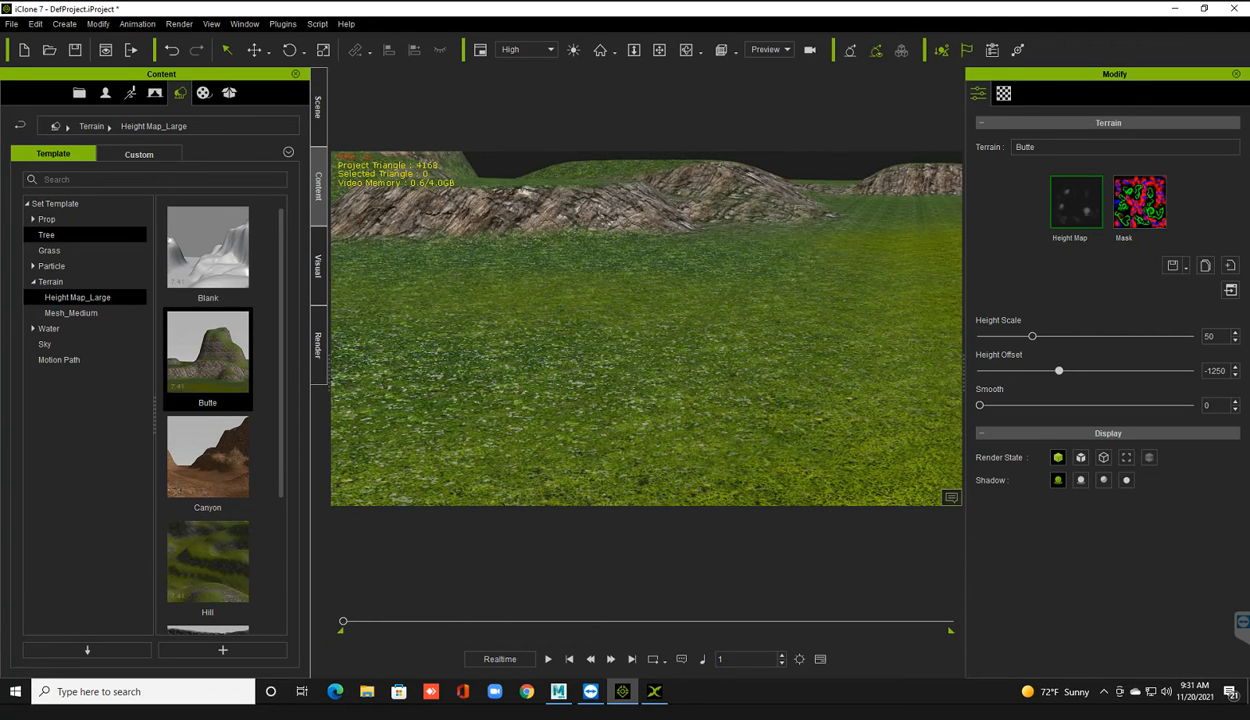
click(47, 219)
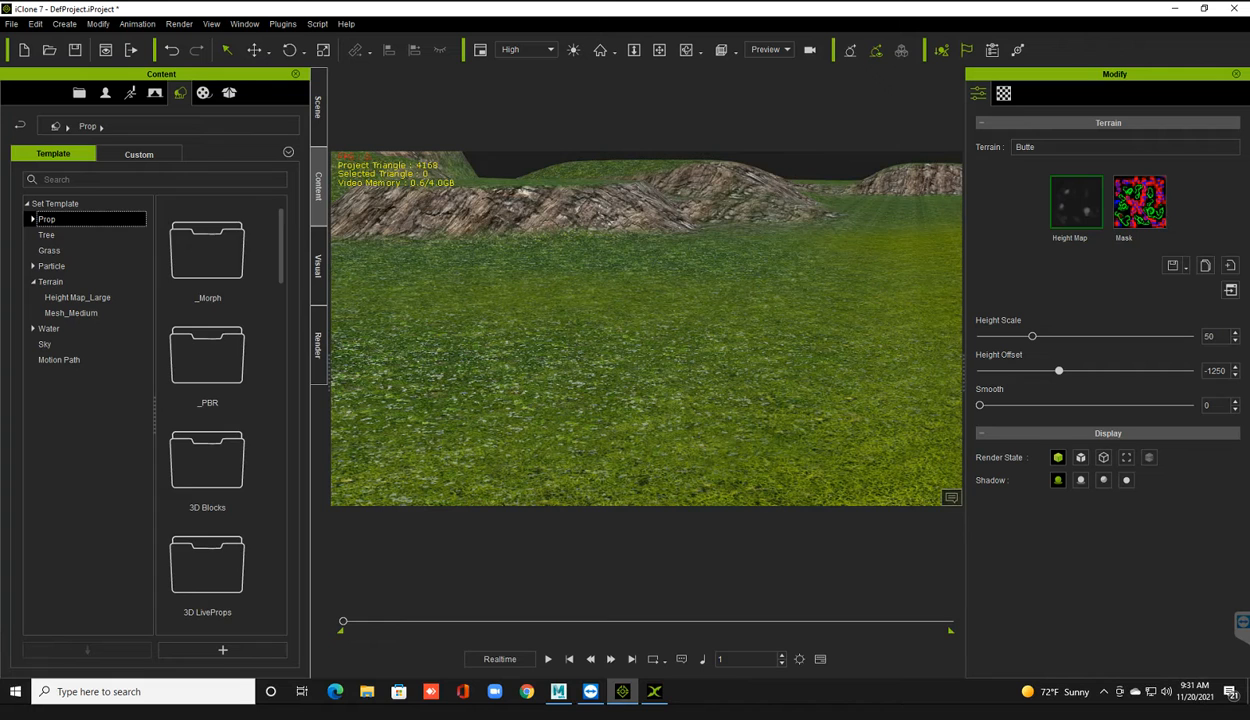
scroll(207, 420, down, 10)
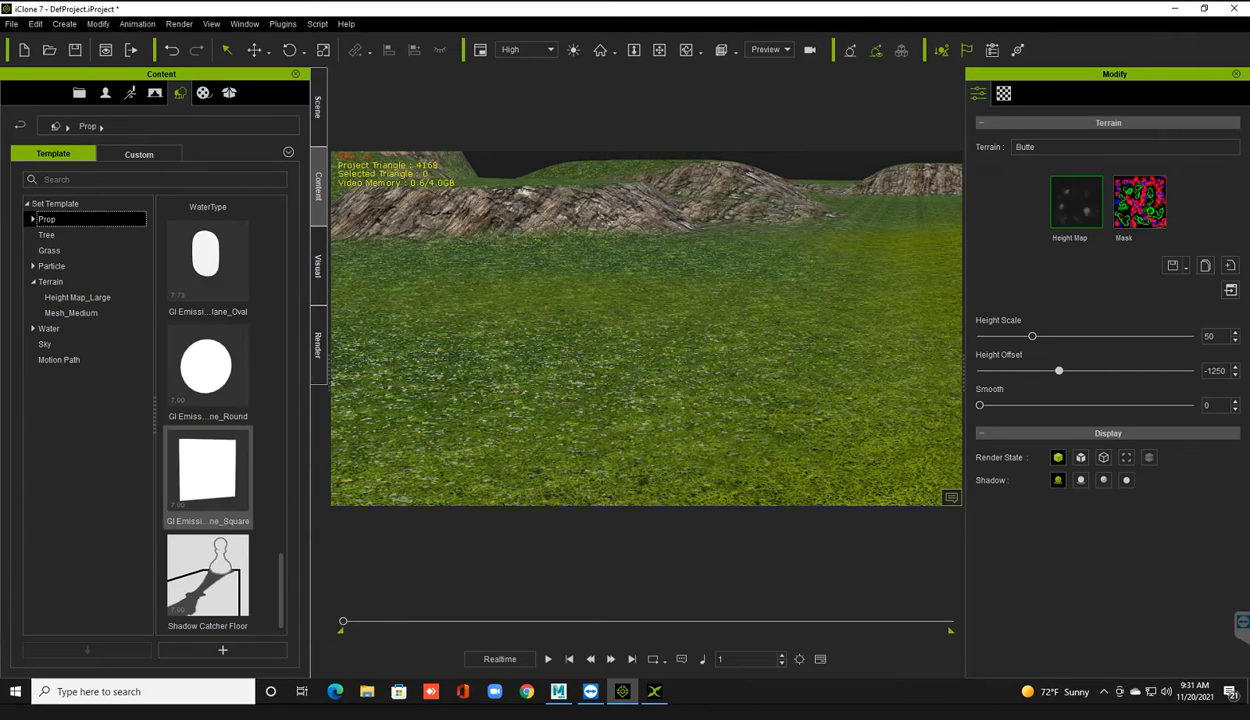
scroll(207, 475, up, 5)
scroll(207, 370, up, 3)
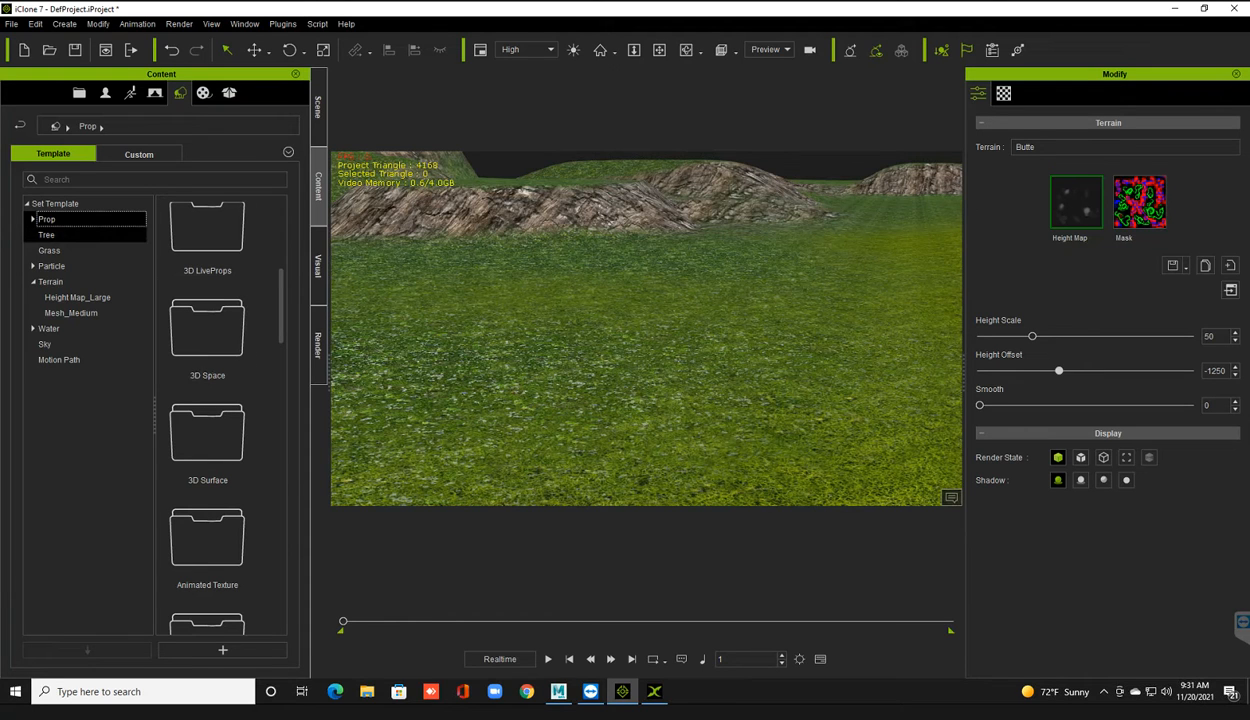
click(33, 218)
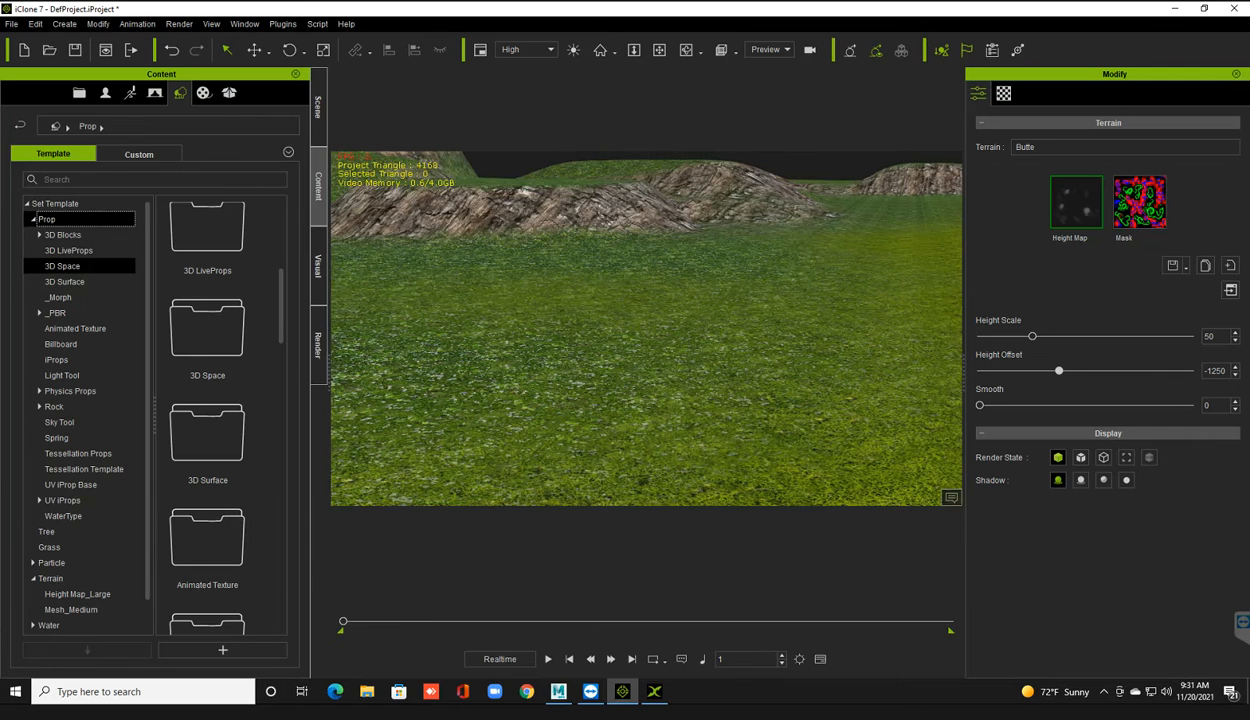
scroll(80, 266, down, 1)
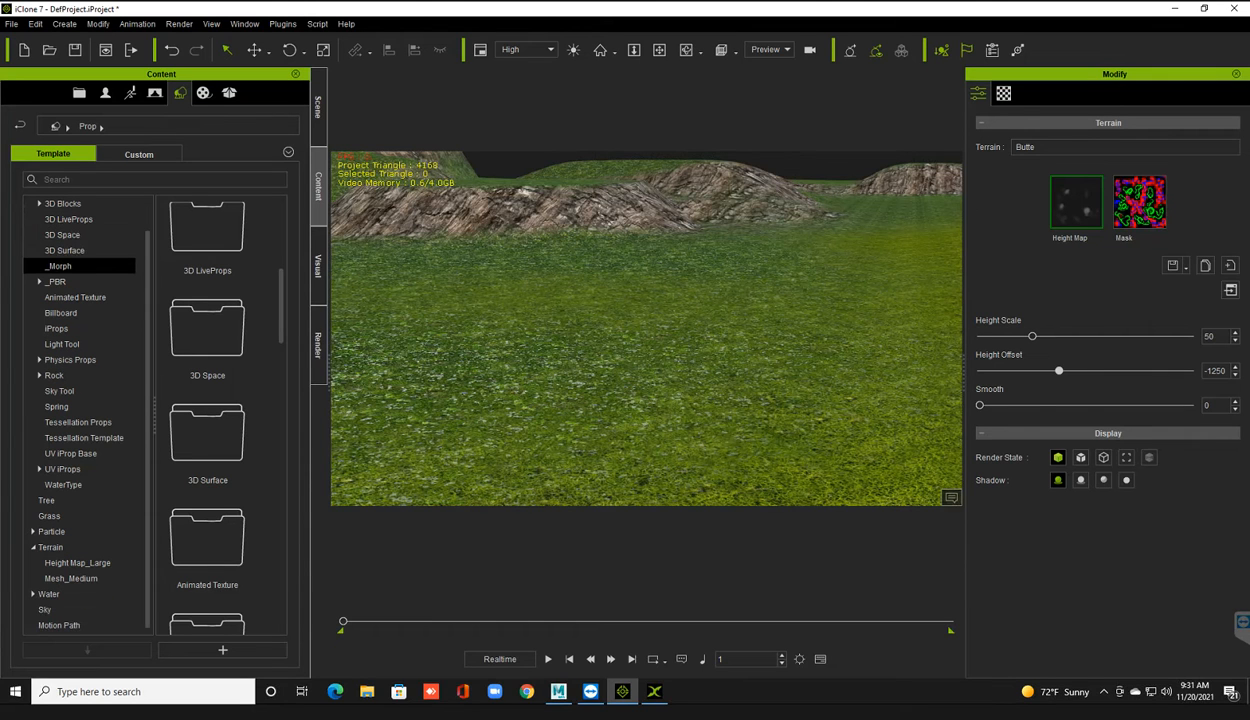
click(62, 234)
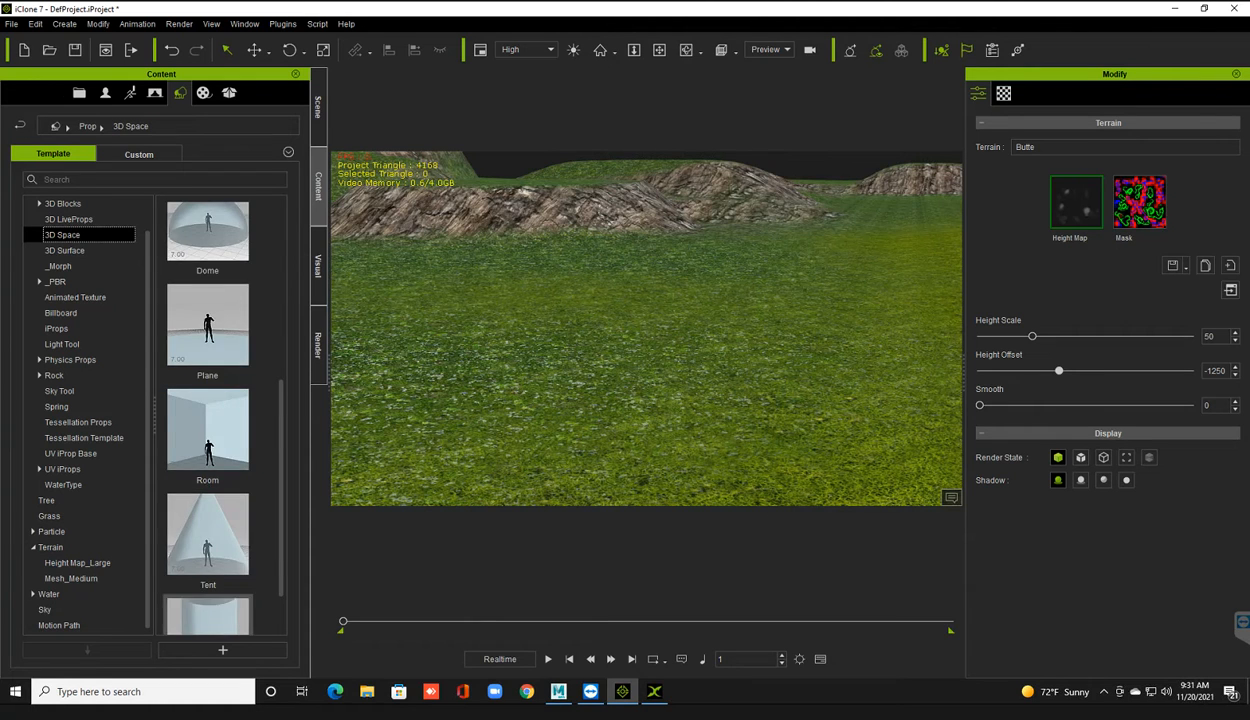
scroll(207, 560, down, 1)
click(208, 577)
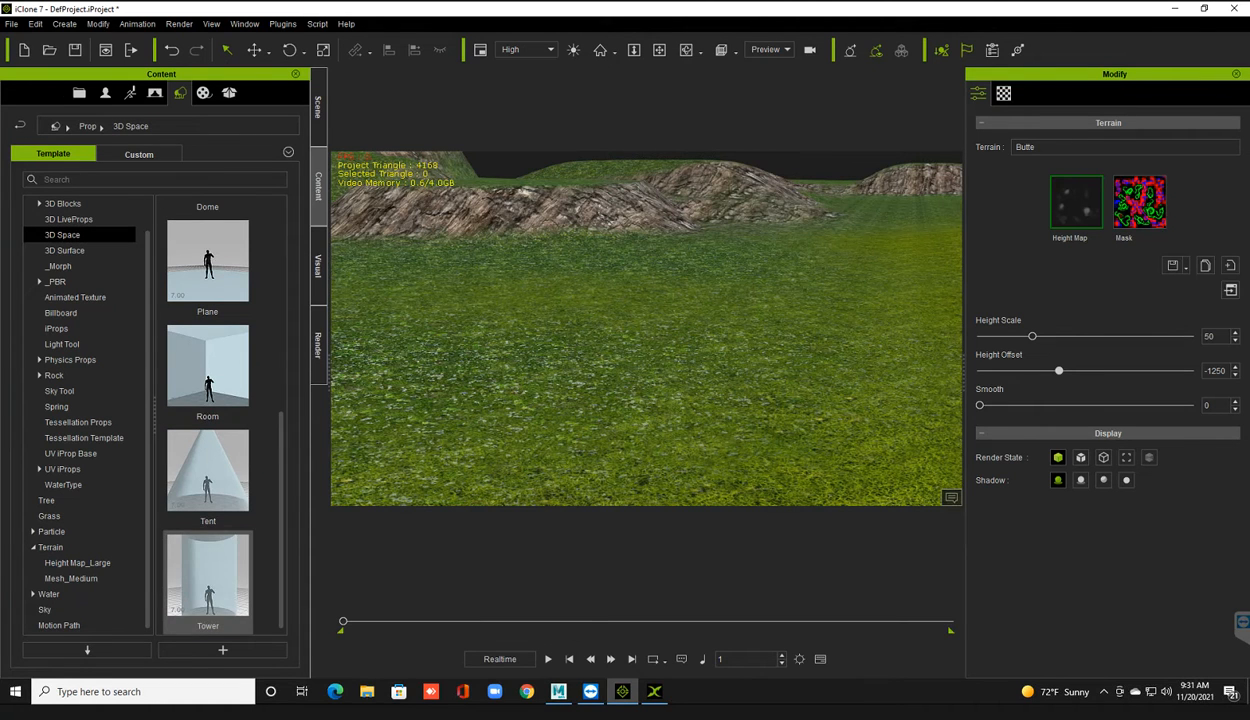
double_click(208, 577)
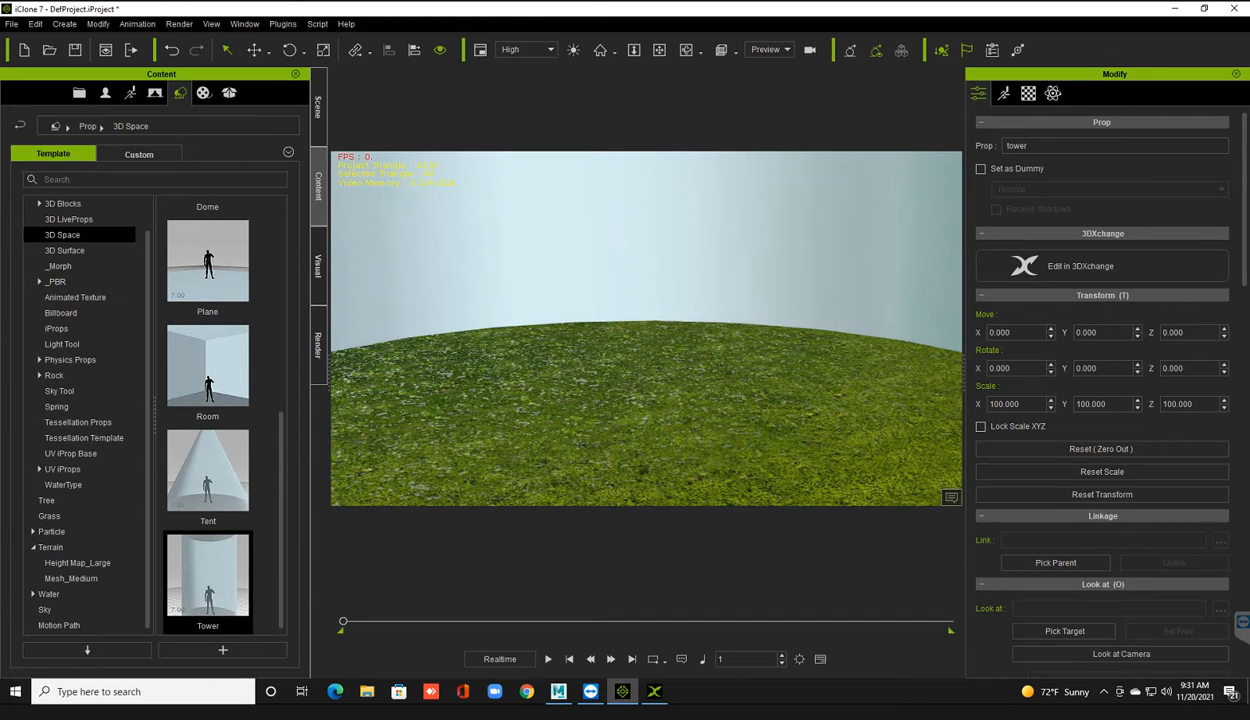
Step: Scale the Tower prop uniformly to about 2109 on X, Y and Z so its wall surrounds the terrain's rock formations
scroll(646, 328, down, 5)
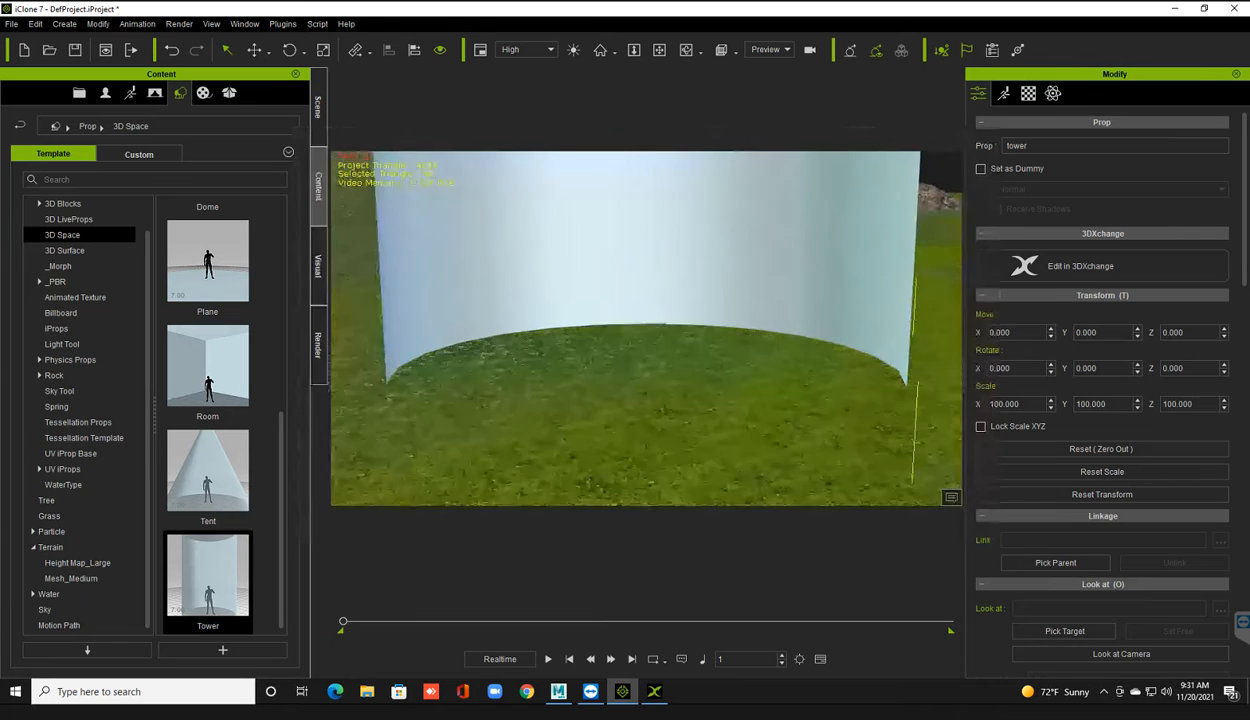
scroll(646, 328, down, 4)
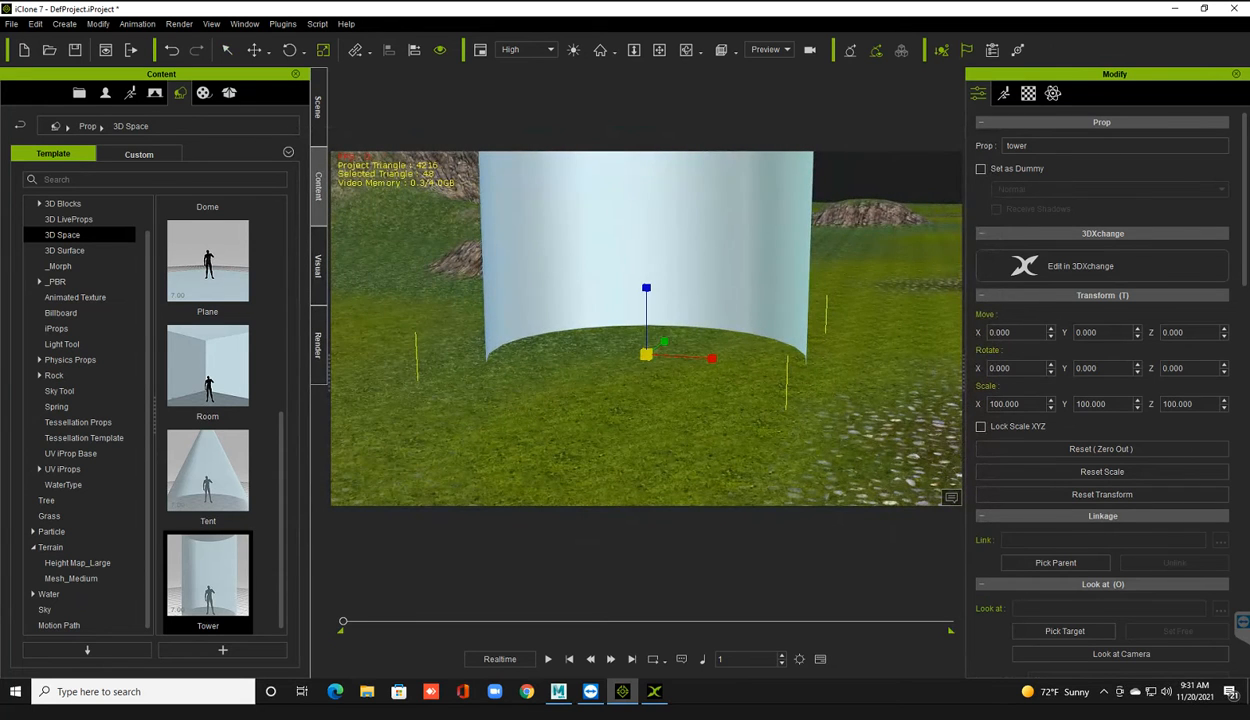
scroll(646, 328, down, 2)
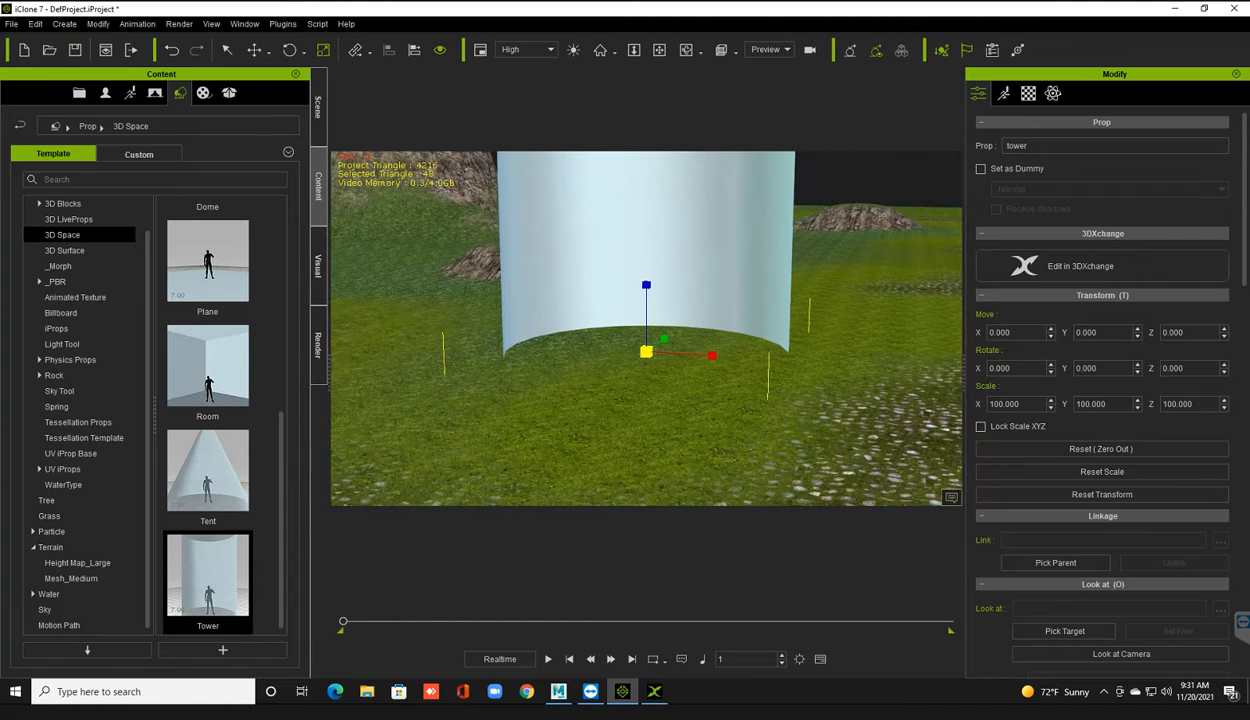
drag(646, 352, 672, 165)
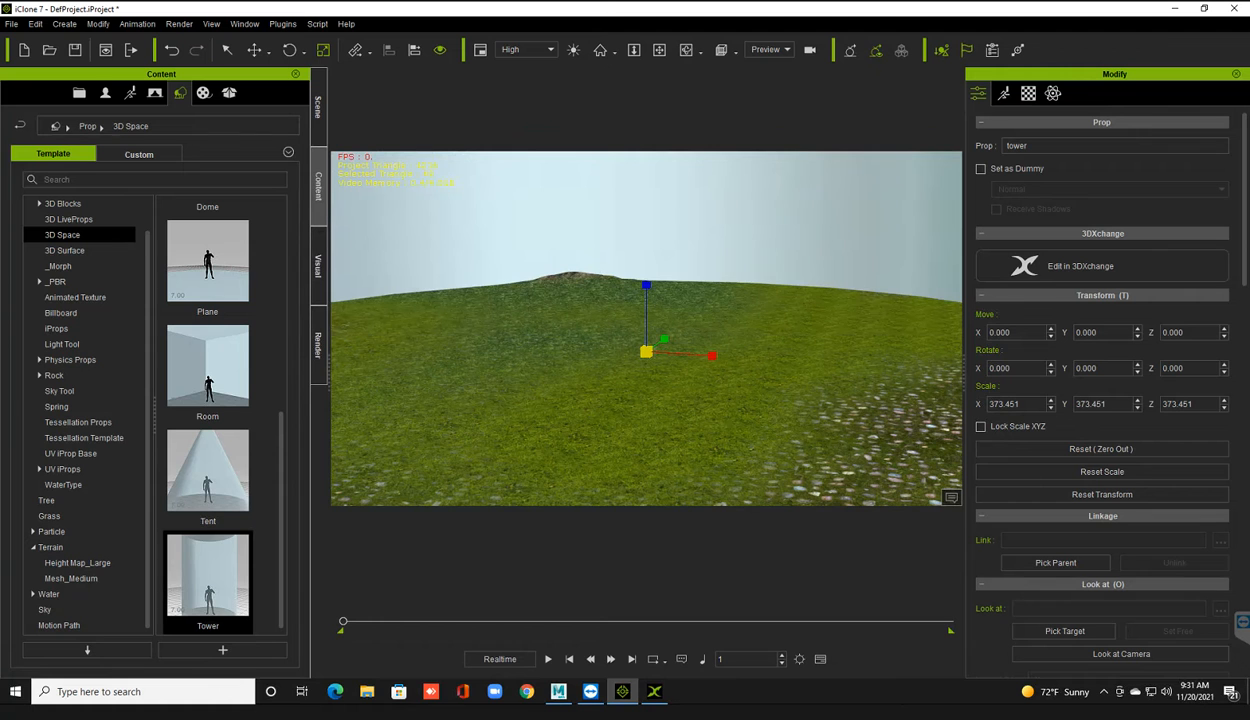
scroll(646, 330, down, 8)
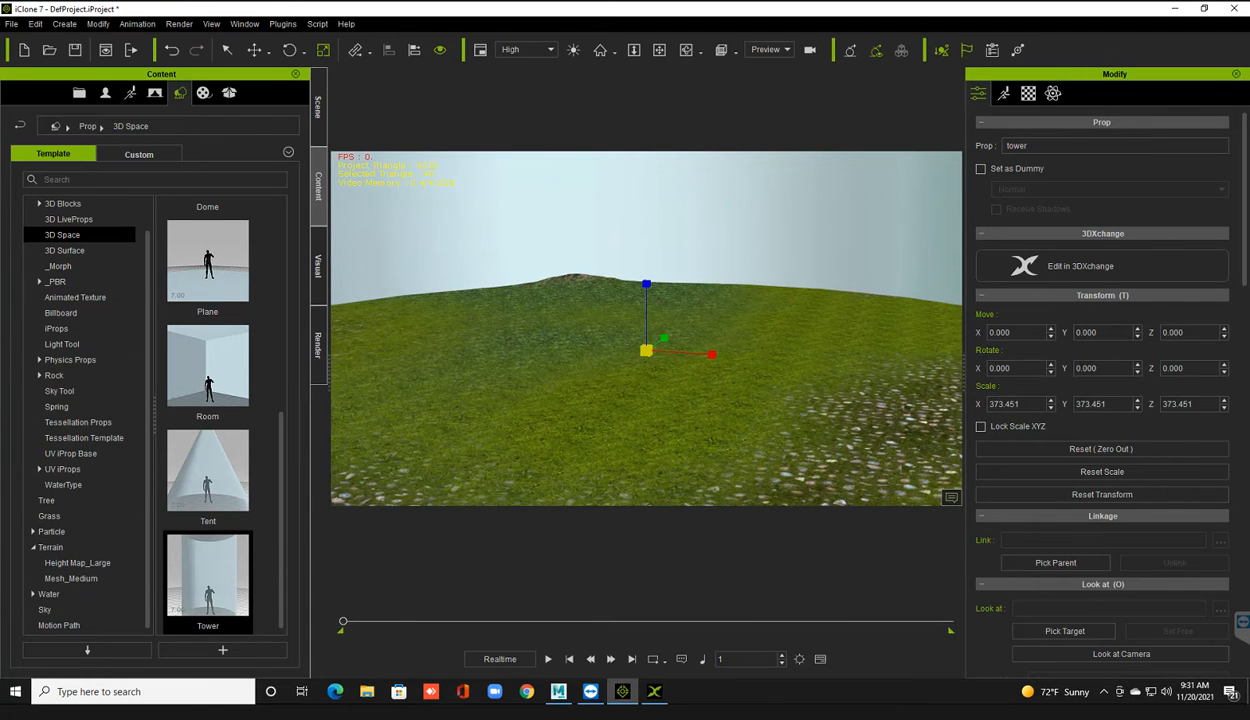
scroll(646, 330, down, 6)
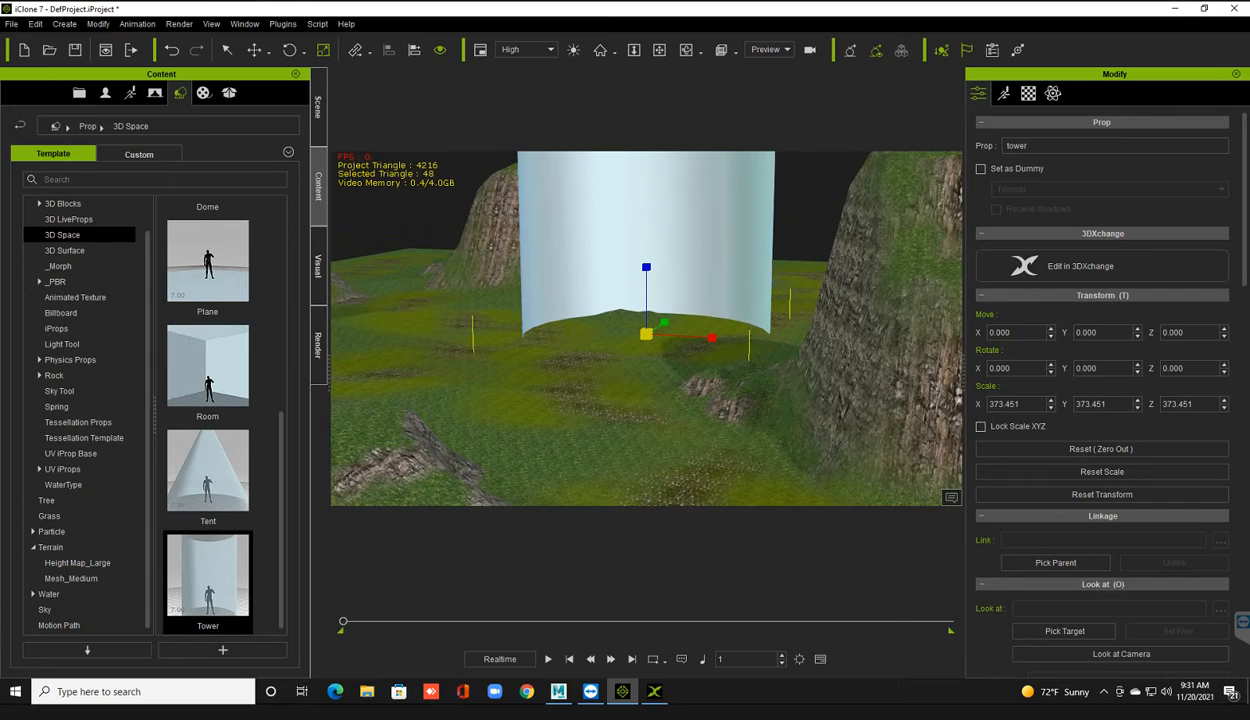
scroll(646, 330, down, 6)
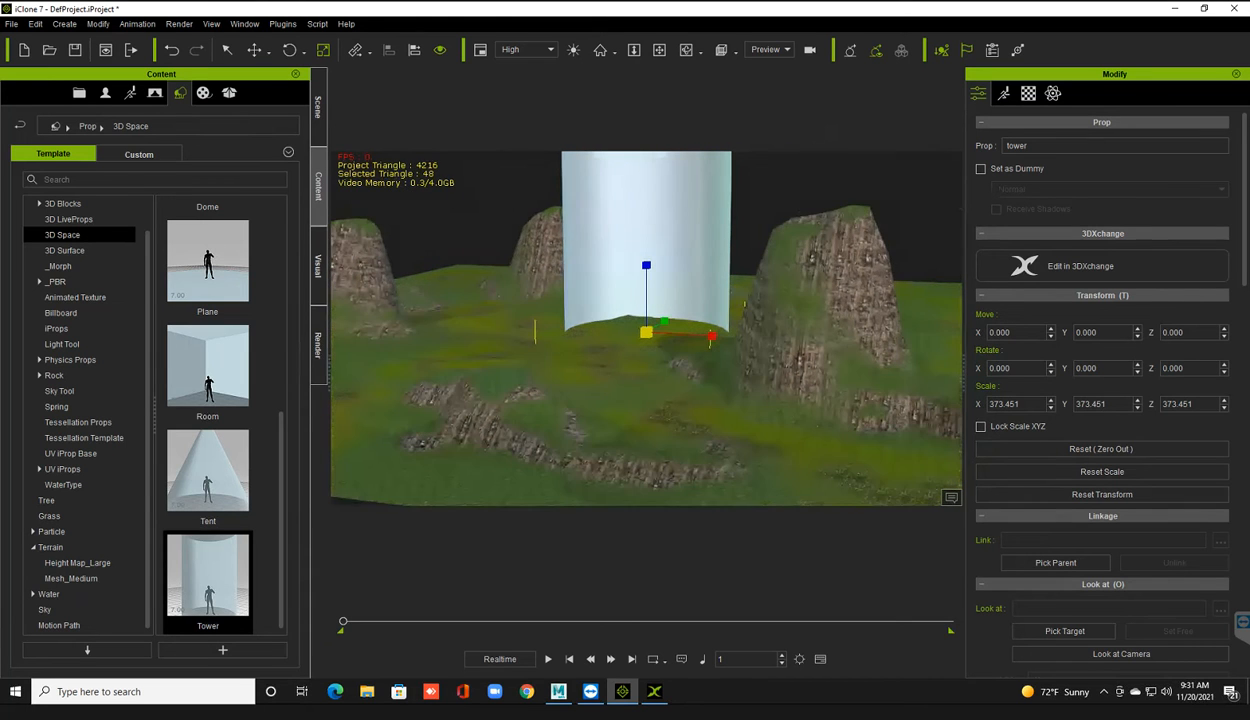
scroll(646, 330, down, 3)
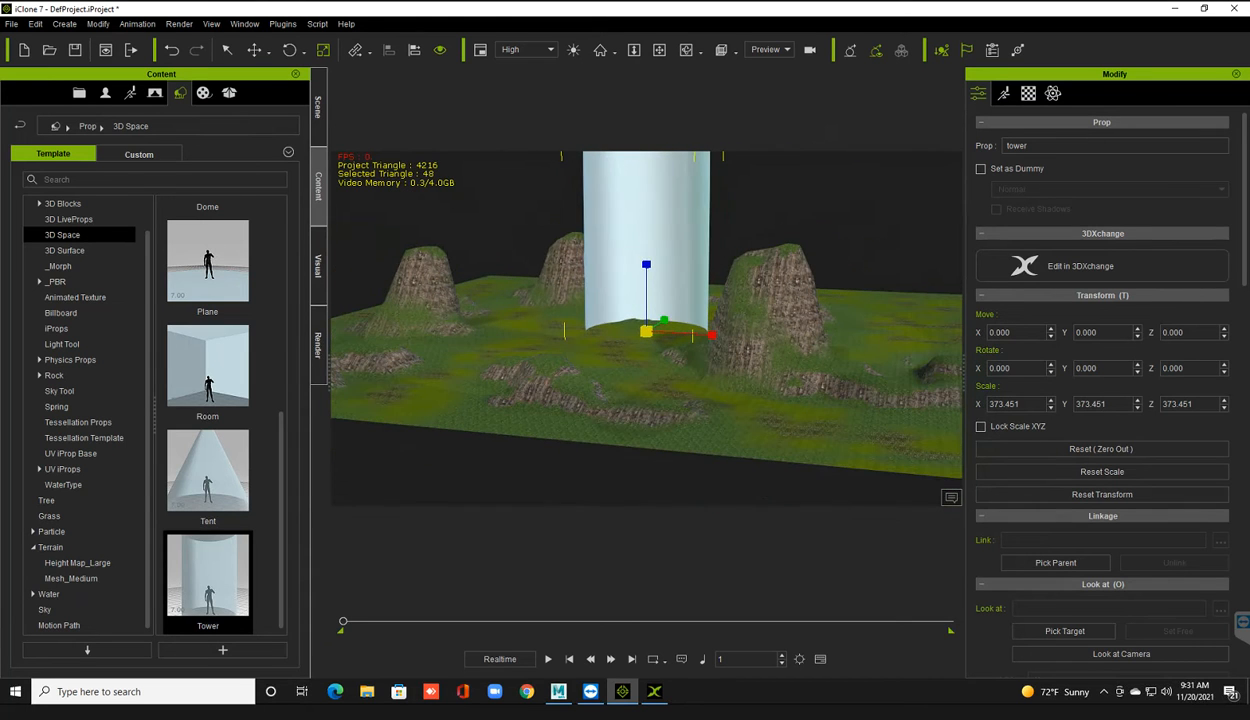
drag(646, 331, 700, 325)
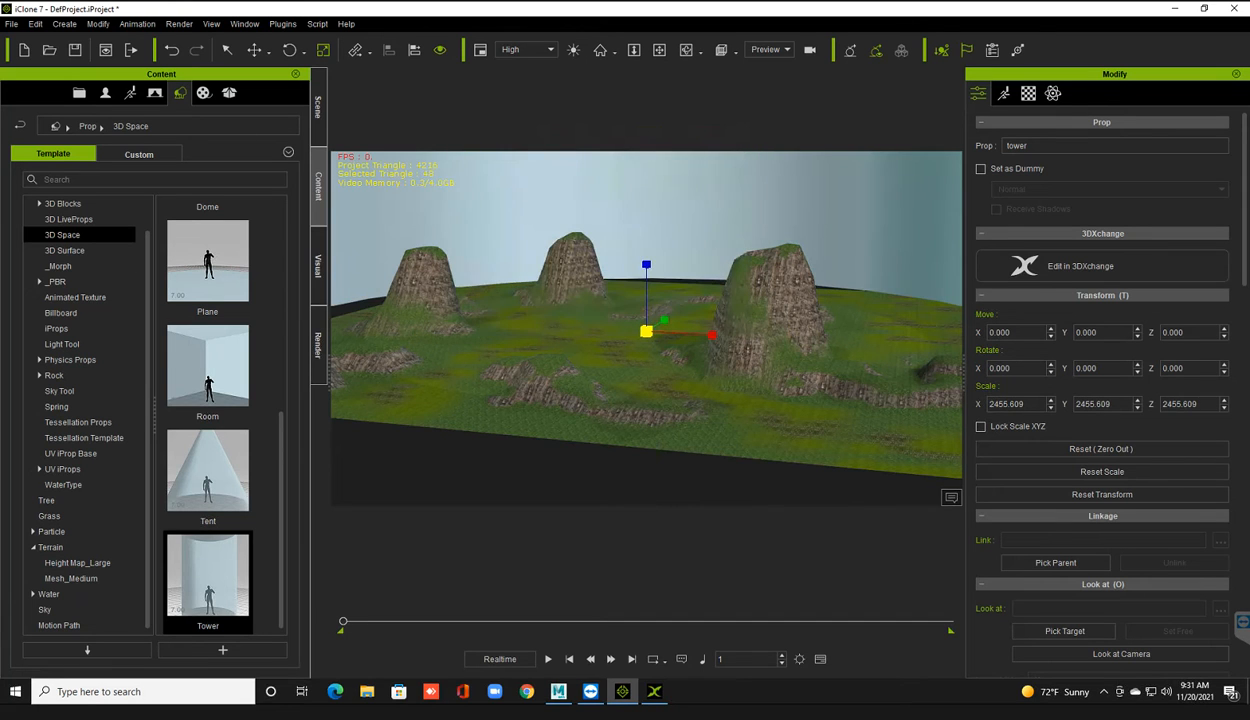
mouse_move(700, 325)
mouse_down()
mouse_move(710, 324)
mouse_move(697, 326)
mouse_up()
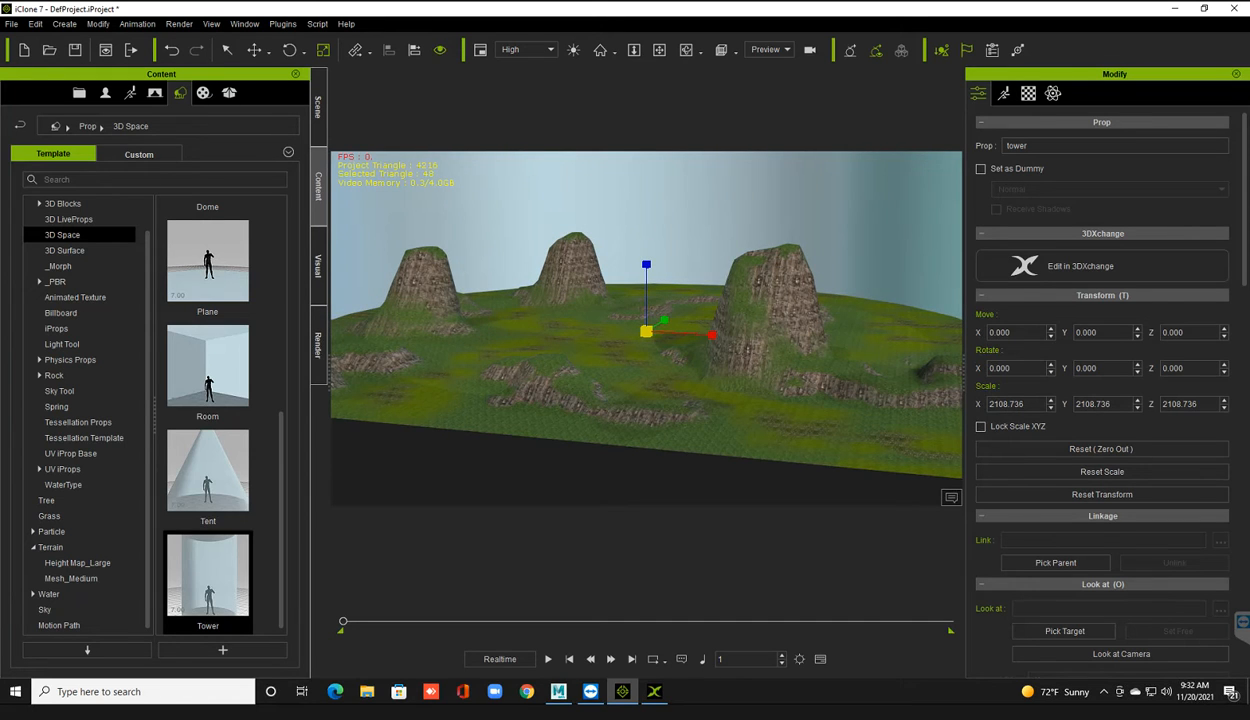
Step: Examine the tower-enclosed Butte terrain from several distances and from the home camera view, and review the camera settings
scroll(646, 331, down, 4)
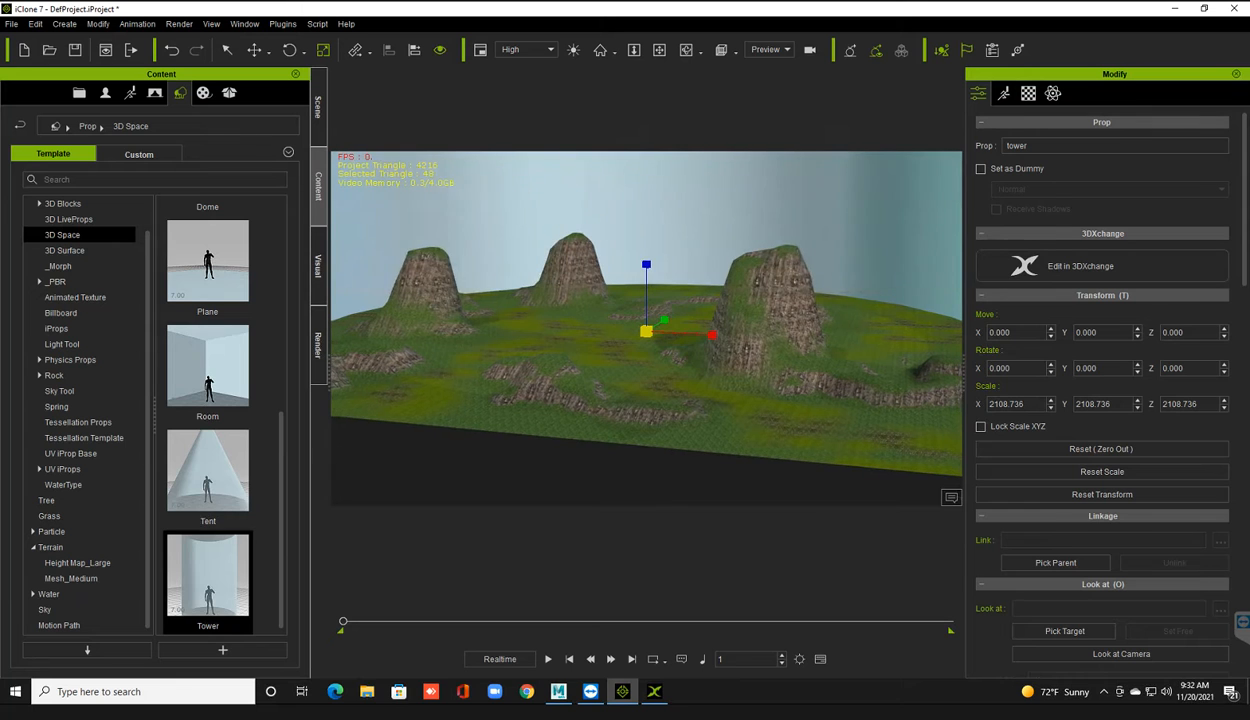
scroll(646, 331, up, 2)
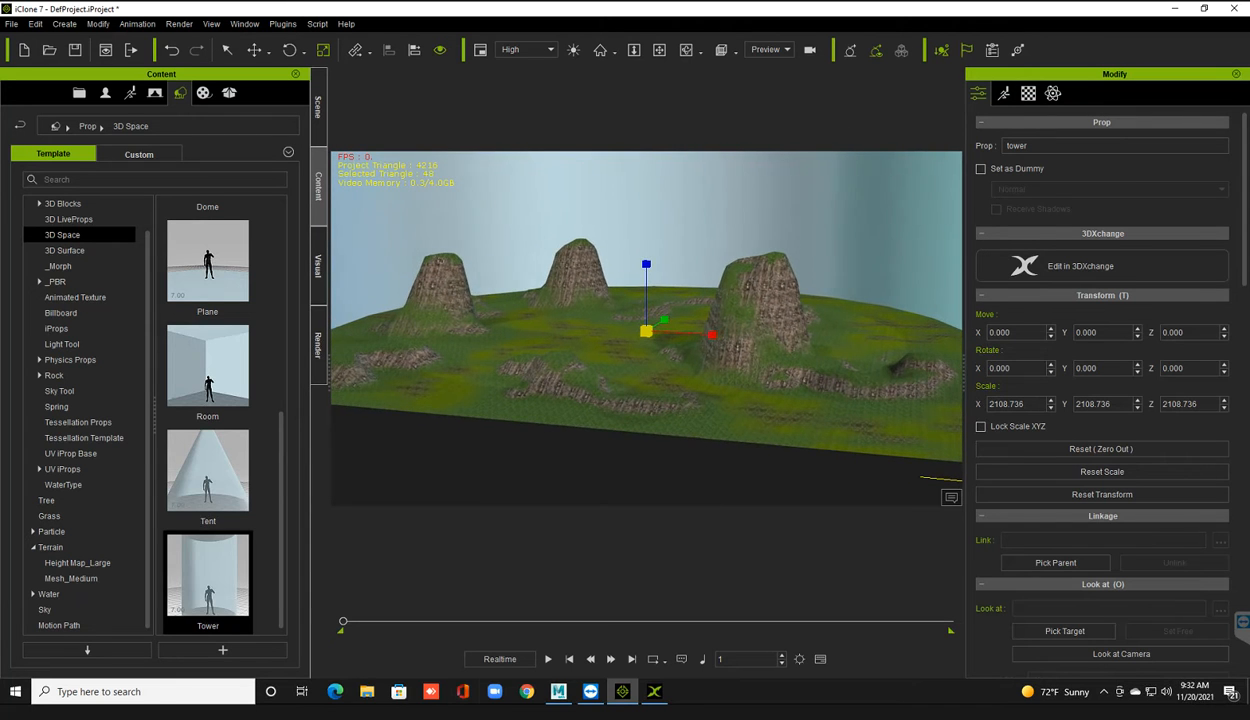
scroll(646, 331, up, 3)
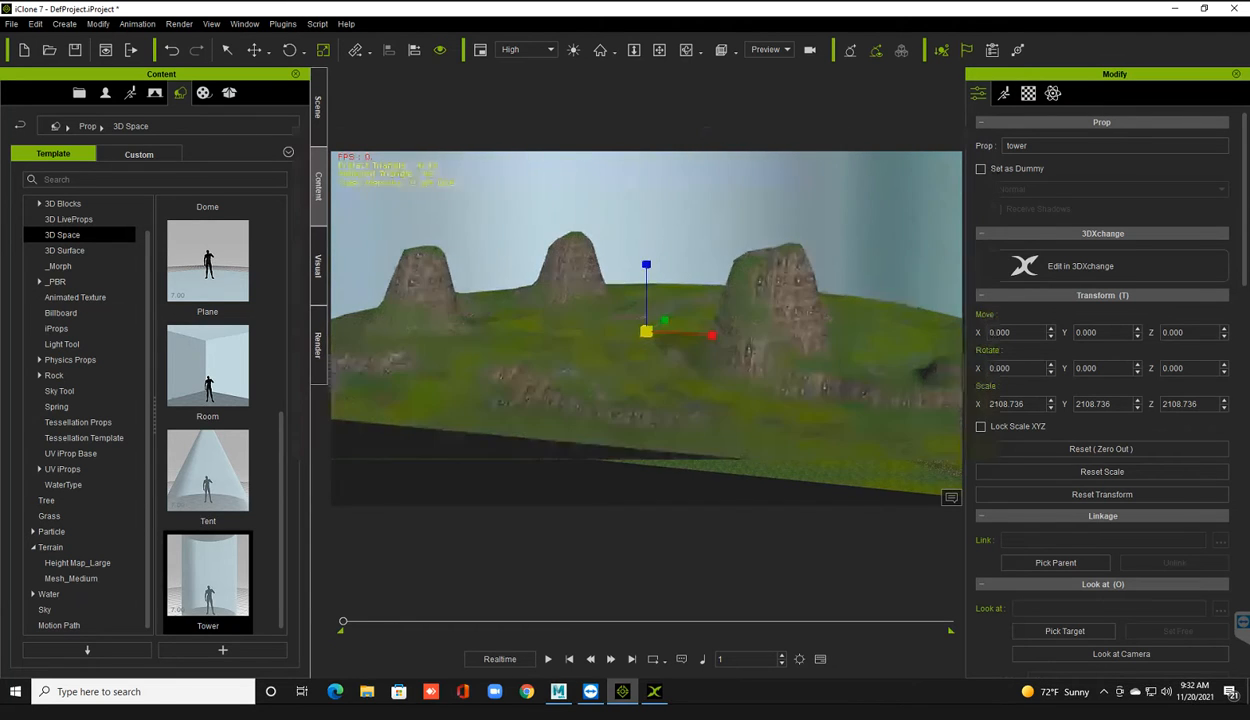
click(600, 49)
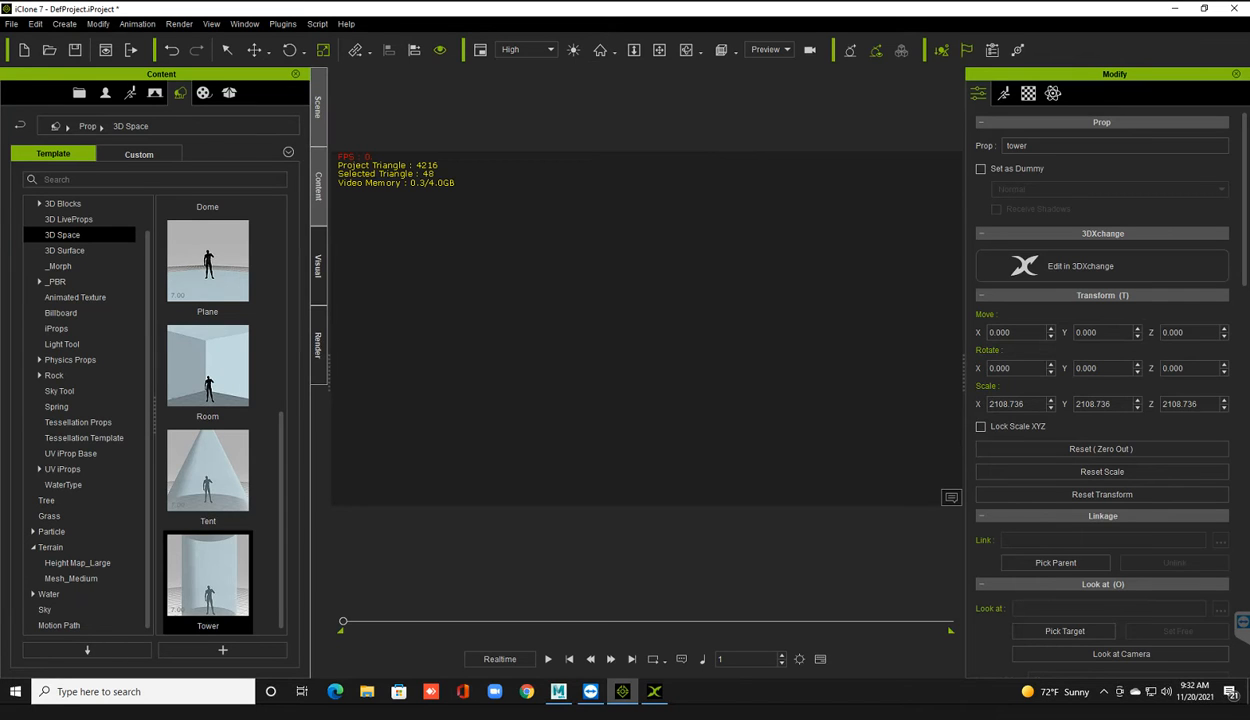
click(318, 105)
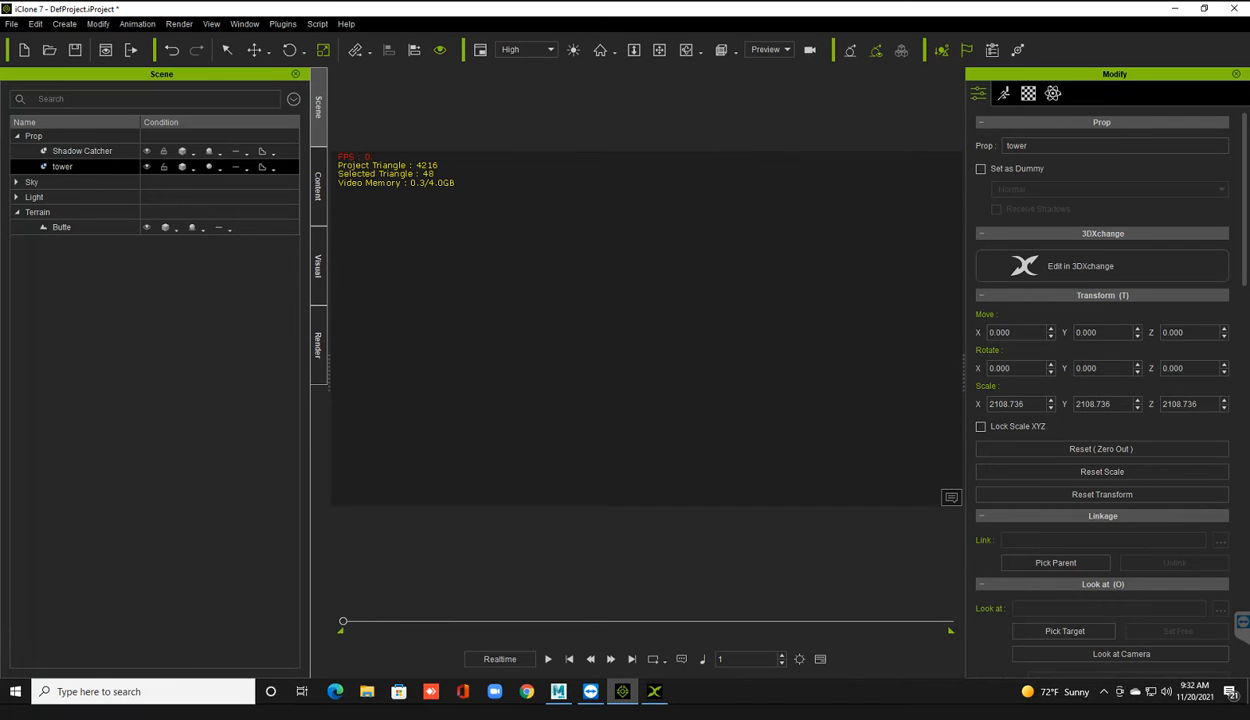
click(17, 212)
click(640, 330)
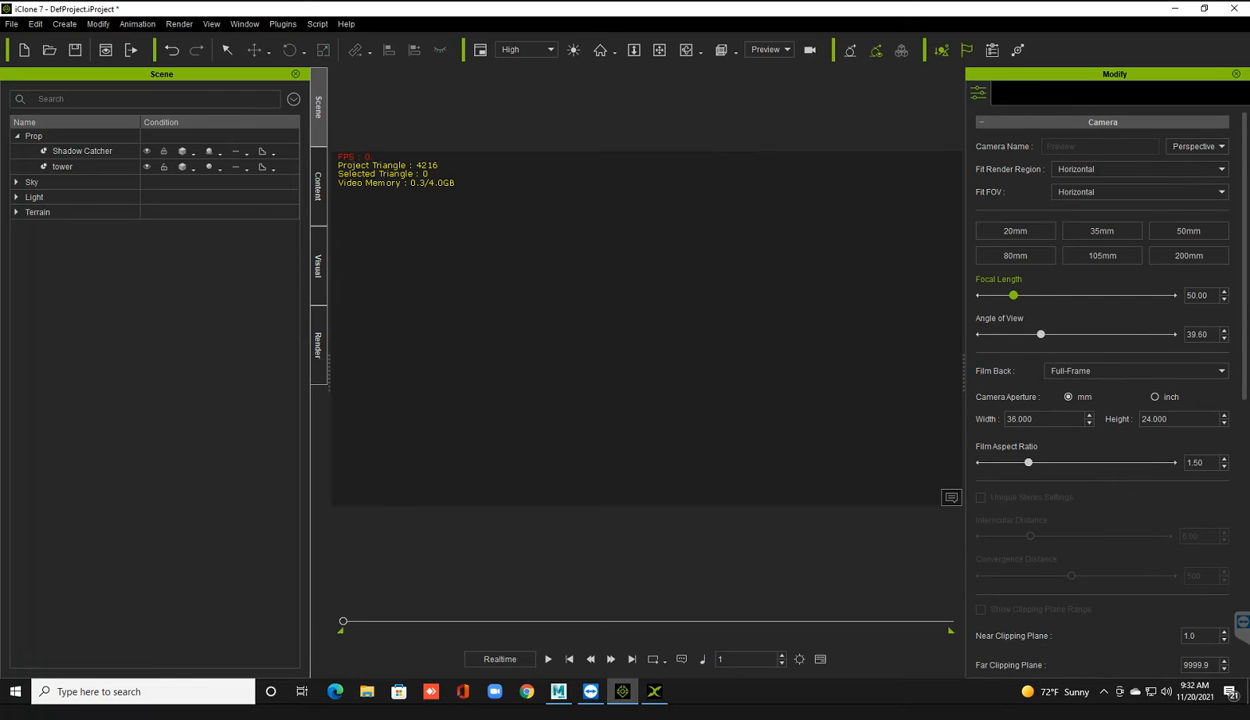
click(600, 50)
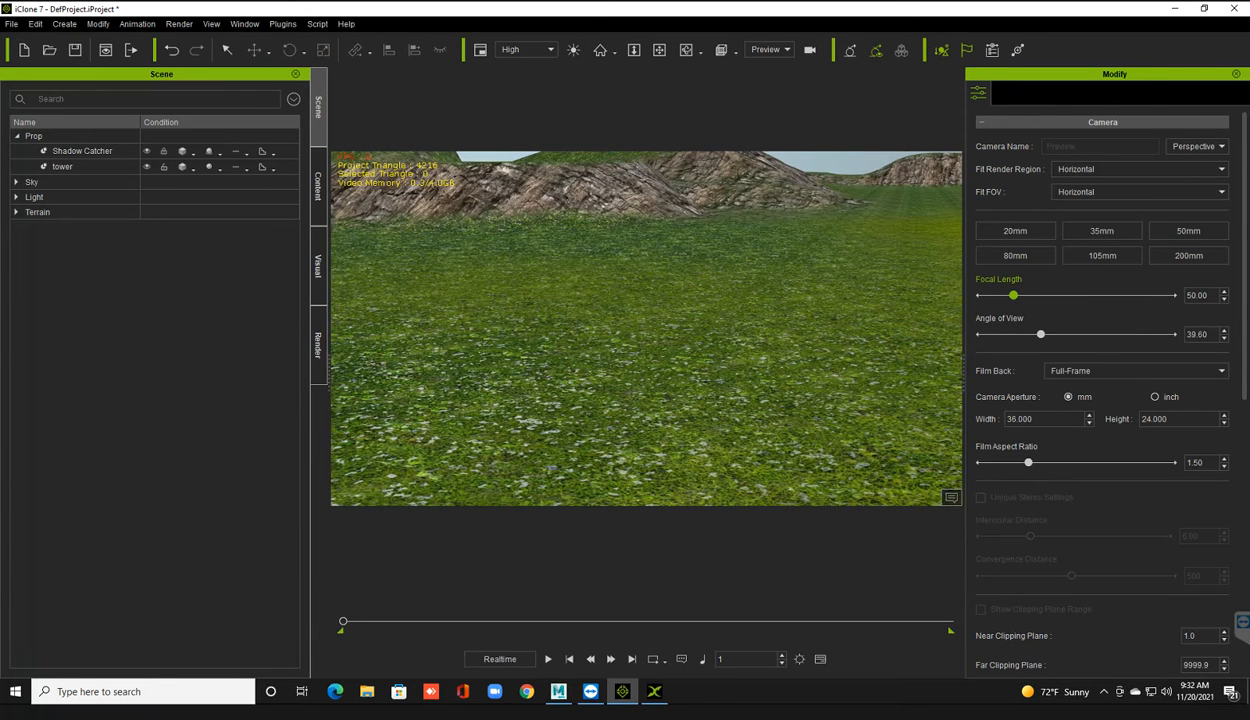
scroll(646, 329, down, 2)
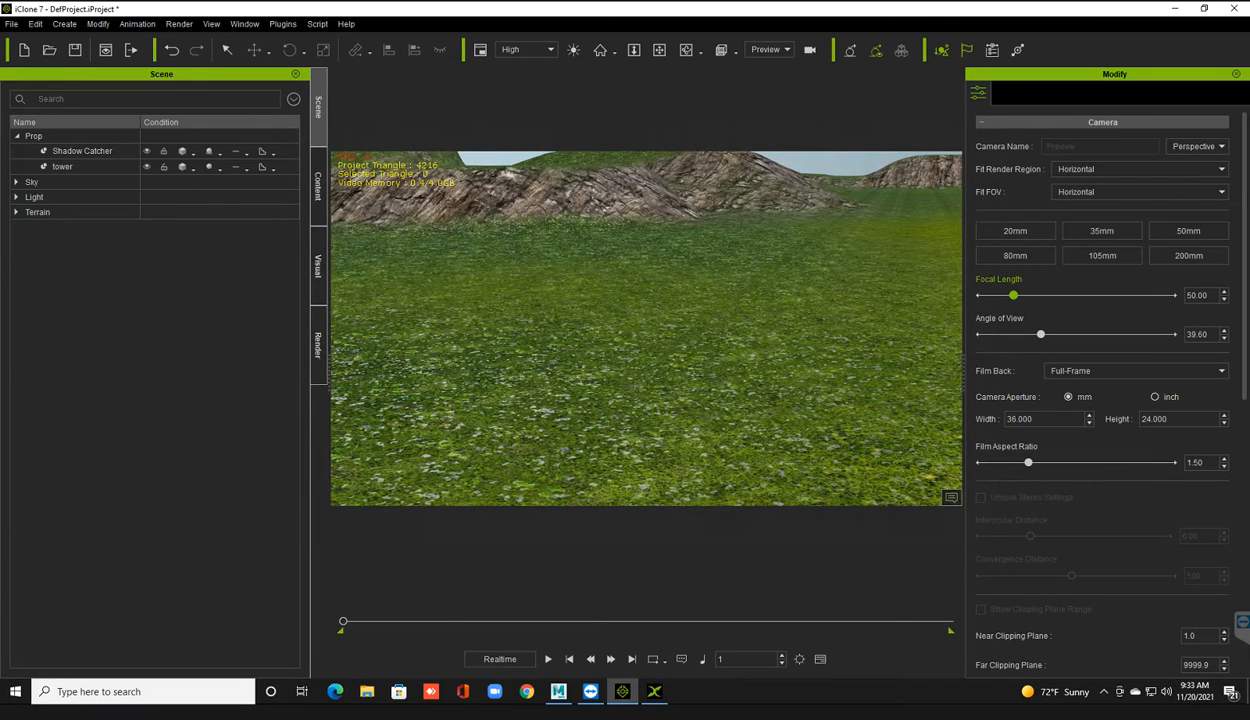
scroll(1100, 390, down, 12)
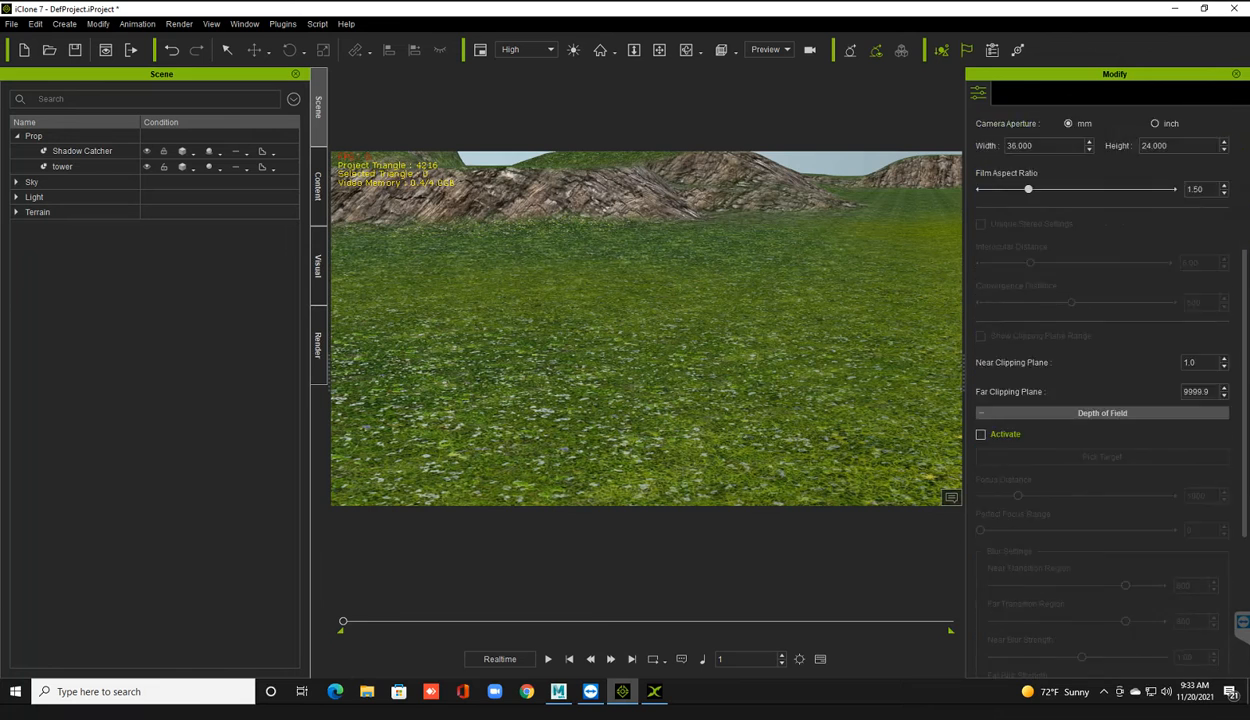
scroll(1100, 390, up, 12)
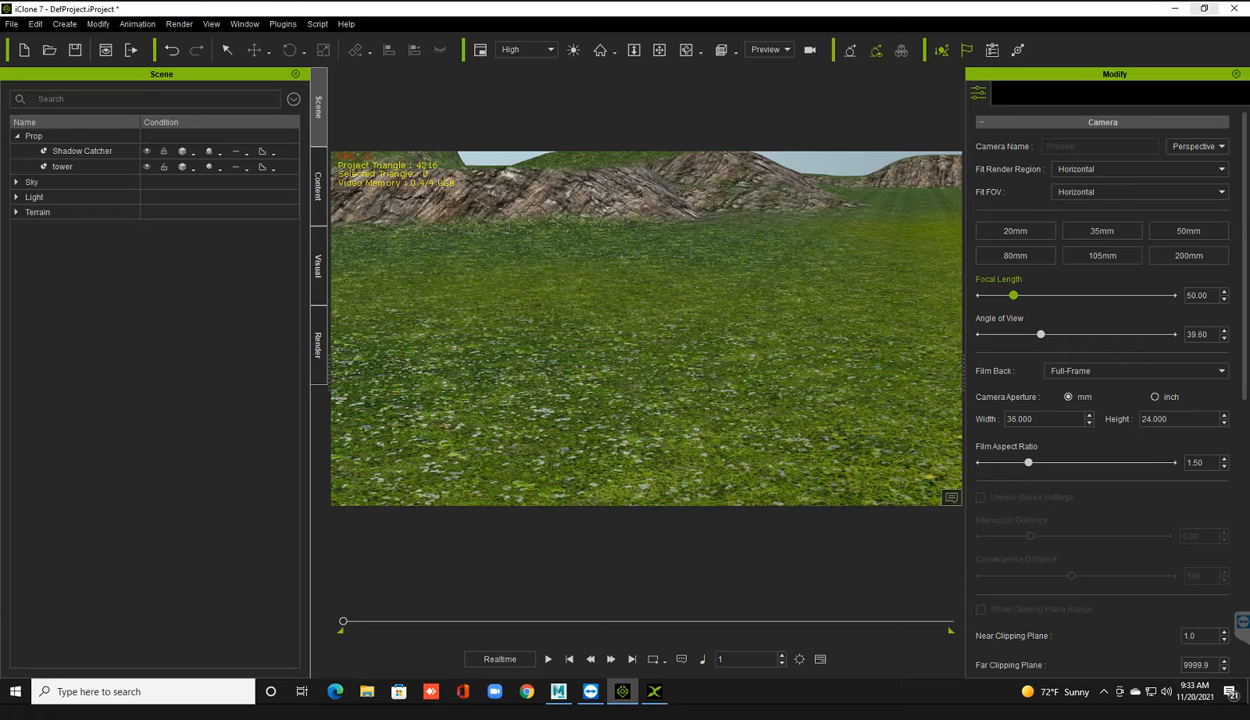
Step: Switch to Adobe Photoshop and open the landscape image 2021-11-20_7-28-57 from the Desktop folder
click(1175, 8)
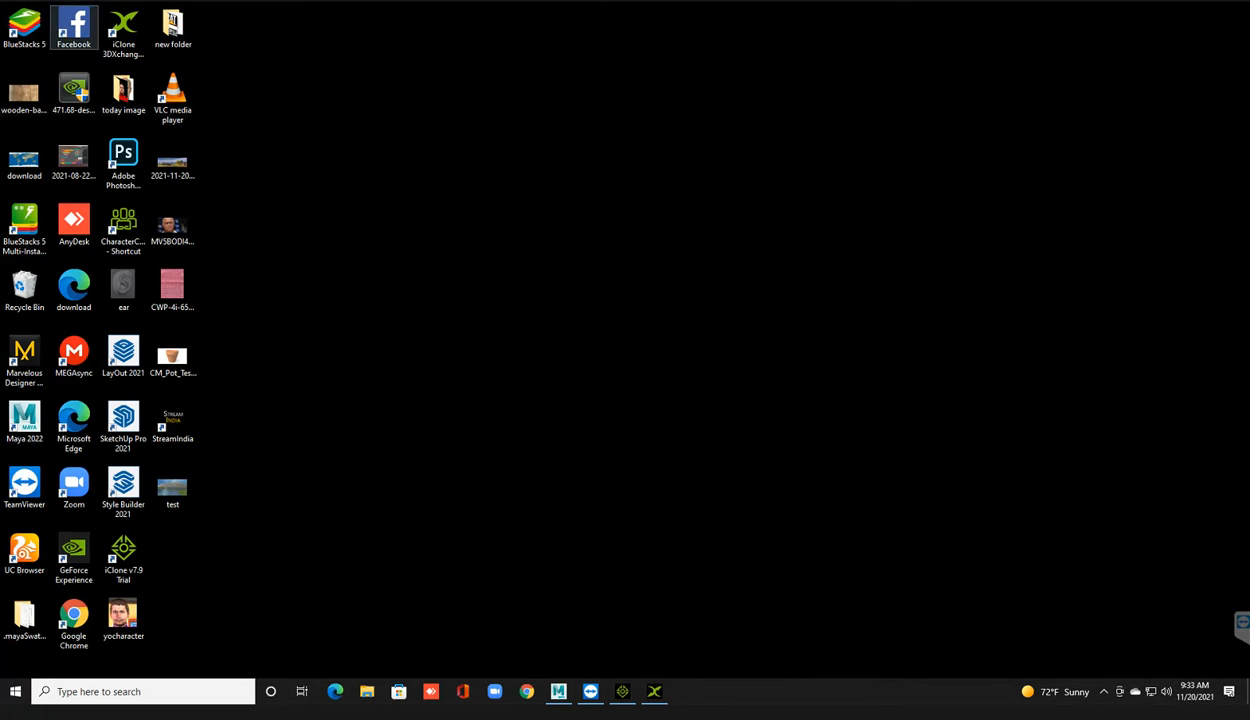
click(123, 160)
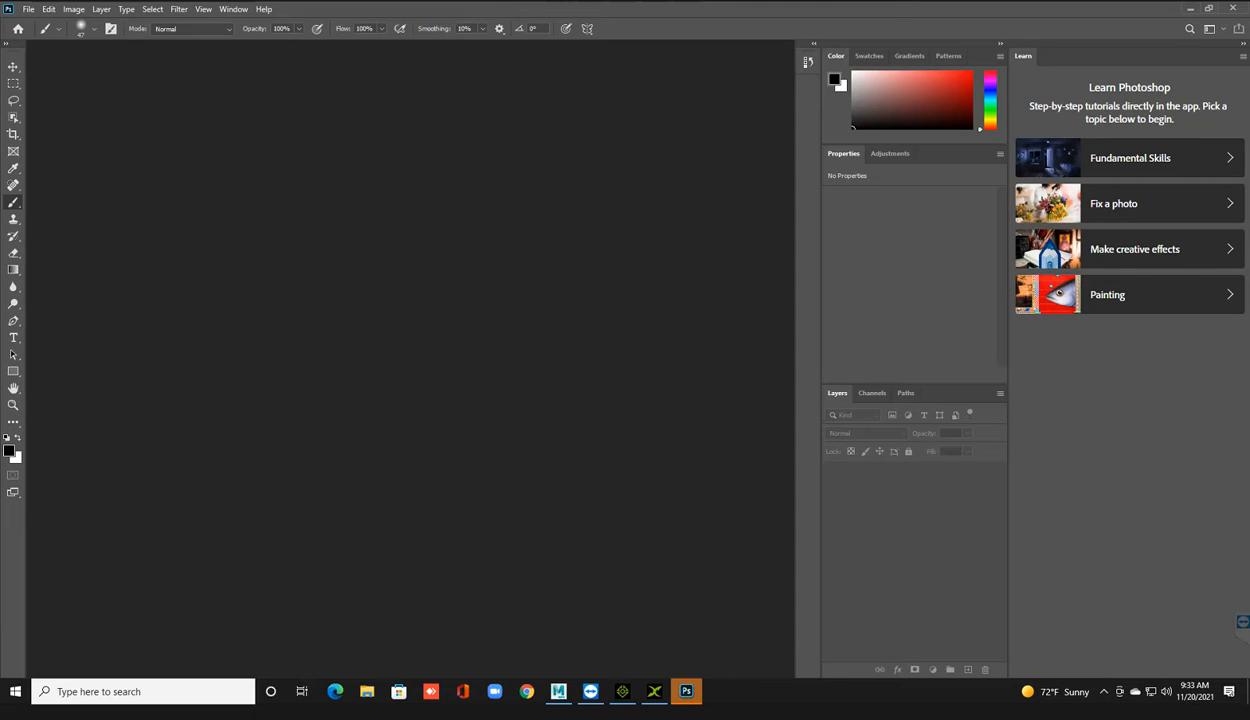
click(28, 9)
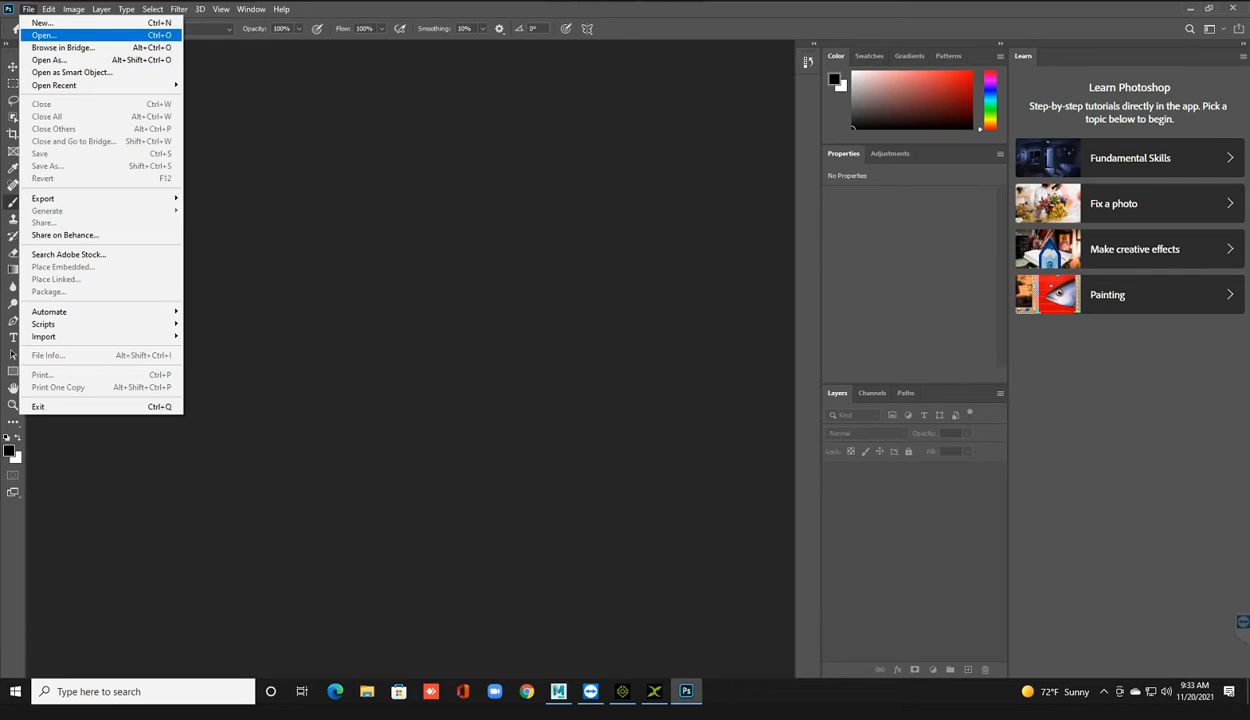
click(44, 35)
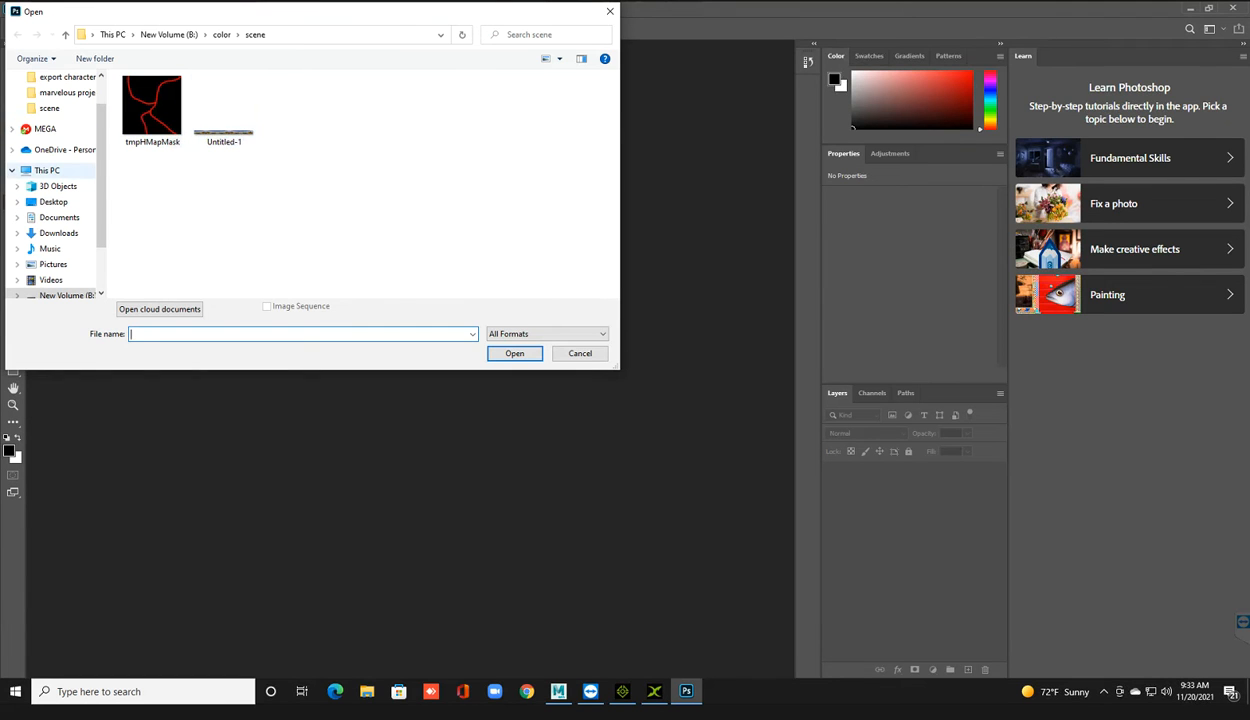
click(54, 202)
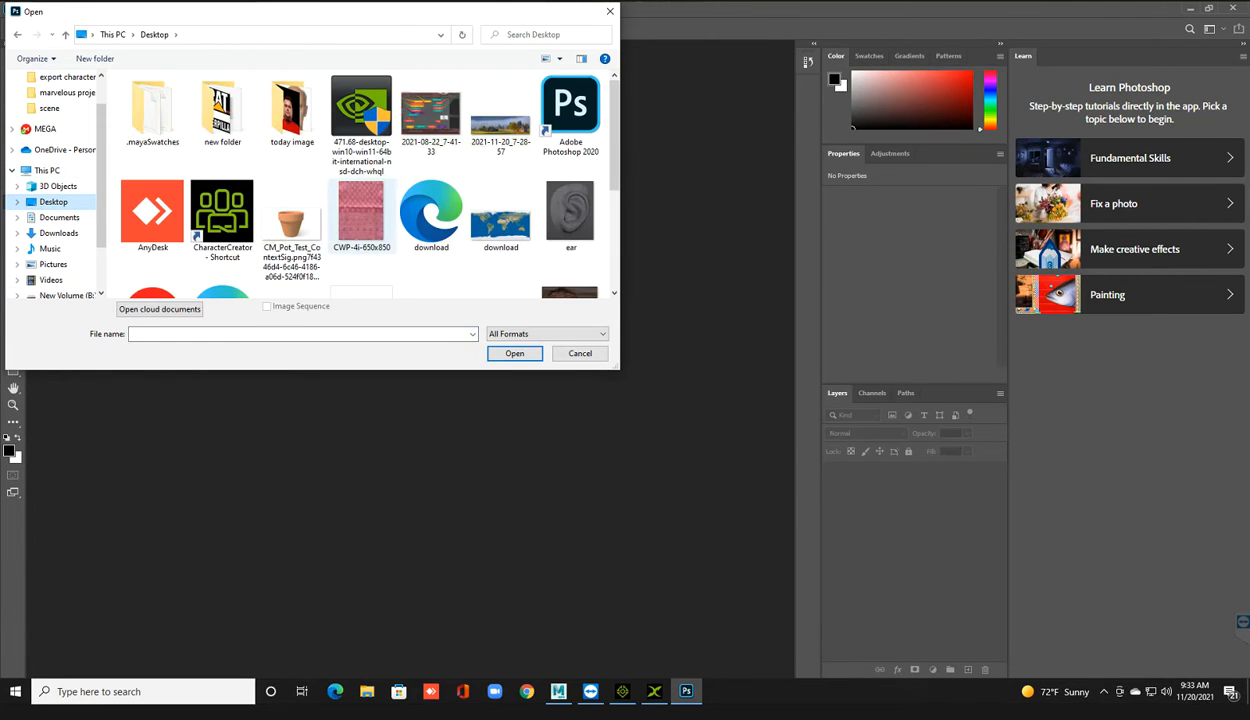
click(501, 118)
click(514, 353)
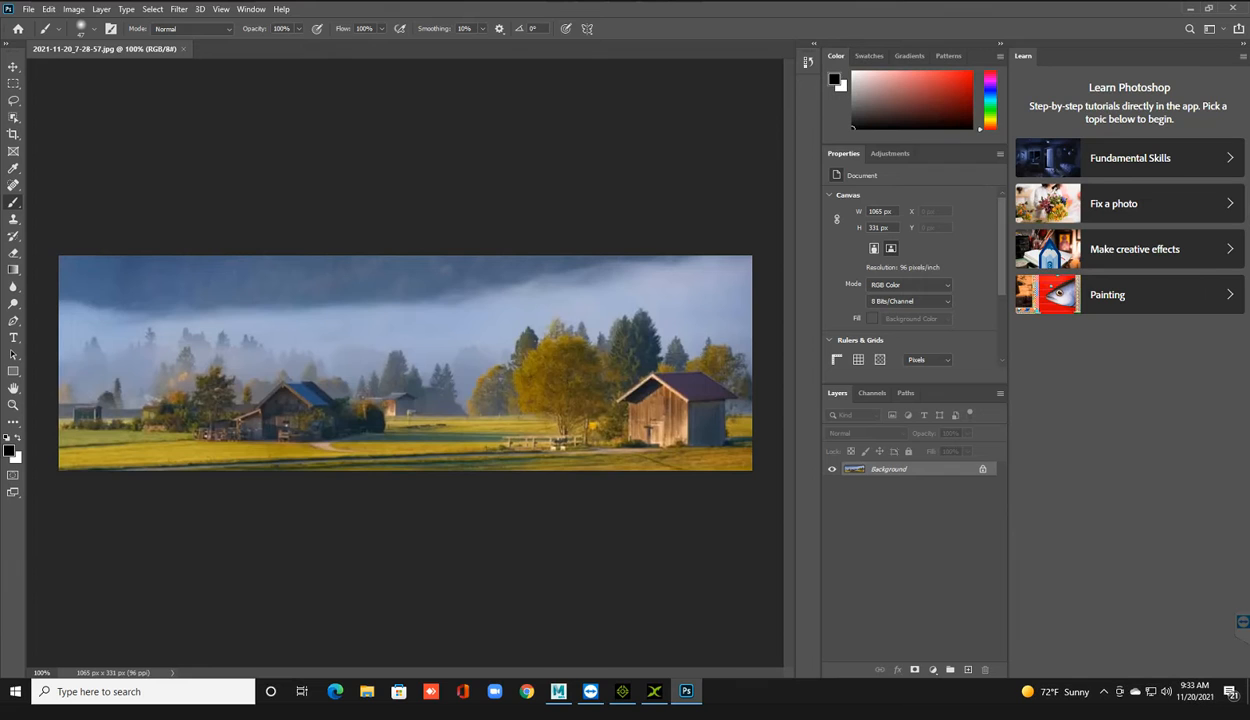
click(611, 406)
Step: Create a new document 5300 pixels wide and 331 pixels high with a white background at 96 pixels/inch
click(28, 9)
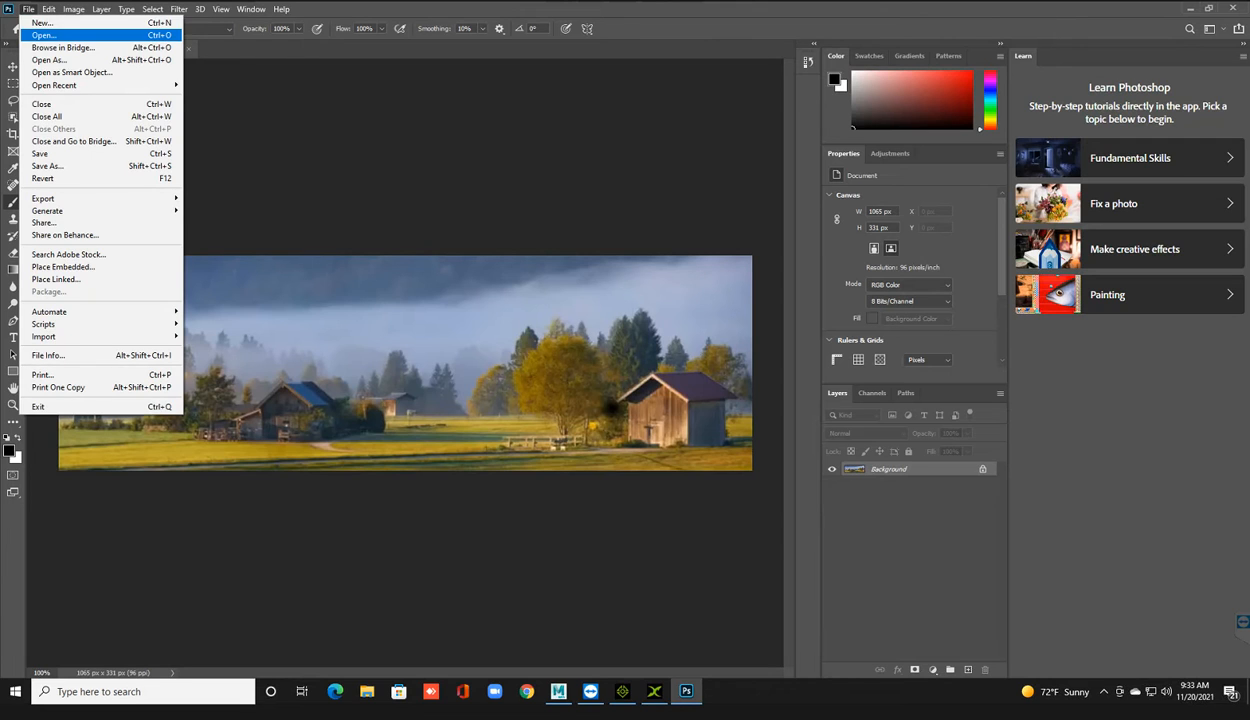
click(42, 22)
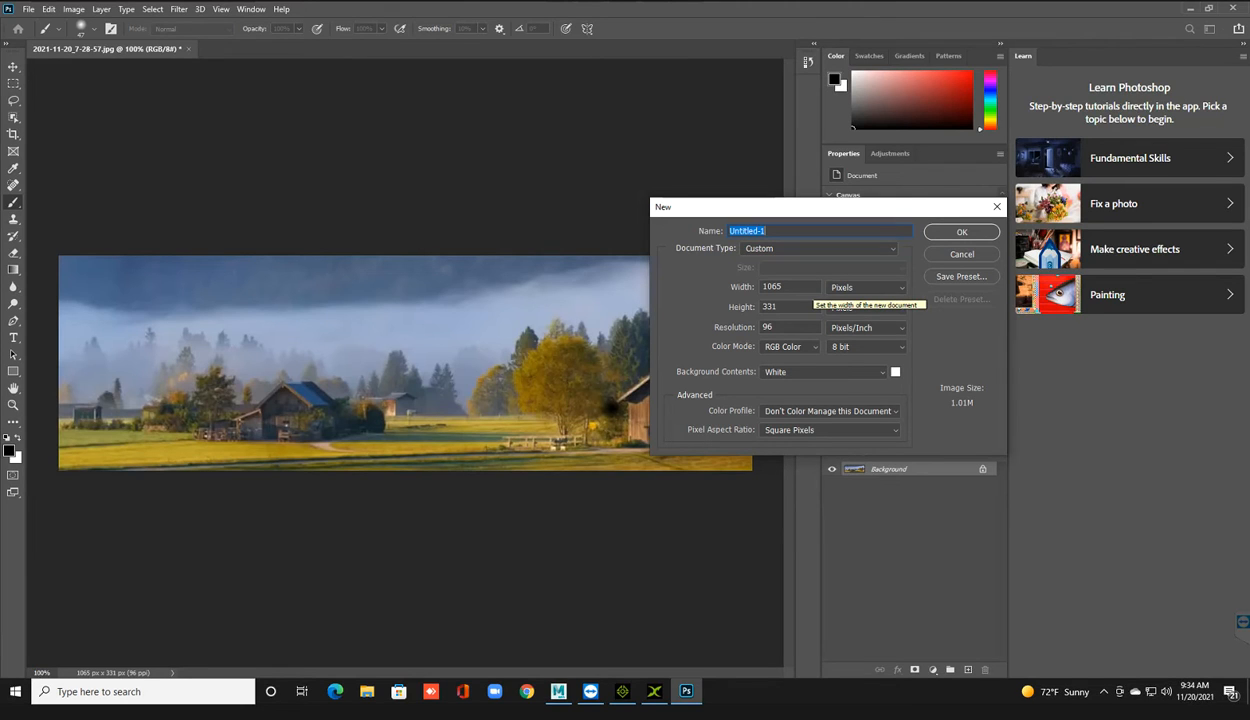
click(810, 287)
drag(806, 287, 757, 287)
key(BackSpace)
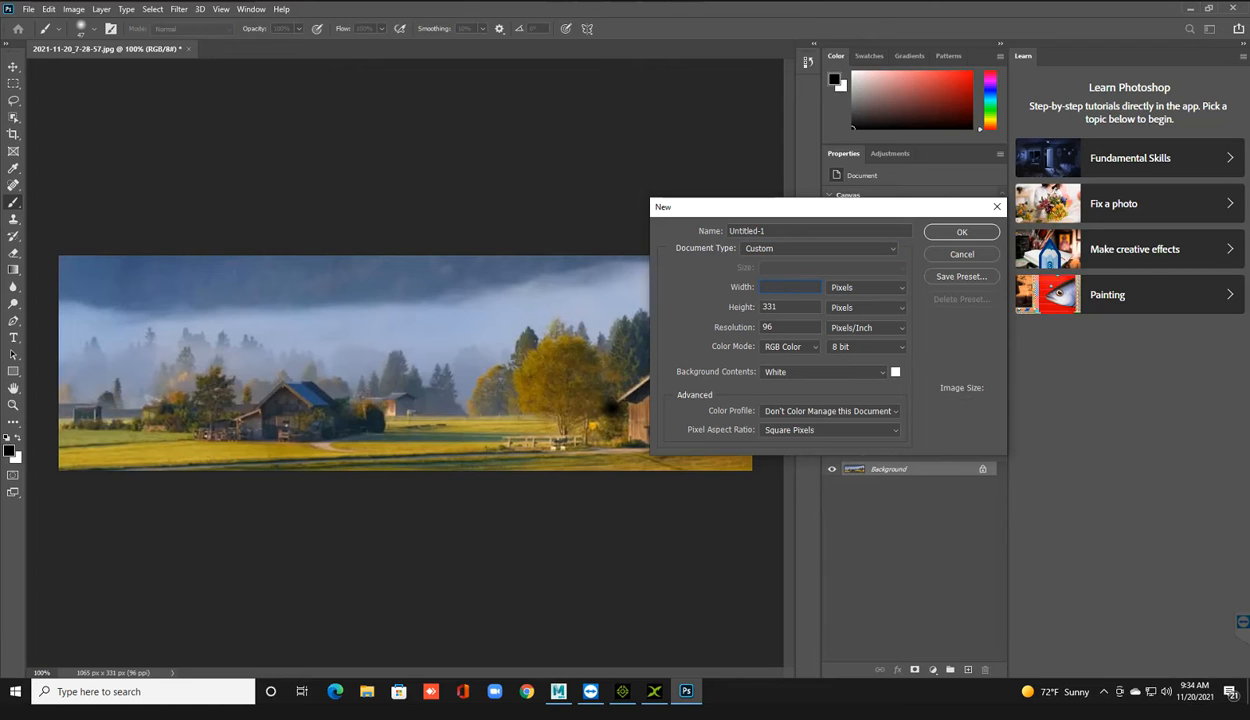
text(5300)
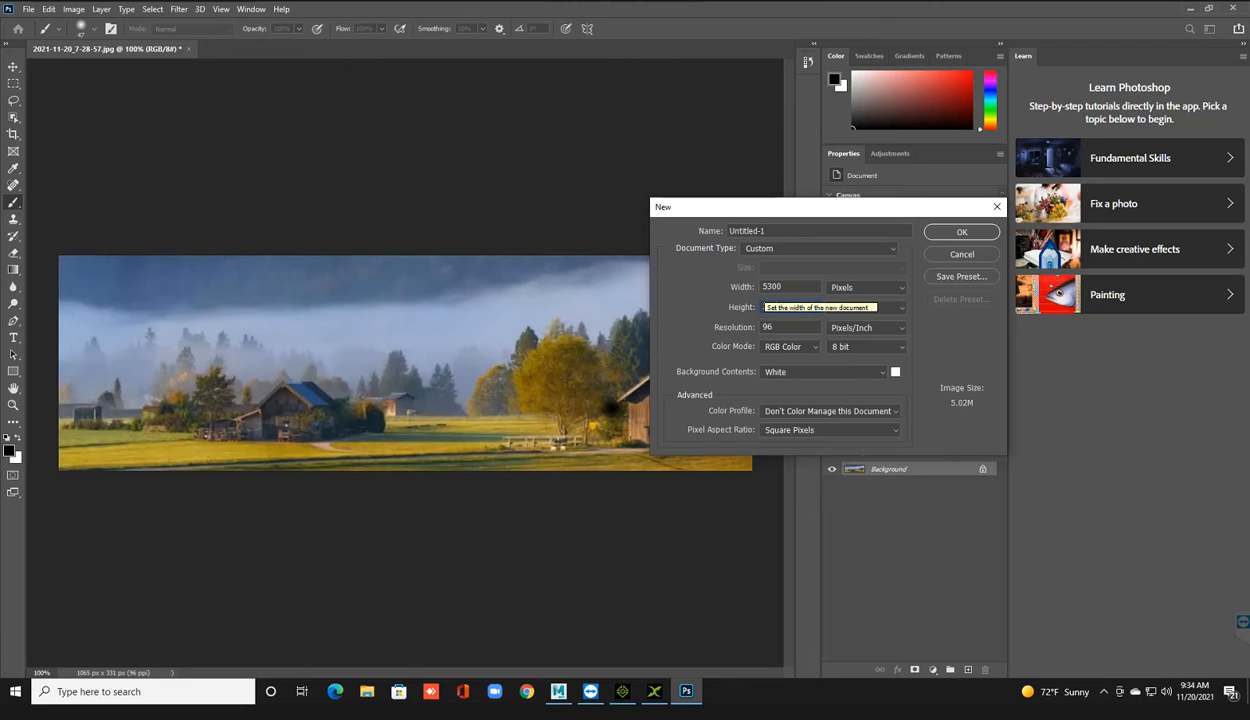
text(331)
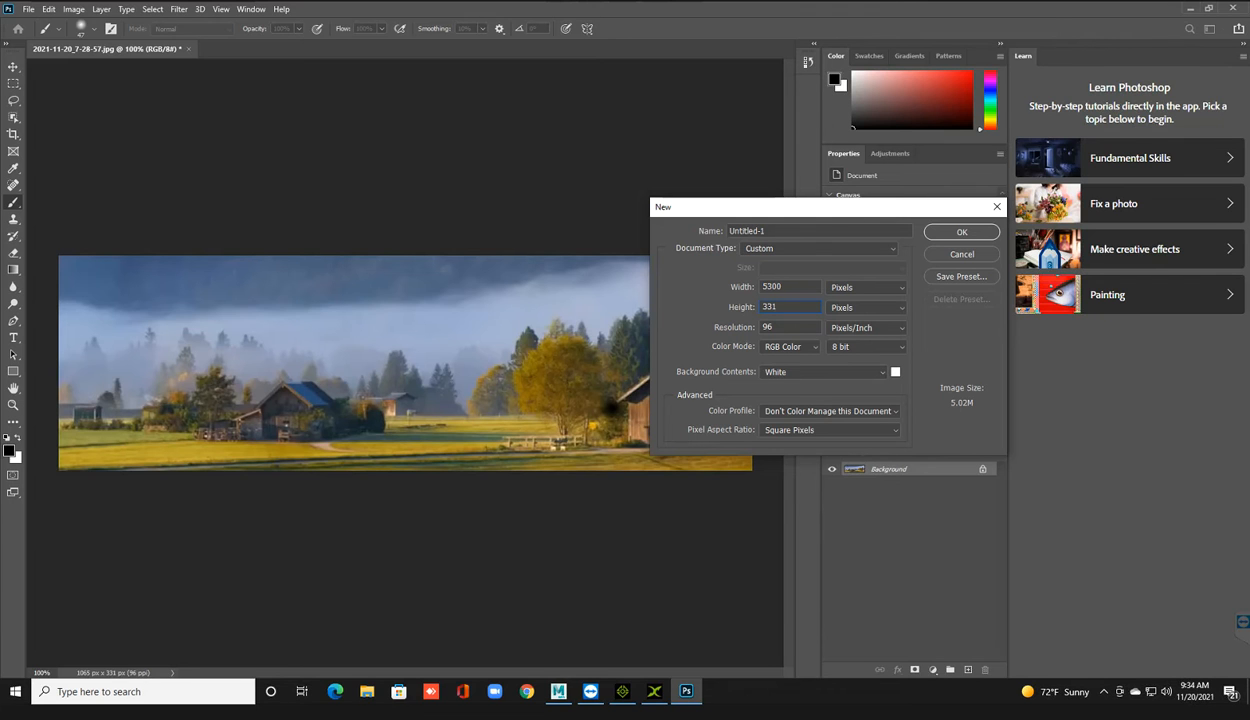
drag(703, 211, 813, 17)
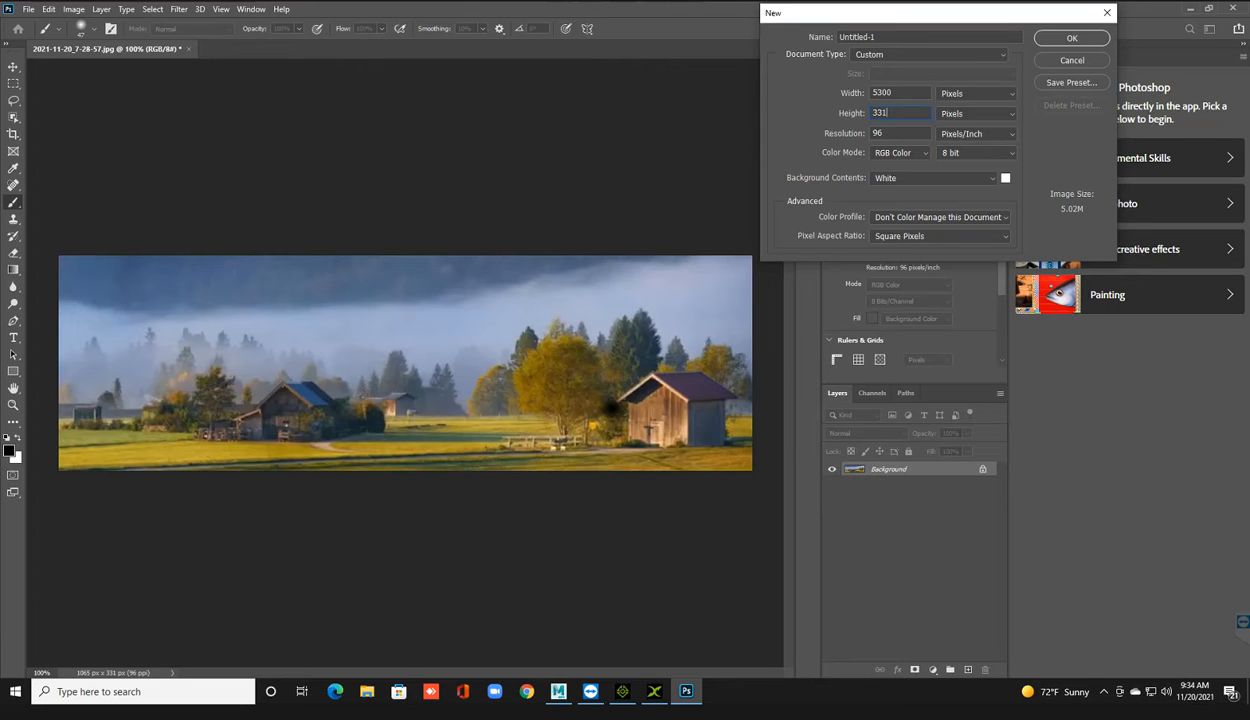
drag(893, 93, 871, 93)
click(893, 93)
drag(893, 93, 863, 92)
click(892, 92)
key(Return)
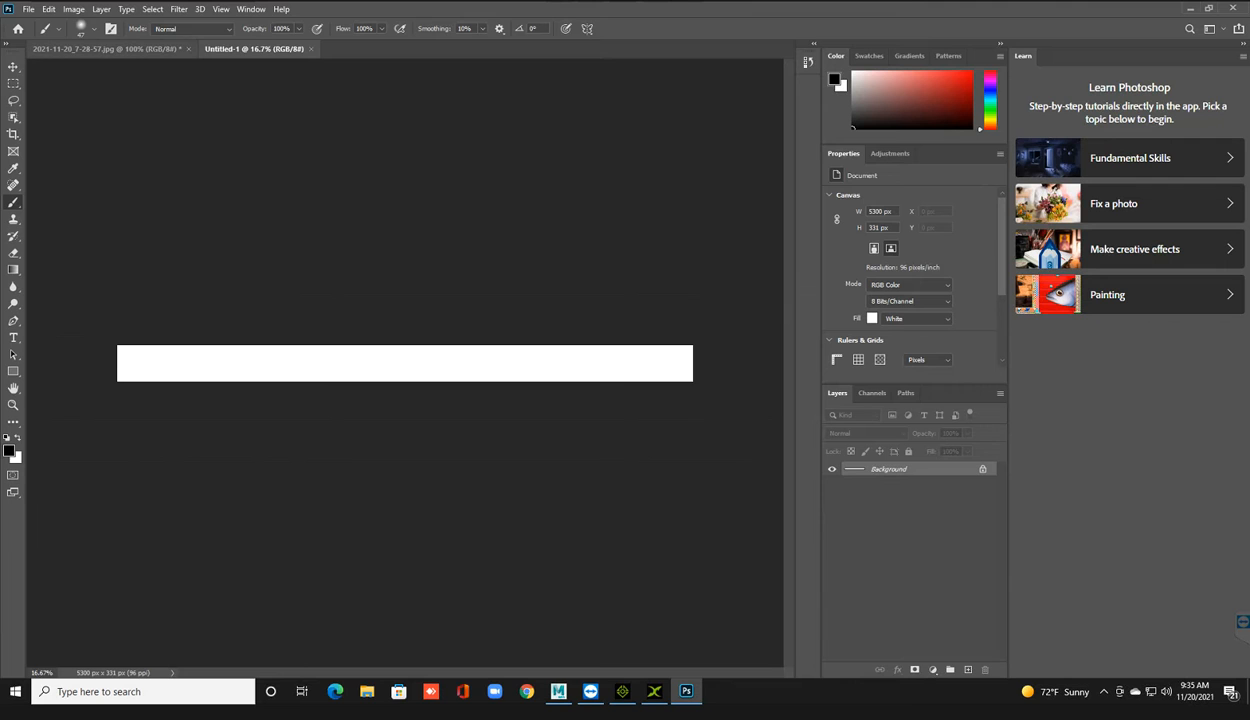
Step: Select and copy the entire 2021-11-20_7-28-57 landscape image, undoing any stray brush dab made on it
click(105, 48)
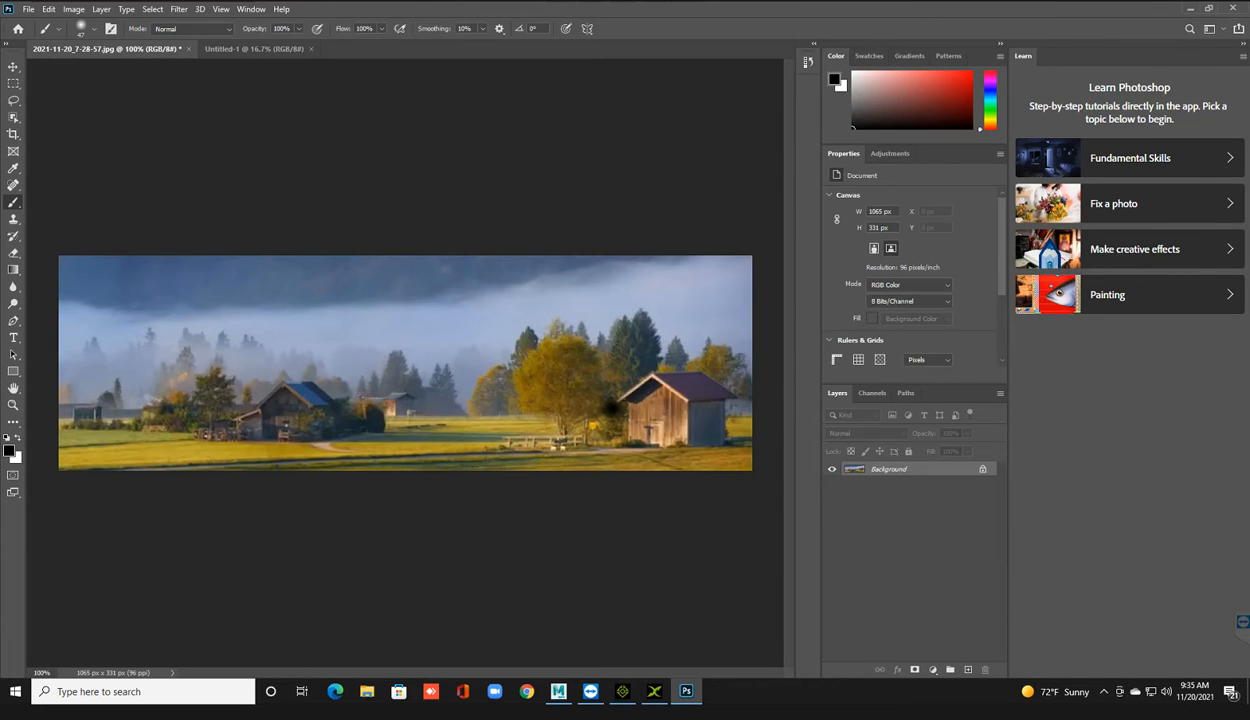
right_click(376, 341)
click(340, 331)
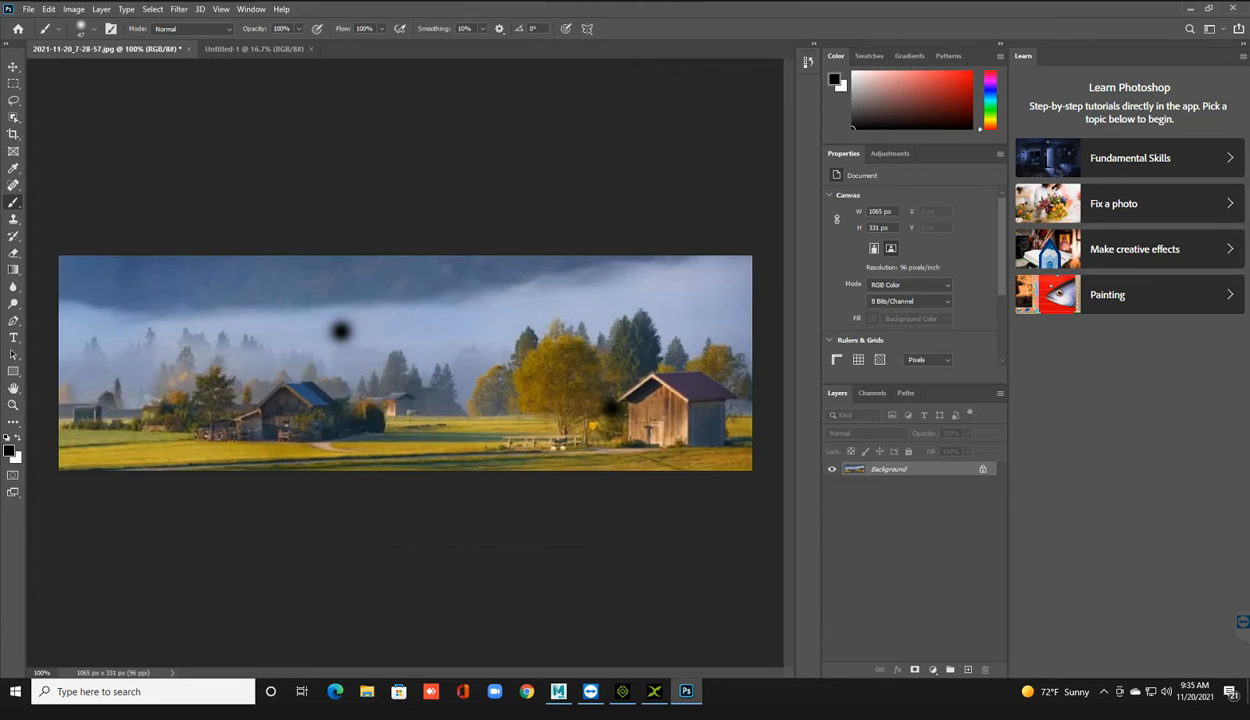
key(ctrl+z)
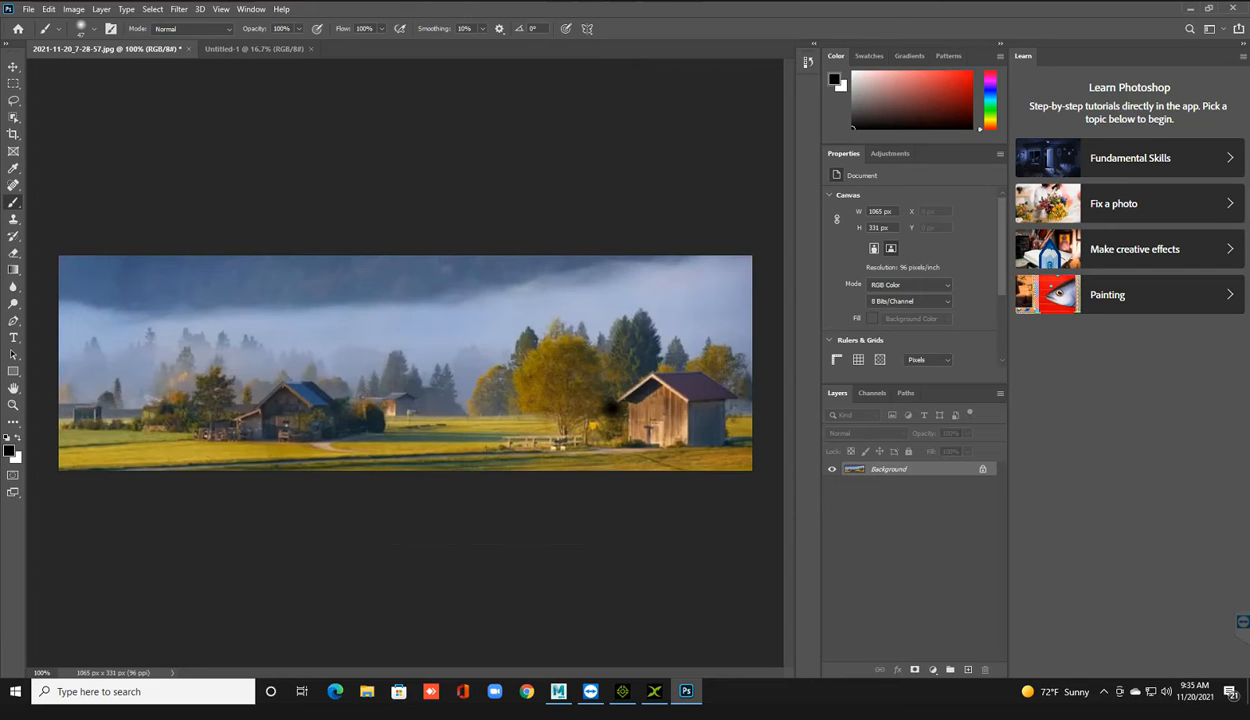
key(ctrl+a)
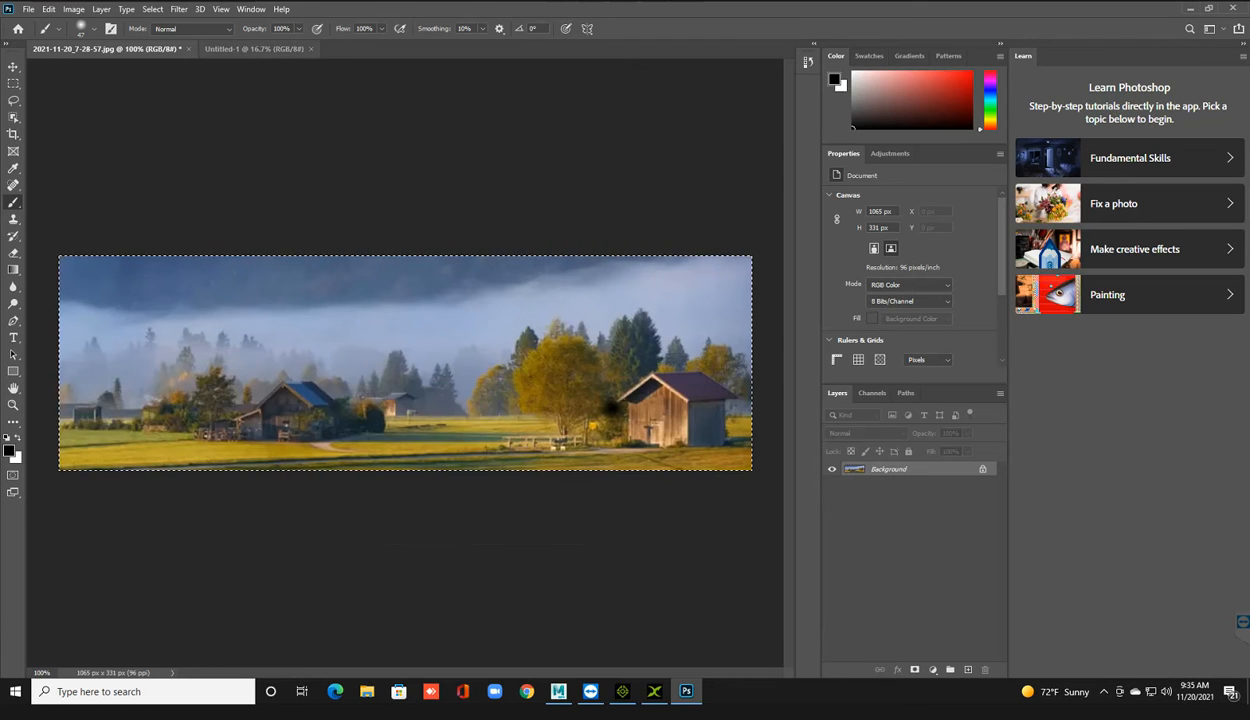
Step: Try pasting the landscape into the blank Untitled-1 document, and delete the pasted layer
click(254, 49)
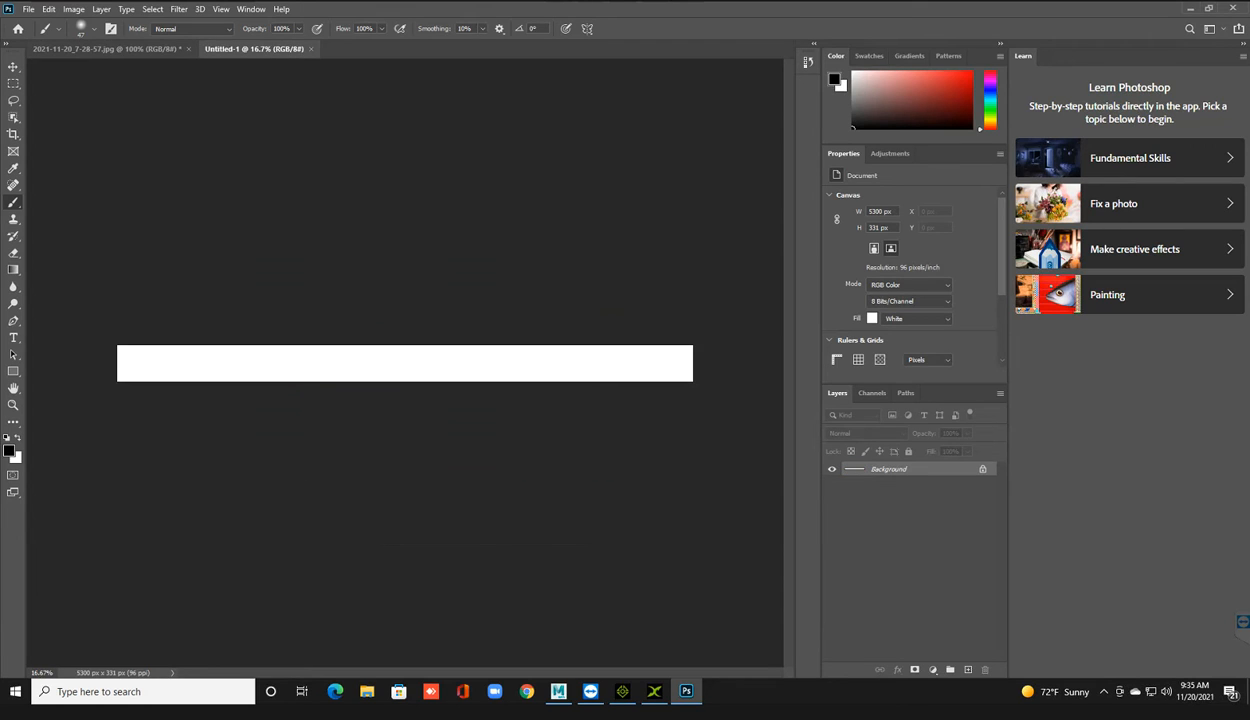
key(ctrl+v)
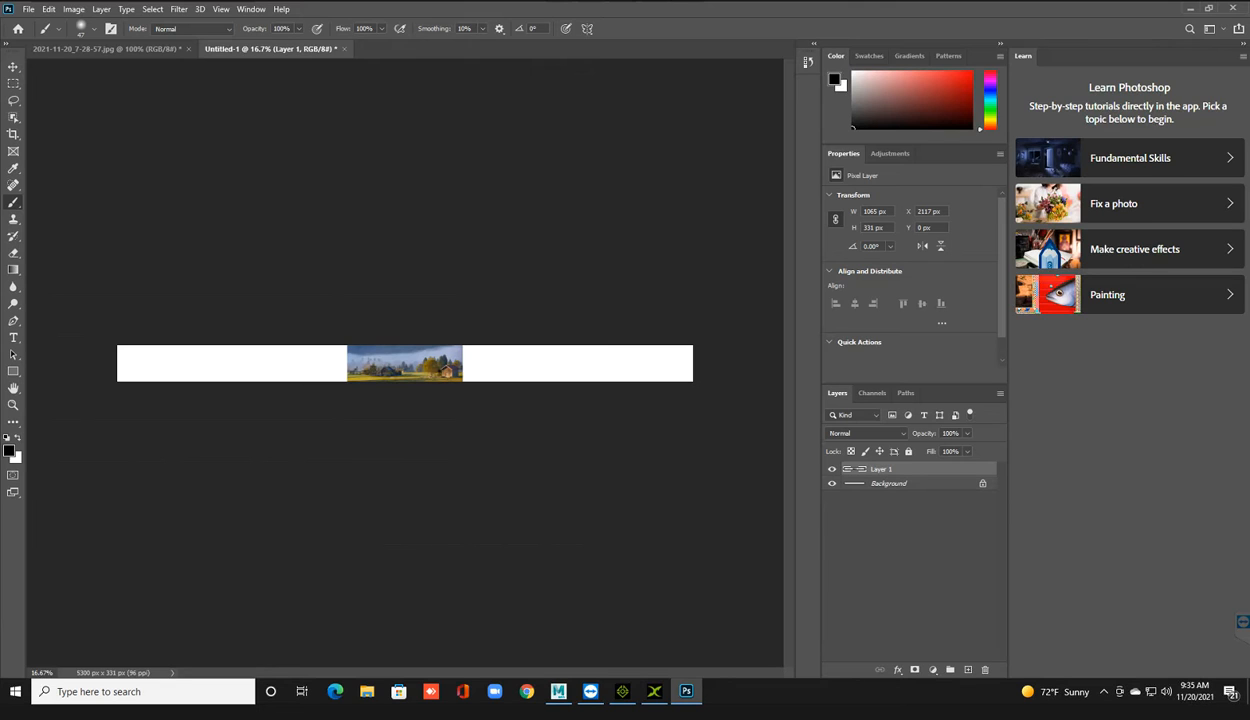
key(v)
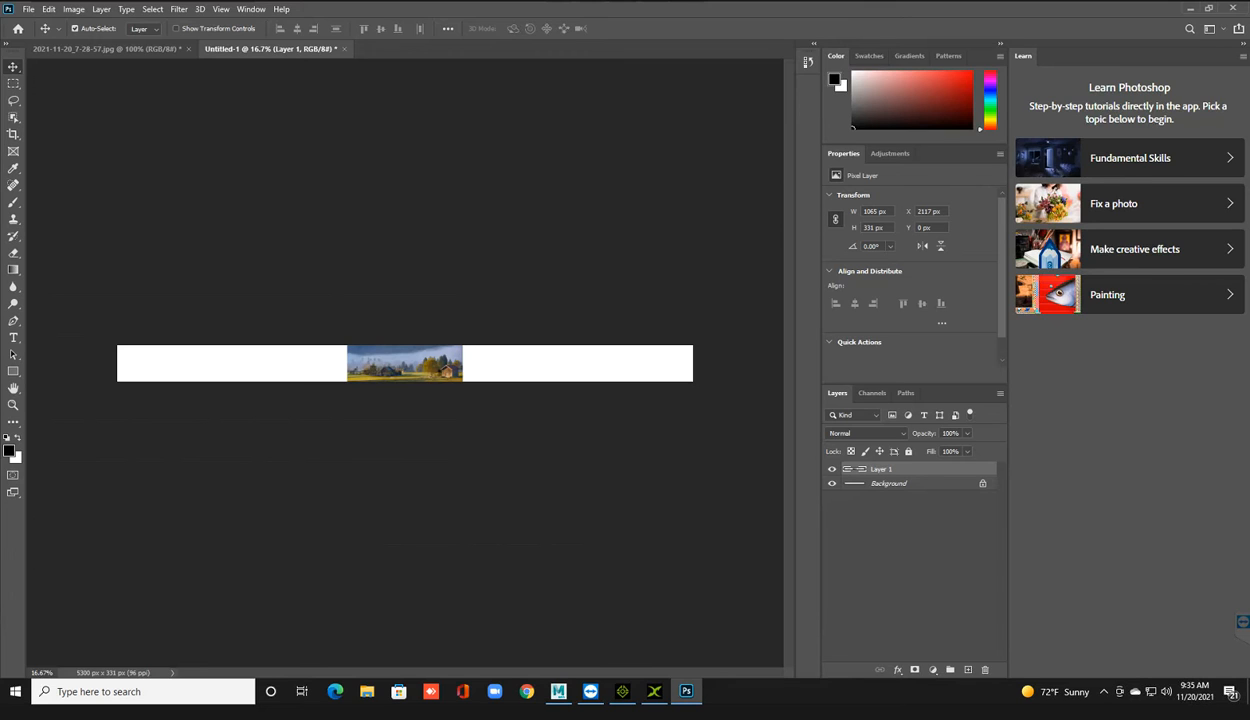
drag(347, 343, 454, 369)
key(Delete)
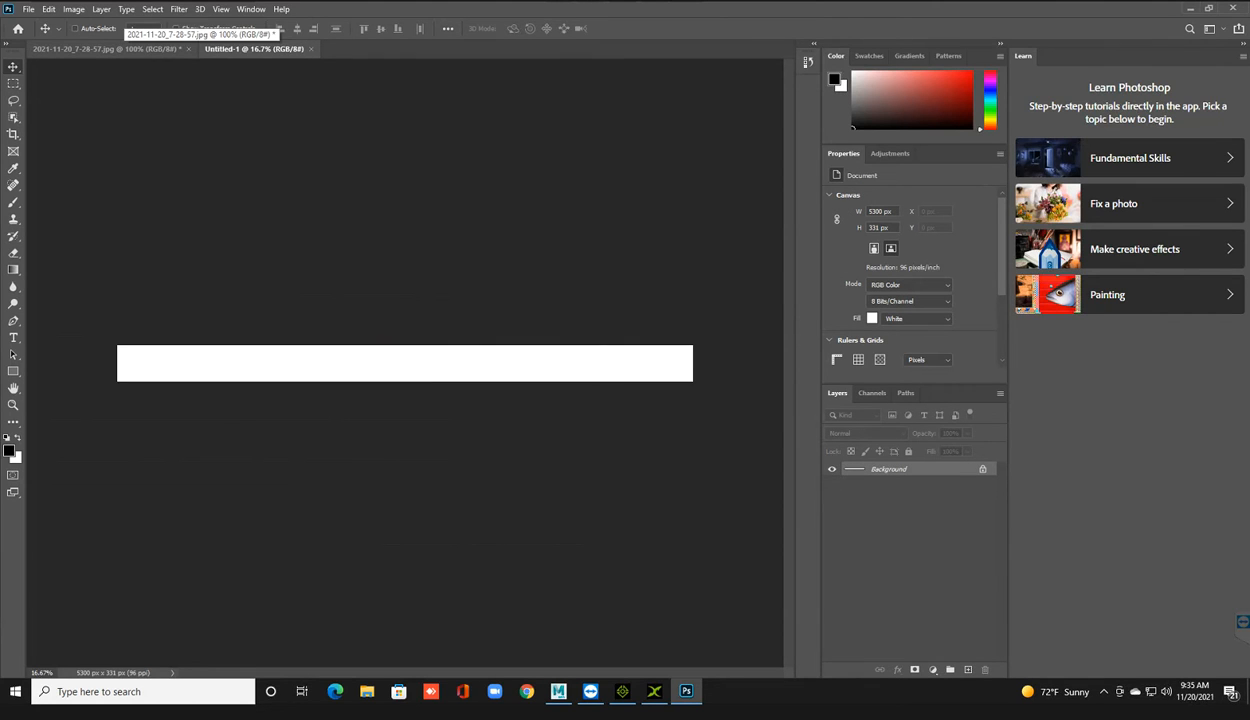
Step: Return to the landscape image and paste a copy of it into the blank Untitled-1 document as a layer
click(105, 48)
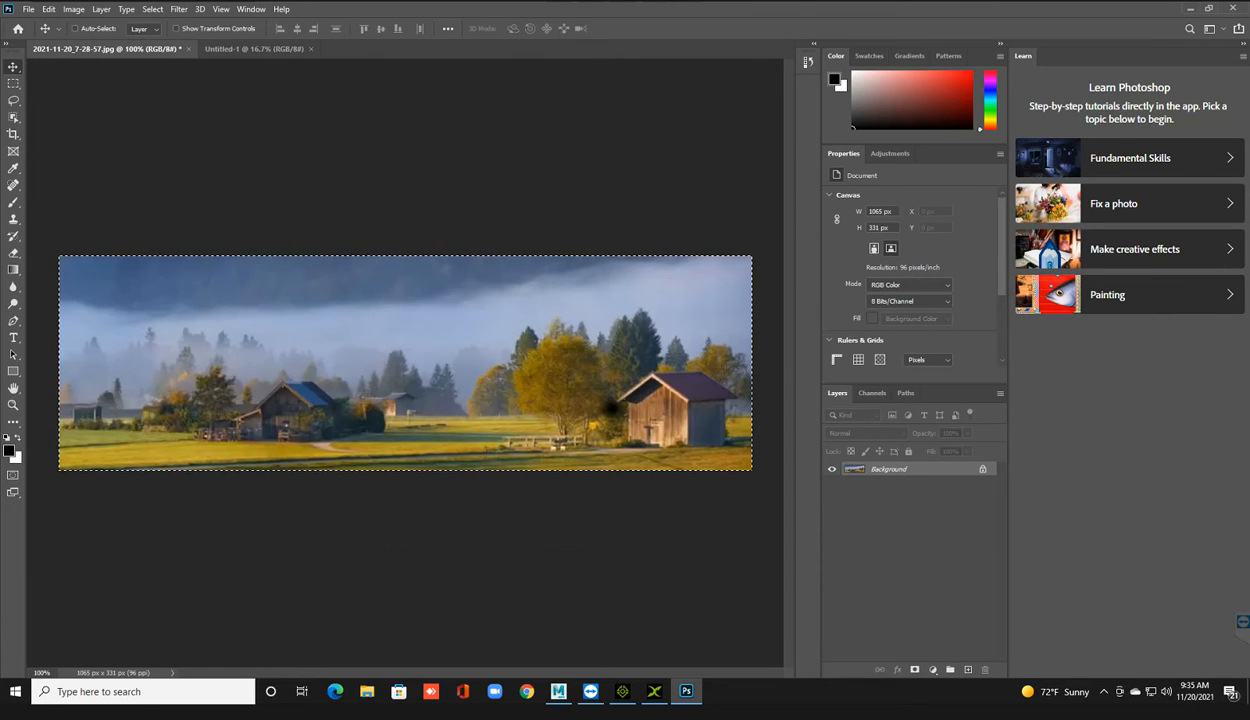
key(ctrl+j)
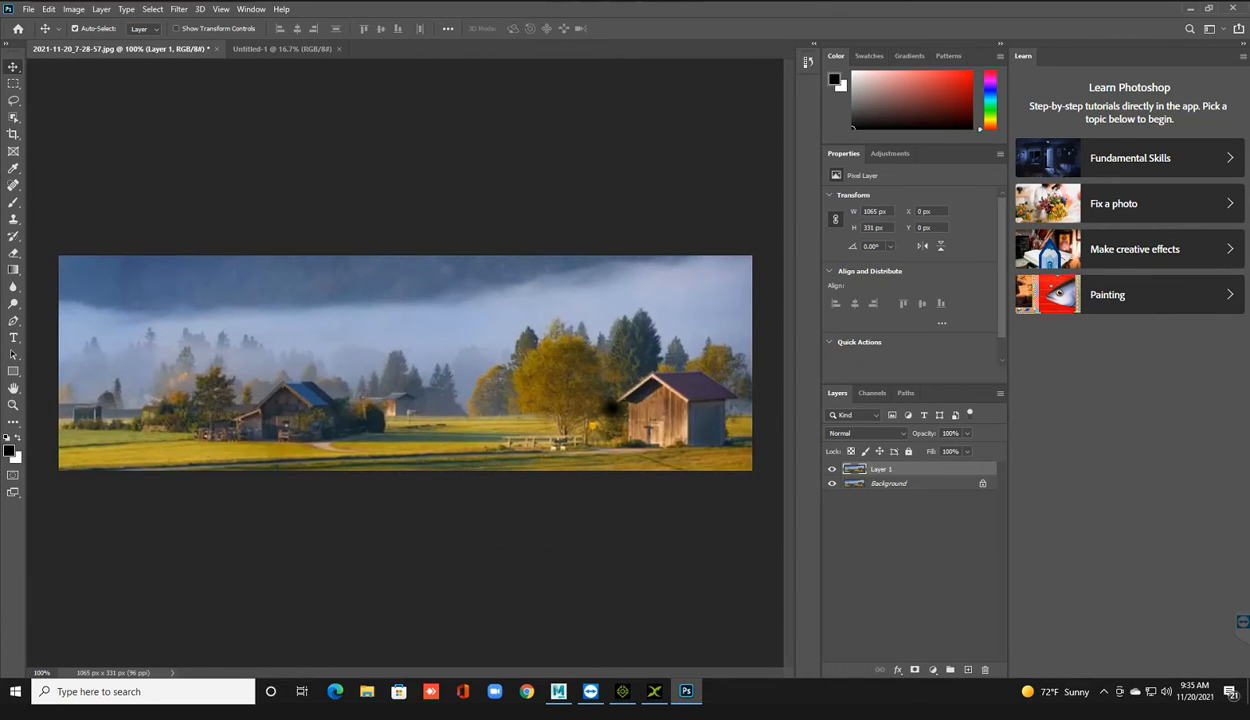
key(ctrl+z)
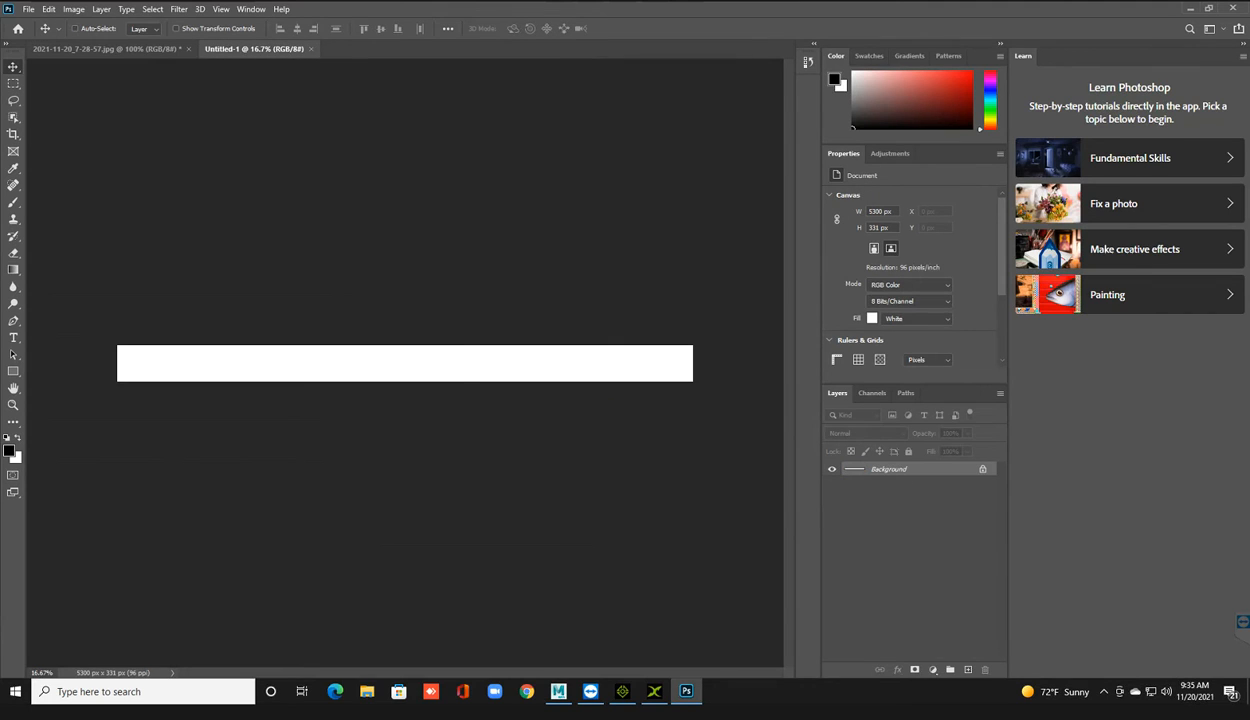
key(ctrl+v)
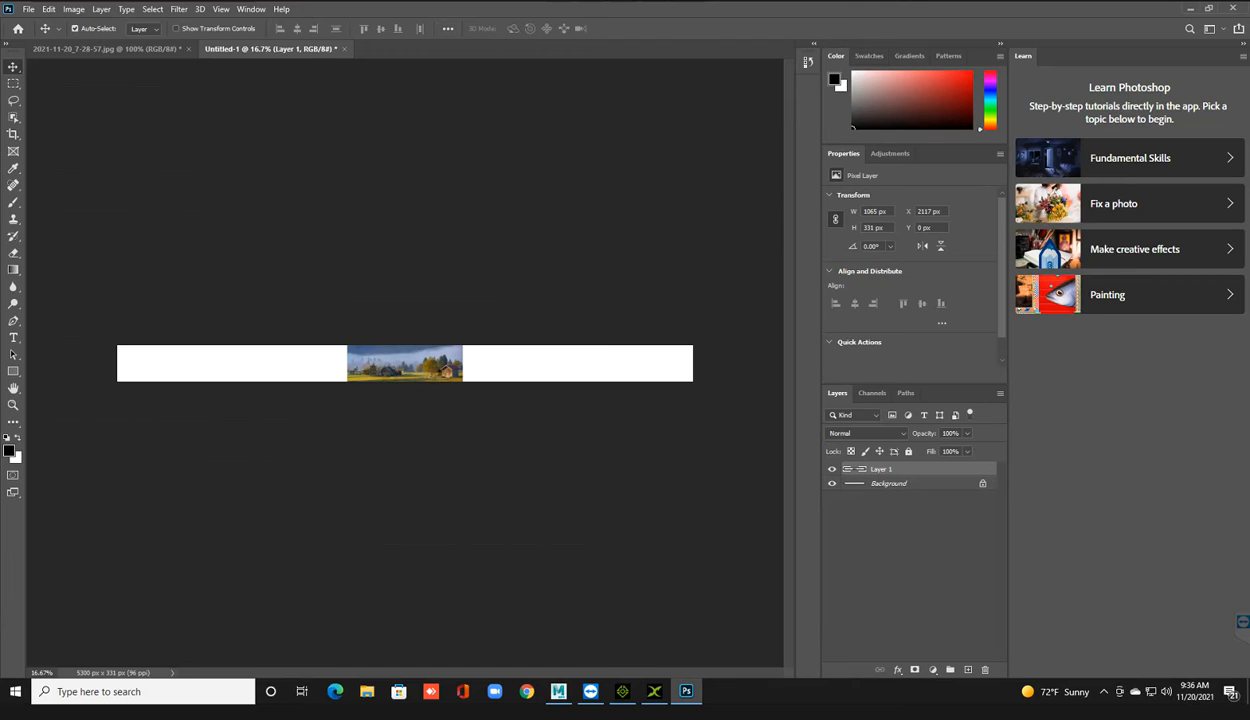
Step: Move the pasted landscape layer flush against the left end of the Untitled-1 canvas, at X 0 px
drag(366, 342, 136, 341)
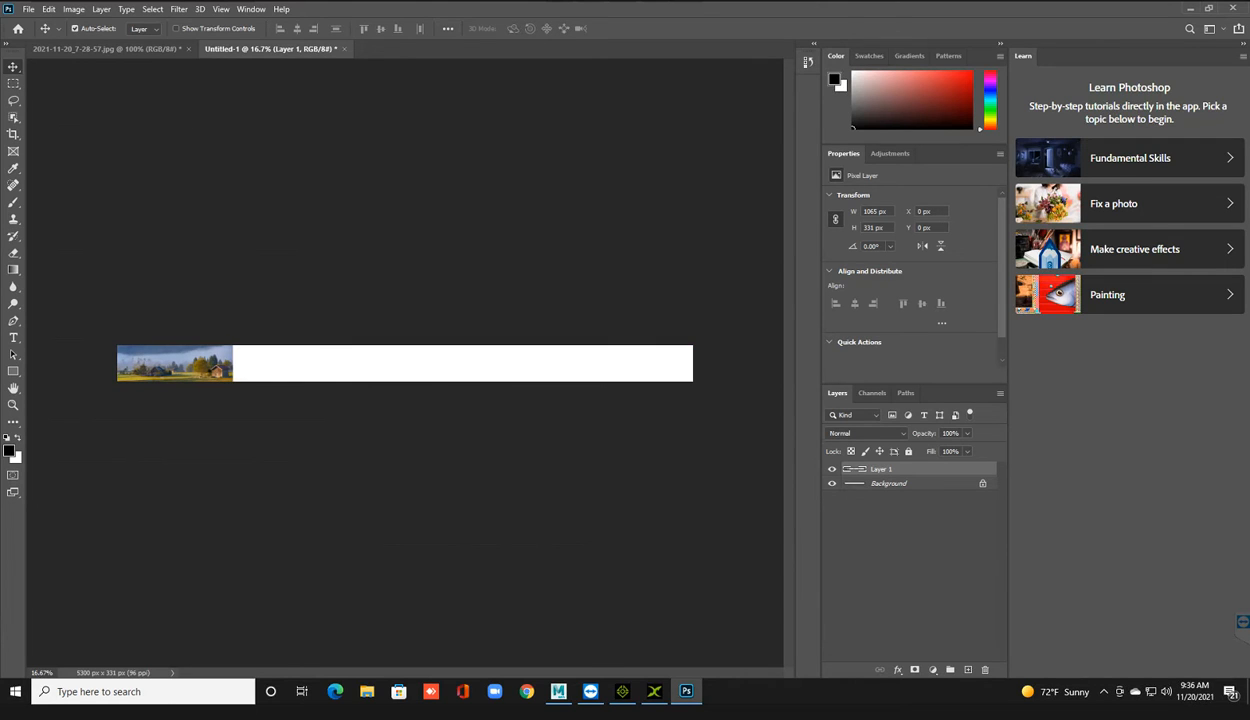
right_click(185, 366)
key(Escape)
Step: Return to the 2021-11-20_7-28-57 landscape image and flip the whole selected picture horizontally
click(105, 48)
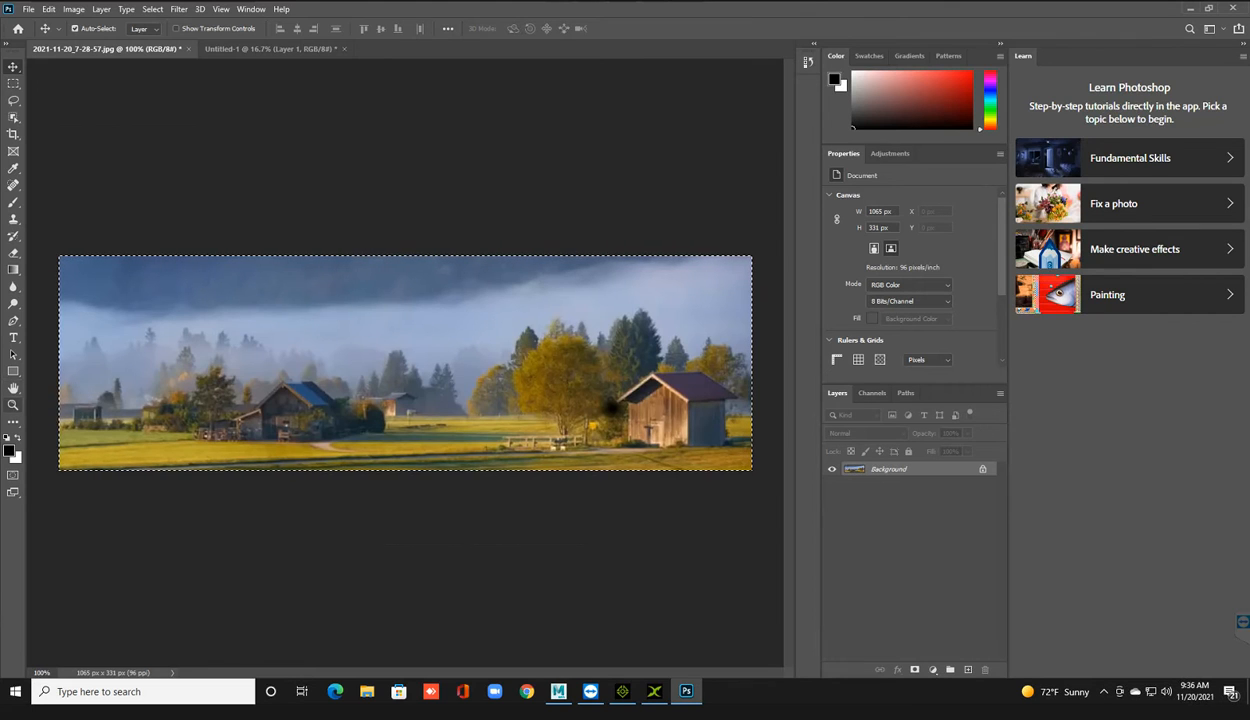
key(h)
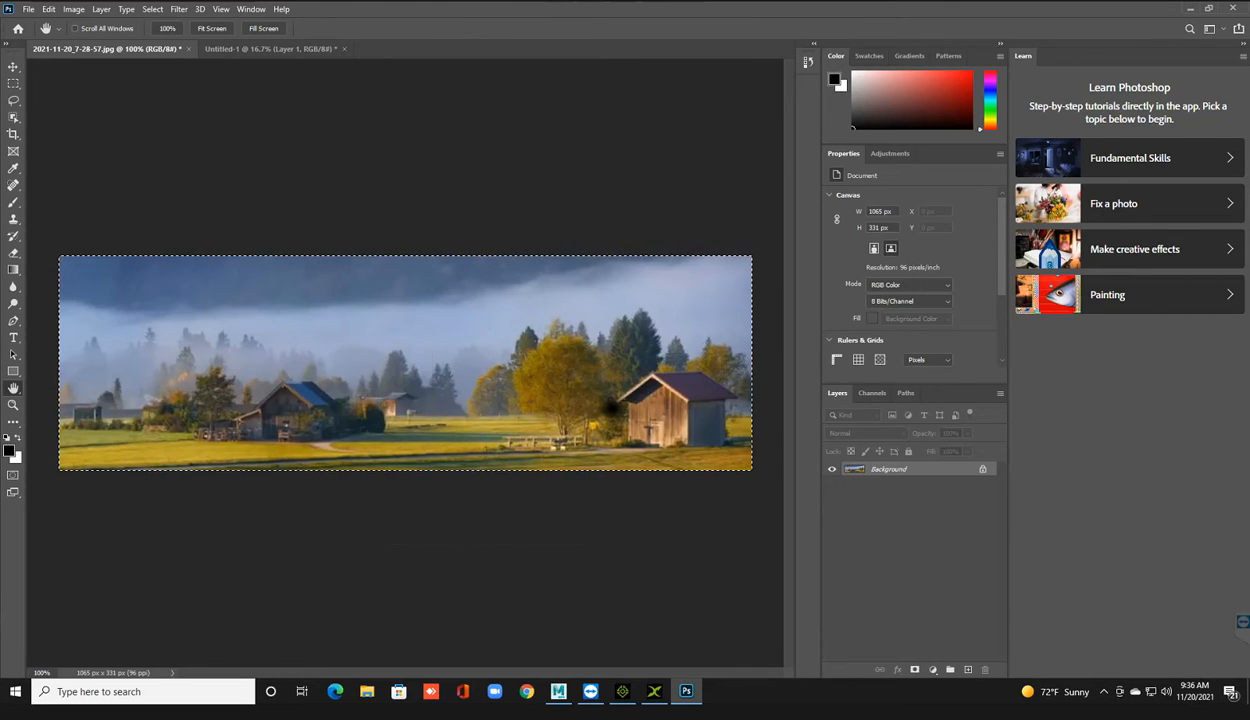
key(v)
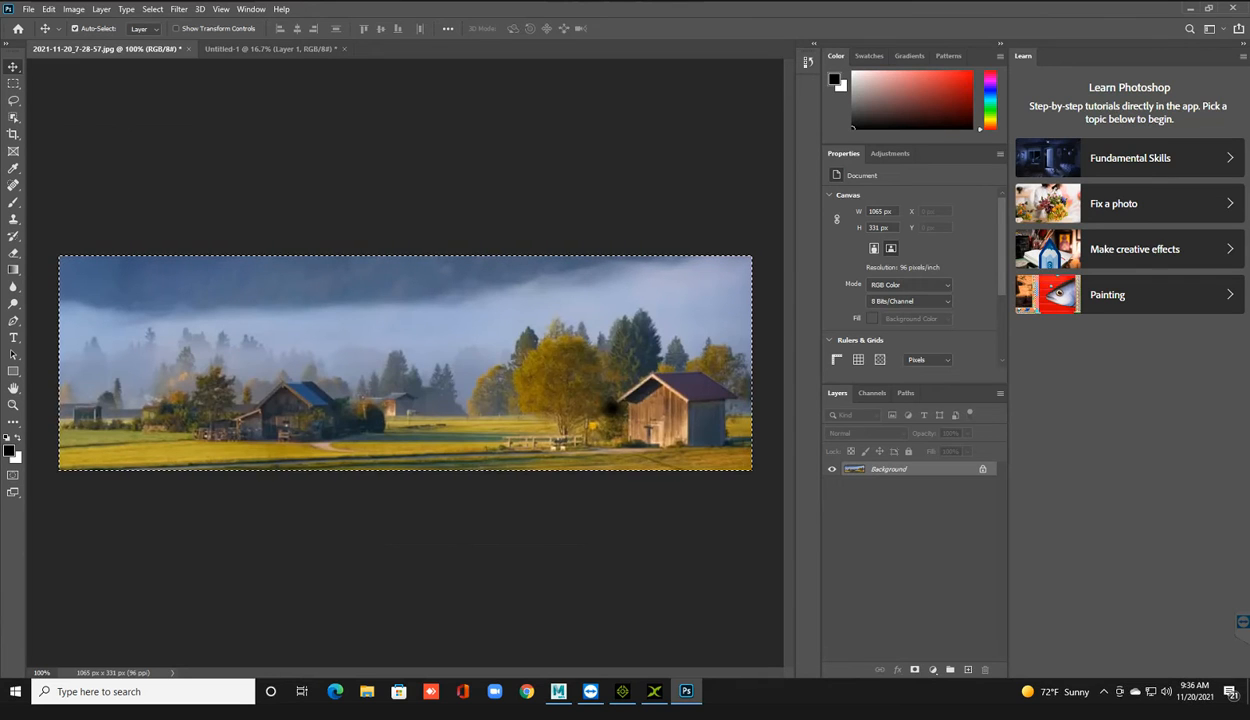
click(48, 9)
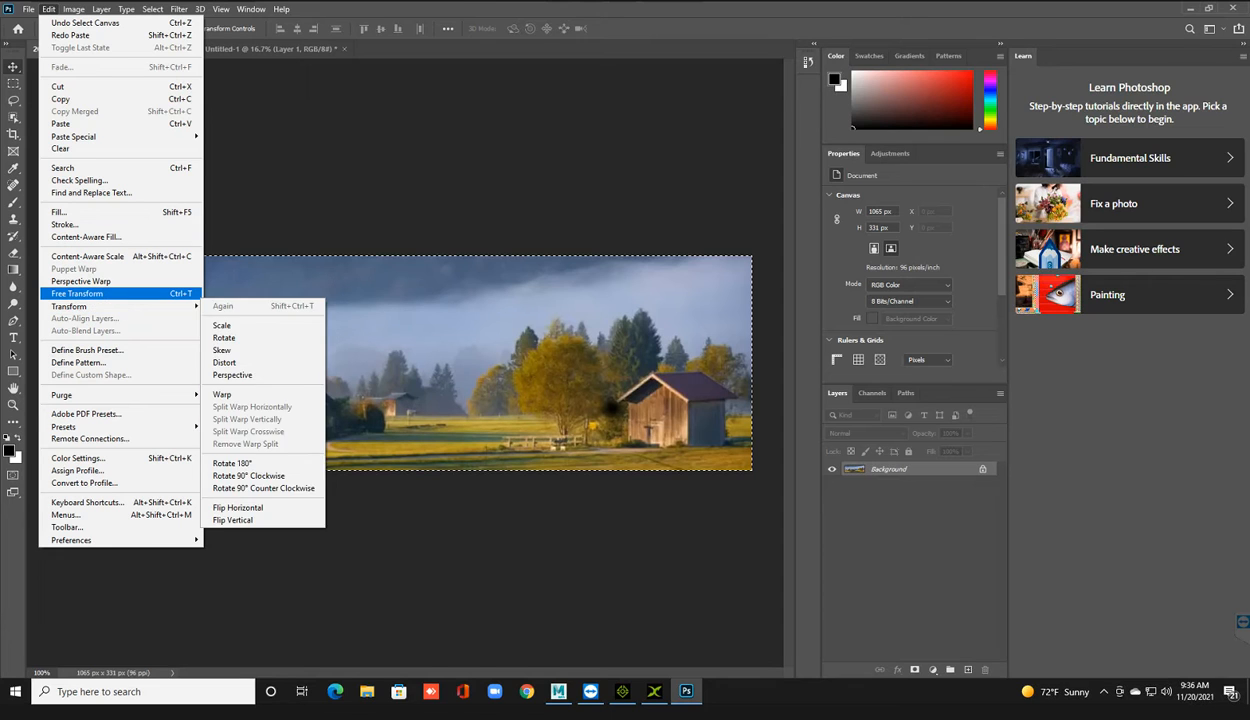
mouse_move(120, 306)
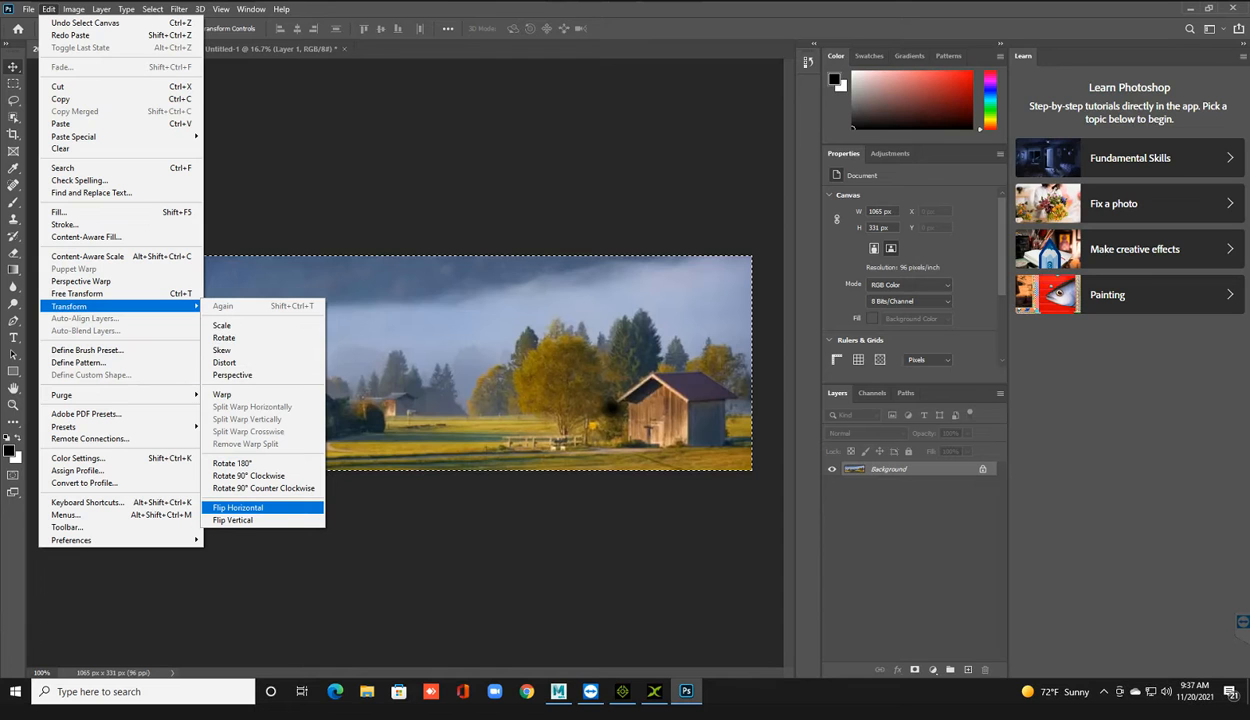
click(237, 507)
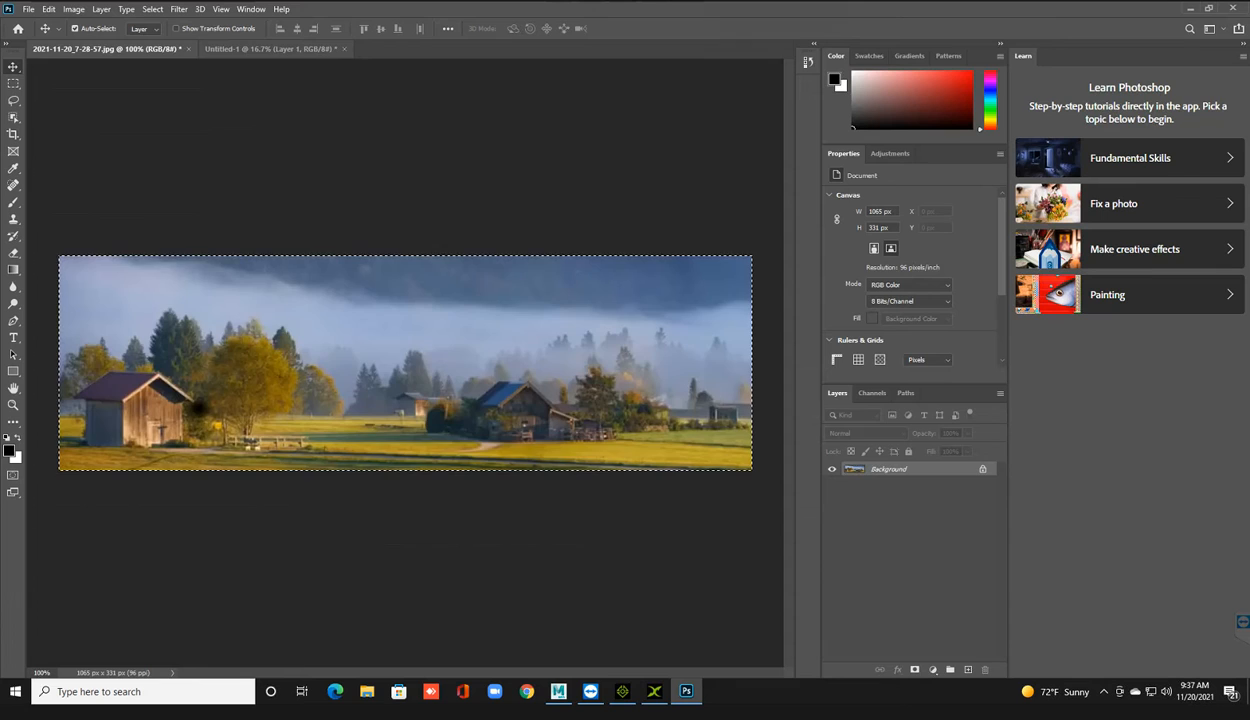
Step: Paste the mirrored landscape into Untitled-1 and place it flush against the first copy, at X 1065 px
click(265, 48)
key(ctrl+v)
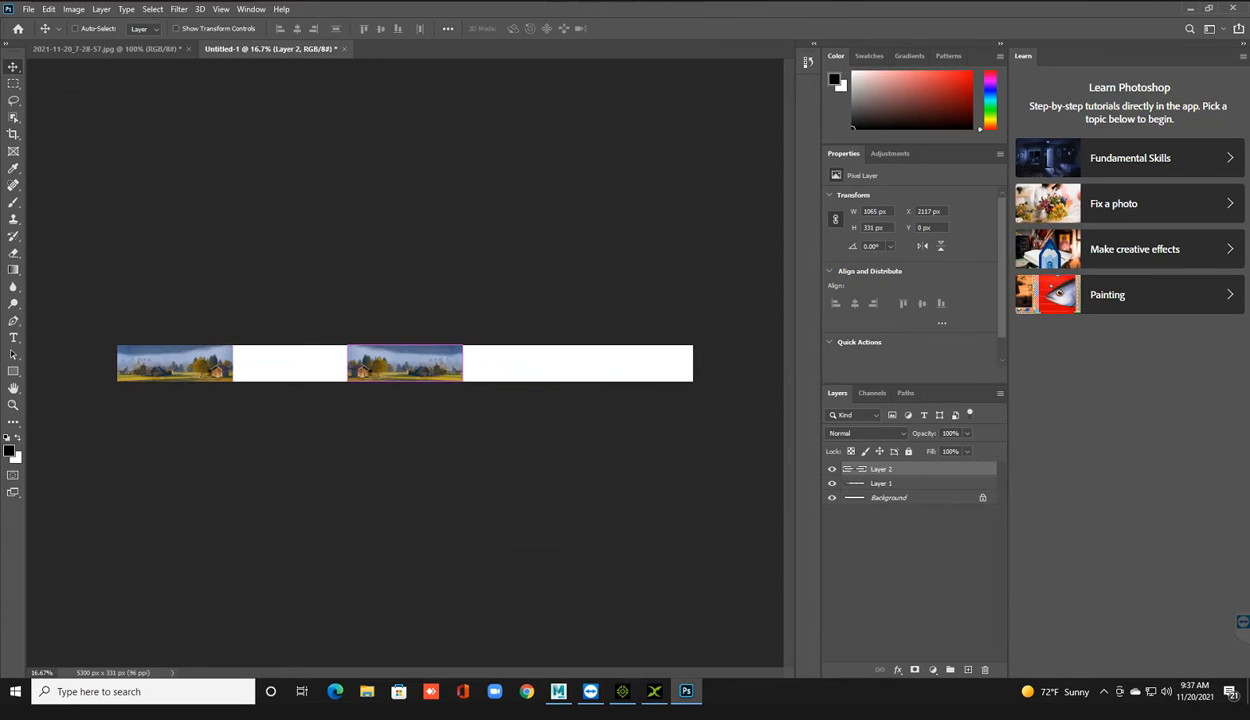
ctrl+drag(425, 330, 308, 338)
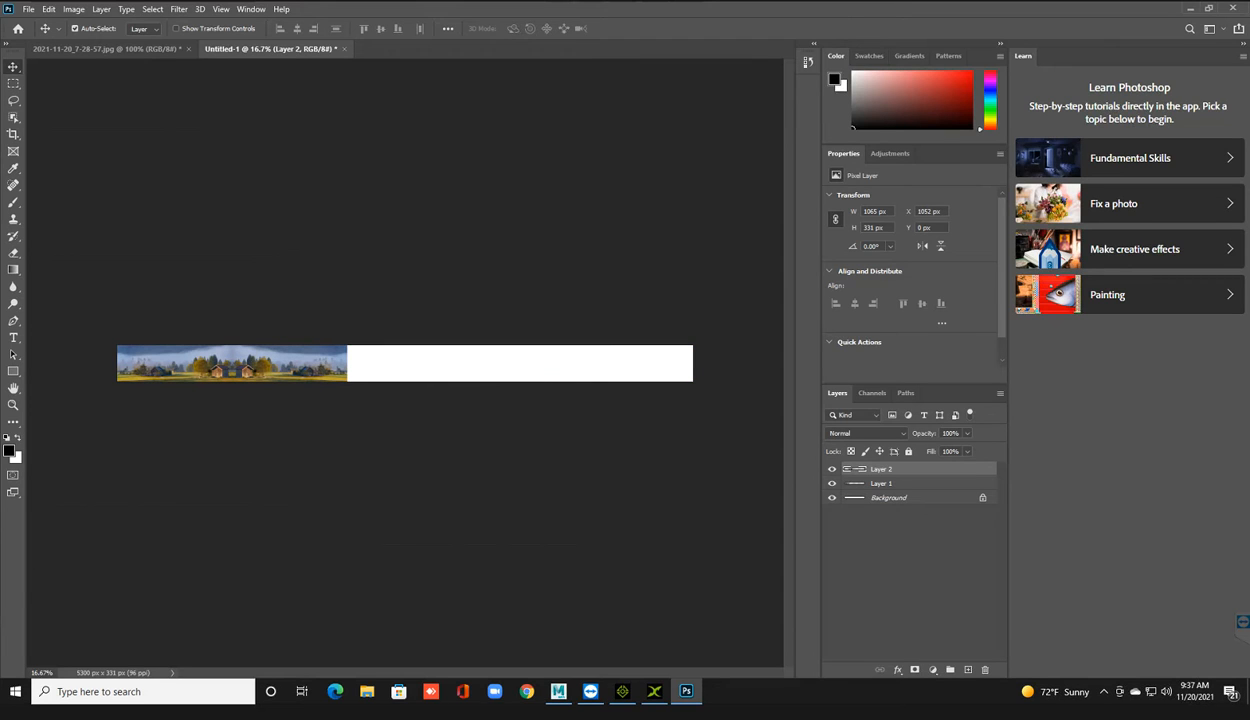
key(z)
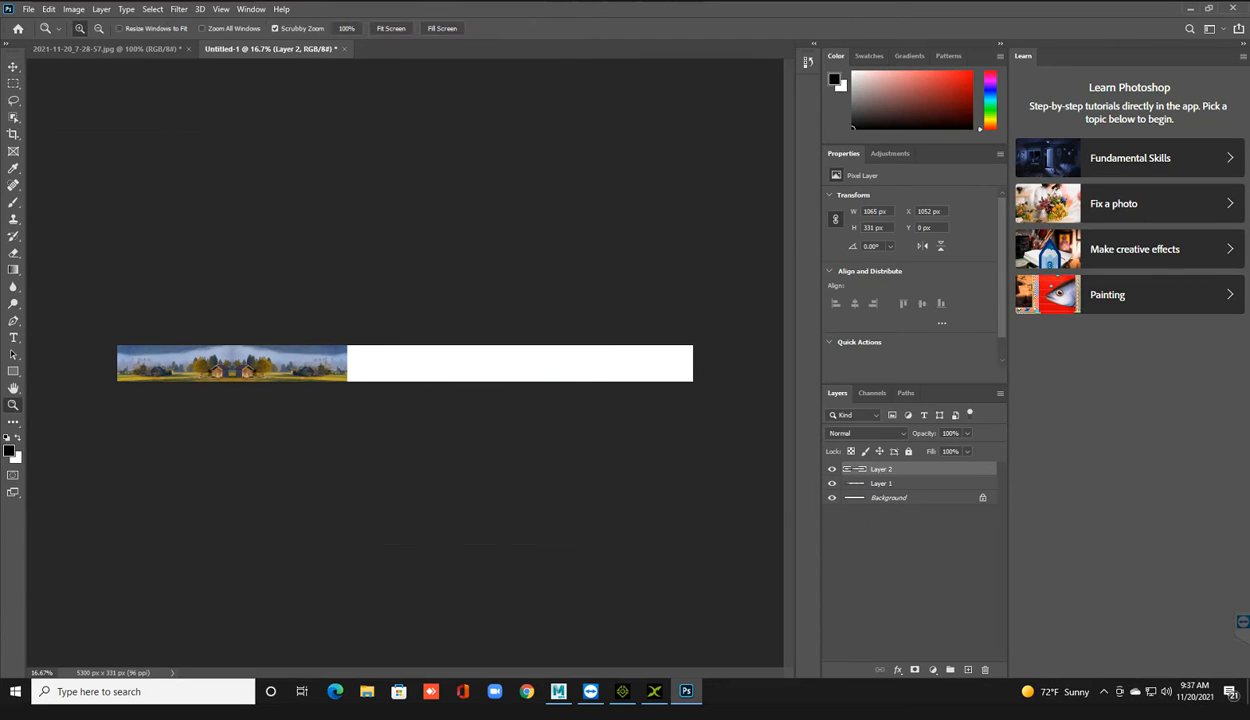
drag(219, 362, 273, 362)
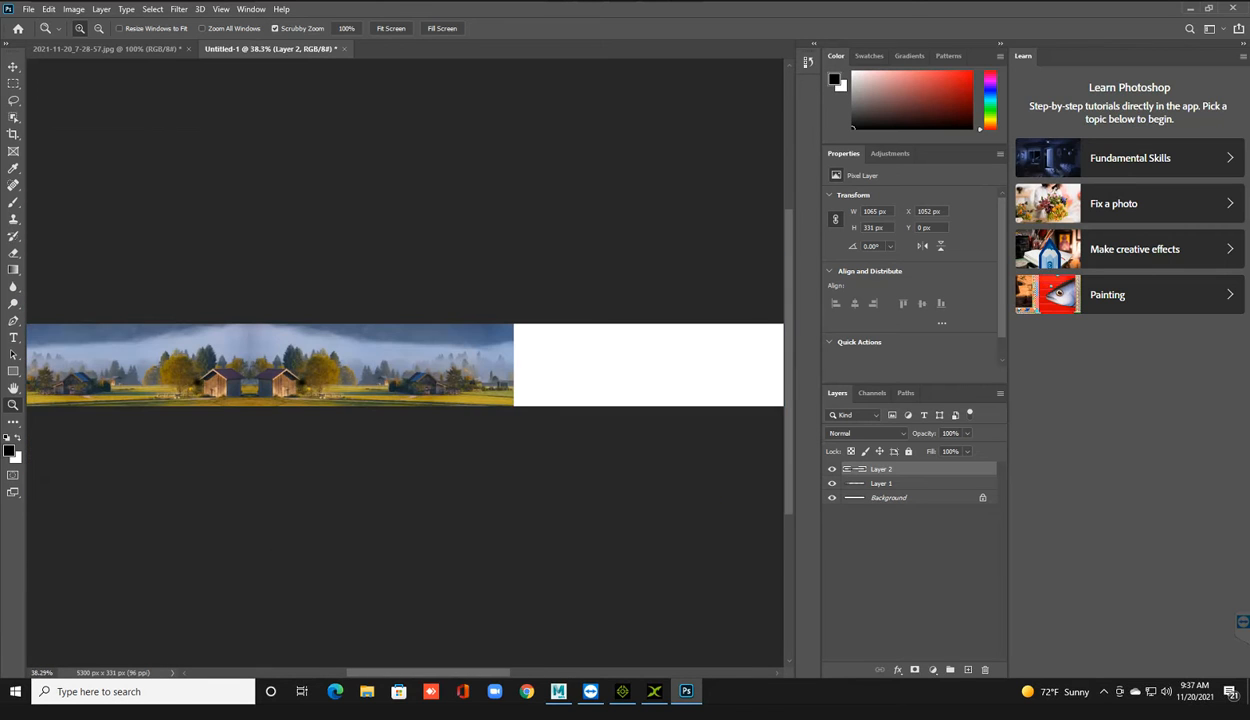
key(v)
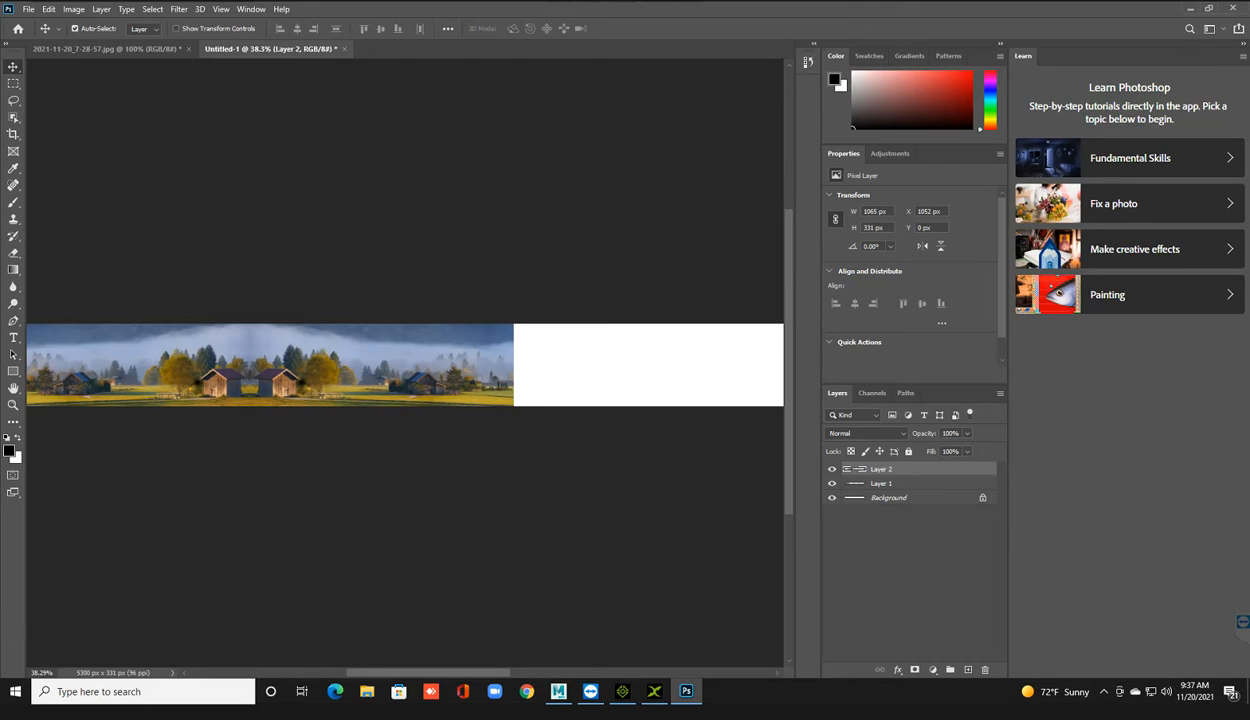
mouse_move(318, 345)
mouse_down()
mouse_move(348, 345)
mouse_move(325, 343)
mouse_up()
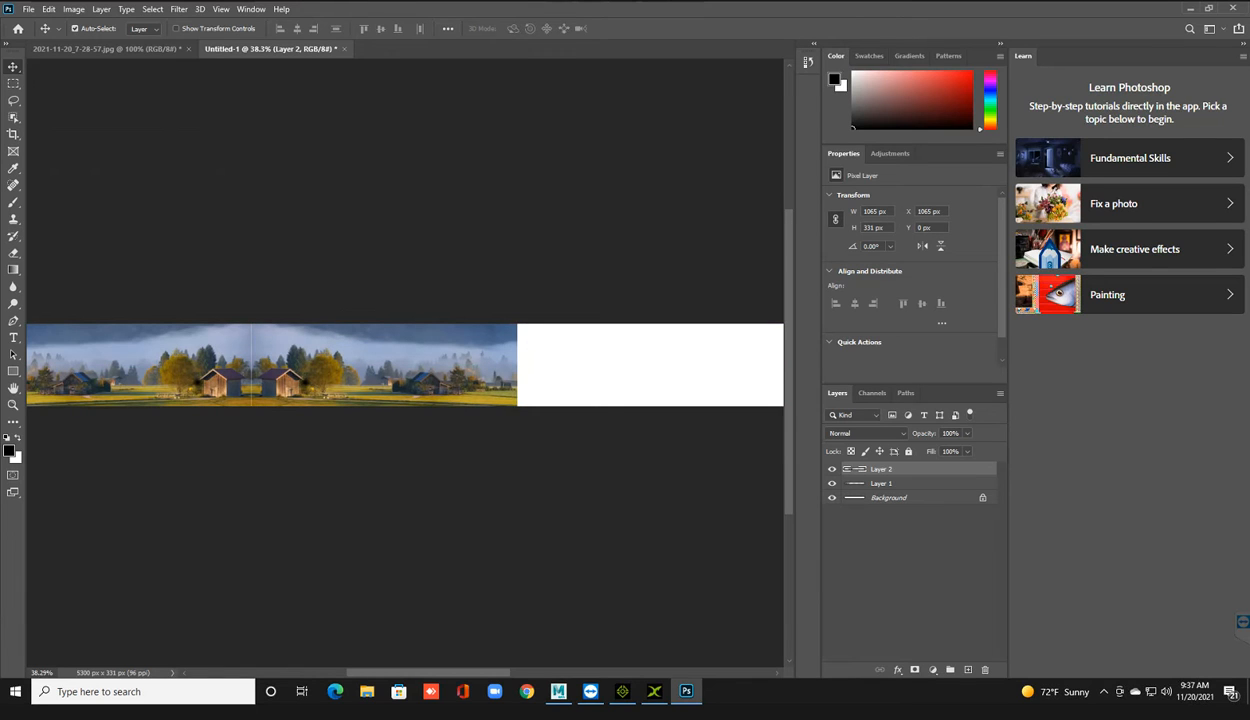
drag(325, 343, 328, 343)
Step: Try to nudge Layer 1 toward the mirrored copy to close the seam between the two barns, and undo the move
click(881, 483)
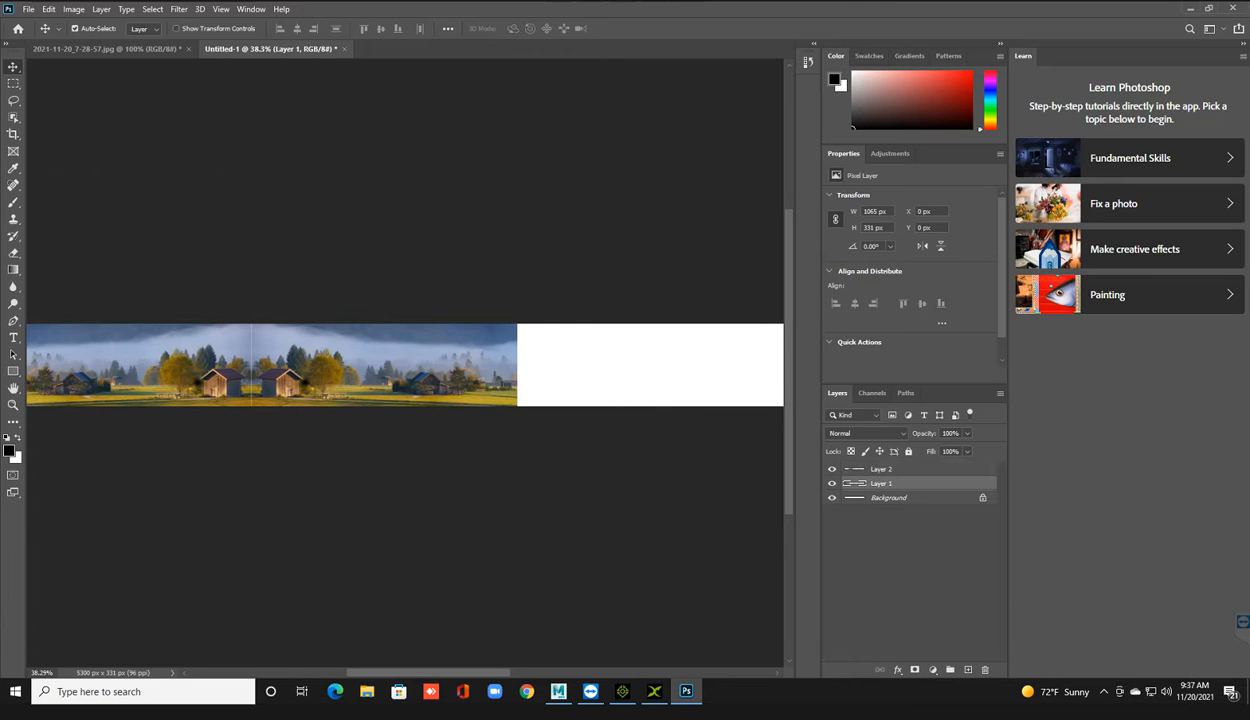
drag(185, 350, 194, 350)
click(13, 405)
drag(270, 356, 427, 356)
click(13, 388)
drag(350, 390, 589, 395)
key(ctrl+z)
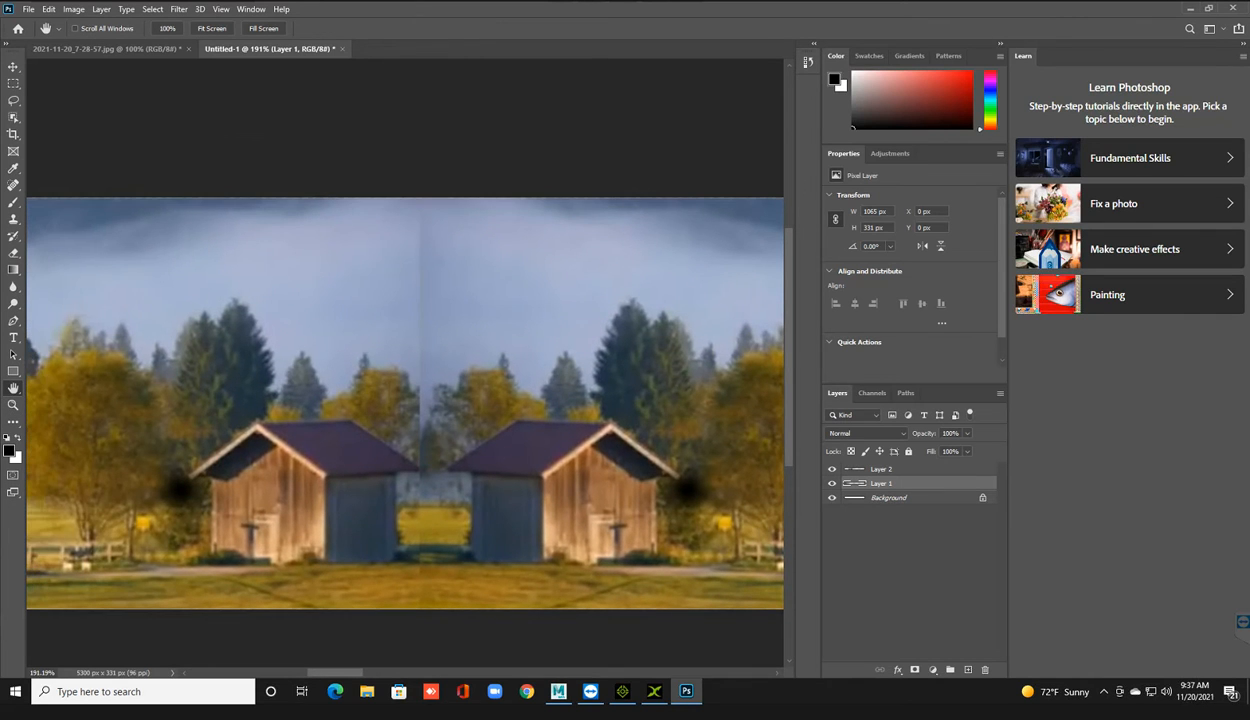
scroll(405, 390, down, 3)
scroll(405, 390, up, 3)
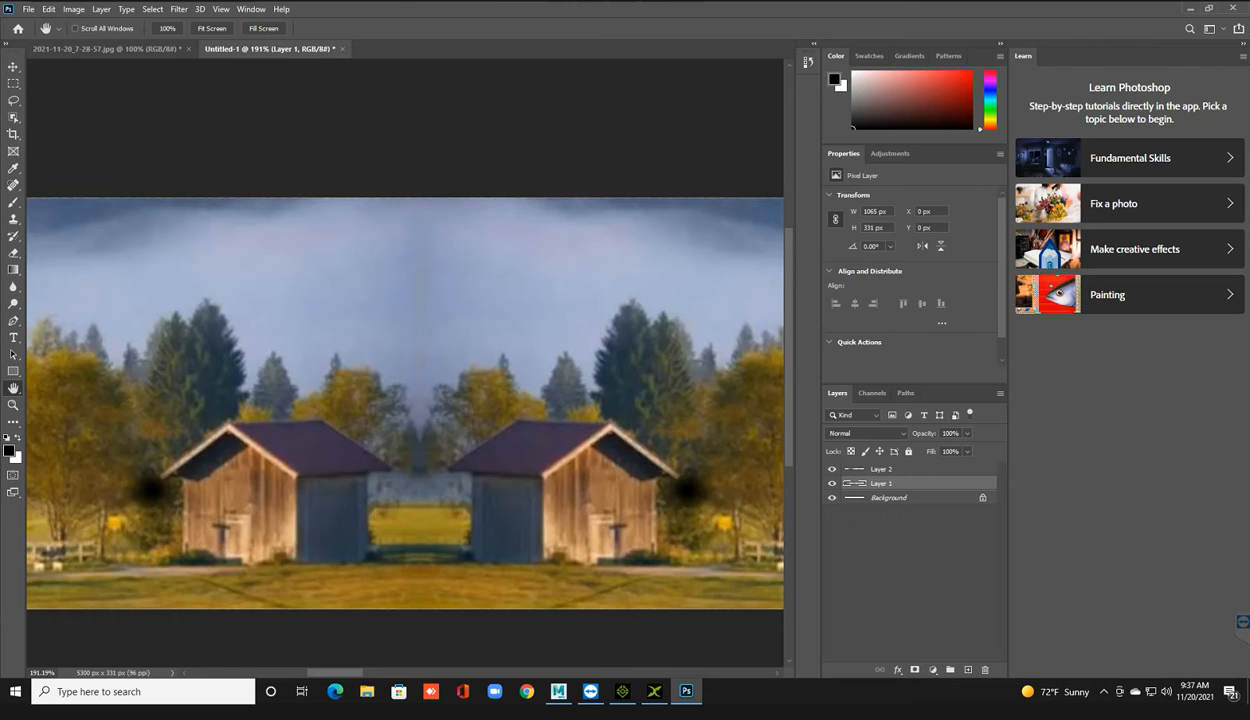
Step: Paste another copy of the Layer 1 landscape beside the mirrored one, at X 2117 px
click(13, 405)
drag(477, 367, 335, 367)
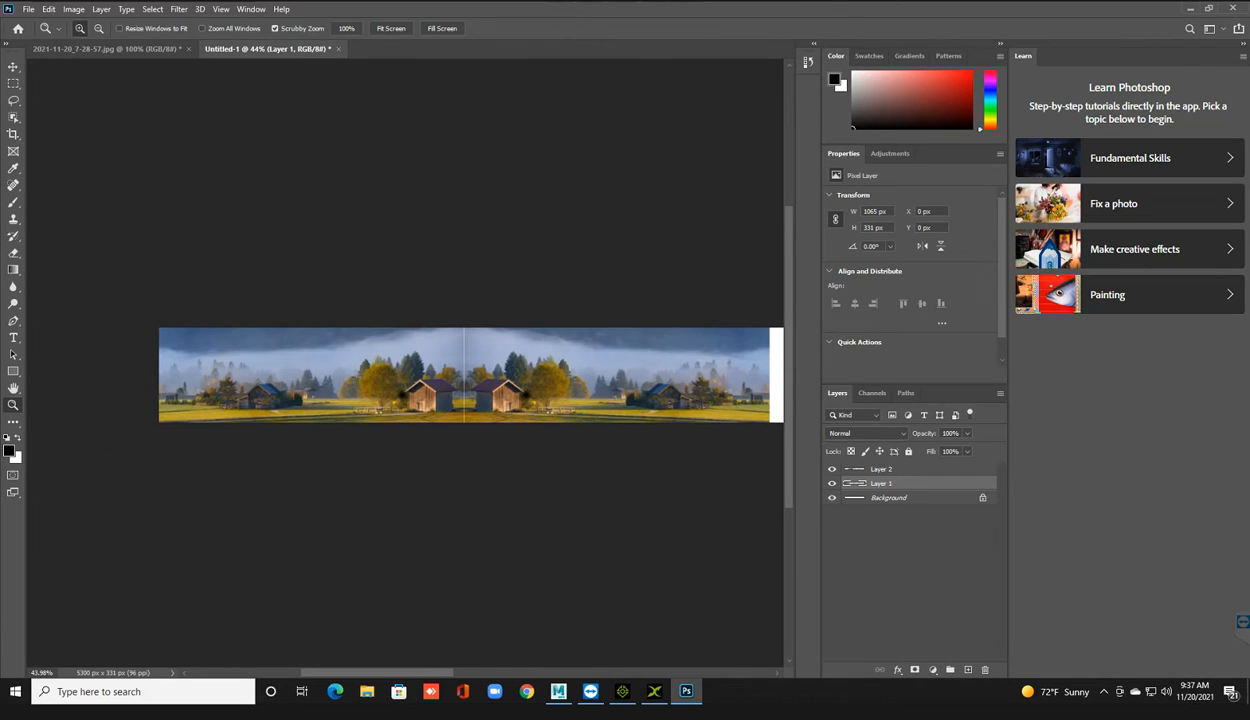
drag(420, 370, 300, 370)
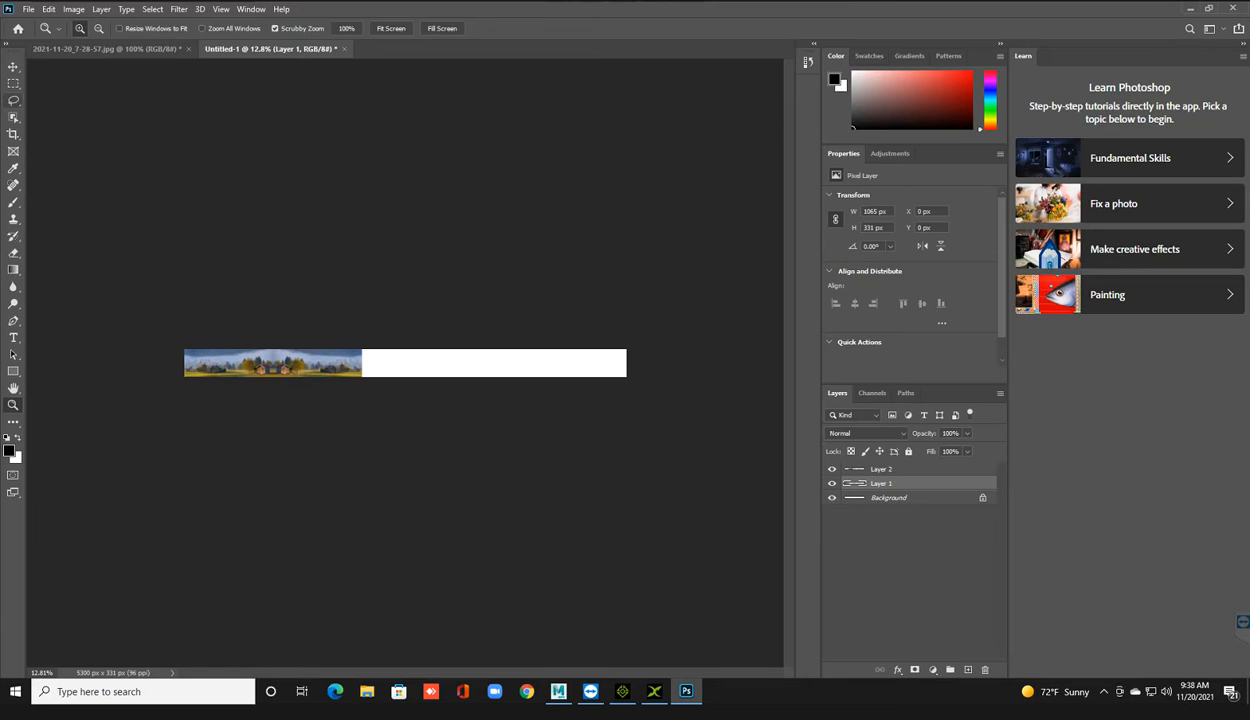
key(v)
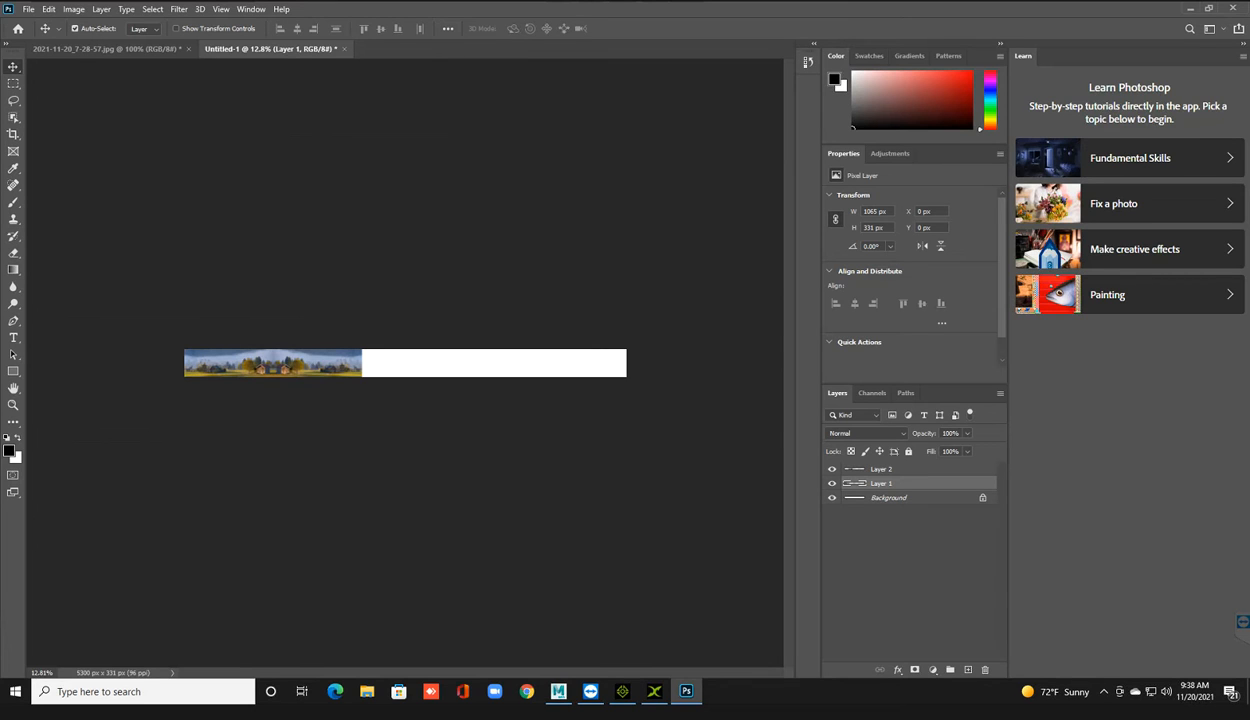
key(ctrl)
key(ctrl+v)
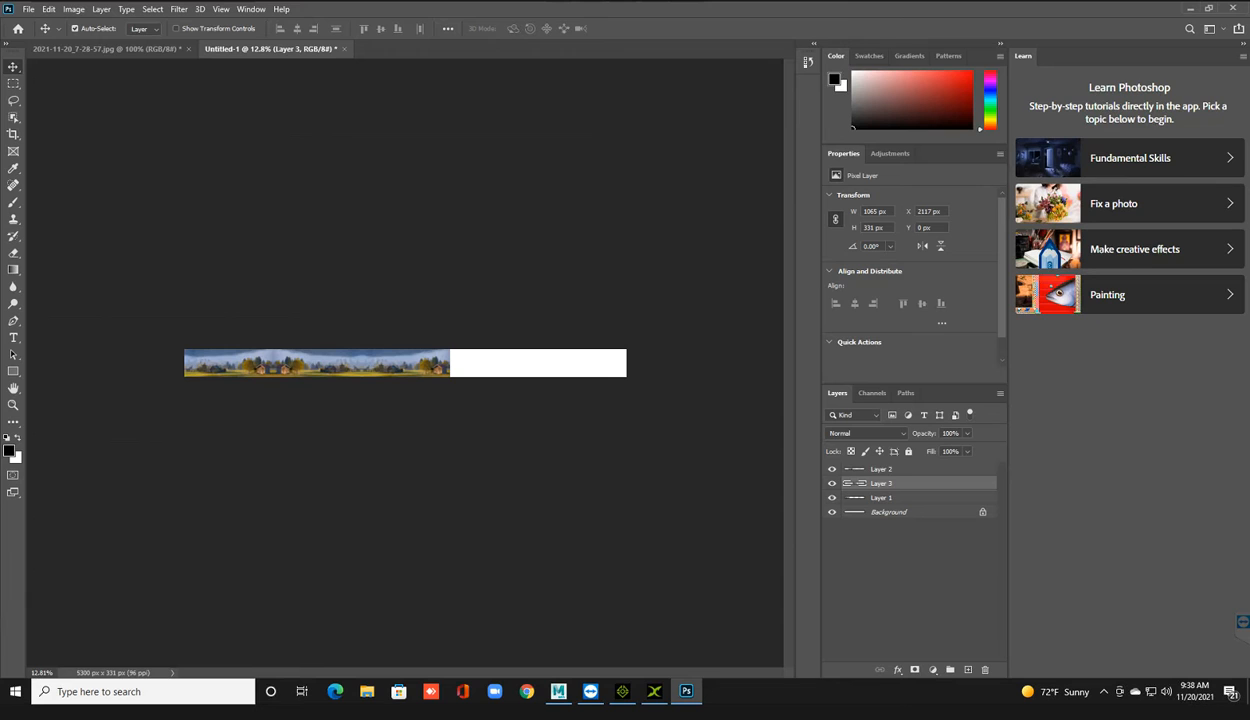
Step: Duplicate the mirrored Layer 2 landscape and place the copy beside the third picture, at X 3182 px
click(882, 469)
key(ctrl+c)
key(ctrl+v)
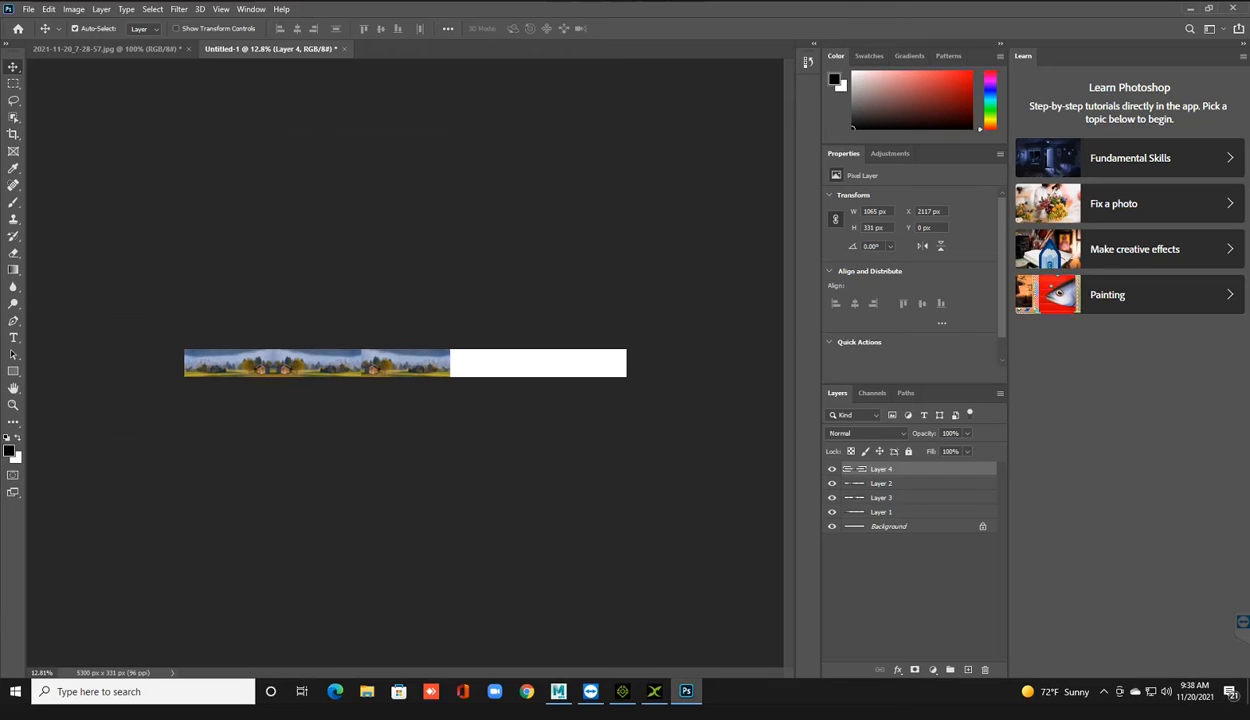
click(420, 460)
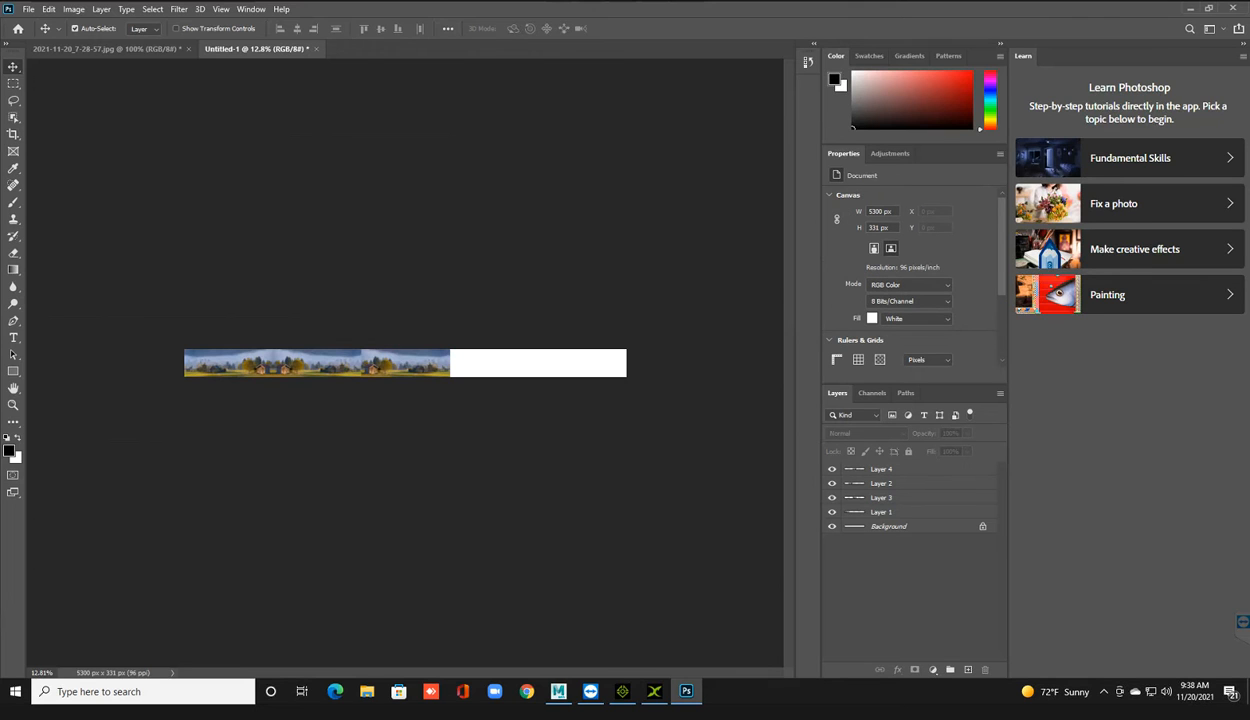
mouse_move(289, 360)
mouse_down()
mouse_move(372, 352)
mouse_move(307, 352)
mouse_up()
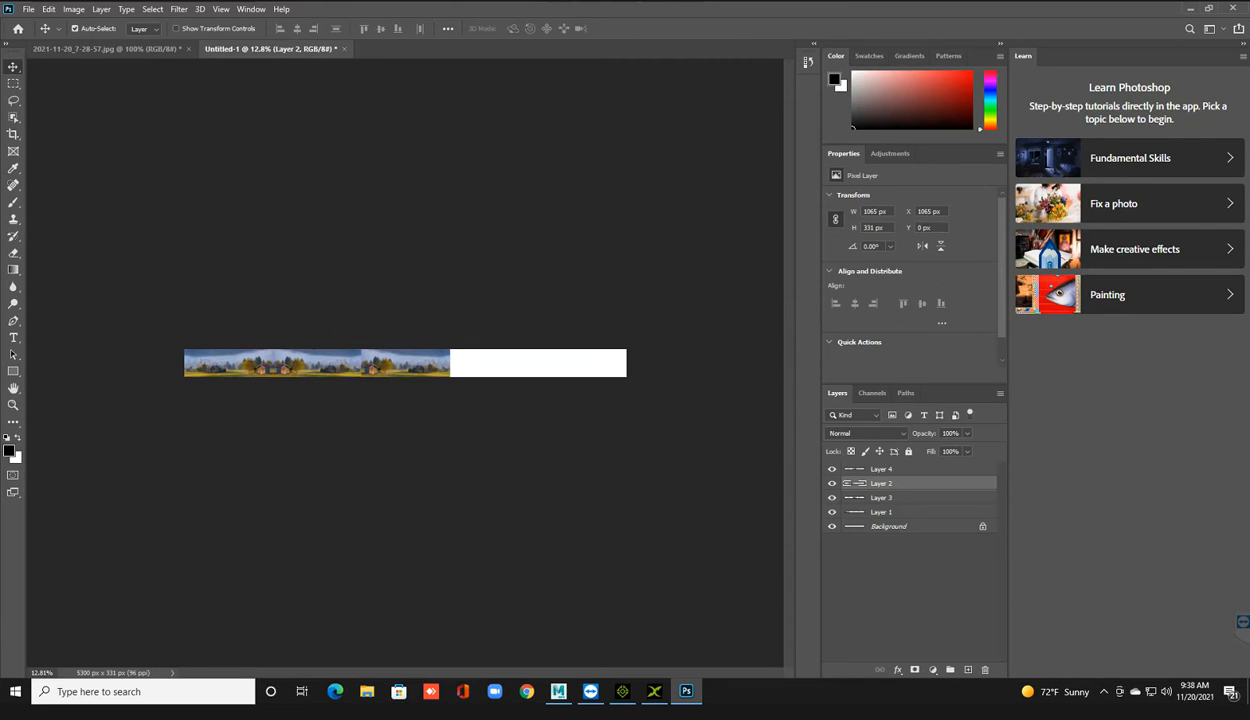
click(345, 440)
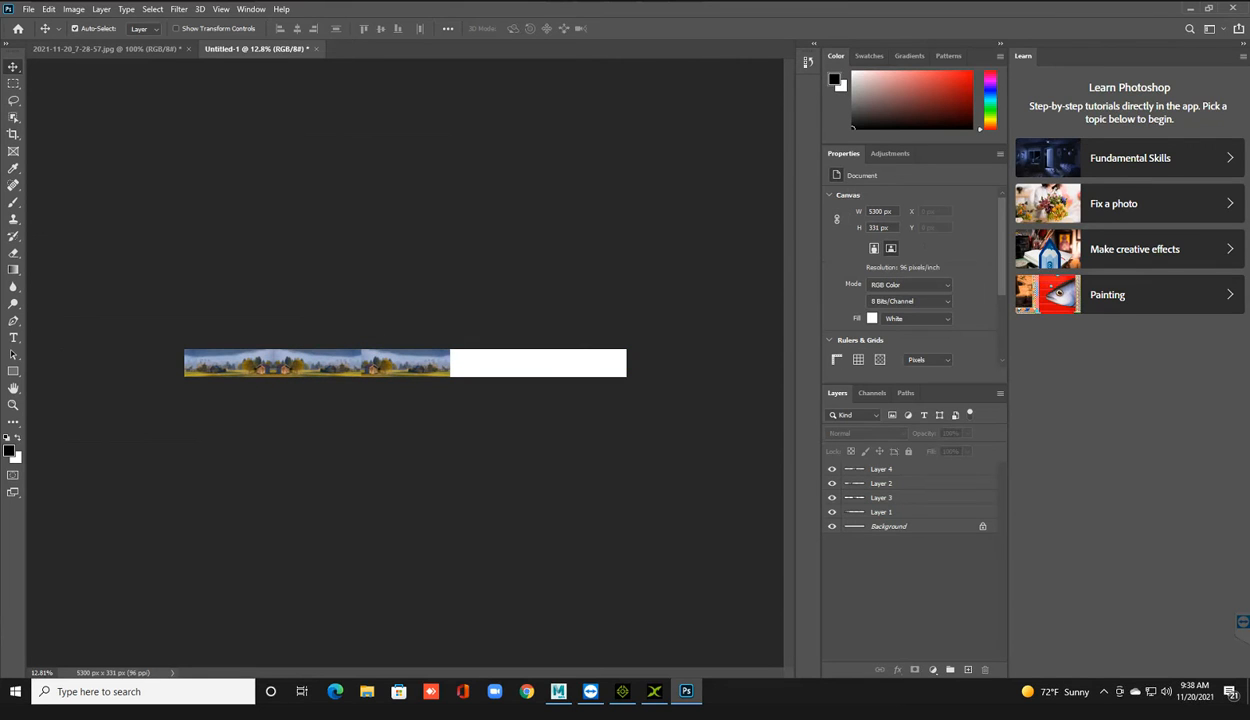
click(405, 363)
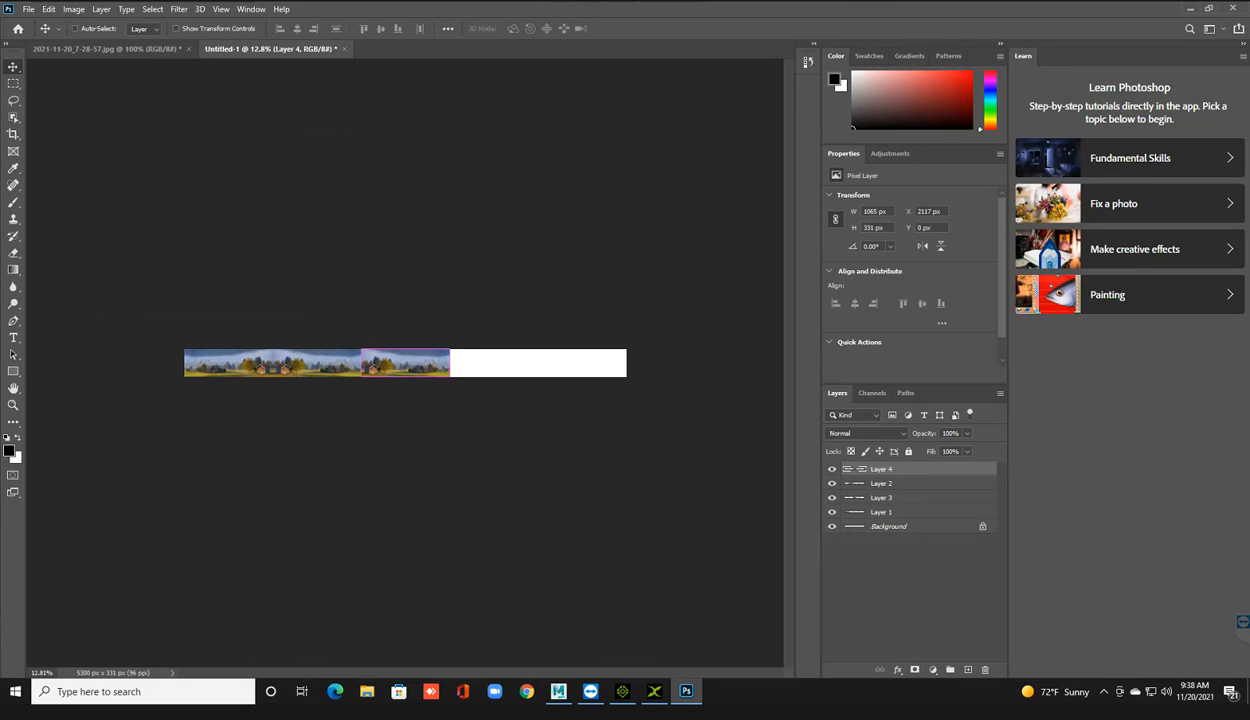
key(ctrl)
drag(424, 350, 518, 346)
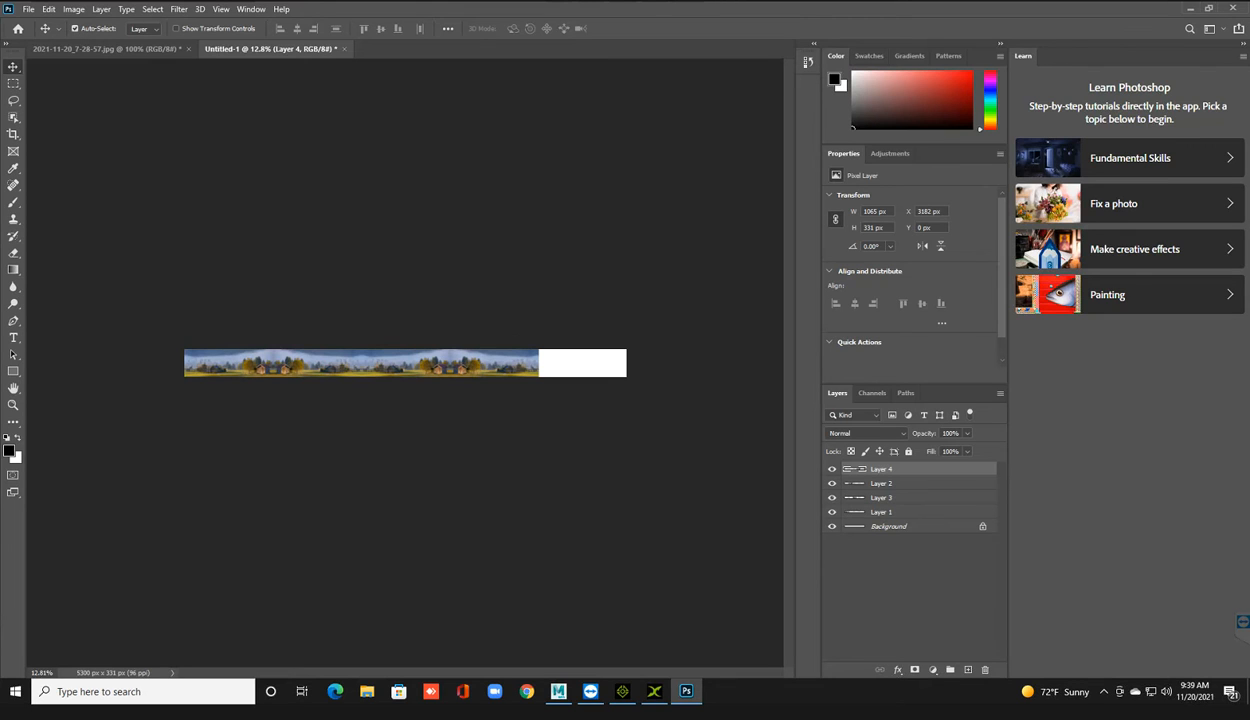
Step: Paste one more copy of Layer 1 at X 2117 px and move Layer 3 into the remaining blank end, at X 4247 px
click(881, 512)
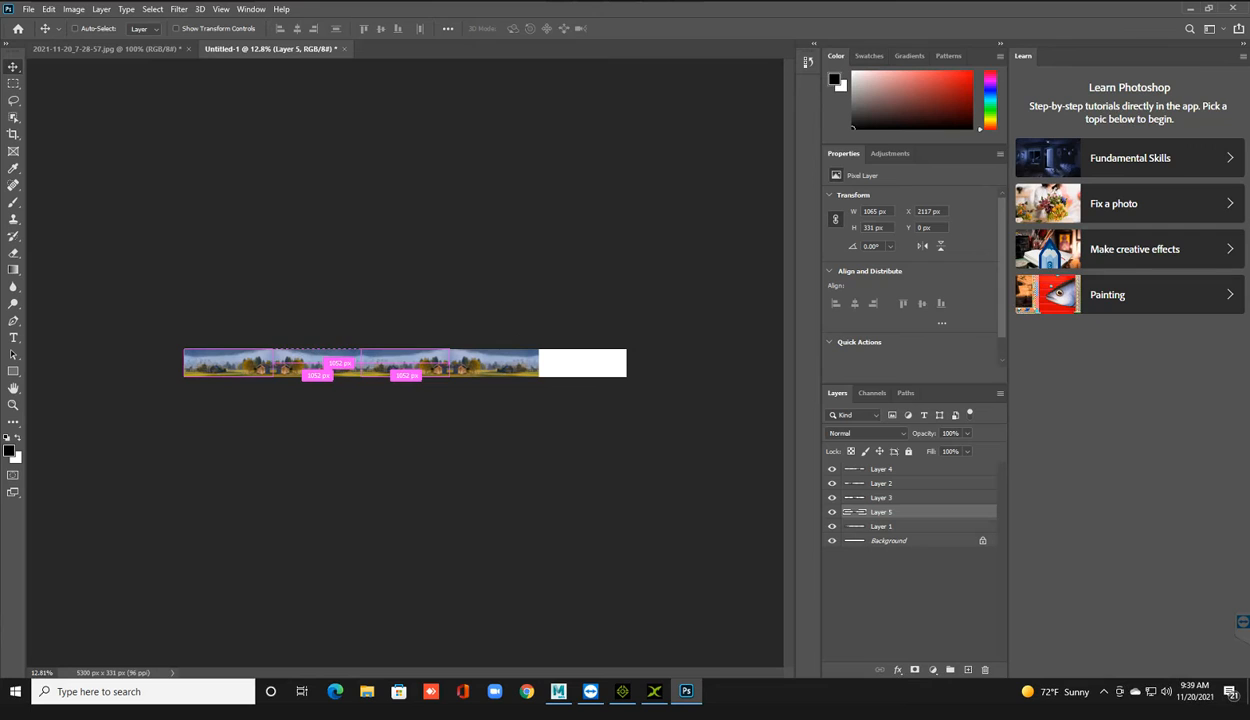
key(ctrl+d)
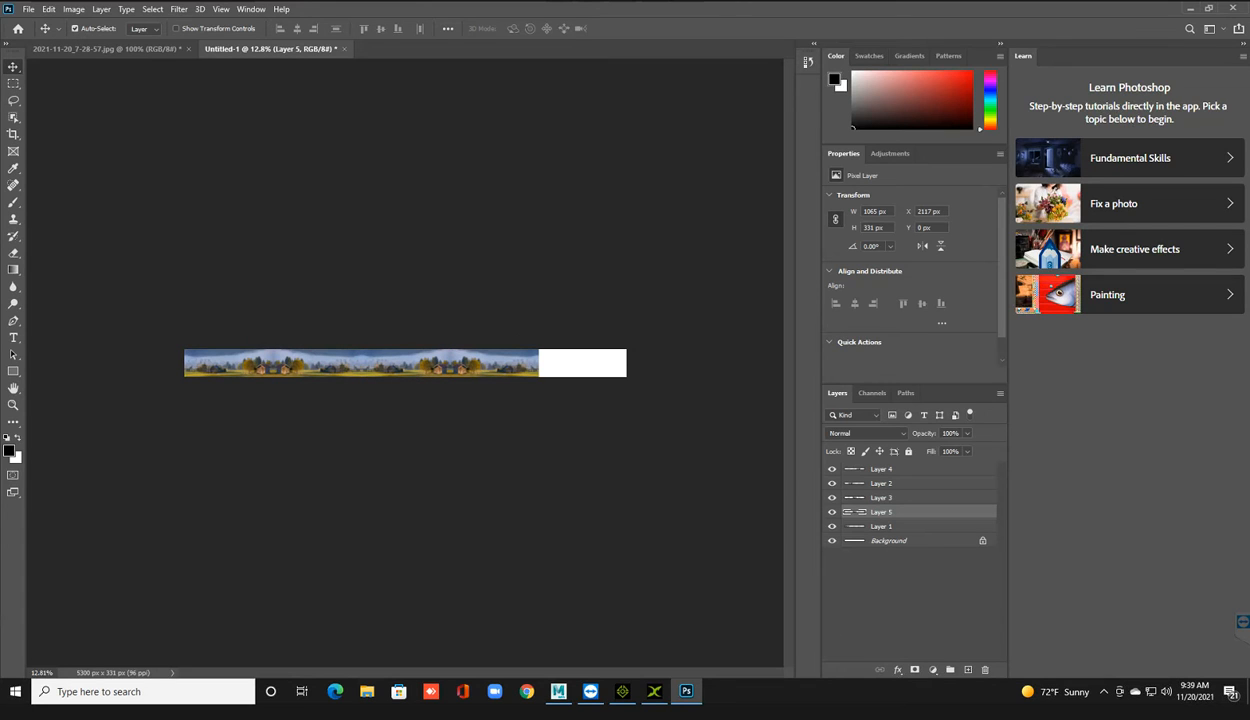
drag(248, 360, 215, 357)
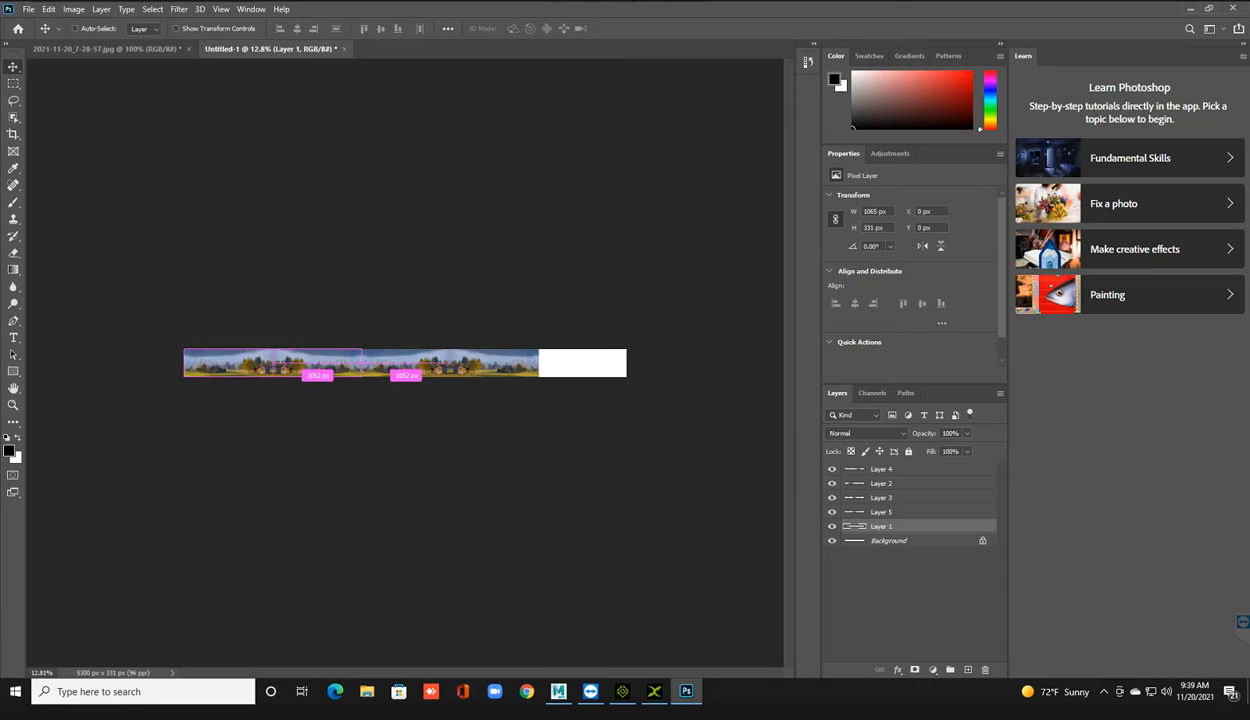
drag(400, 362, 569, 362)
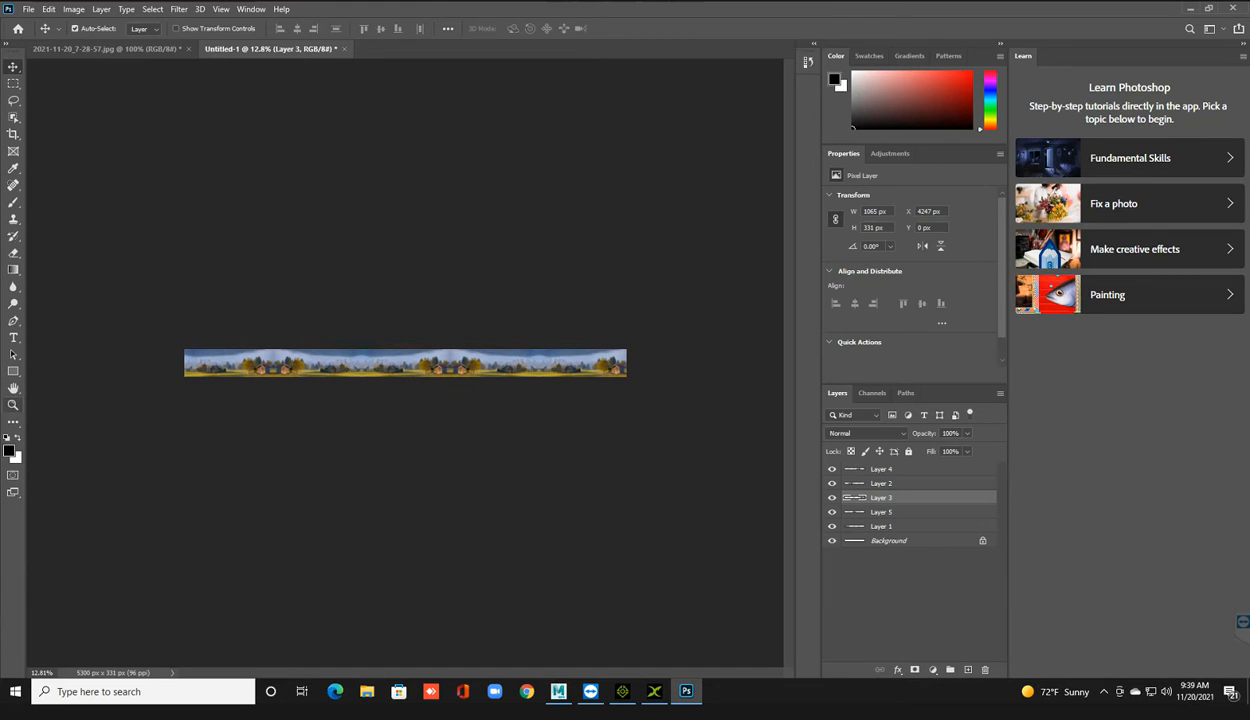
Step: Examine the assembled panorama at closer zoom, checking the joins between the mirrored landscapes
key(z)
mouse_move(211, 368)
mouse_down()
mouse_move(432, 368)
mouse_move(209, 368)
mouse_up()
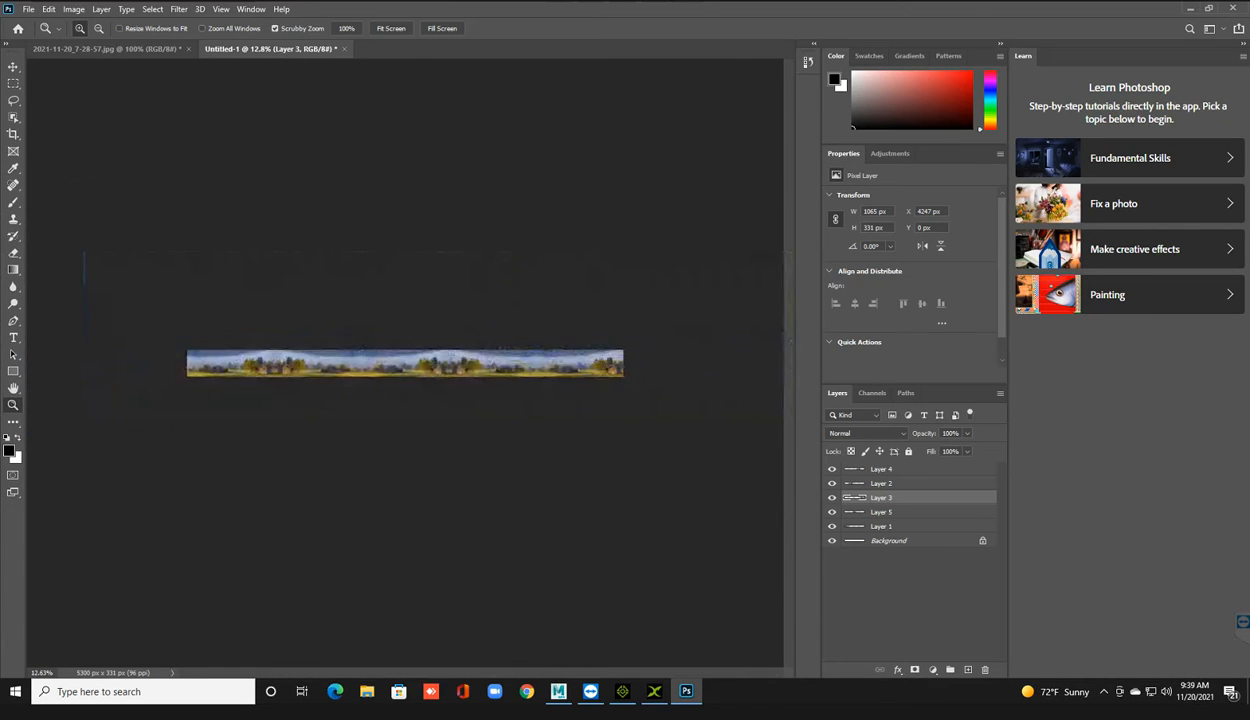
key(ctrl+plus)
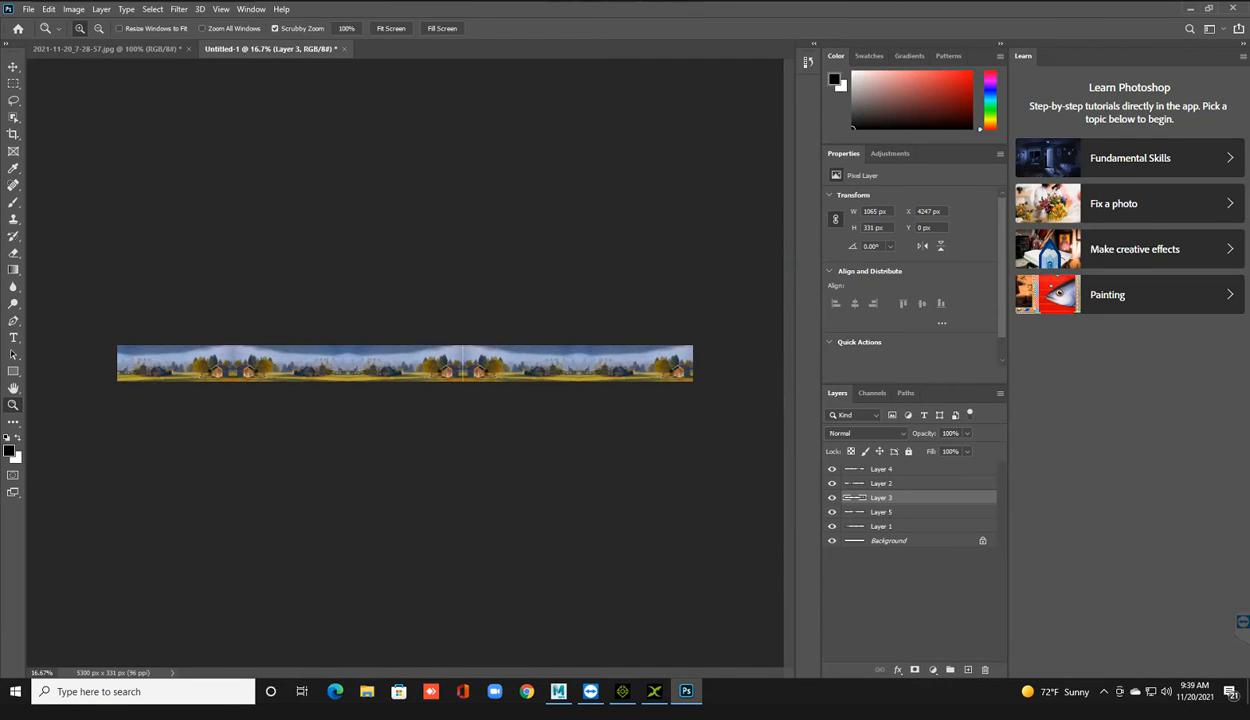
key(ctrl+plus)
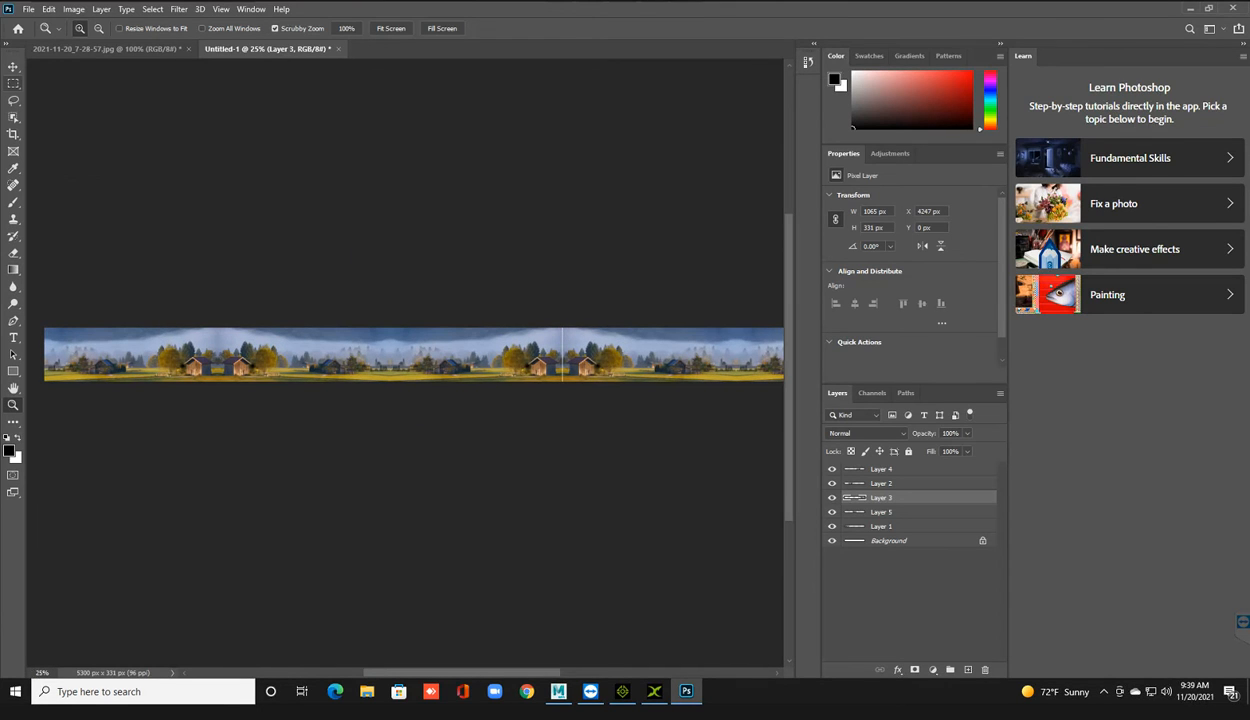
click(13, 67)
scroll(405, 340, down, 1)
scroll(405, 340, down, 1)
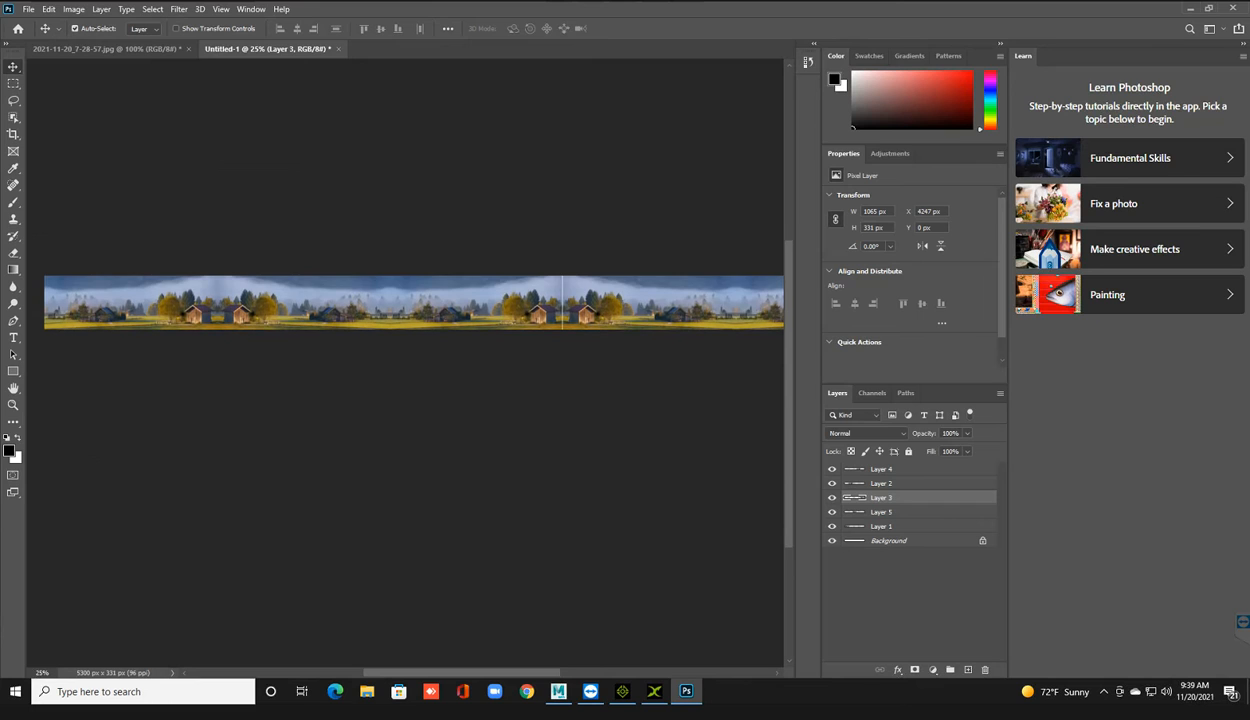
key(ctrl)
Step: Start saving a copy of the panorama on the computer, in the color\scene folder of New Volume (B:)
click(28, 9)
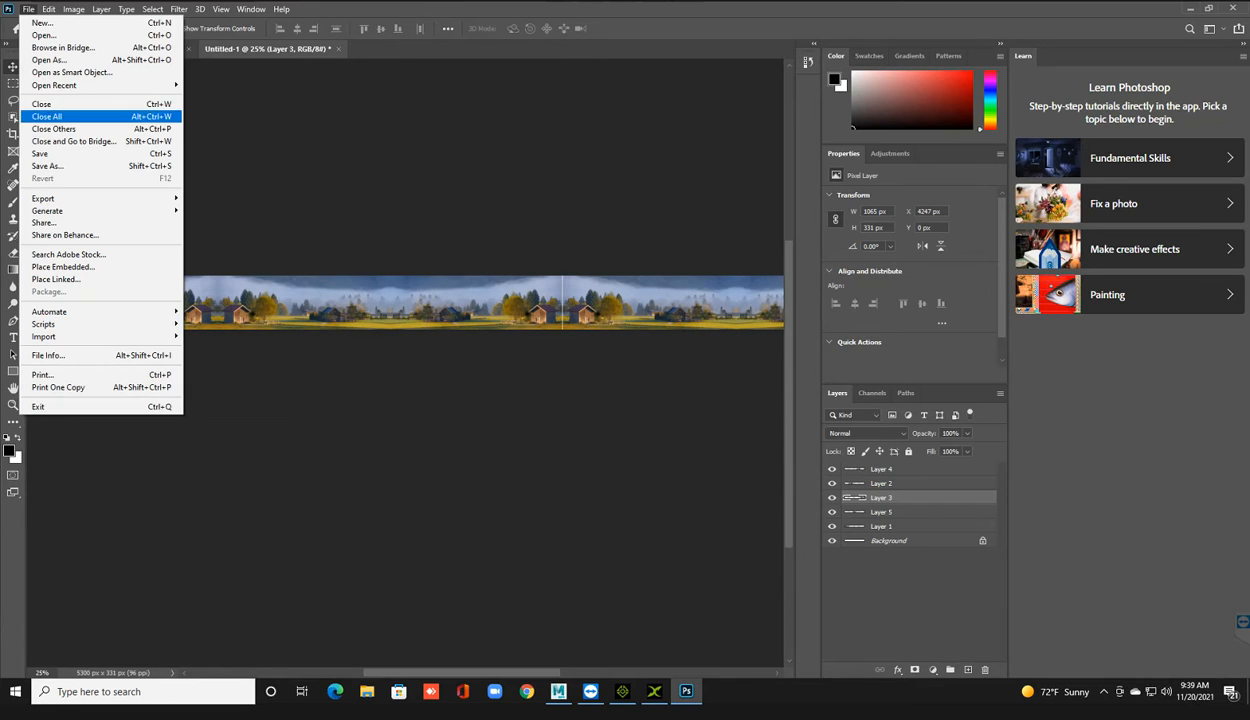
click(47, 165)
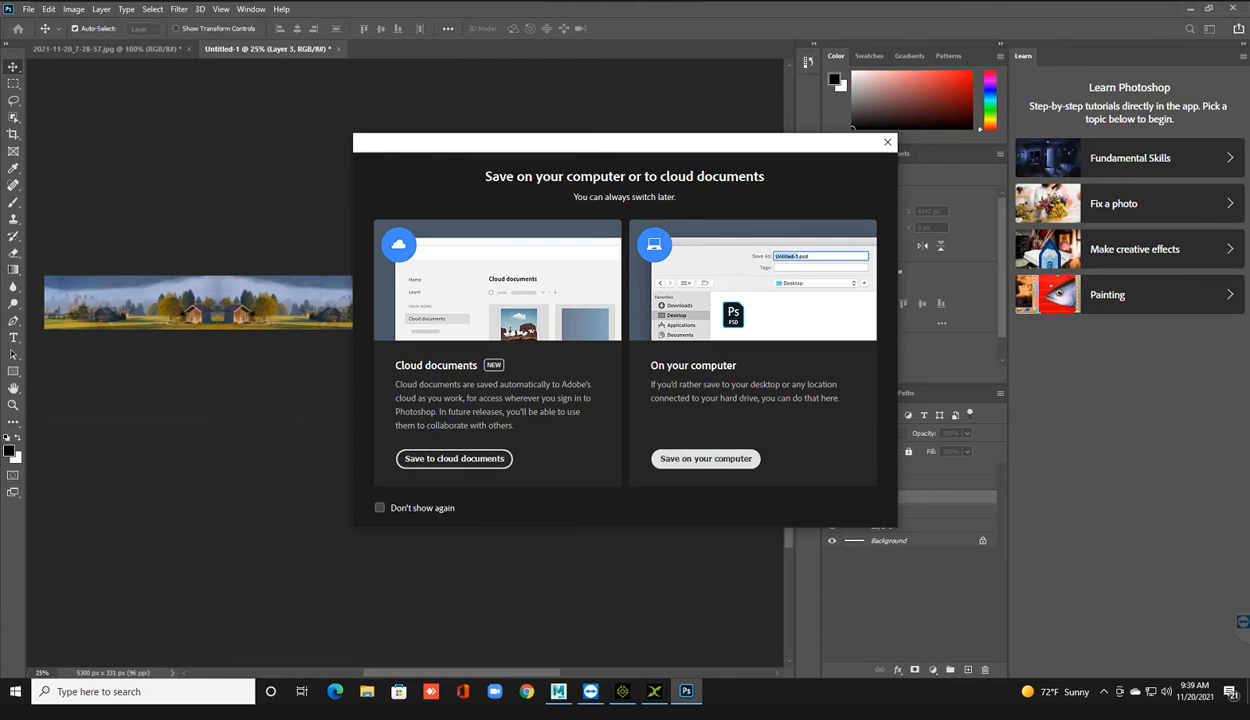
click(705, 458)
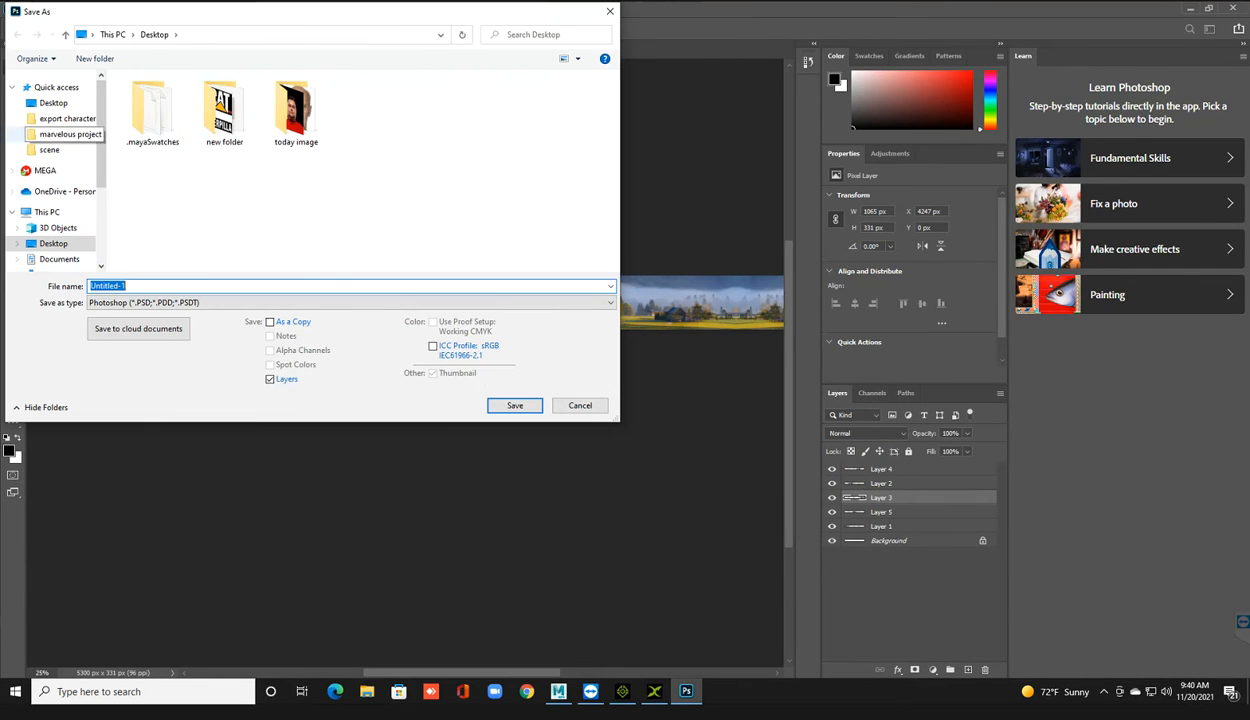
click(47, 212)
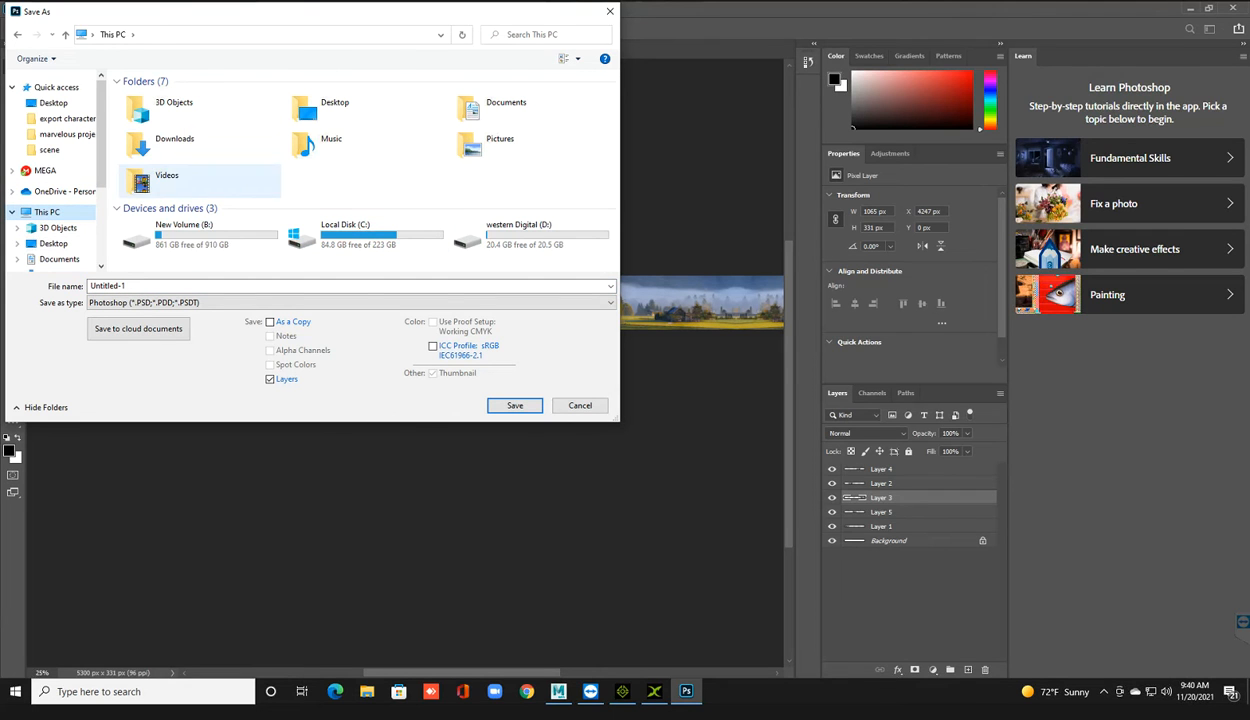
double_click(200, 230)
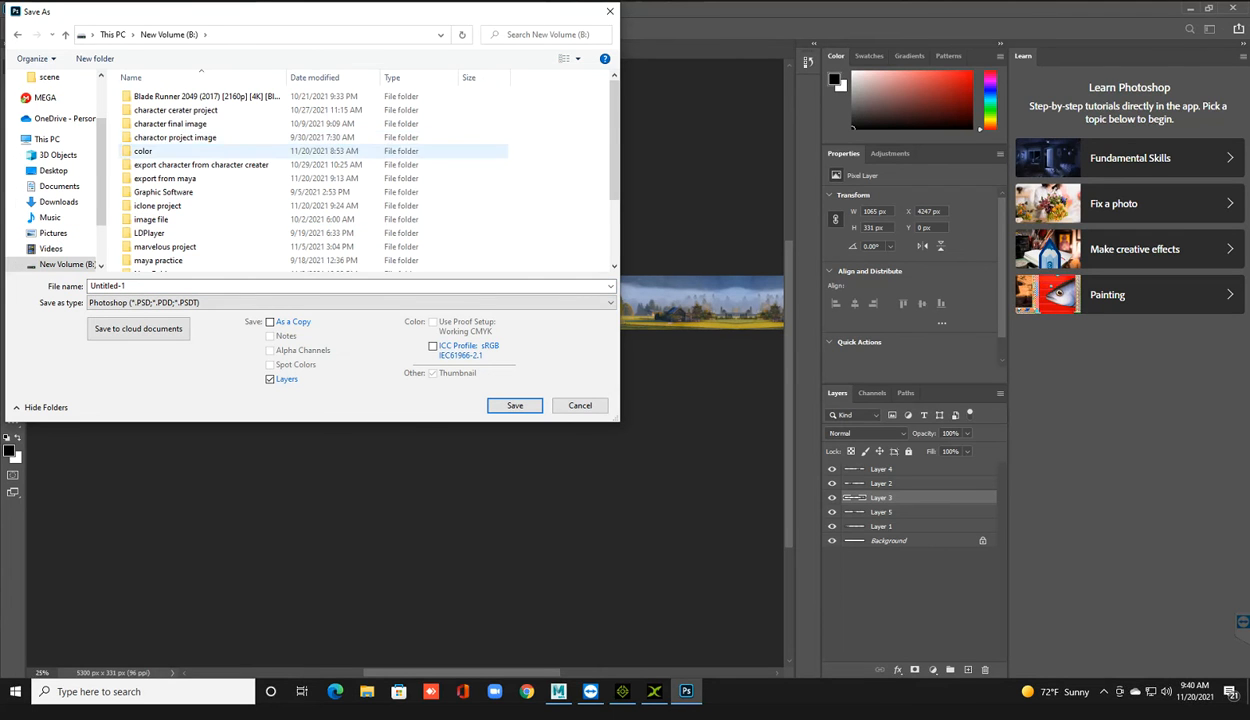
double_click(143, 151)
scroll(145, 232, down, 4)
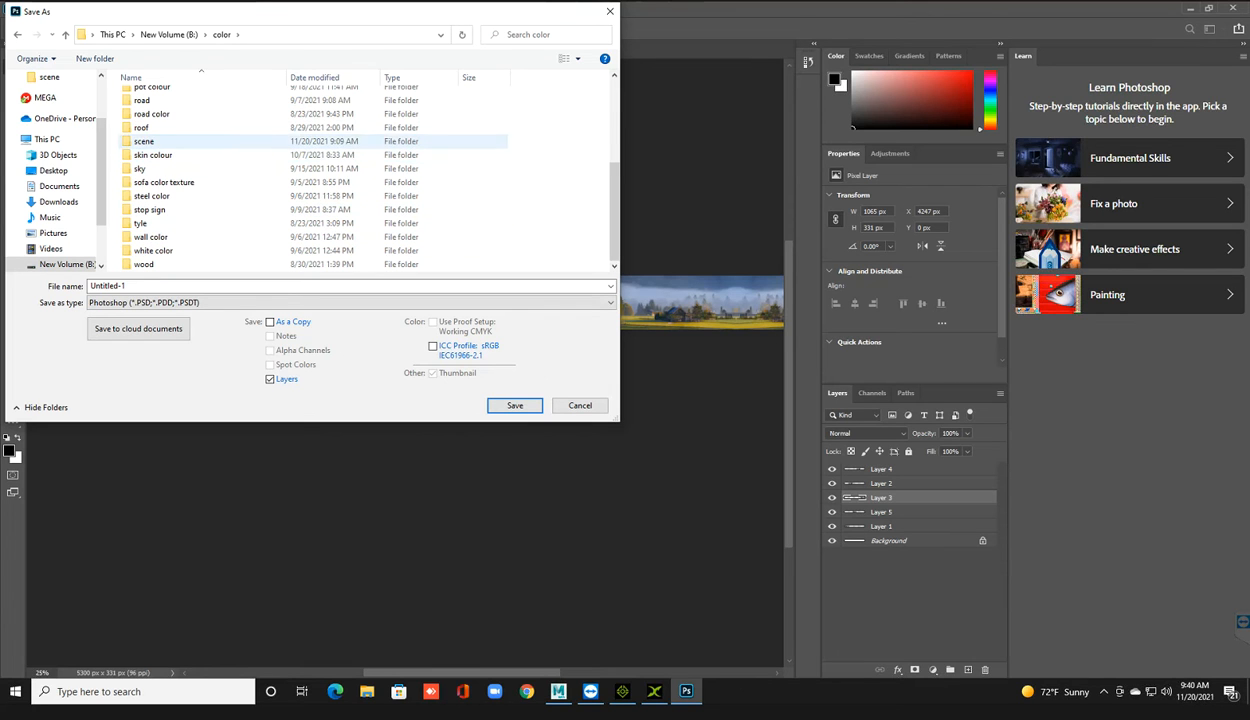
double_click(143, 141)
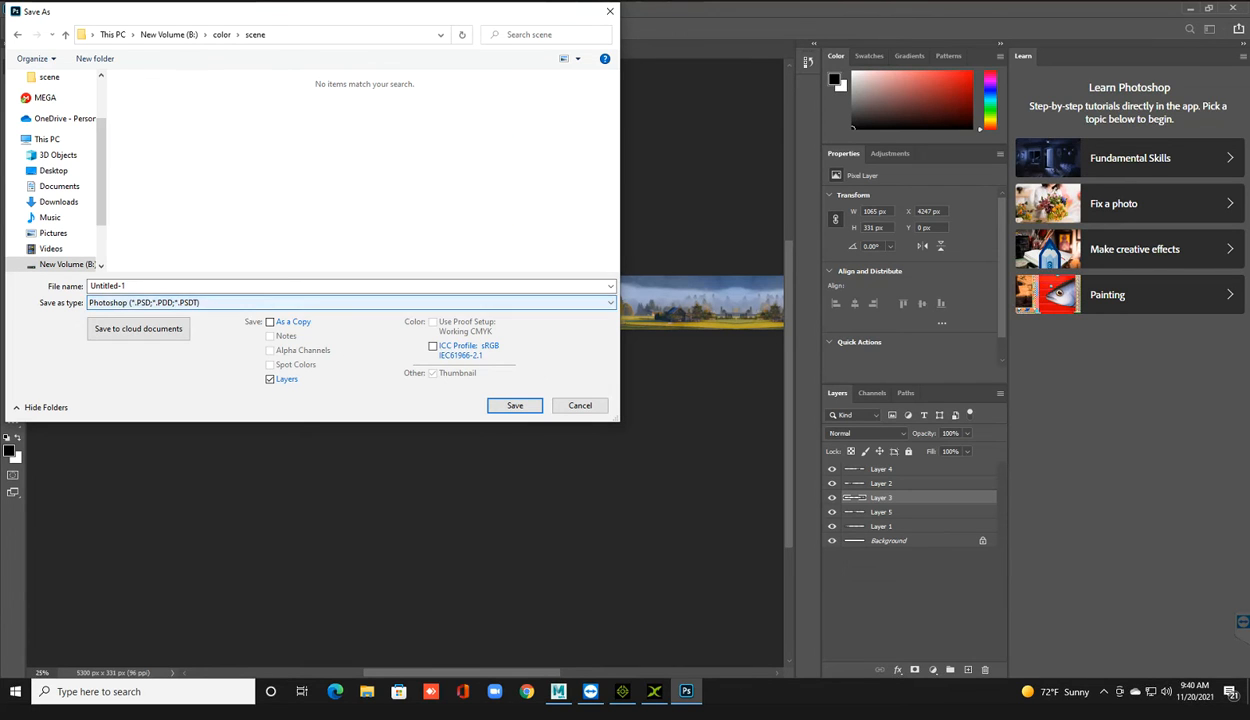
Step: Save the panorama as a JPEG named JUNGLE WITH HOUSE, accepting the default JPEG options
click(146, 286)
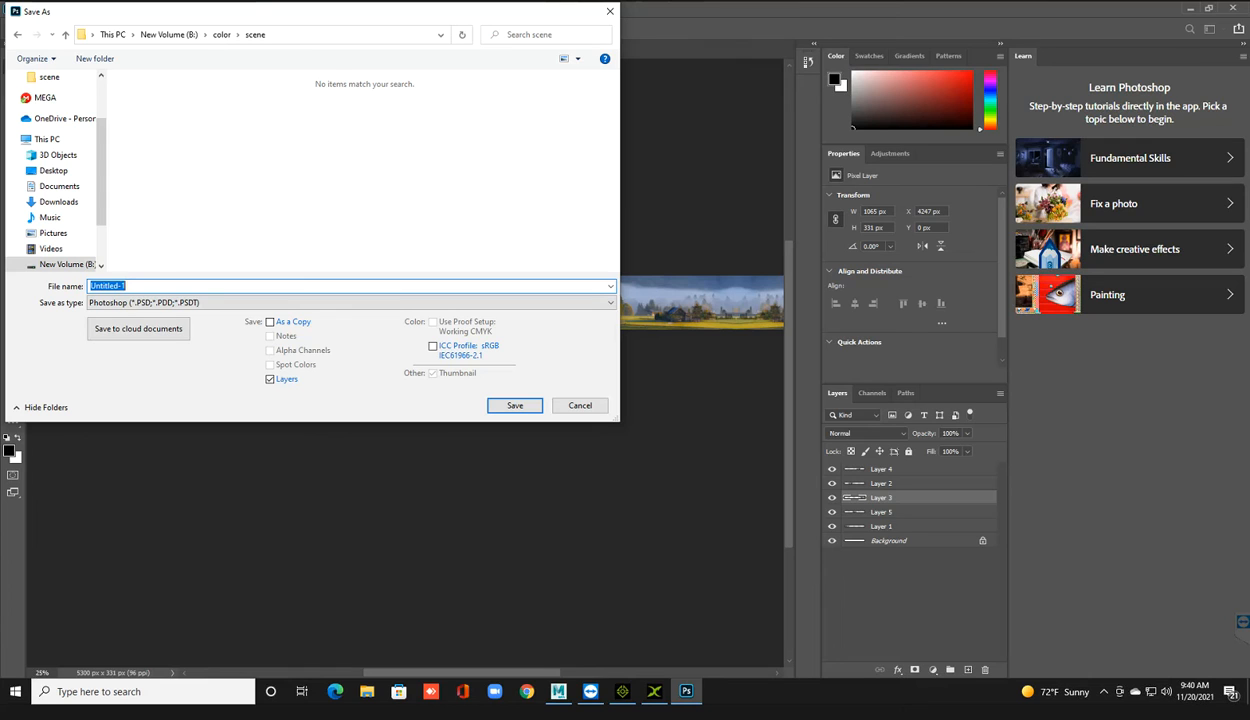
key(BackSpace)
text(JUNGLE WITH HOIUSE)
key(BackSpace)
key(BackSpace)
key(BackSpace)
key(BackSpace)
text(USE)
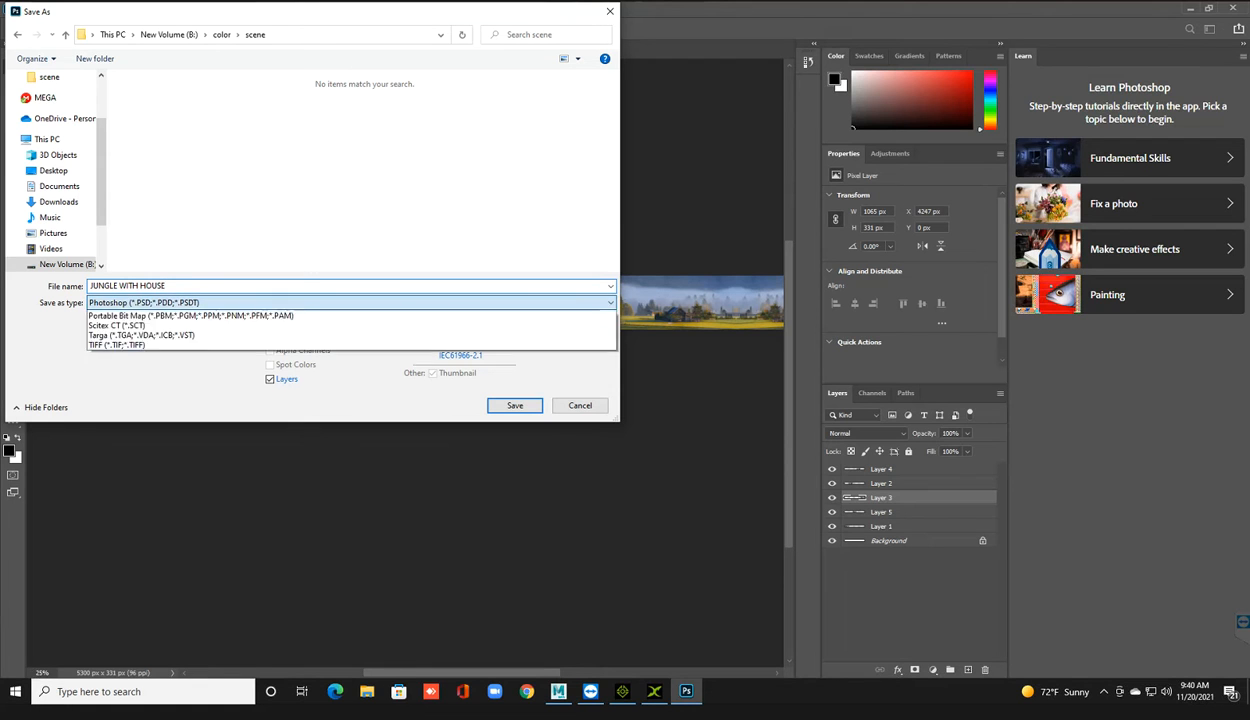
click(150, 302)
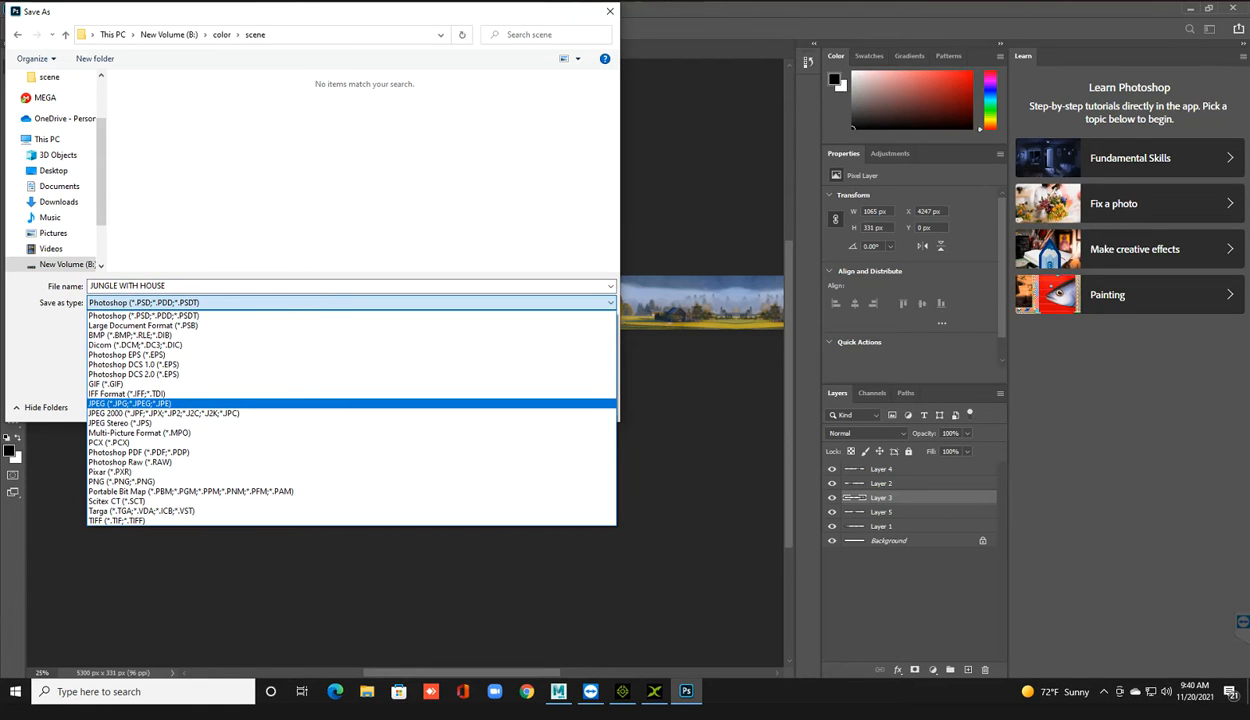
click(130, 403)
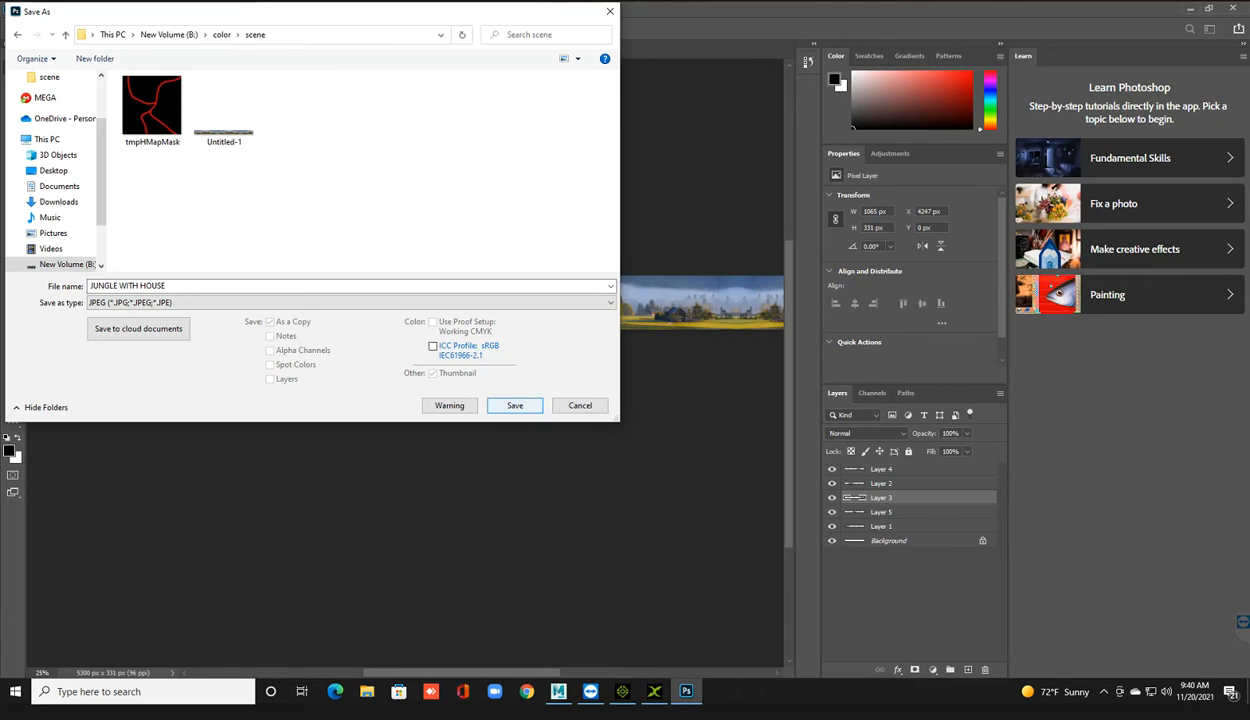
key(Return)
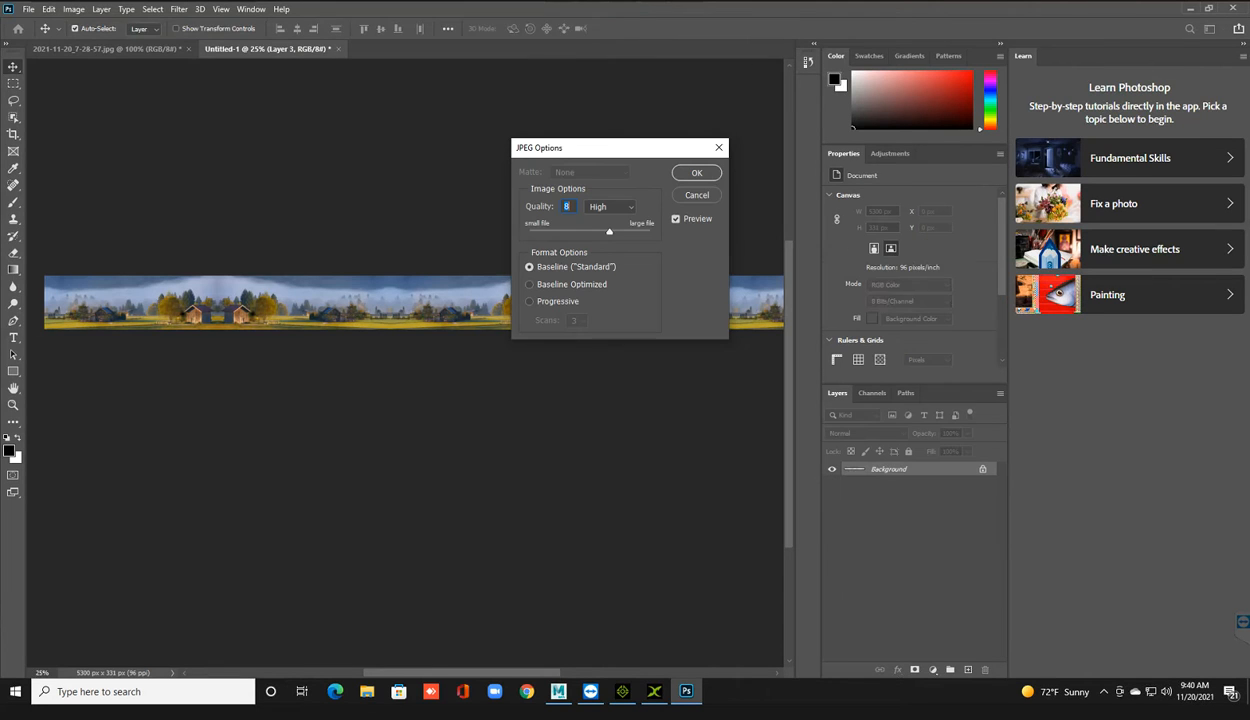
key(Return)
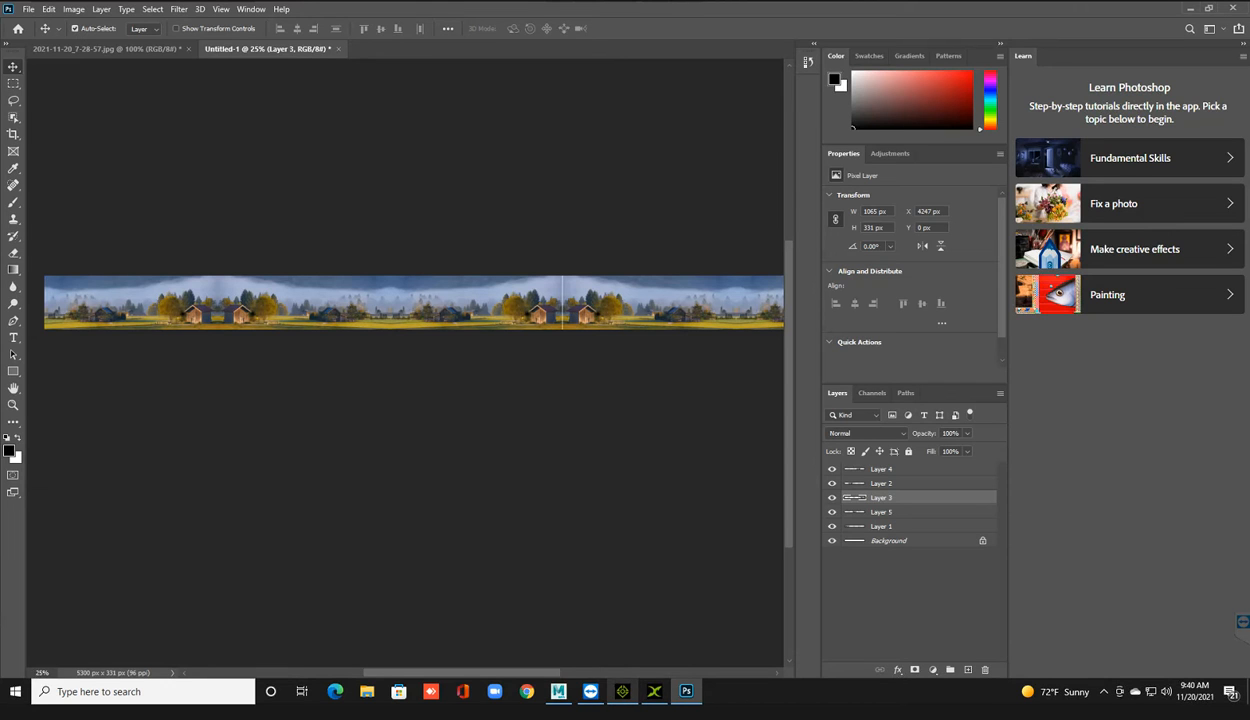
Step: Switch to iClone and expand the scene's Terrain group, selecting the Butte terrain
click(622, 691)
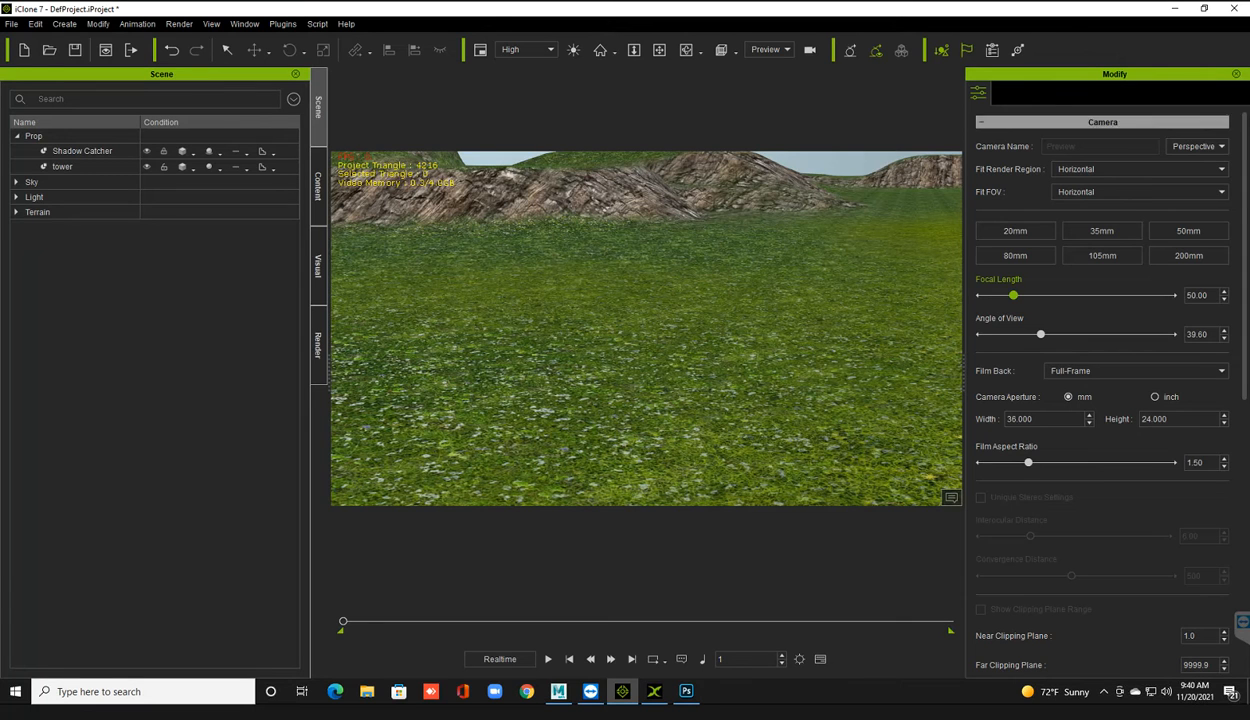
scroll(1100, 390, down, 8)
scroll(1100, 390, down, 3)
scroll(1100, 390, up, 9)
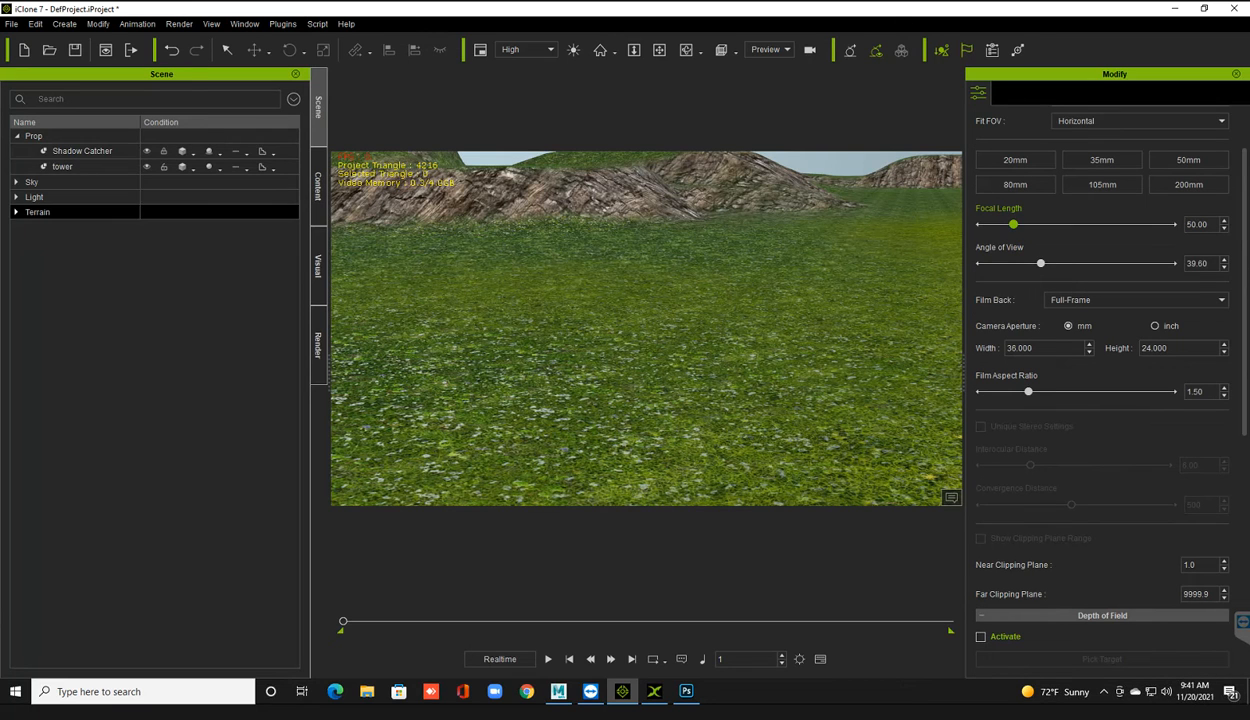
double_click(38, 212)
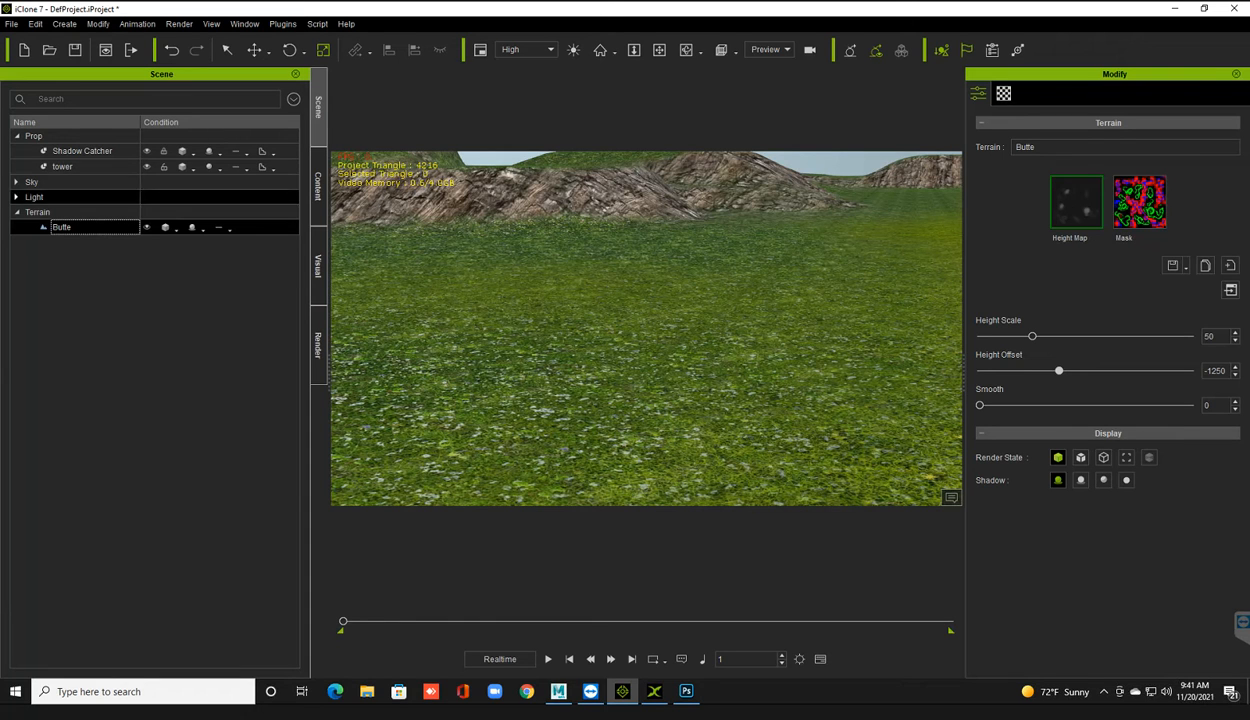
Step: Load the JUNGLE WITH HOUSE image as the Base Color texture of the tower prop
click(64, 167)
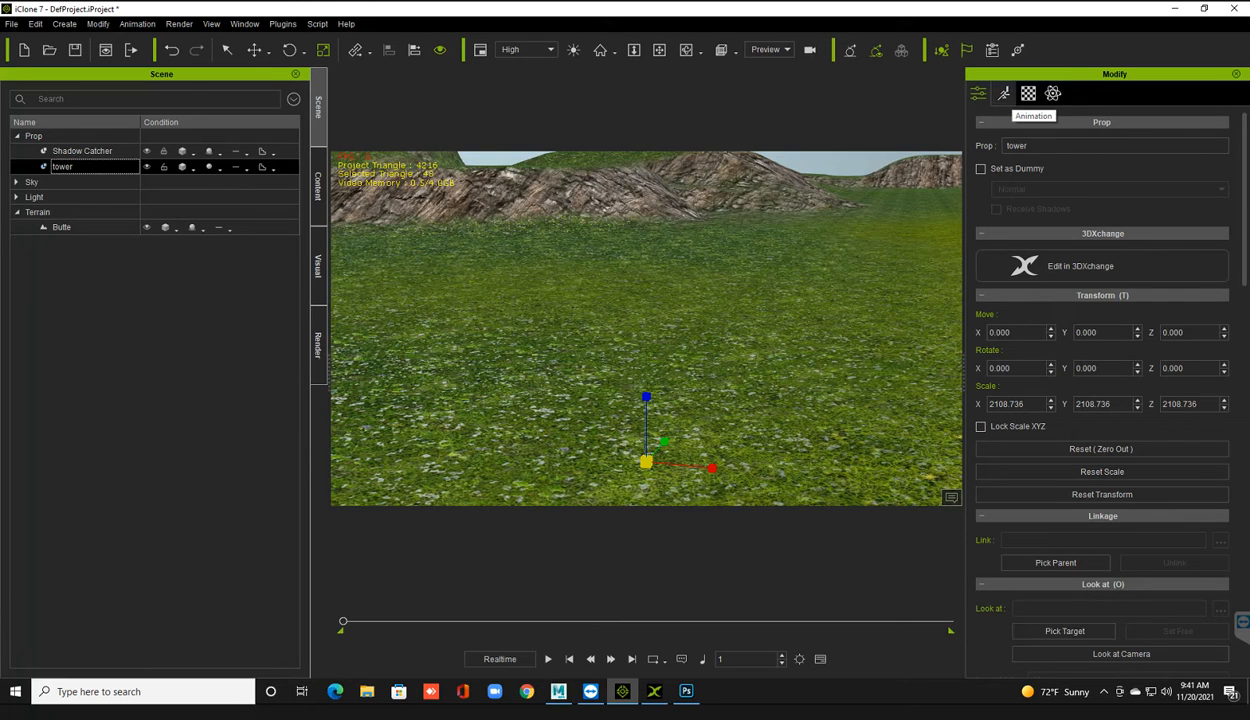
click(1028, 93)
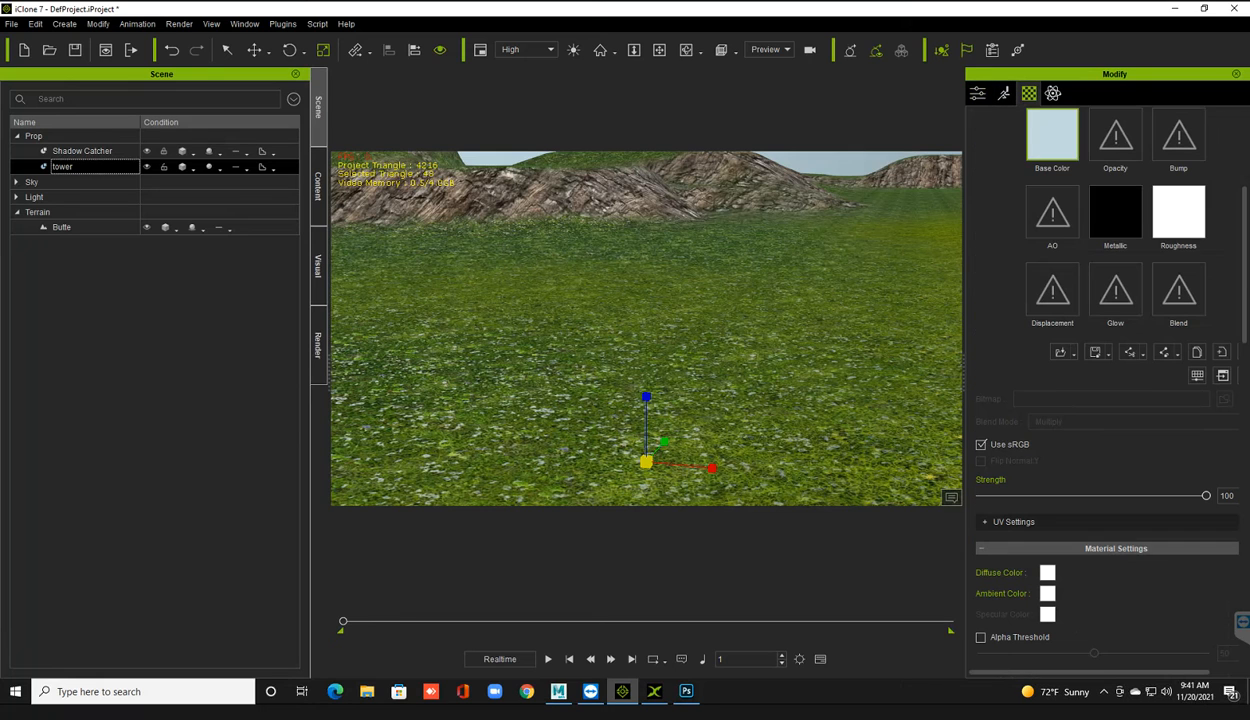
scroll(1107, 320, up, 2)
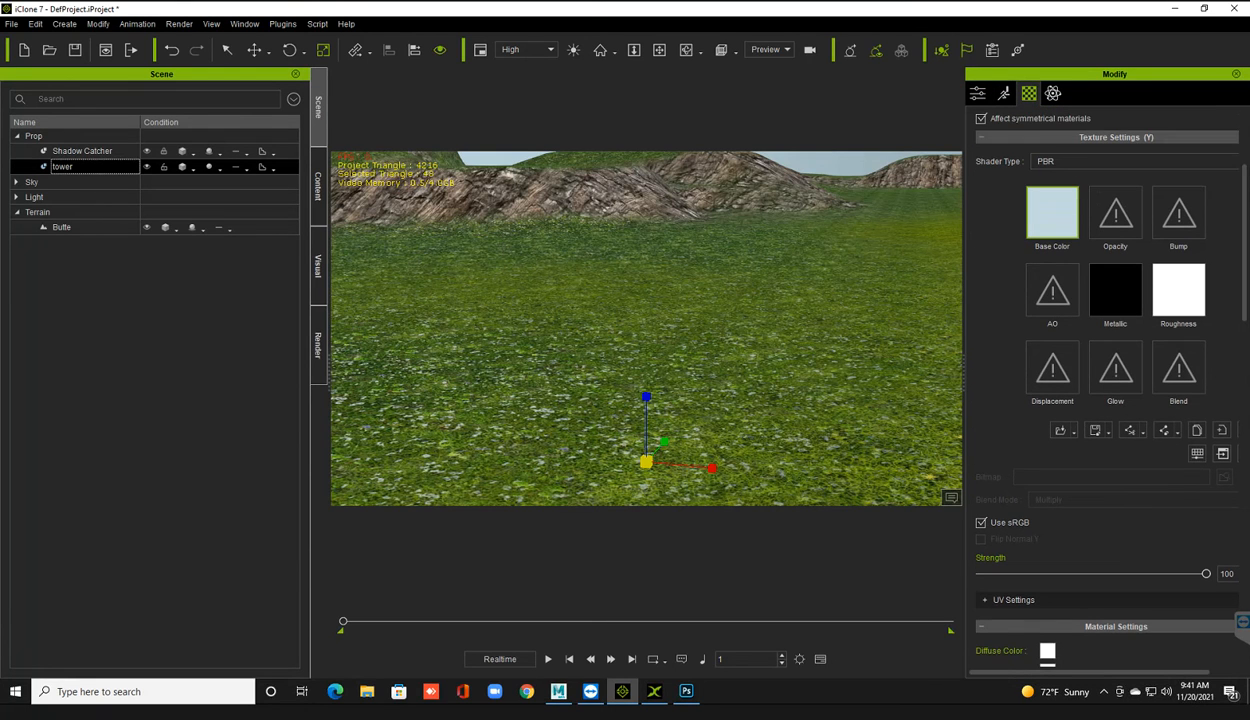
scroll(1107, 380, down, 1)
double_click(1052, 174)
click(314, 255)
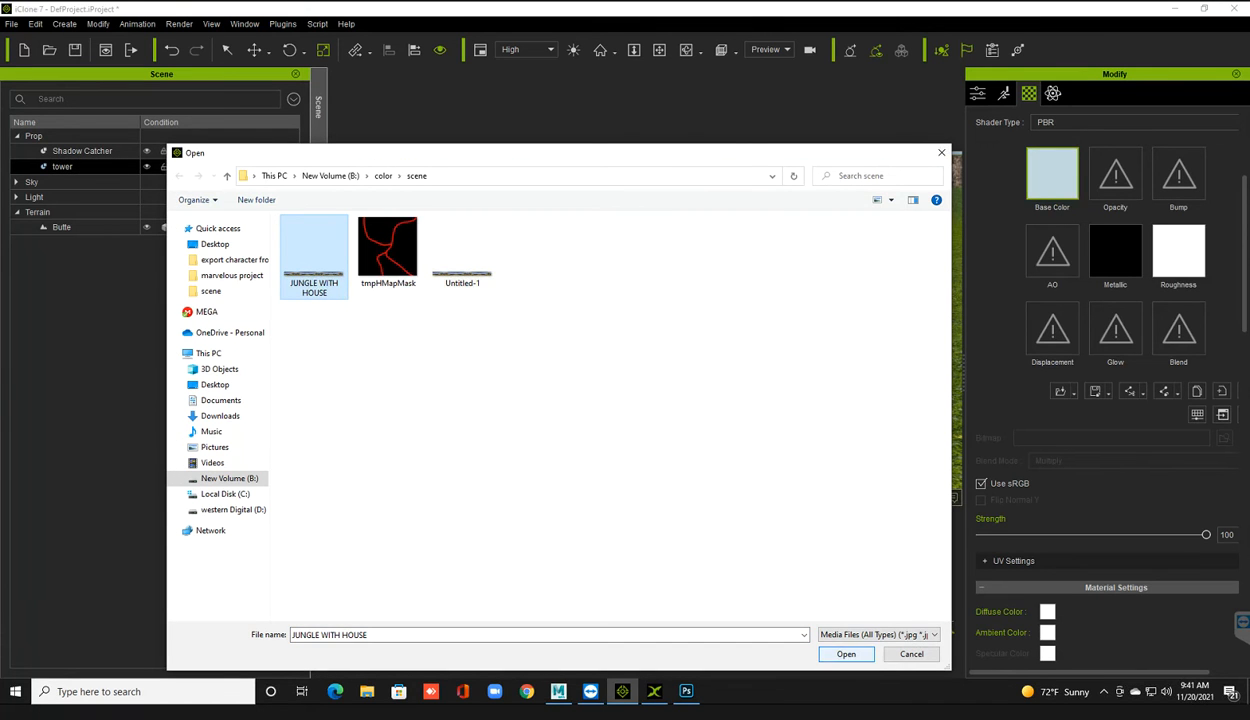
click(846, 654)
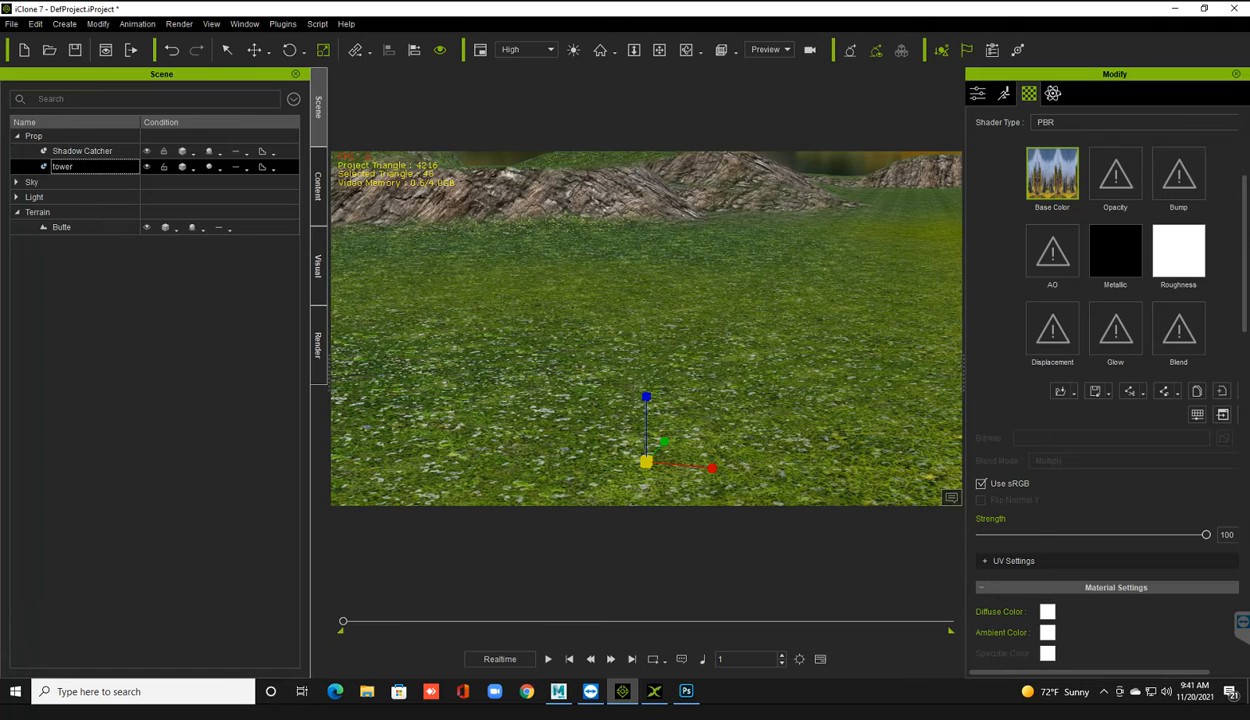
Step: Examine the landscape texture on the surrounding tower from several directions across the terrain
scroll(646, 328, down, 1)
scroll(646, 328, down, 3)
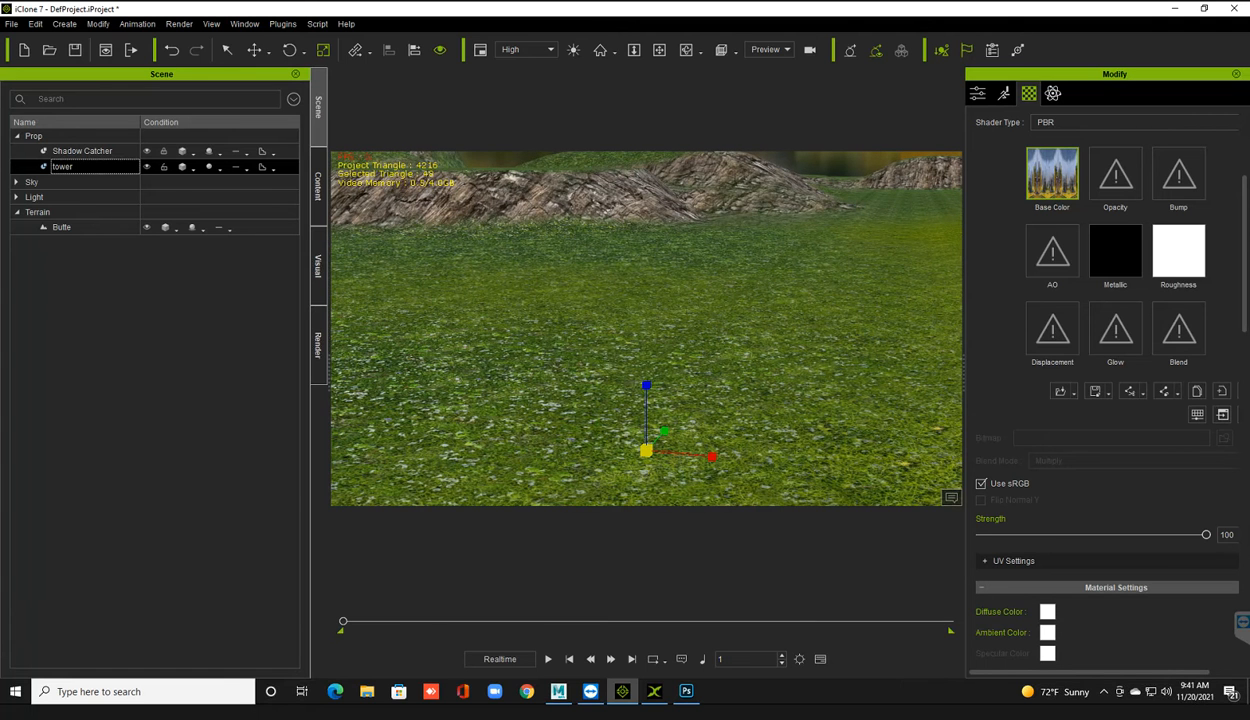
scroll(646, 328, down, 1)
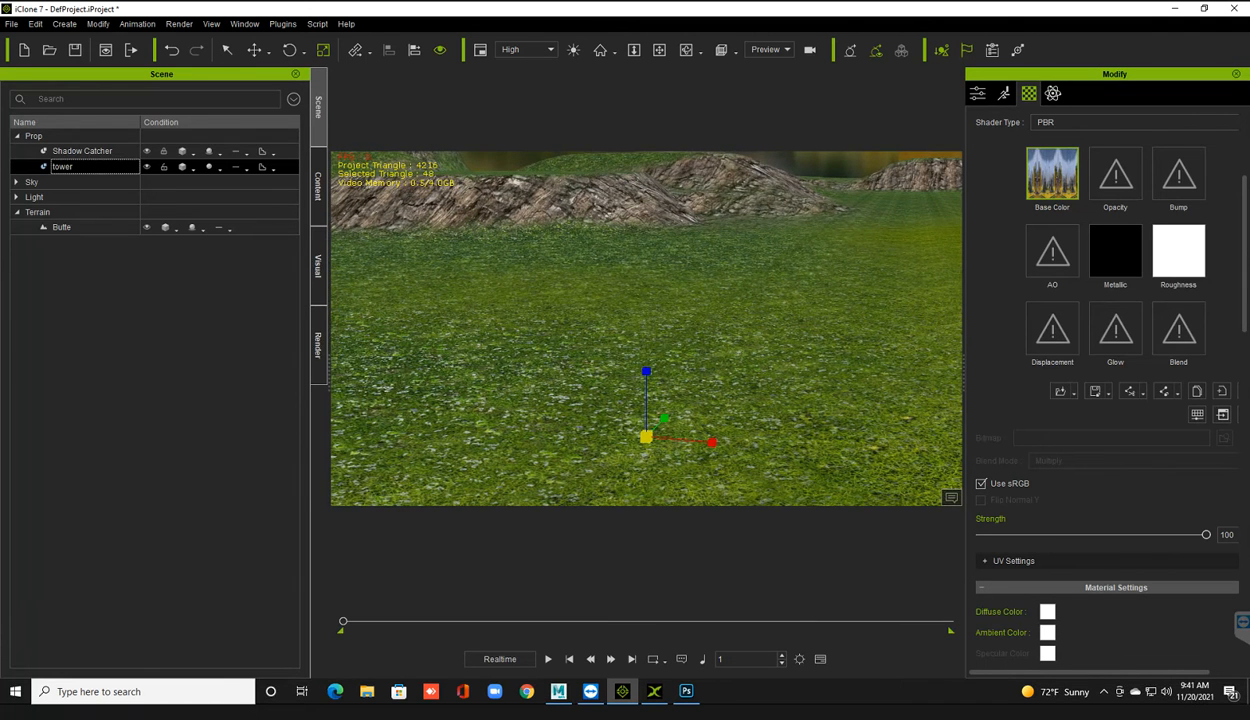
scroll(646, 328, down, 1)
scroll(646, 328, down, 2)
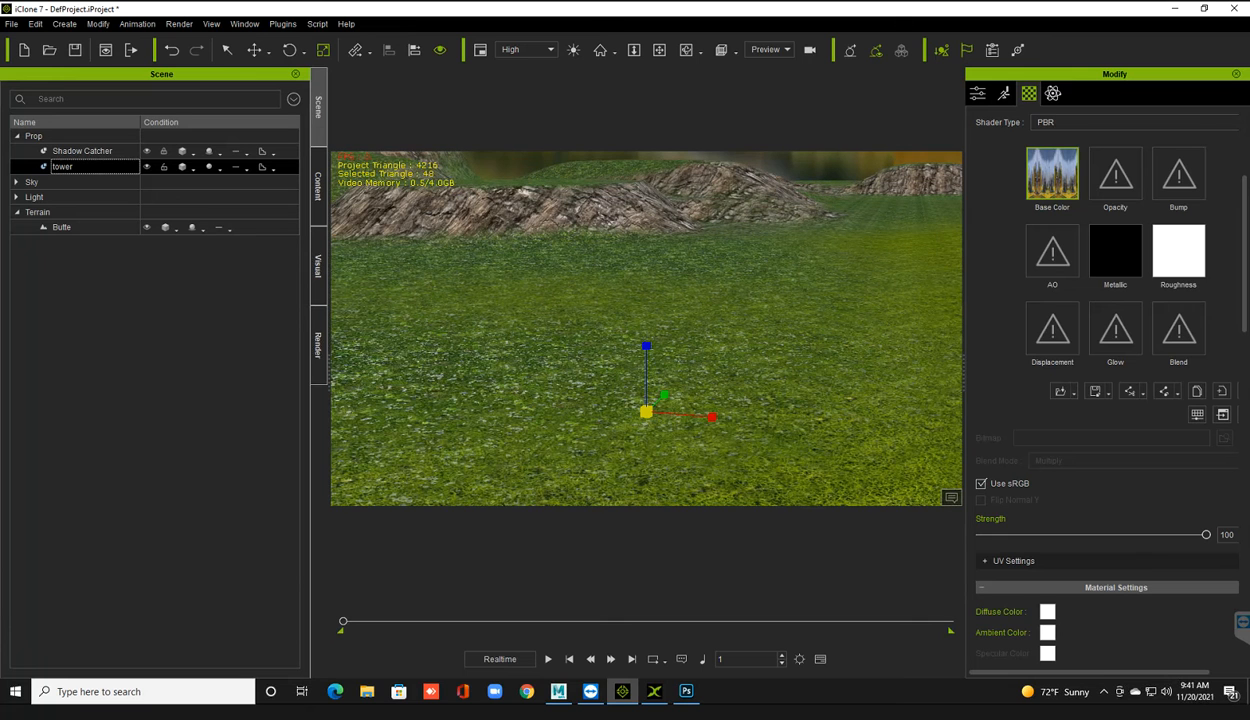
scroll(646, 328, down, 2)
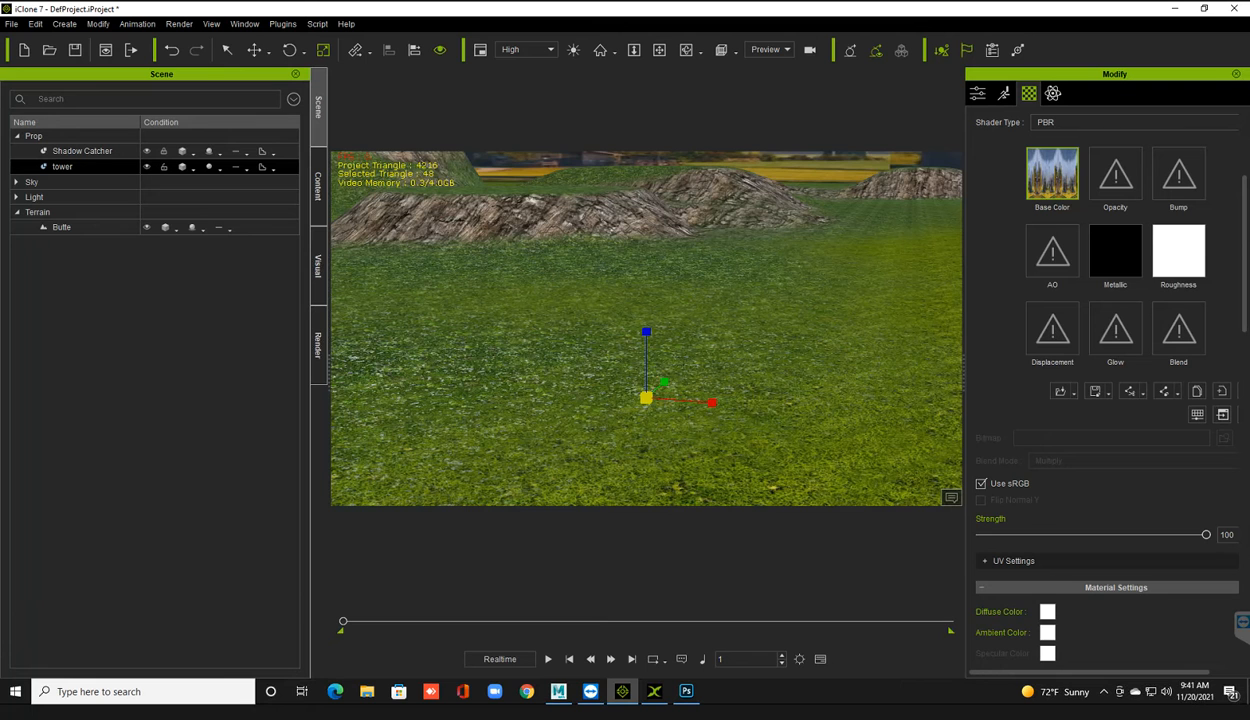
scroll(646, 328, down, 3)
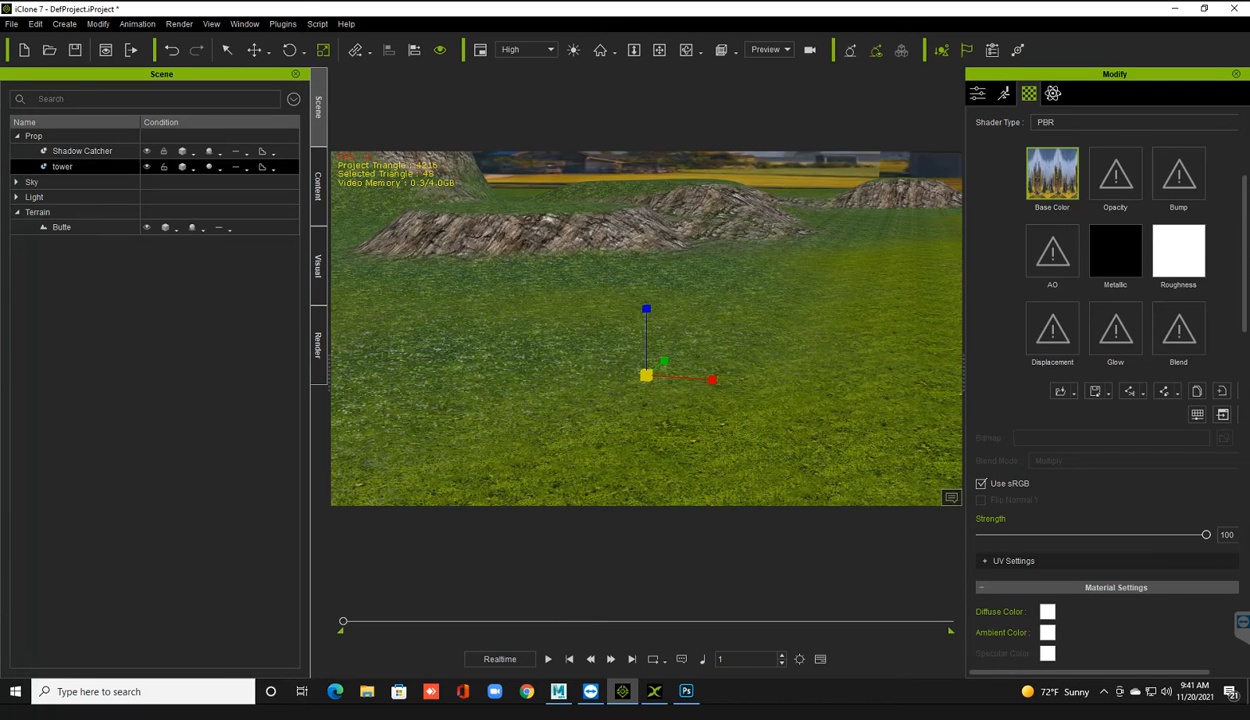
scroll(646, 328, down, 1)
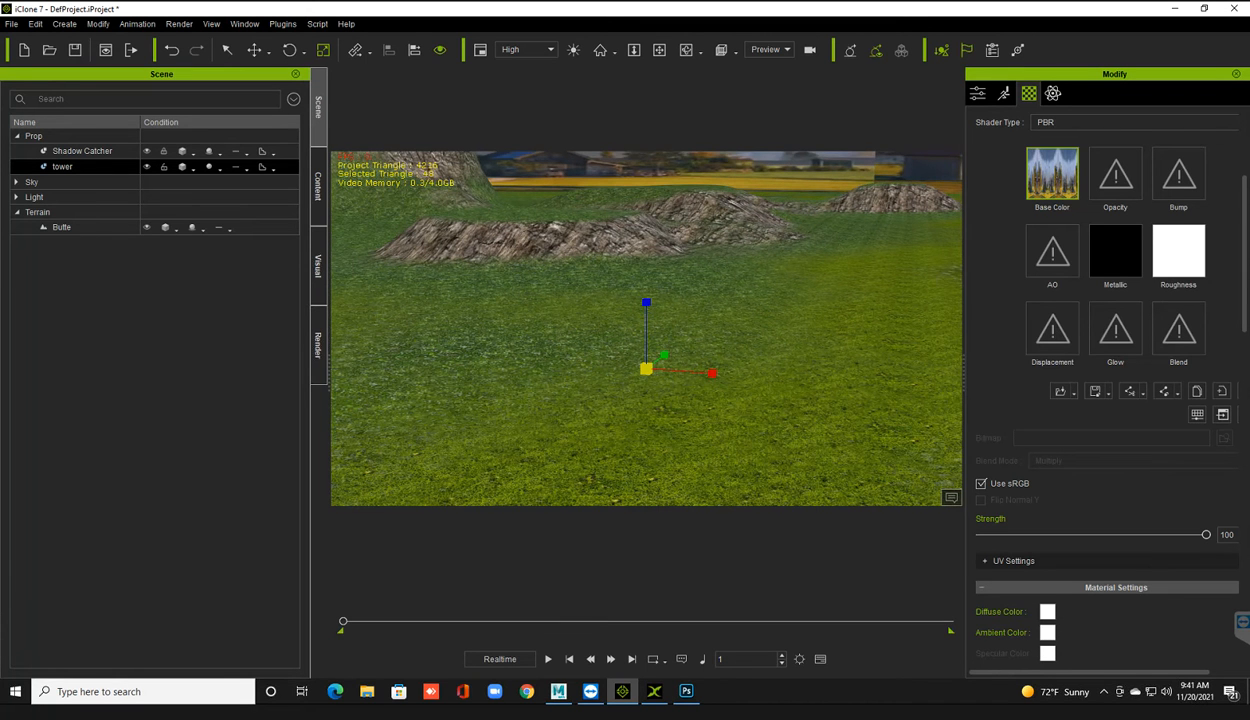
scroll(646, 328, down, 1)
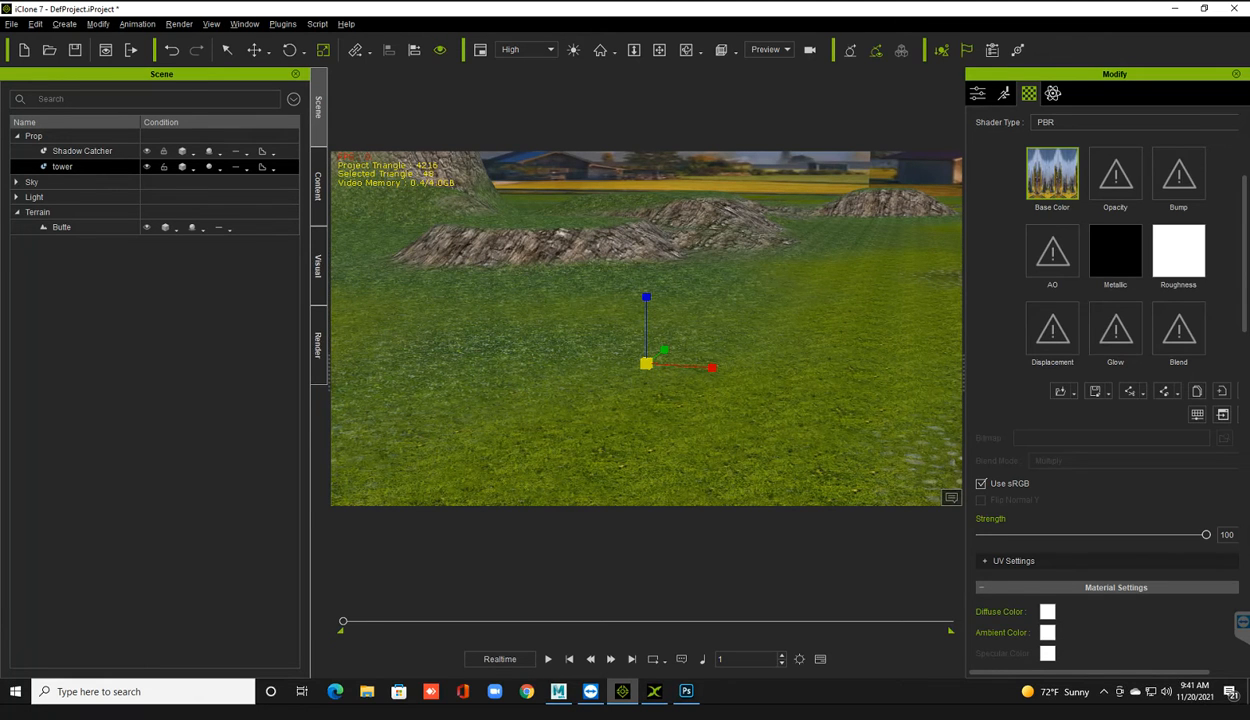
right_drag(646, 328, 556, 330)
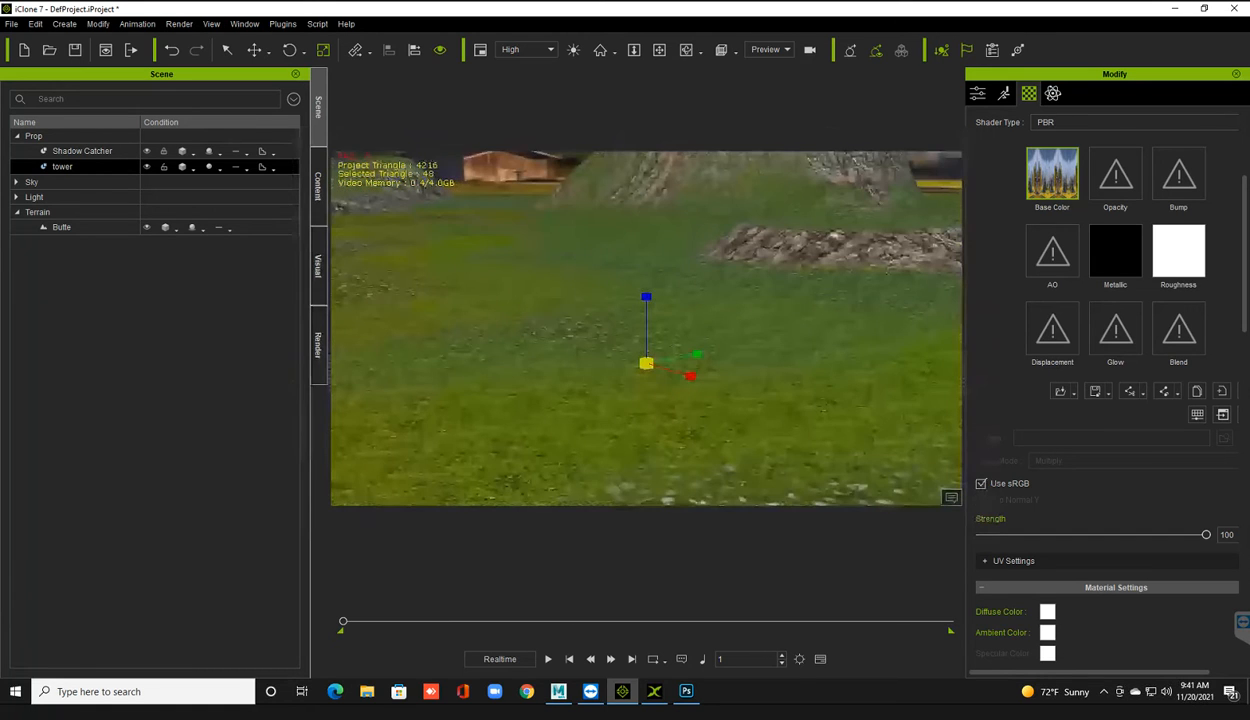
right_drag(760, 202, 709, 198)
key(Escape)
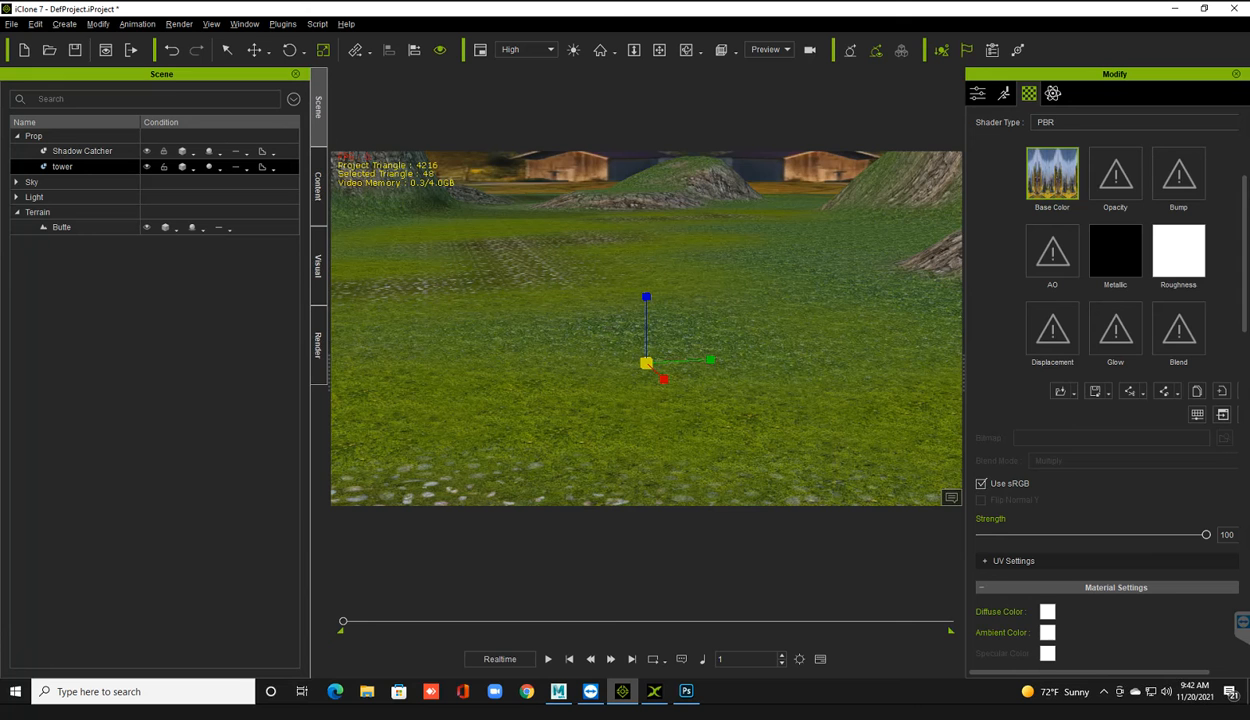
right_drag(646, 328, 506, 328)
mouse_move(646, 328)
right_down()
mouse_move(640, 265)
mouse_move(640, 328)
right_up()
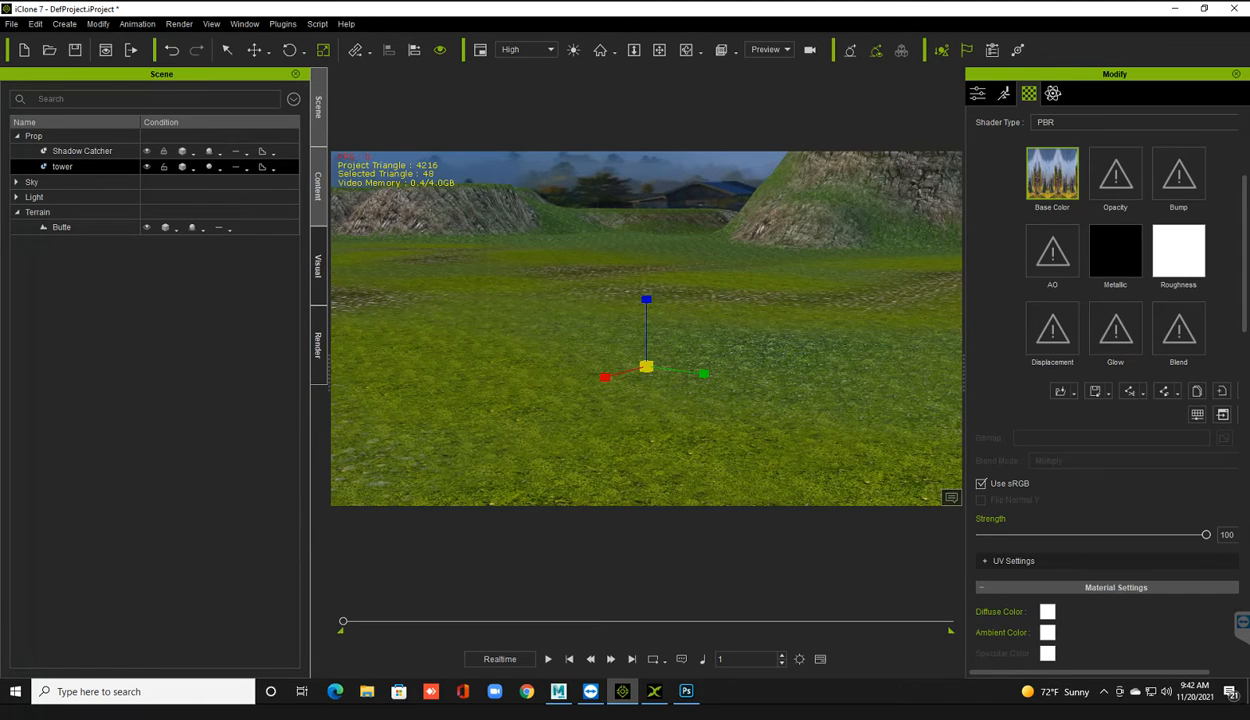
Step: Set the Butte terrain's Height Offset to -1270 so its ground meets the base of the surrounding backdrop
click(318, 185)
click(318, 105)
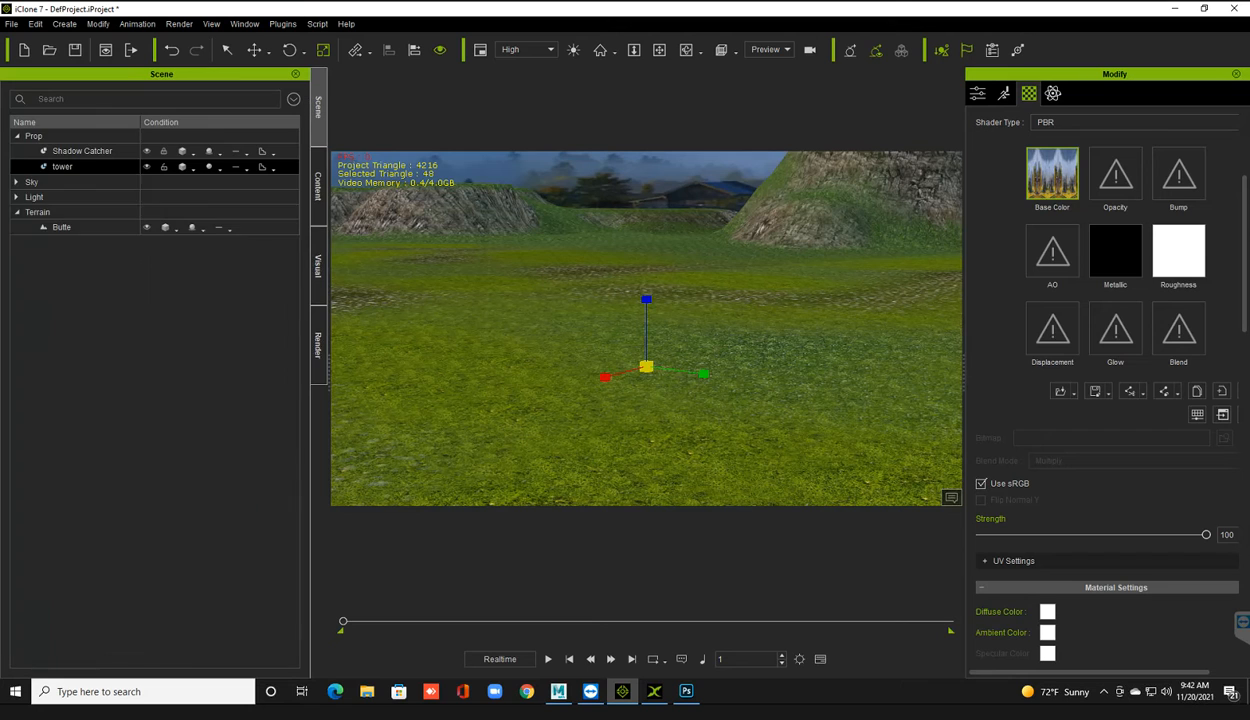
click(62, 227)
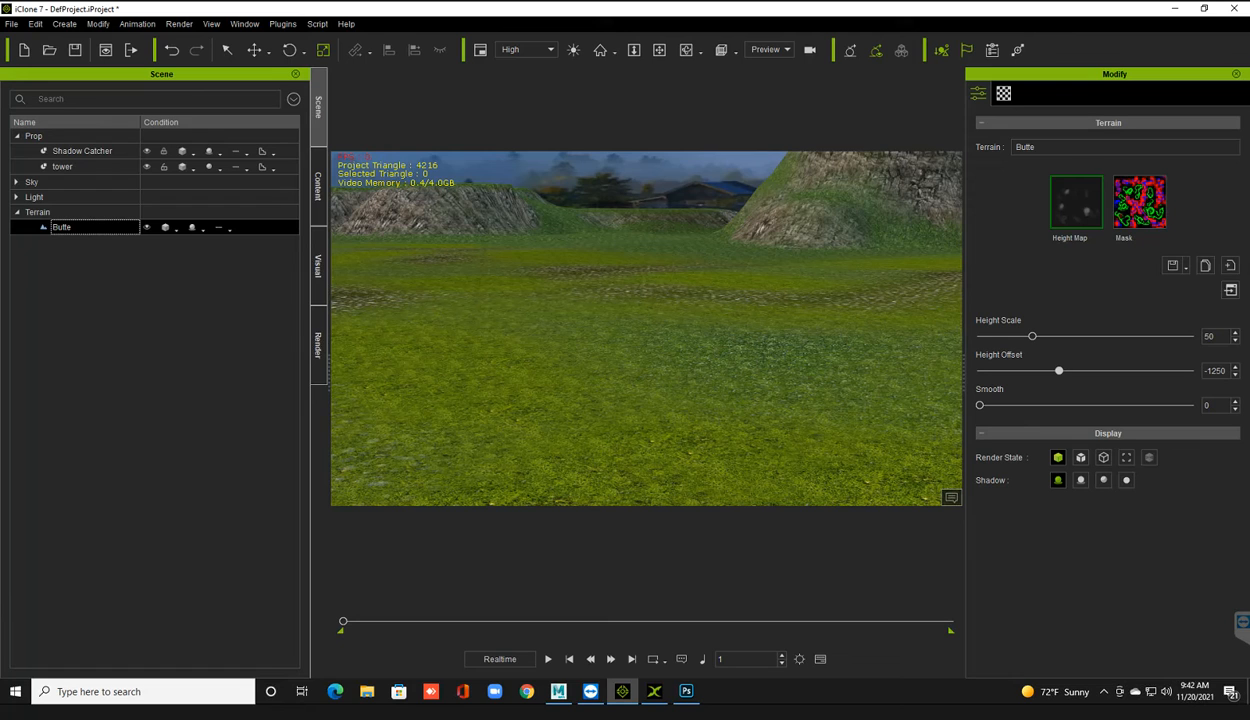
drag(1059, 371, 1086, 371)
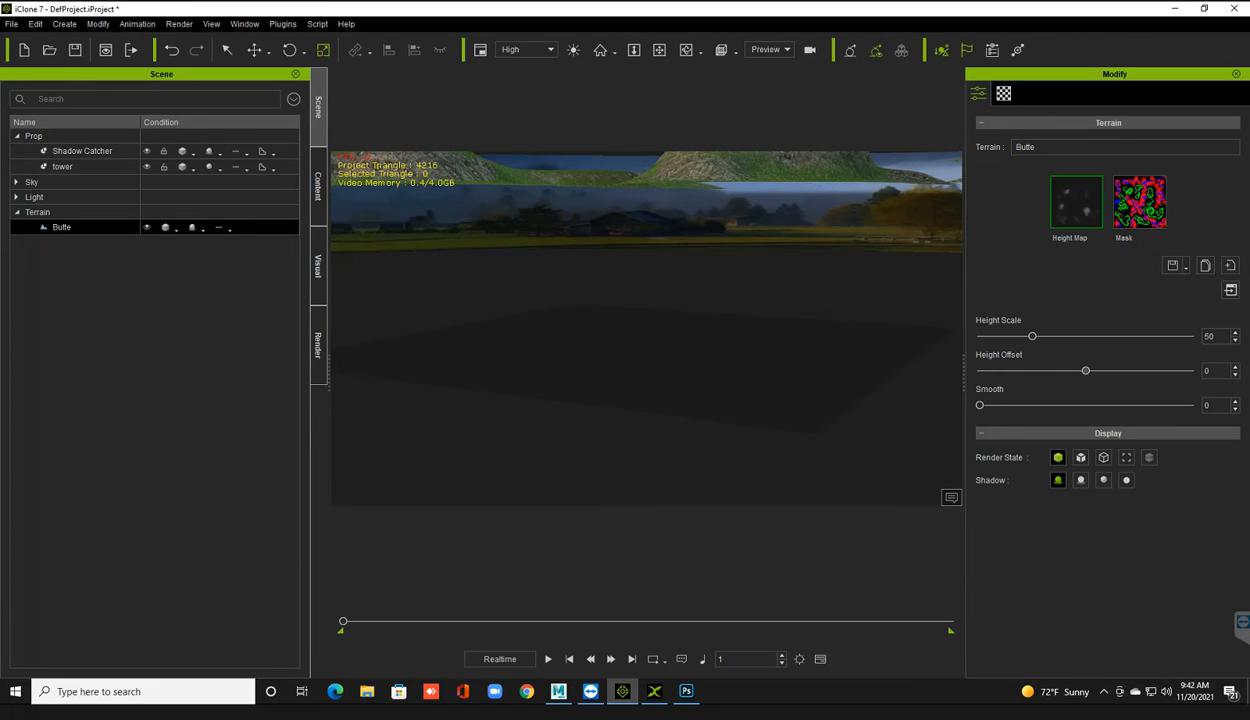
key(ctrl+z)
drag(1085, 370, 1035, 370)
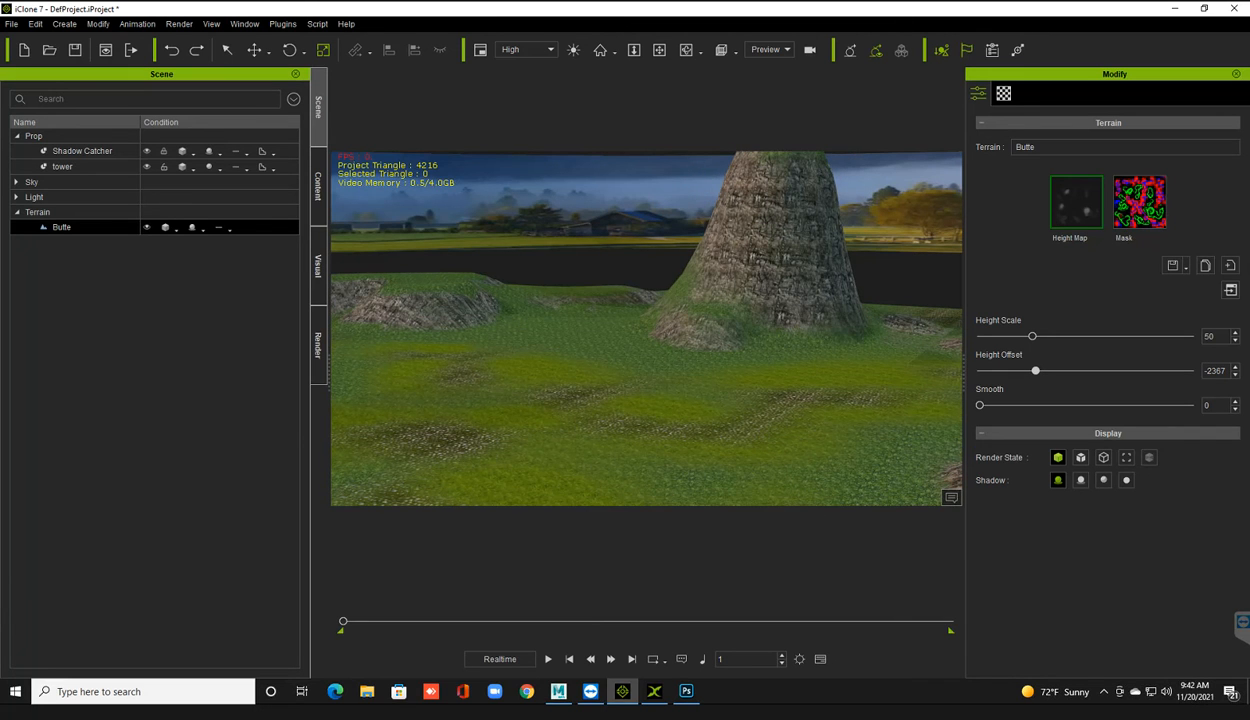
drag(1035, 370, 1059, 370)
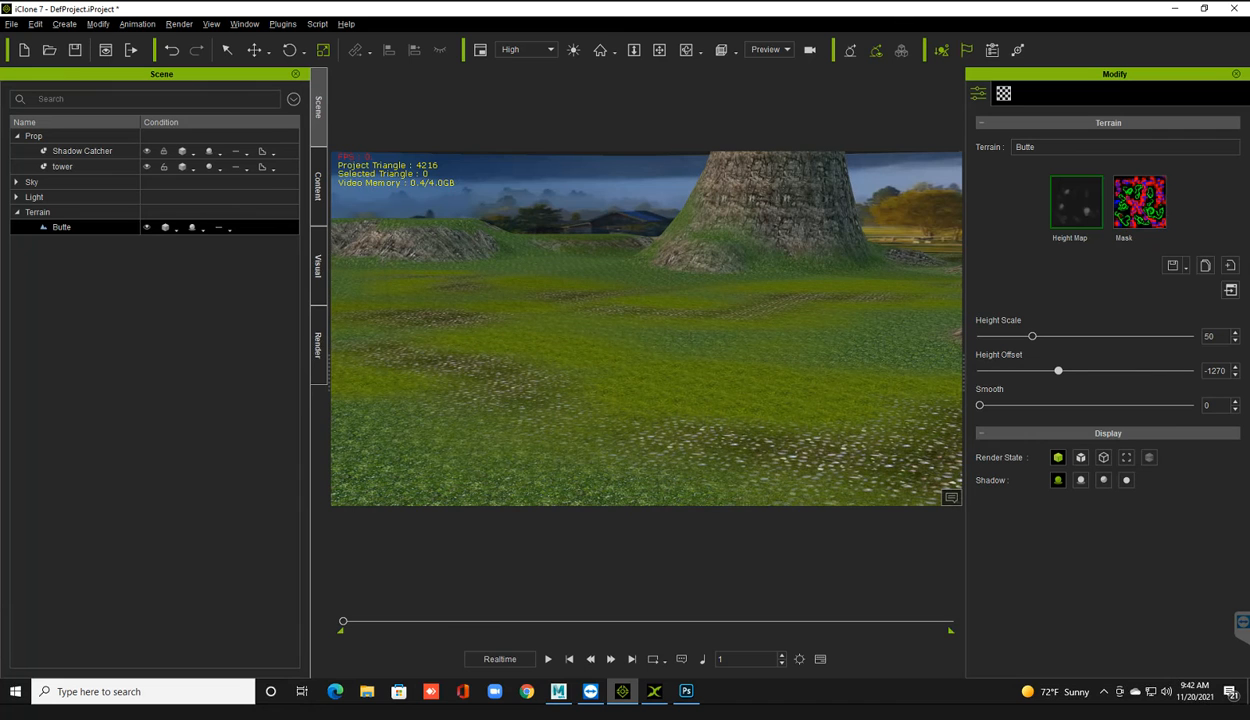
right_drag(600, 350, 715, 350)
Step: Stretch the tower prop vertically to a Z scale of about 226.24, leaving its X and Y scale alone
click(105, 182)
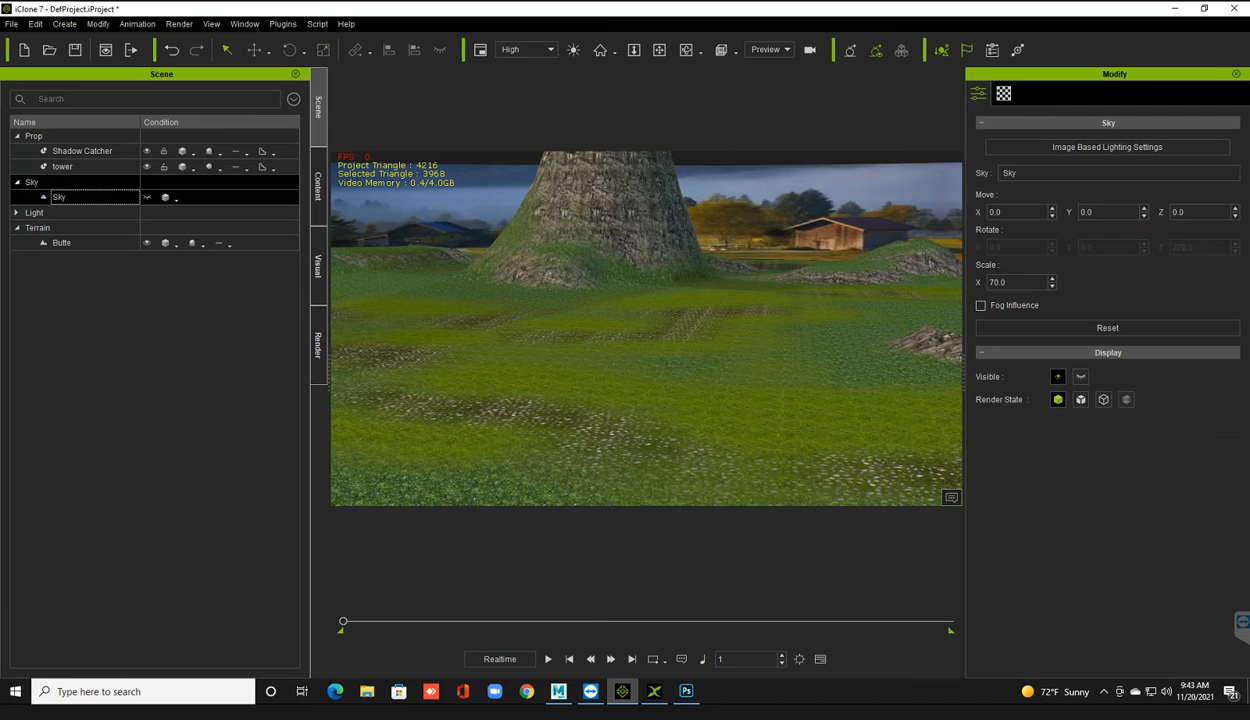
click(100, 167)
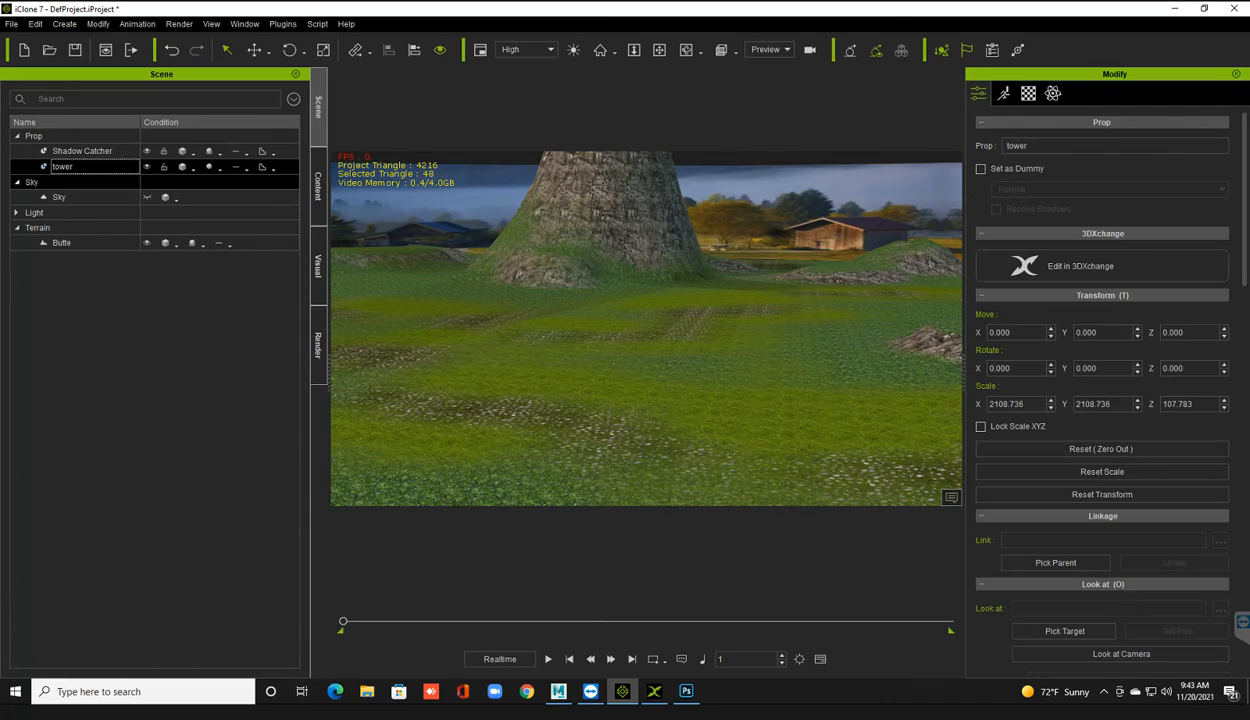
key(r)
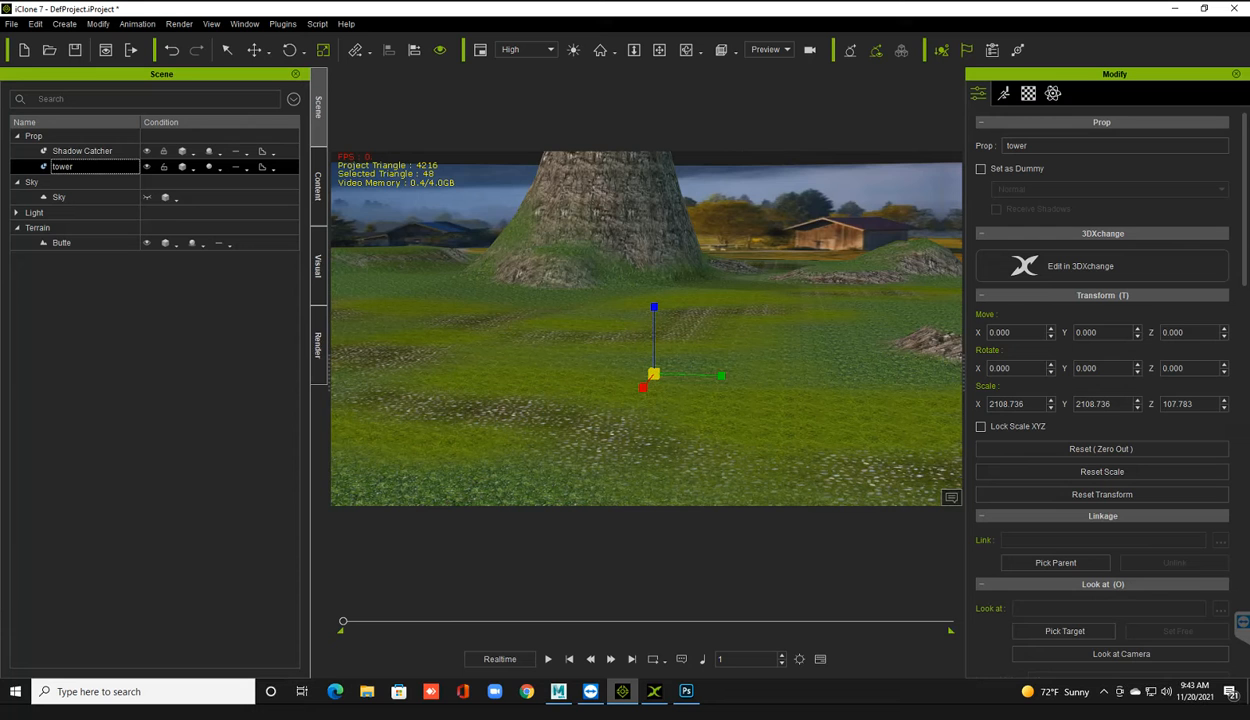
drag(654, 307, 654, 272)
mouse_move(951, 718)
mouse_move(867, 698)
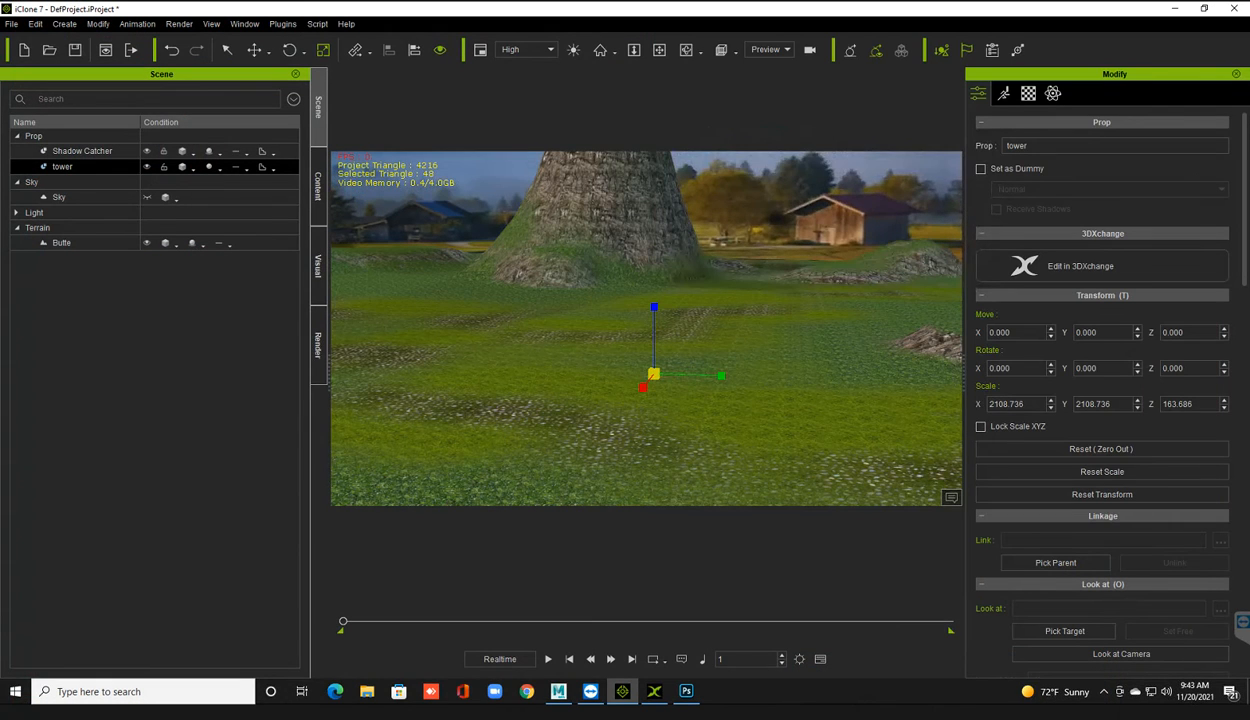
drag(654, 307, 654, 277)
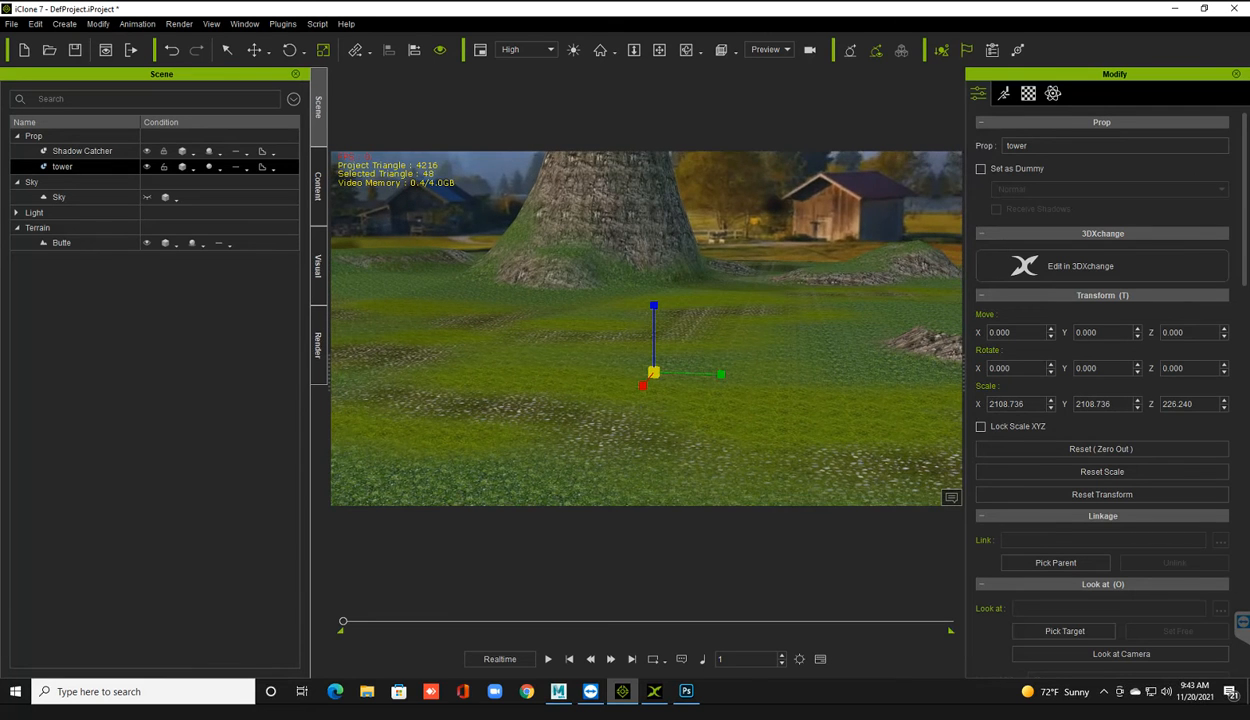
scroll(646, 328, down, 1)
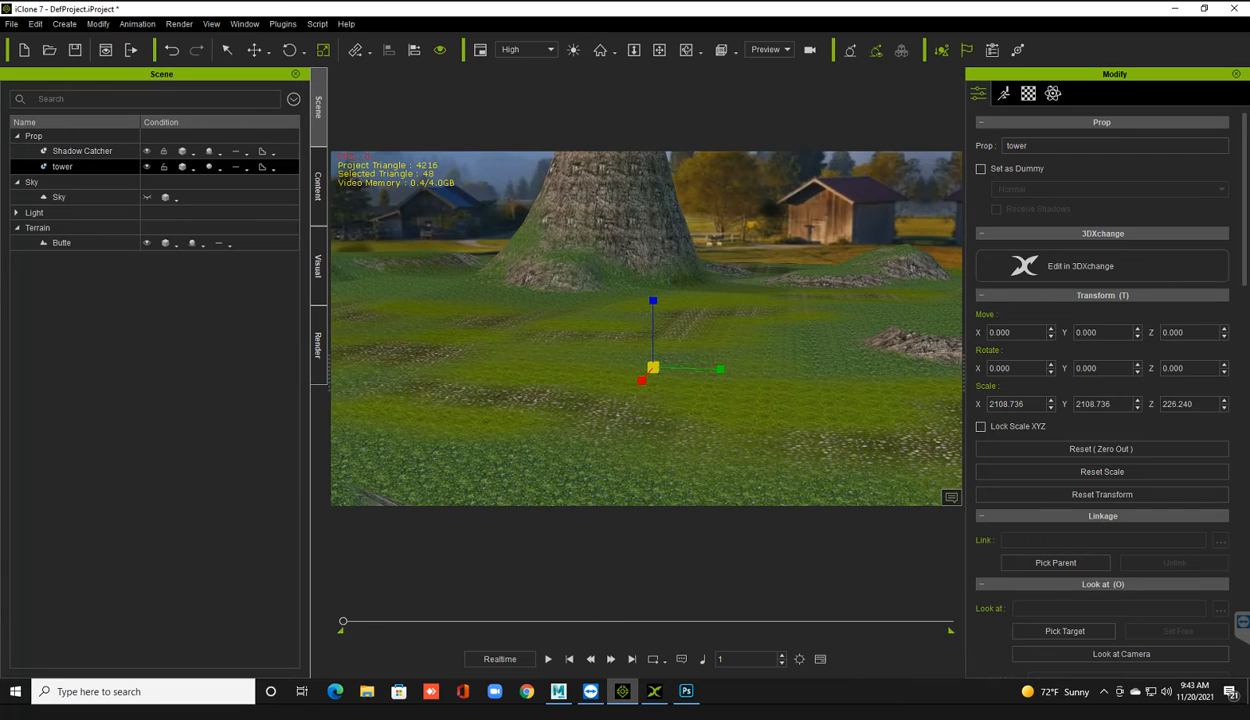
Step: Add the SampleBroadleaf tree from the Tree templates in the content library to the scene
click(318, 187)
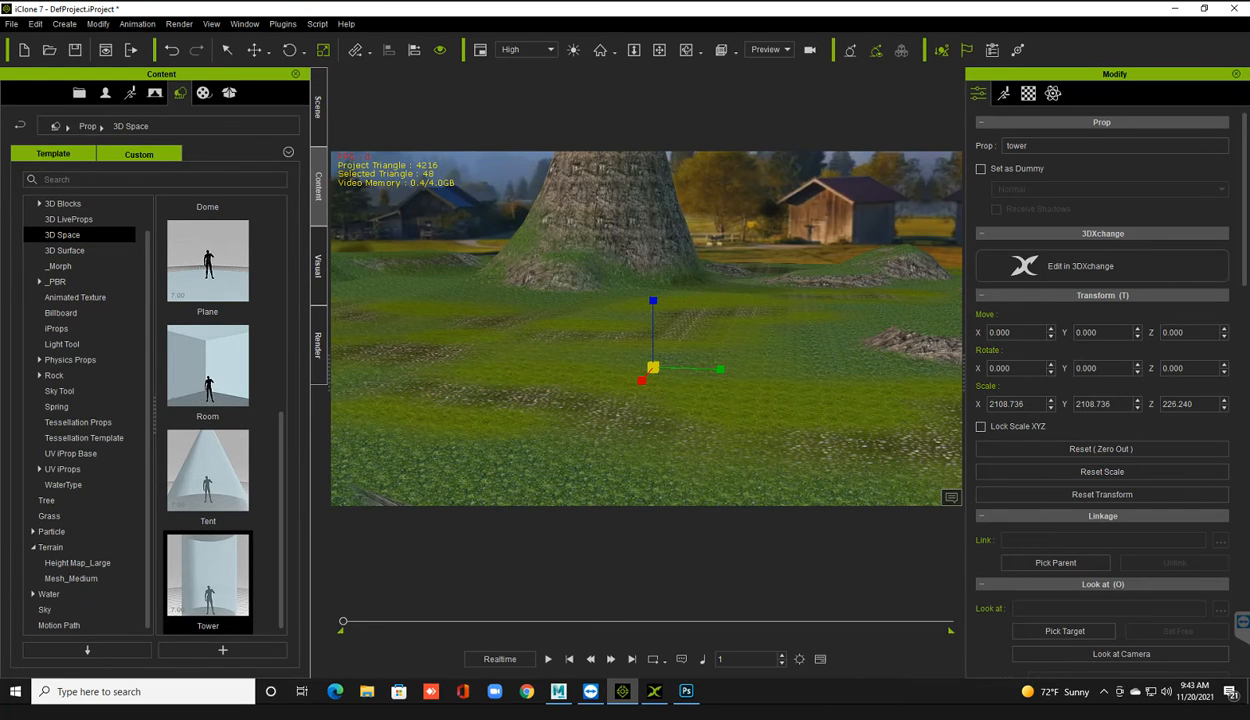
click(139, 154)
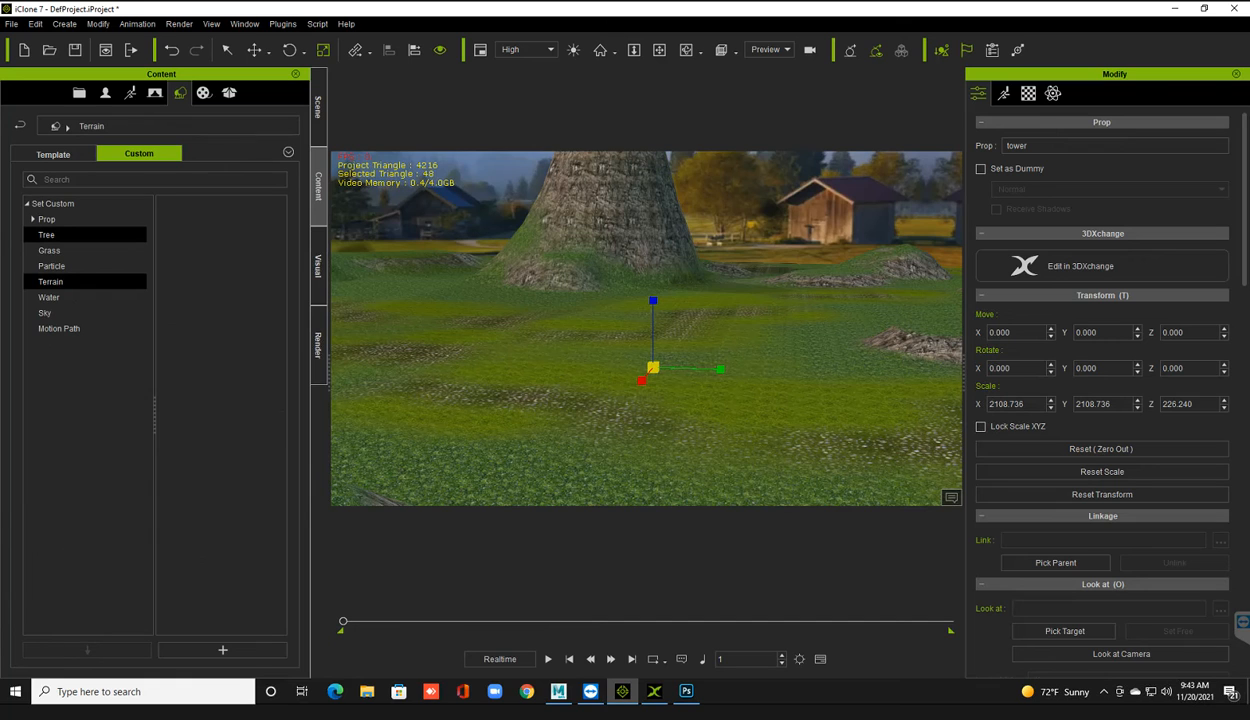
click(47, 235)
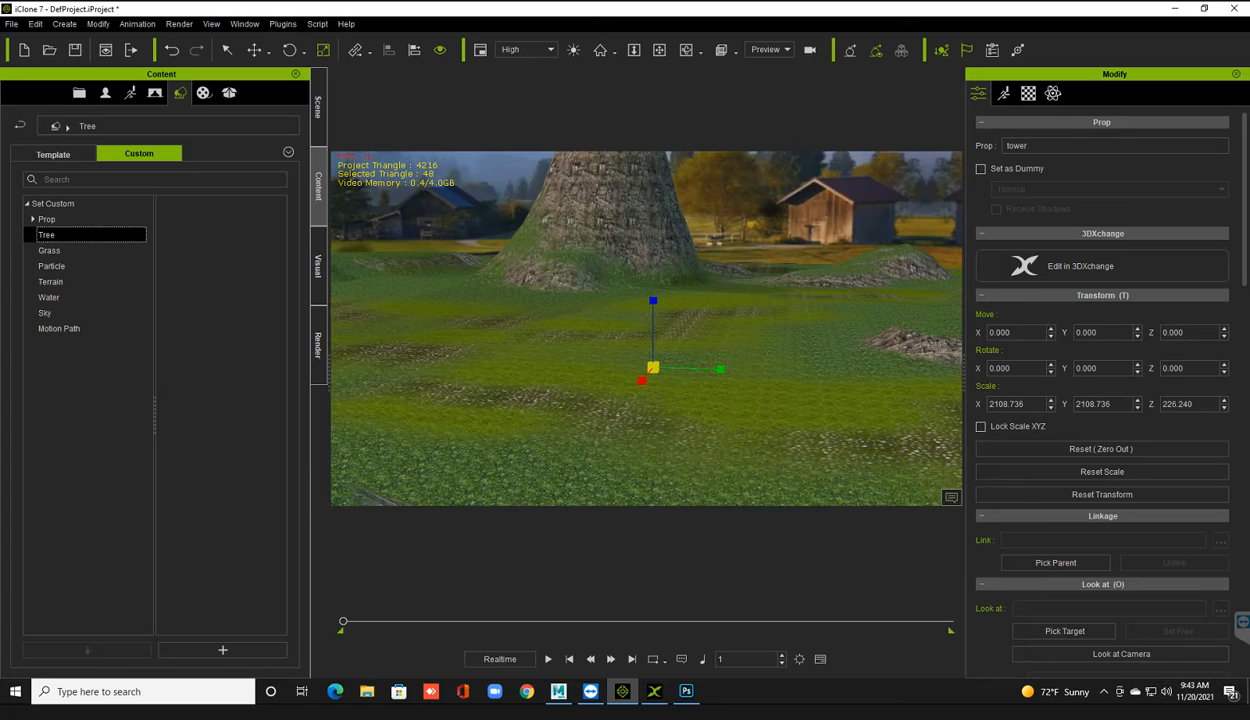
click(53, 154)
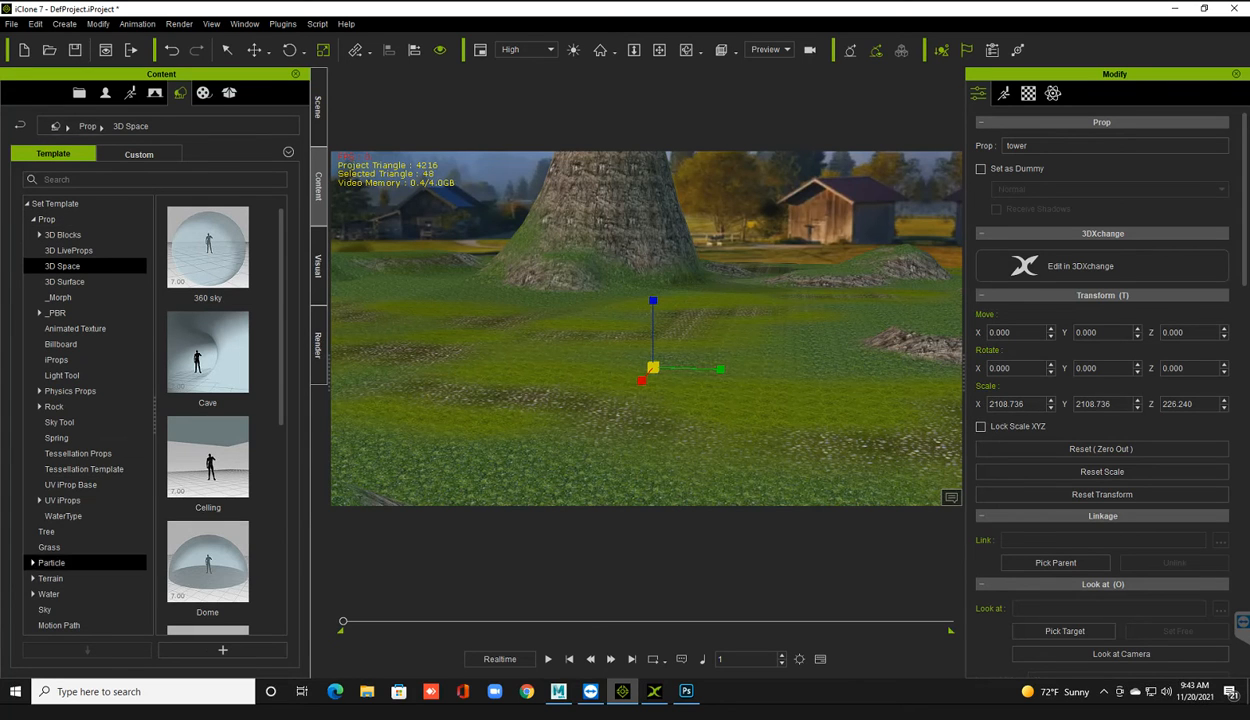
click(47, 532)
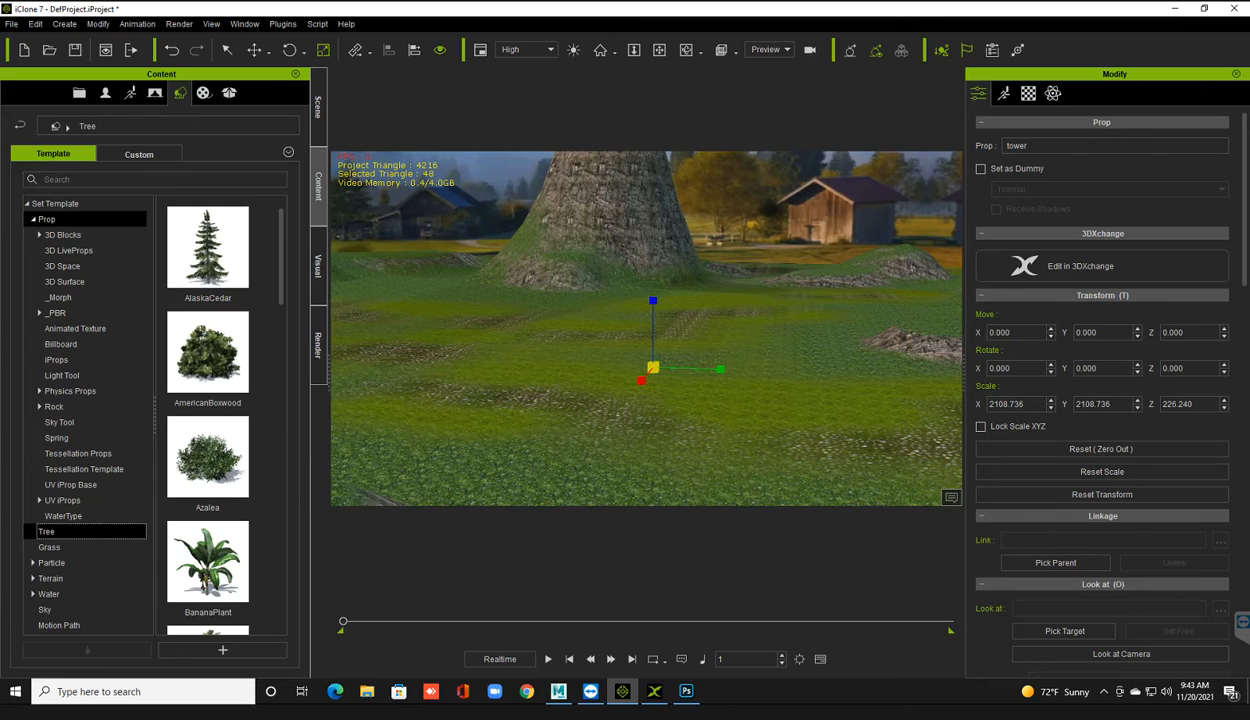
click(33, 219)
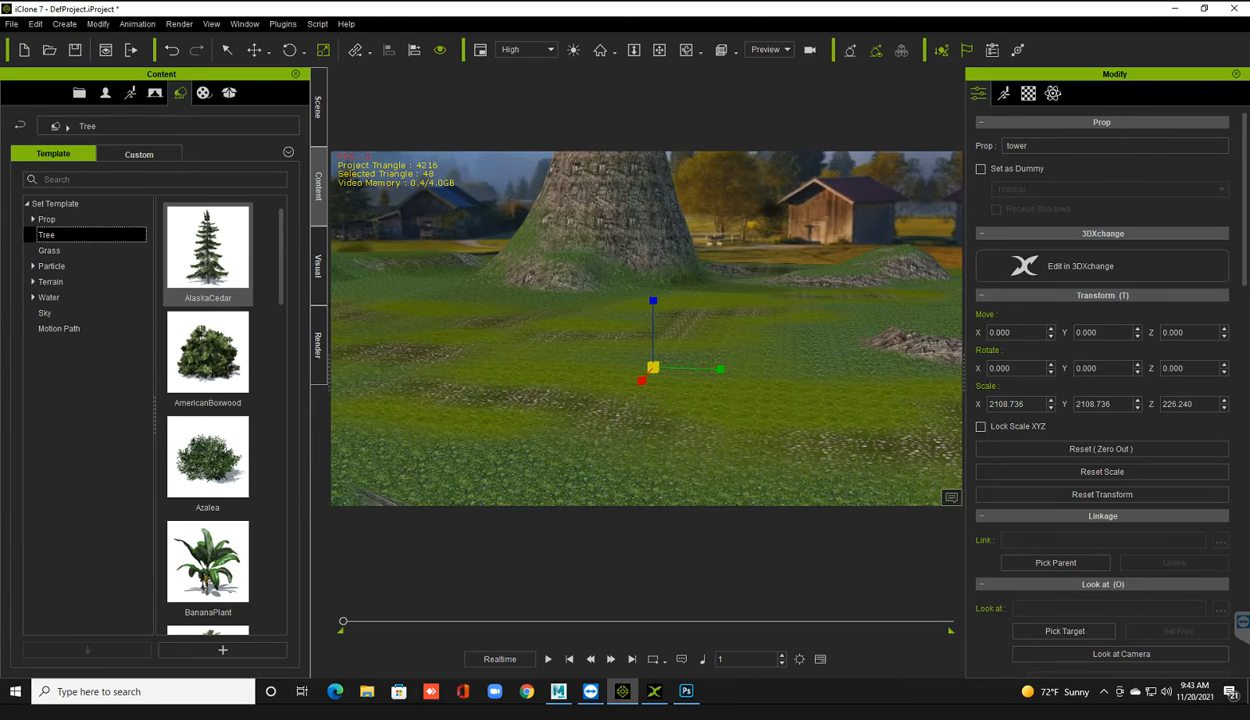
scroll(208, 350, down, 10)
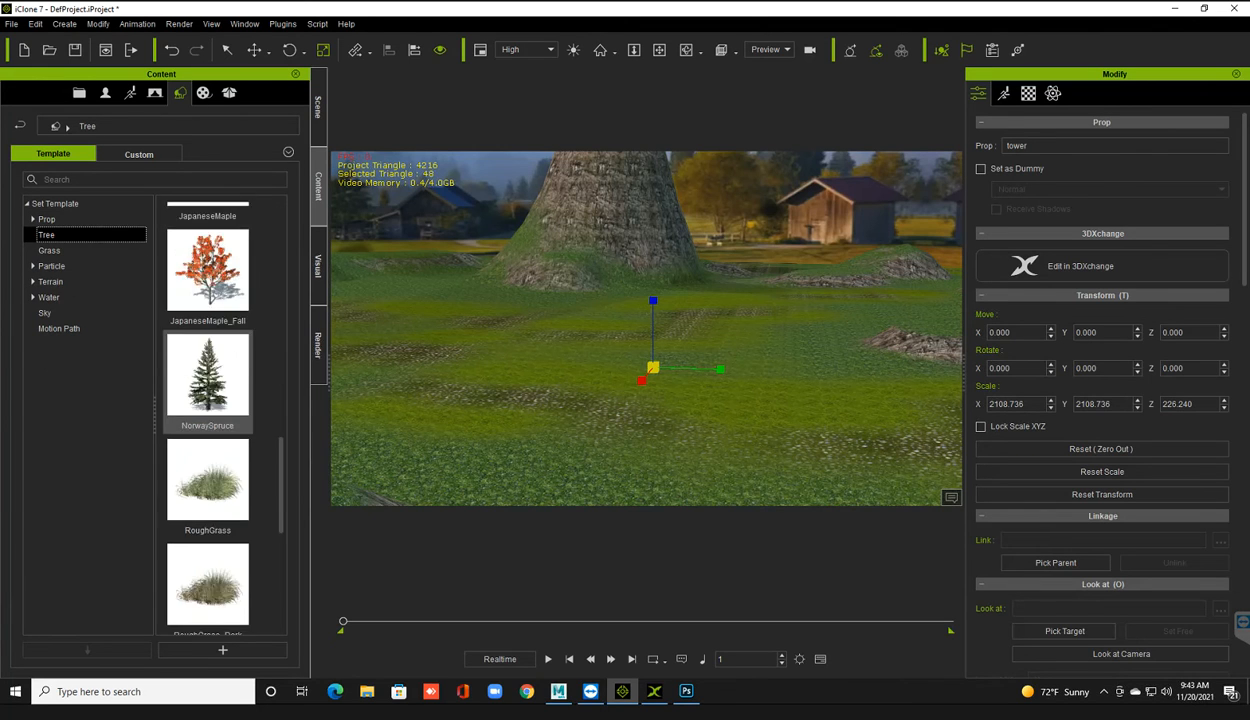
scroll(208, 350, down, 1)
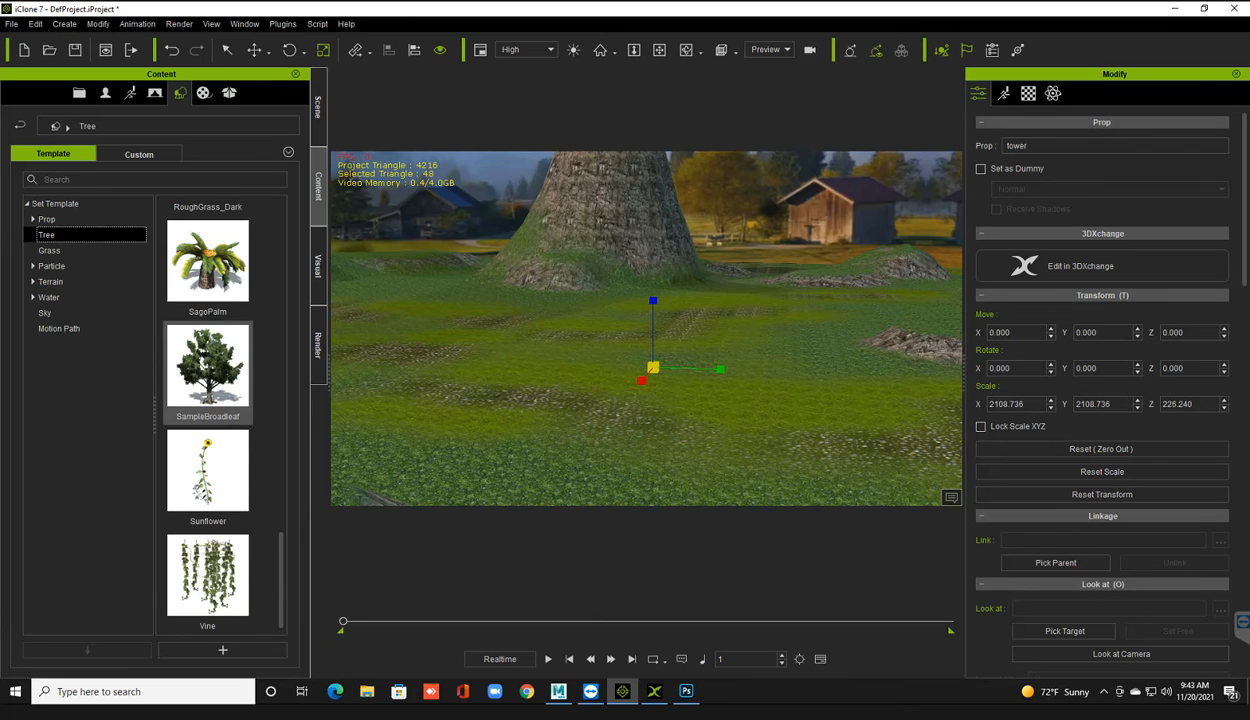
scroll(208, 365, up, 12)
scroll(208, 365, down, 12)
double_click(208, 365)
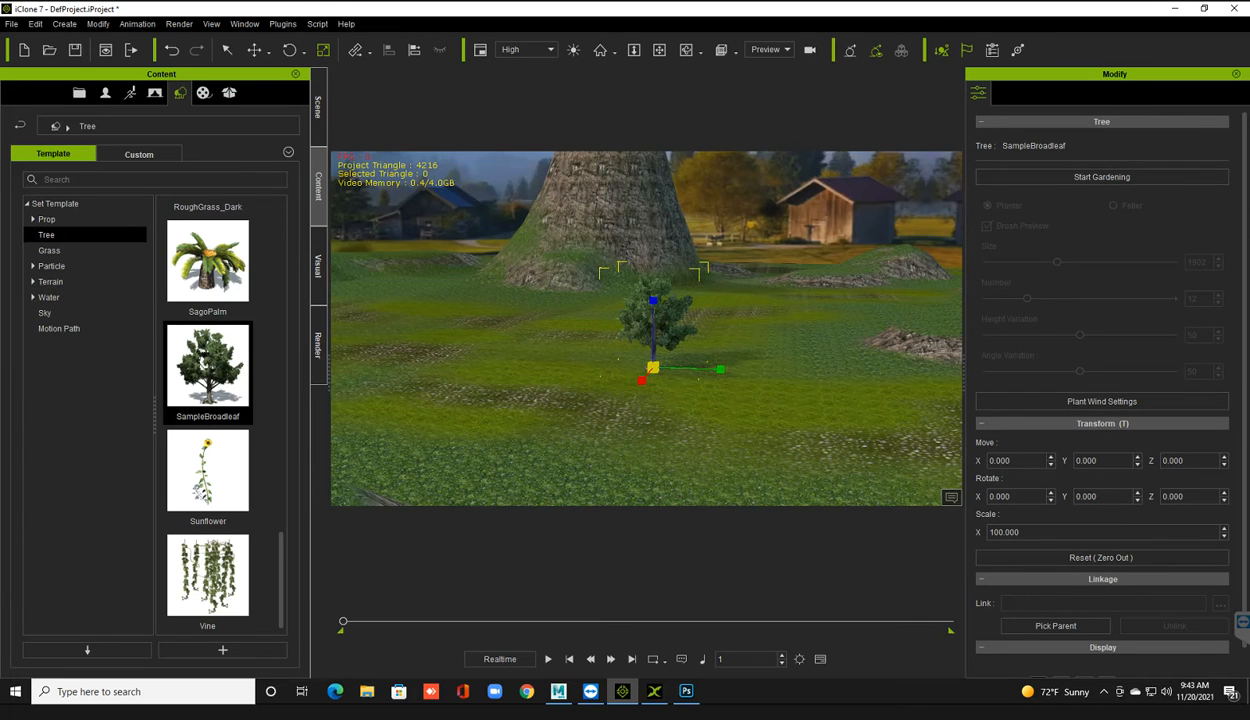
Step: Start gardening with the SampleBroadleaf tree as planter and set the number of trees per brush to 5
click(1102, 177)
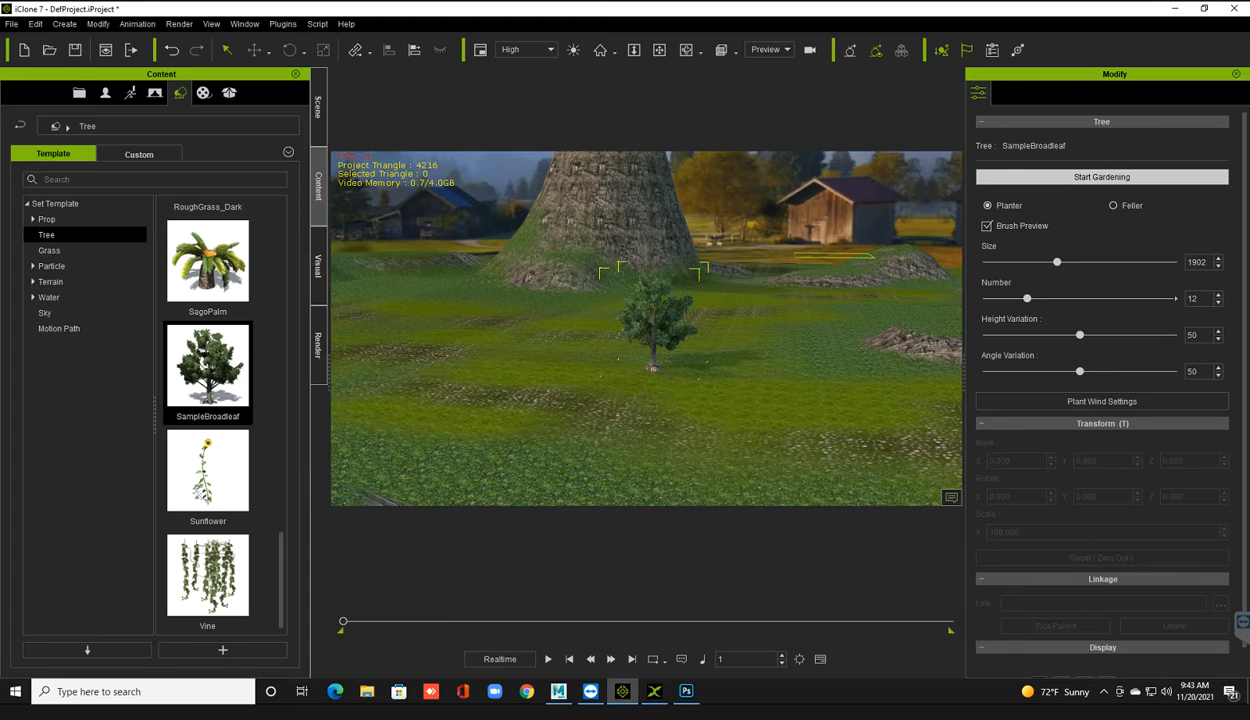
click(778, 330)
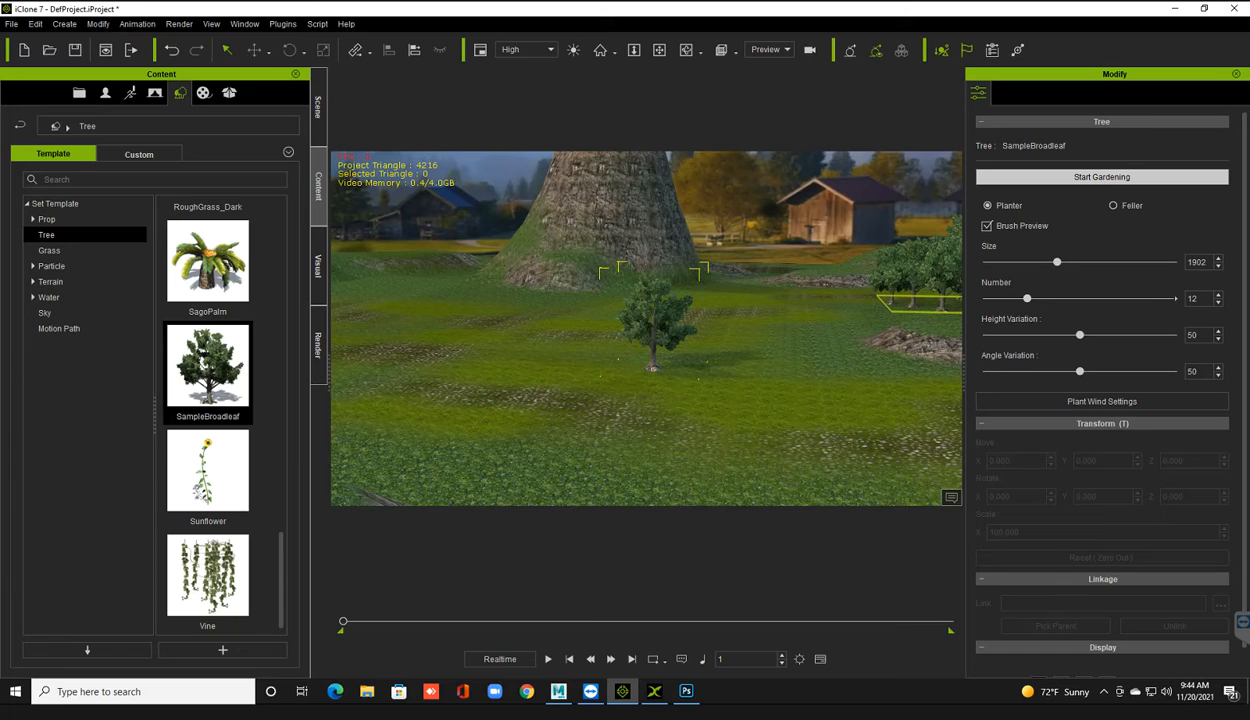
click(1218, 303)
click(1218, 303)
click(1218, 303)
click(1218, 303)
click(1218, 303)
click(1218, 303)
click(1218, 303)
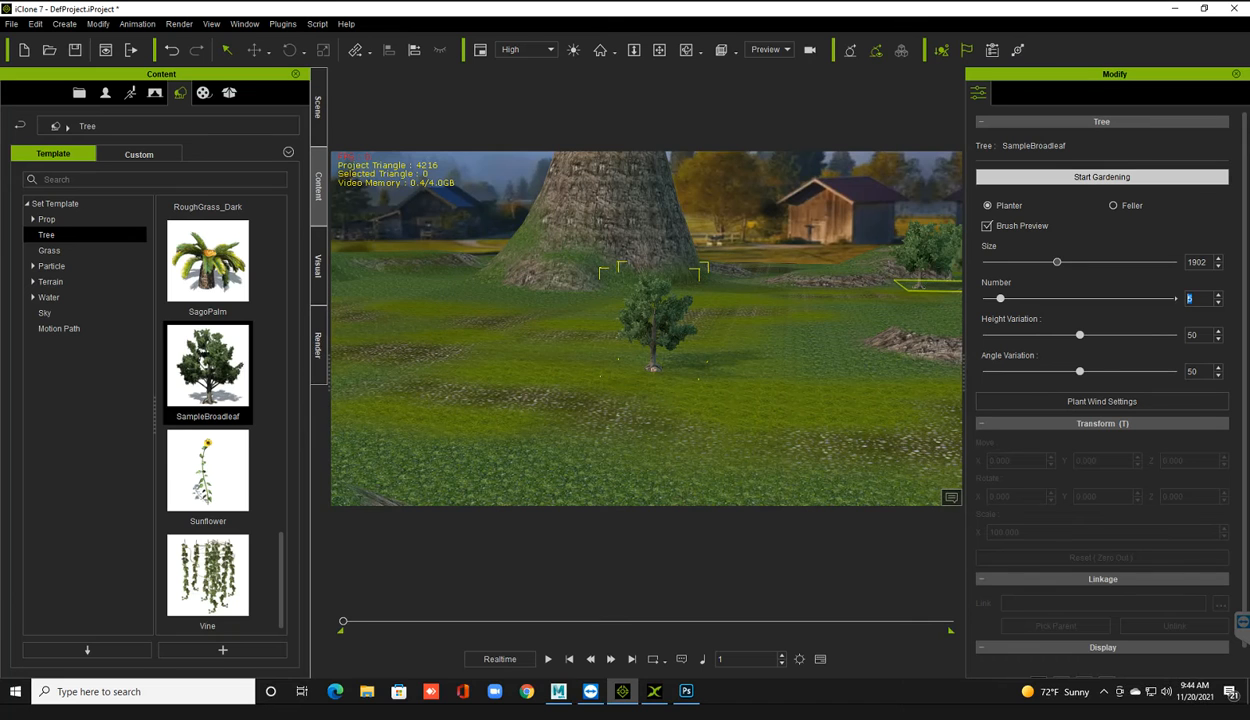
Step: Set the gardening size to 1321 and height variation to 33, plant several tree clusters across the terrain, and end gardening
drag(1057, 262, 1035, 262)
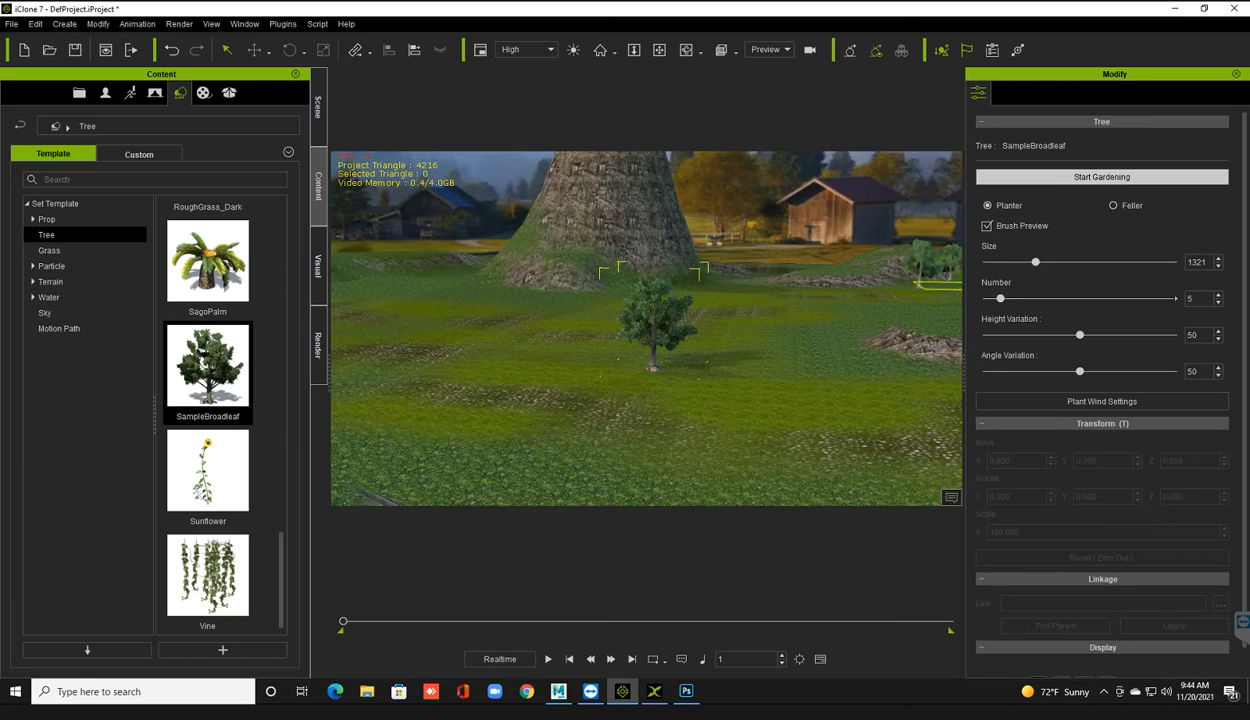
drag(1080, 335, 1048, 335)
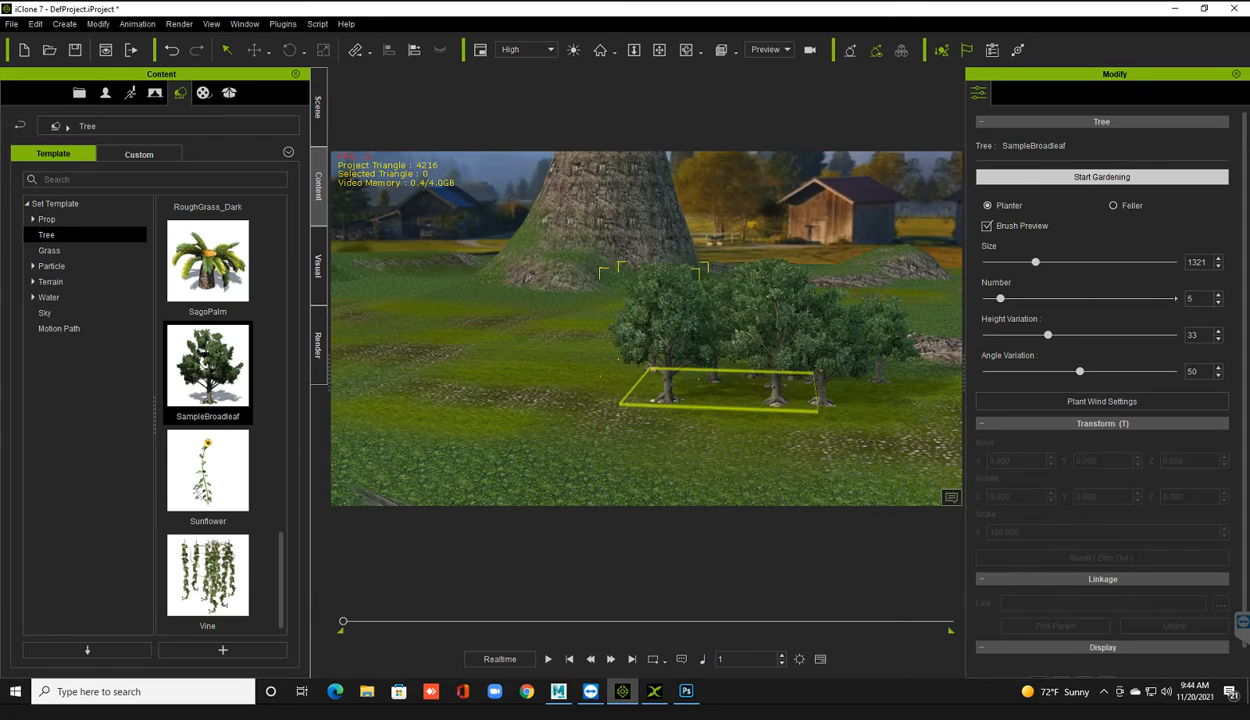
click(633, 386)
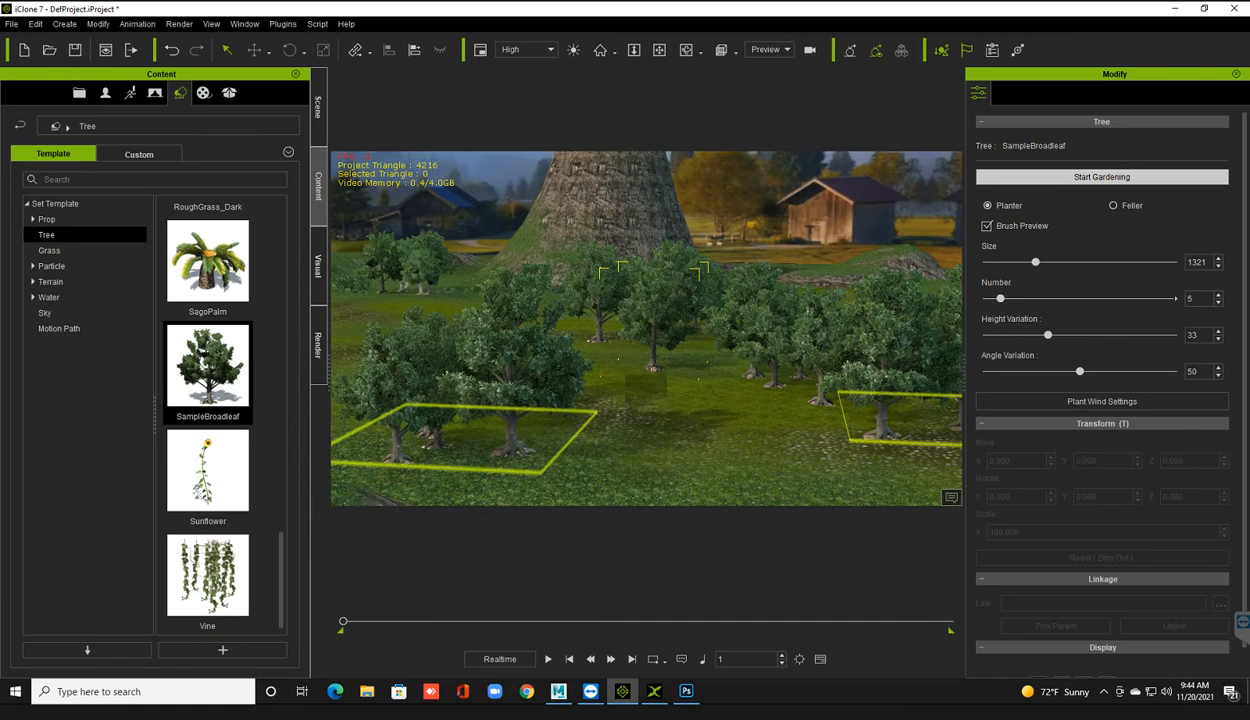
click(1102, 177)
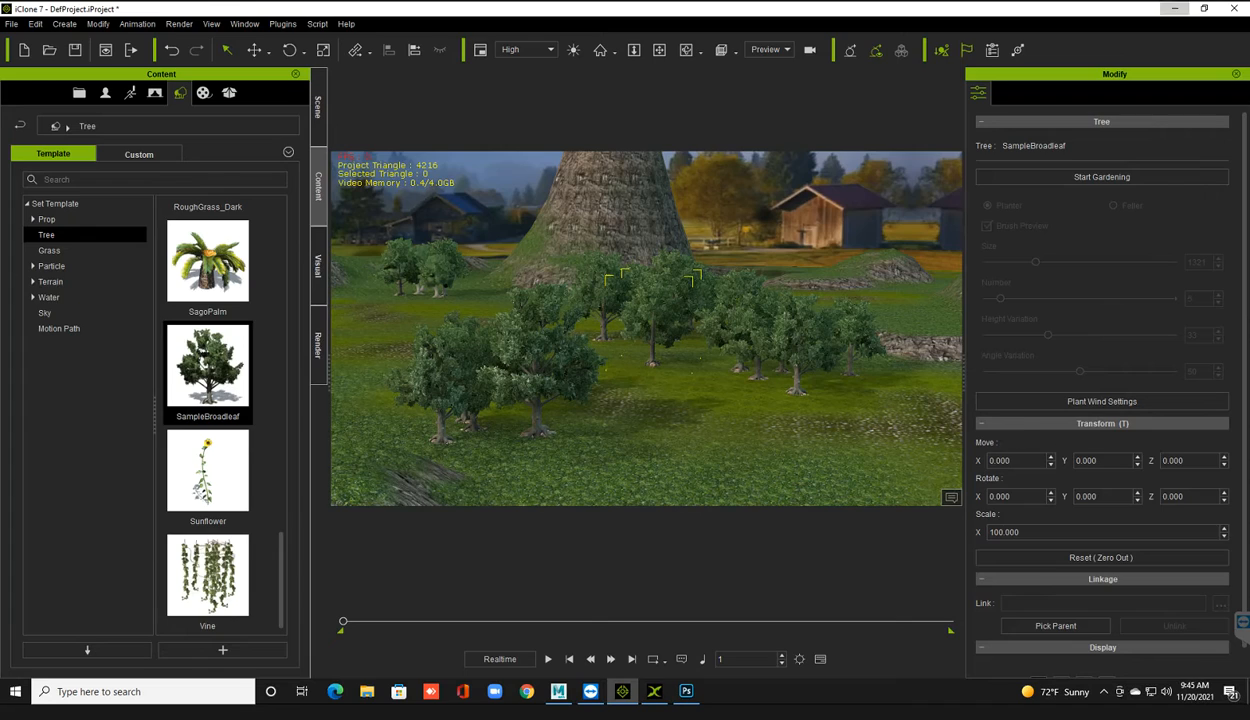
click(1175, 8)
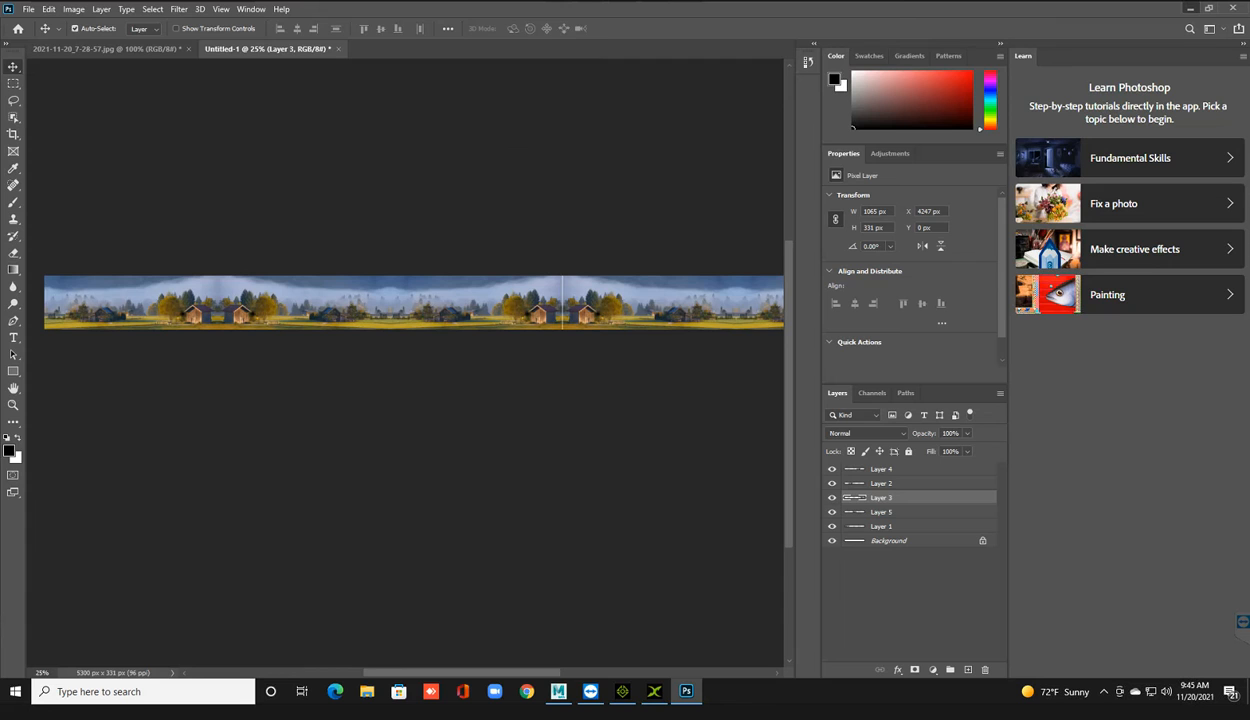
click(1190, 8)
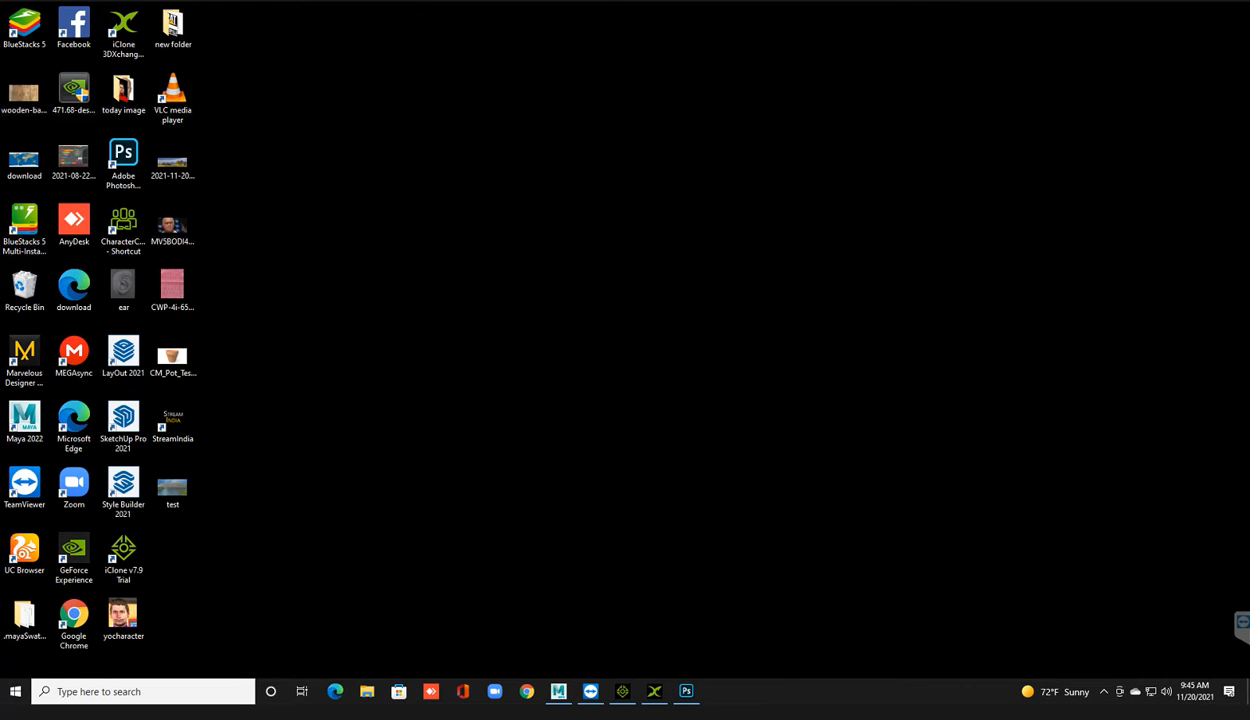
click(622, 691)
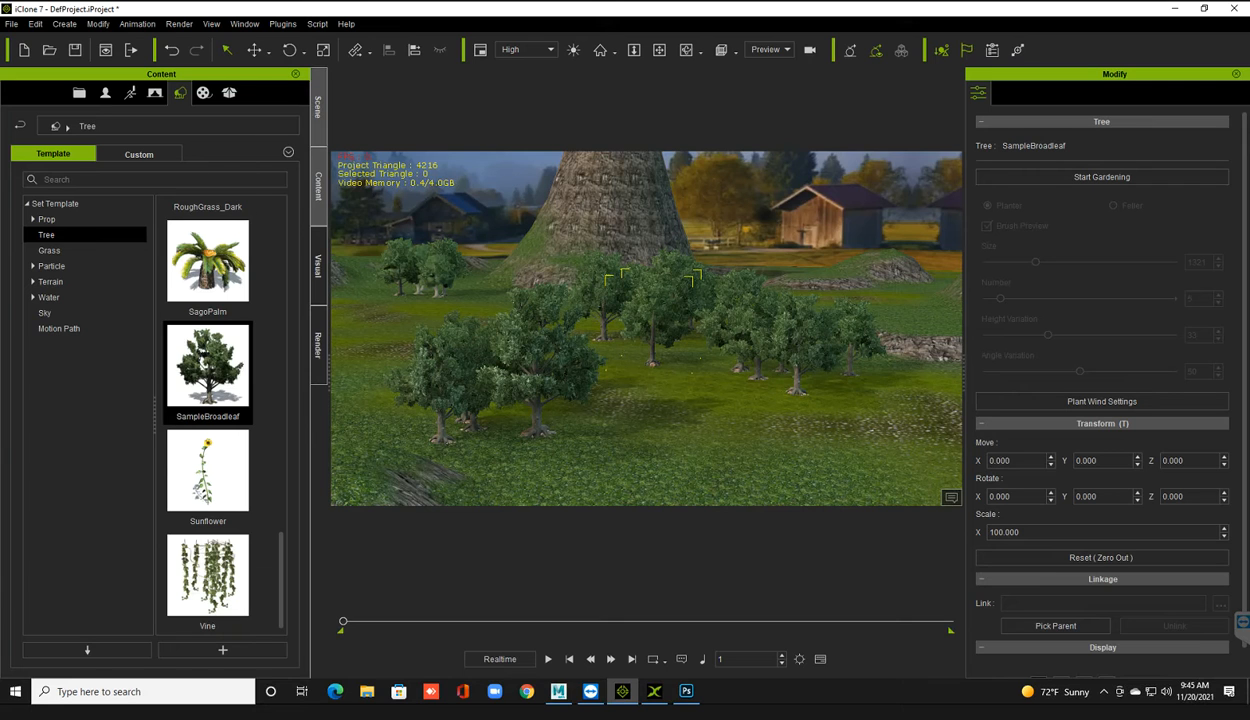
Step: Review the tower prop's settings in the scene list and examine the Butte terrain's Height Map and Mask images
click(318, 107)
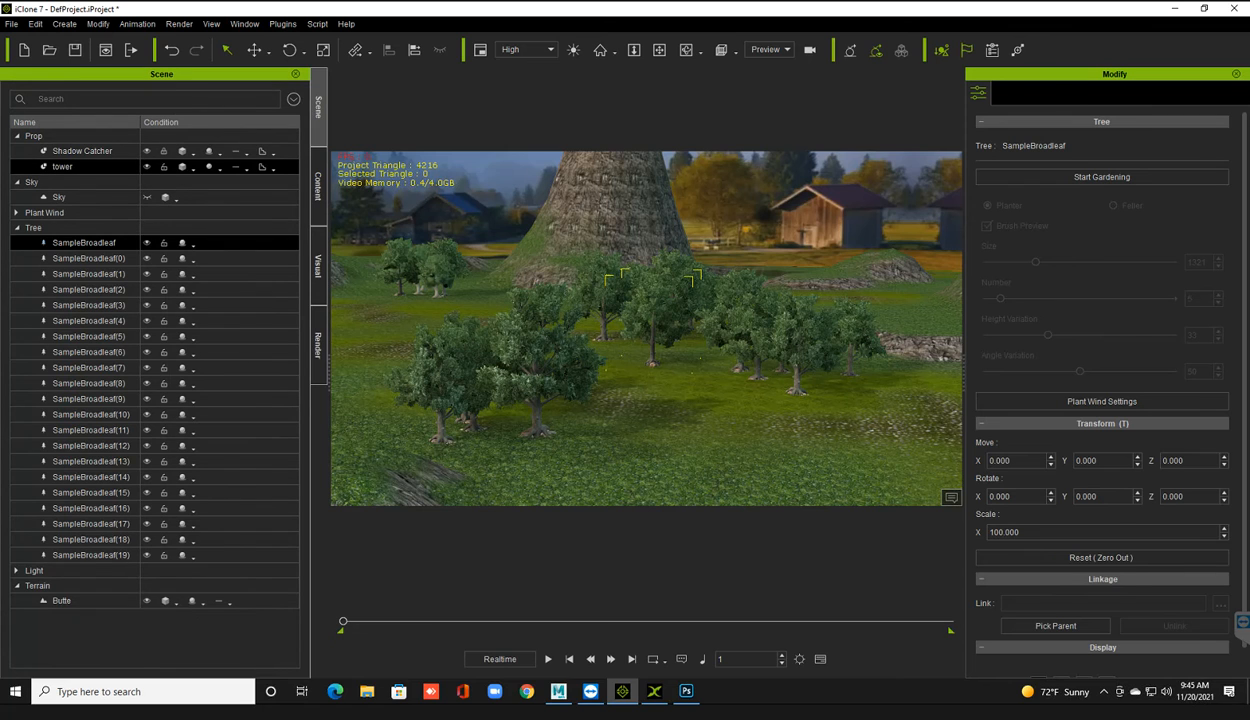
click(64, 167)
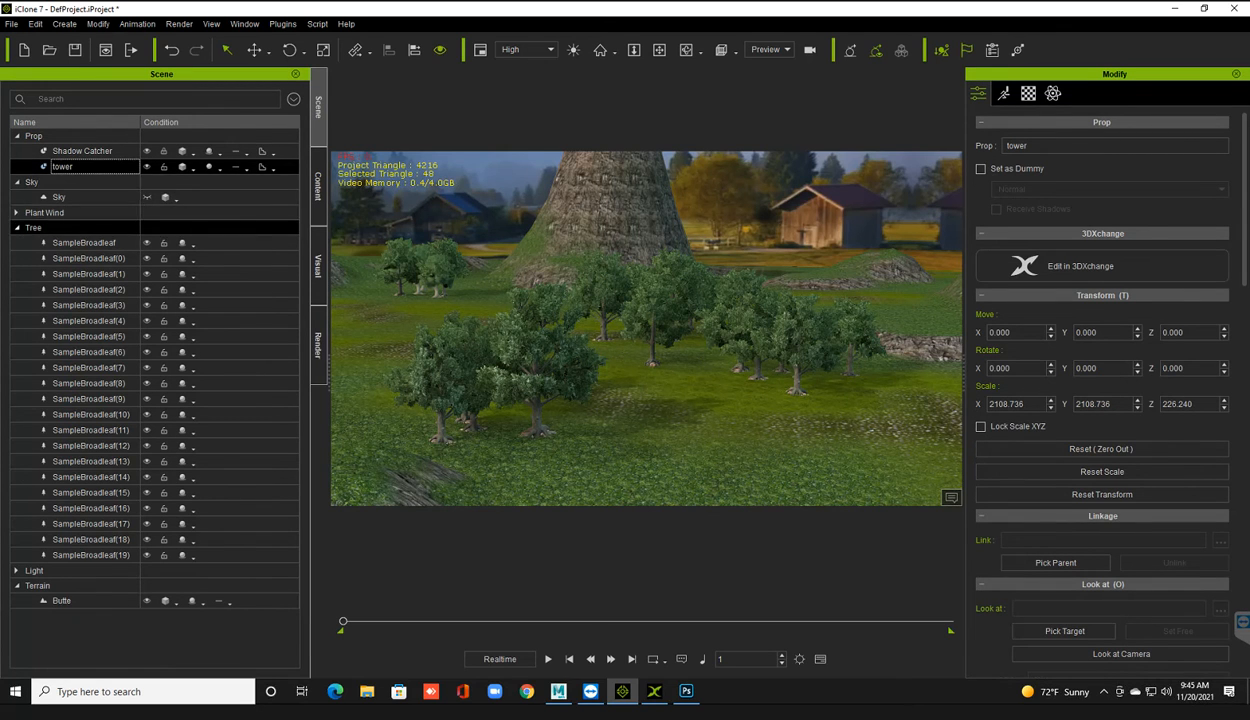
click(64, 601)
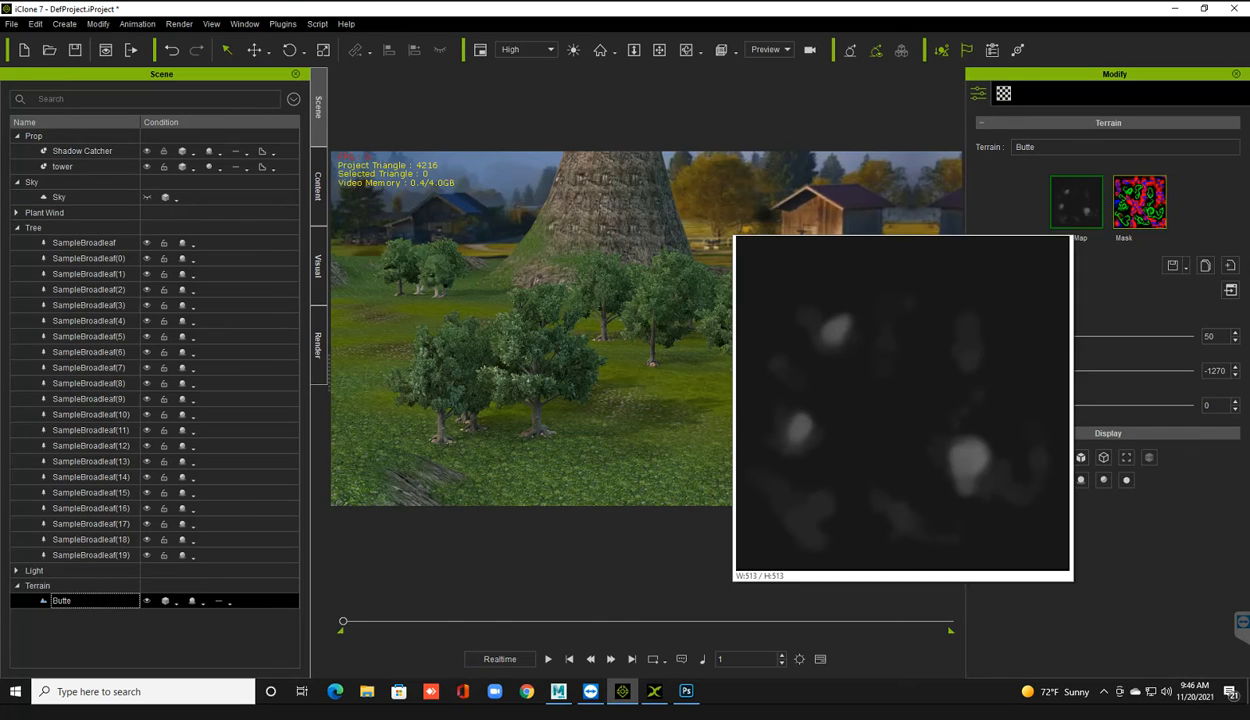
mouse_move(1075, 210)
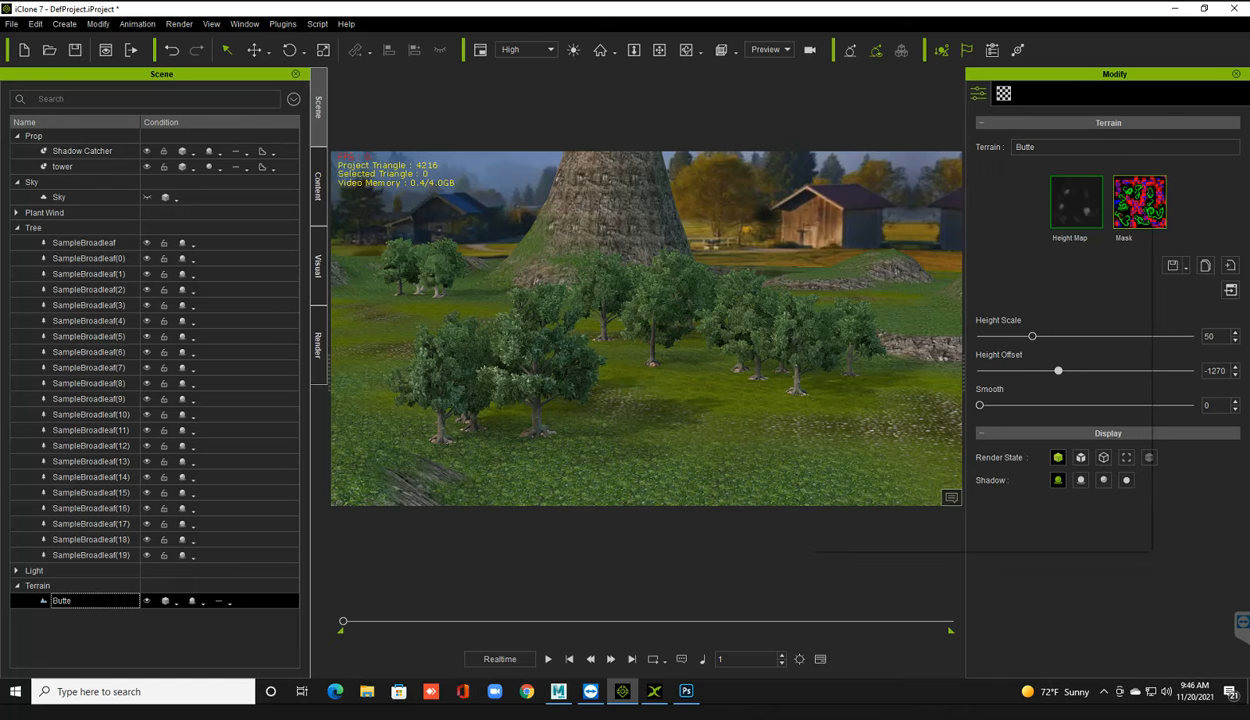
mouse_move(1139, 201)
mouse_move(1076, 201)
Step: Switch to Photoshop and create a new white RGB document of 1065 x 331 pixels at 96 pixels/inch
click(686, 691)
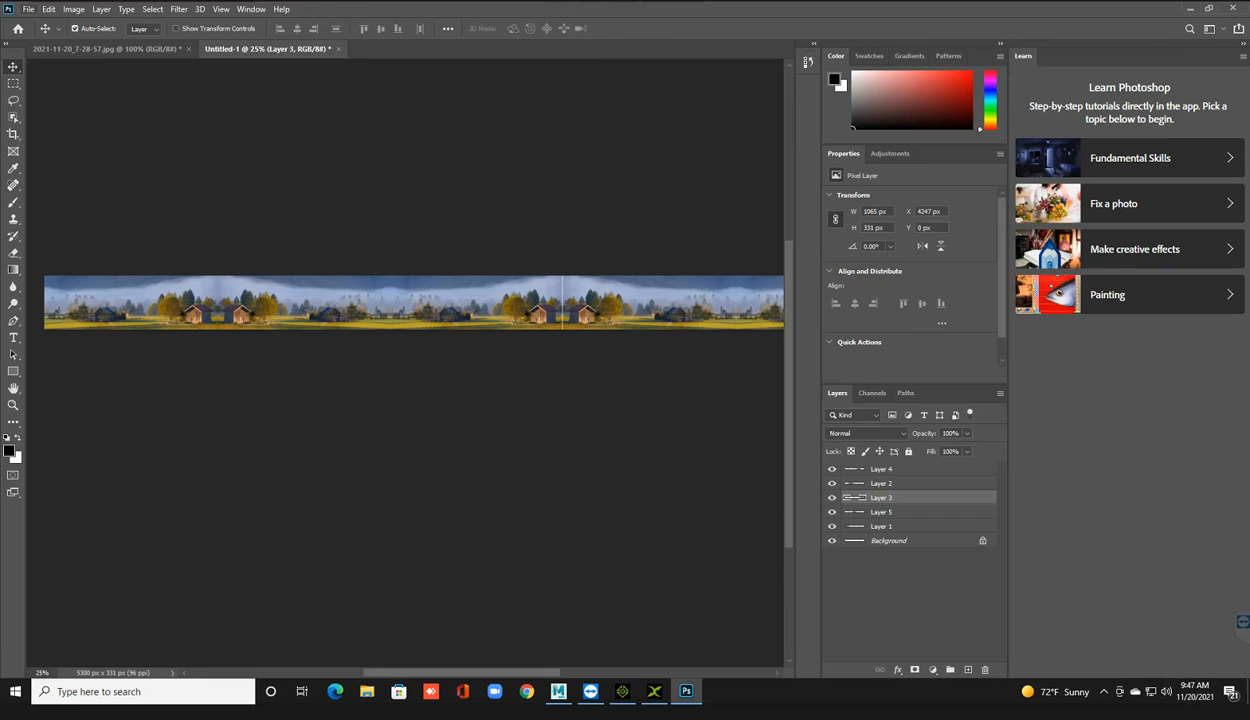
click(29, 9)
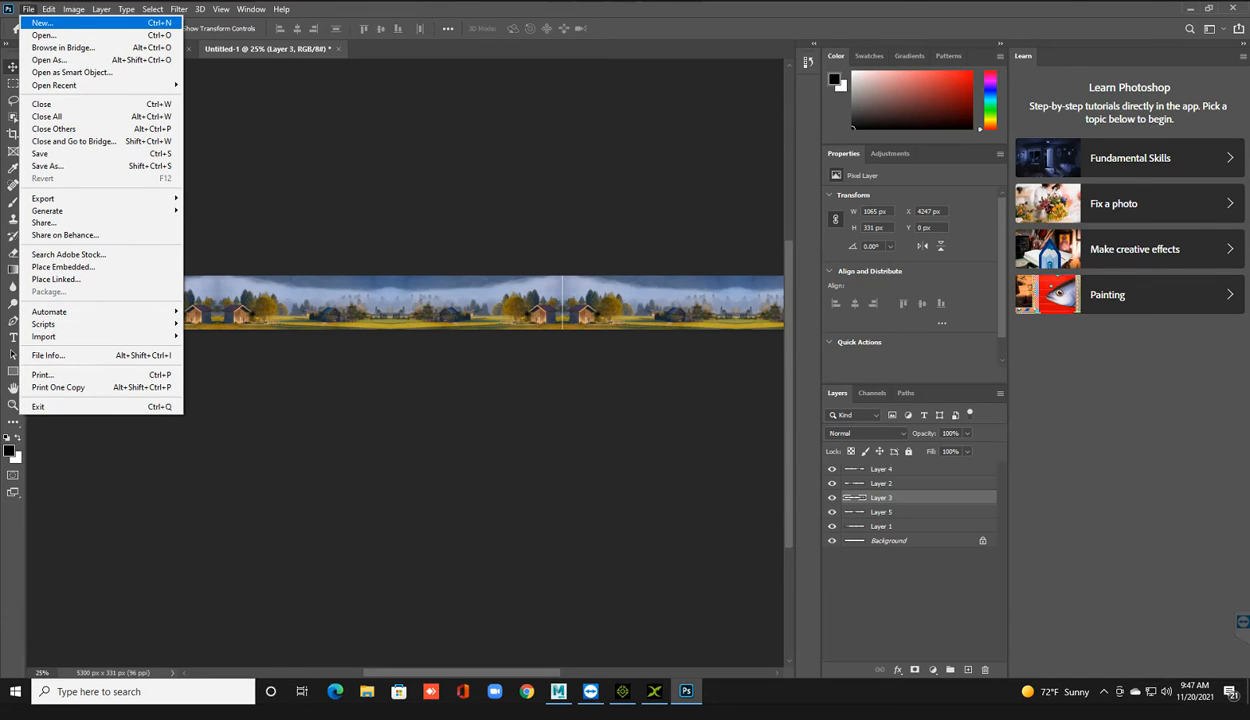
click(41, 22)
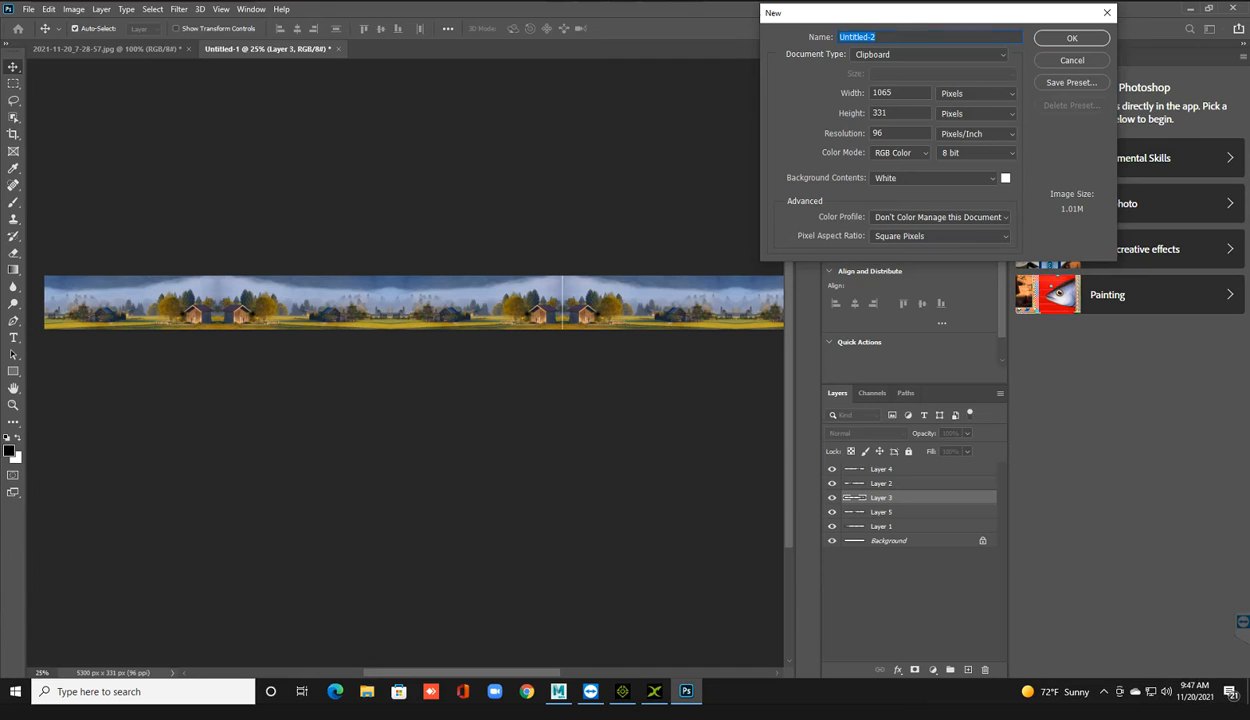
key(Return)
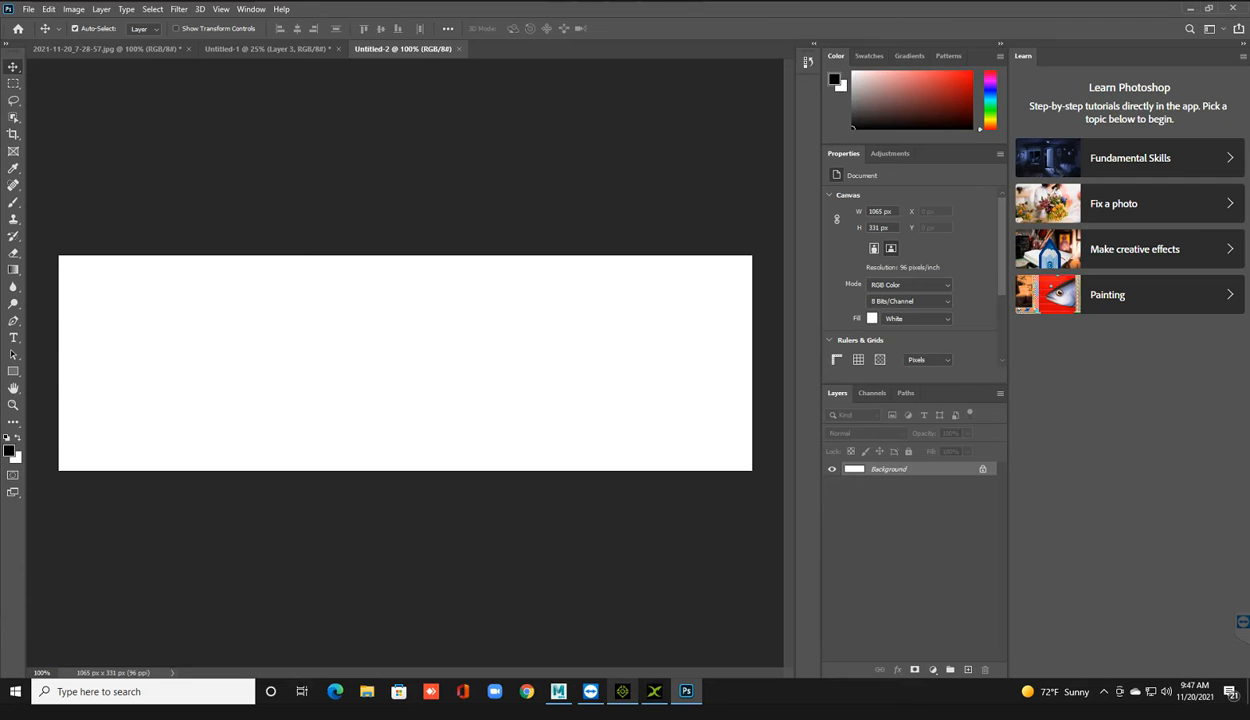
Step: Switch to iClone and send the Butte terrain's Mask image to Photoshop for external editing
click(622, 691)
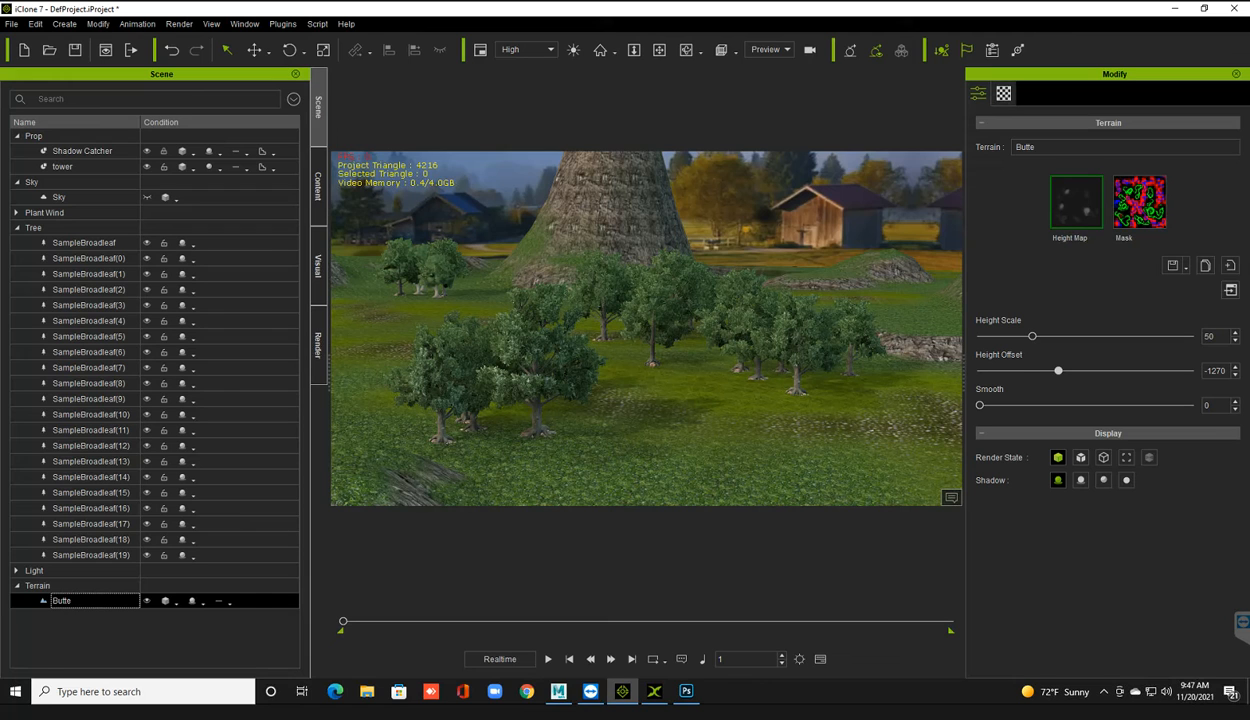
click(1004, 93)
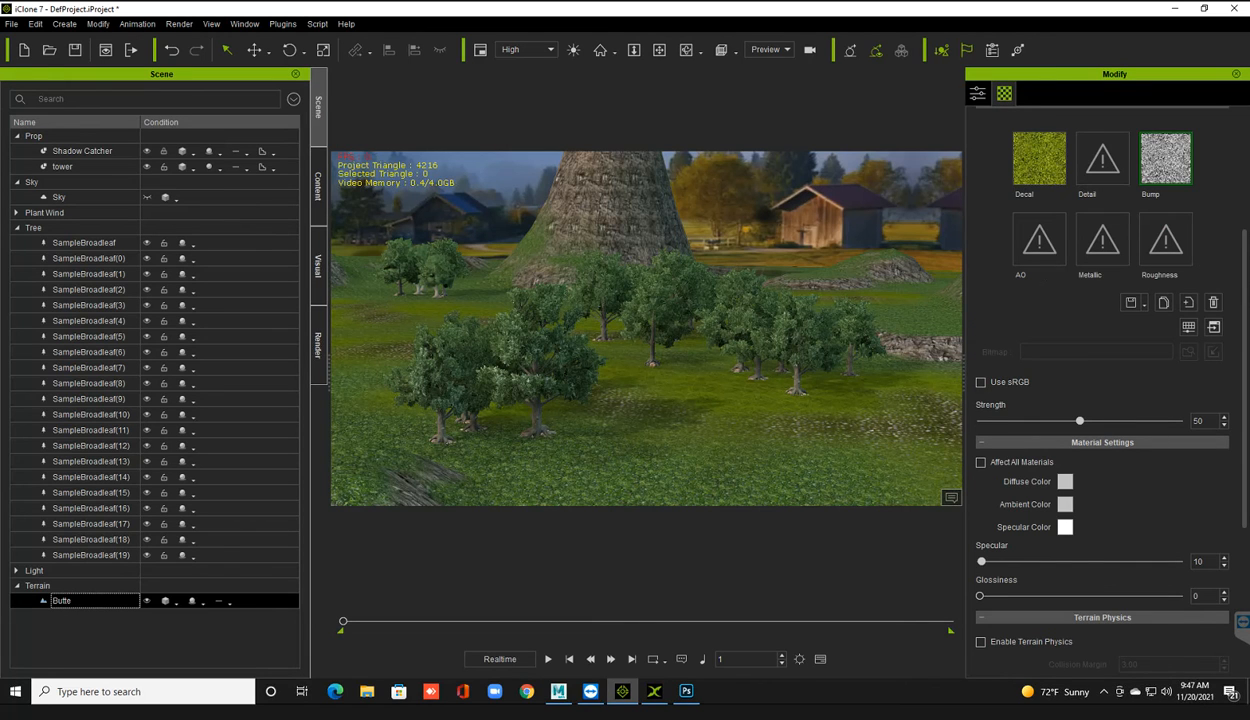
click(978, 93)
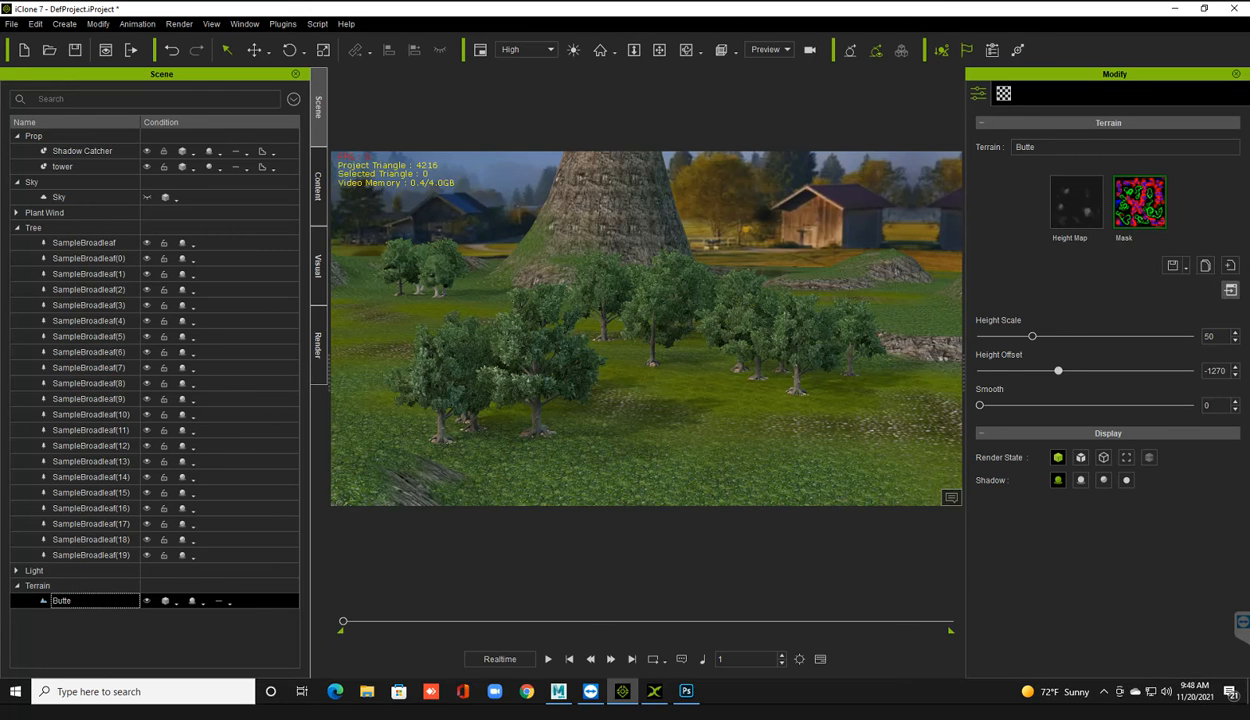
click(1231, 289)
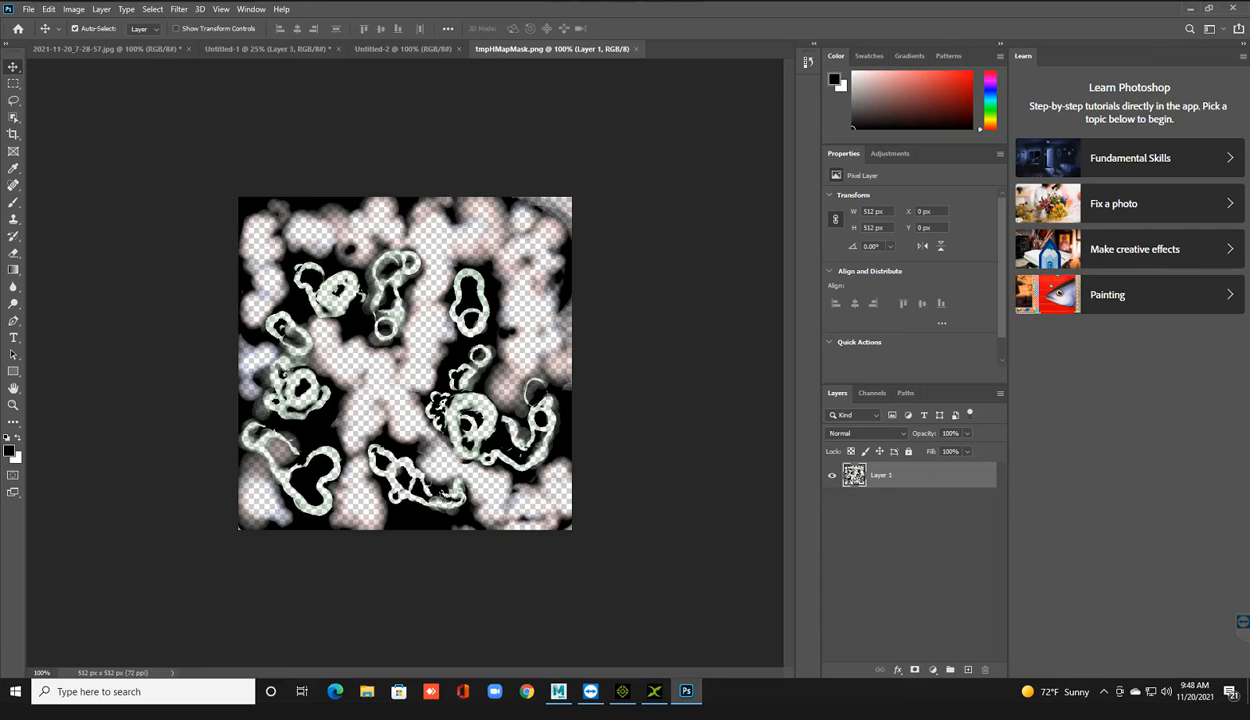
Step: Add an empty layer to the mask image and delete the original Layer 1 artwork
click(967, 669)
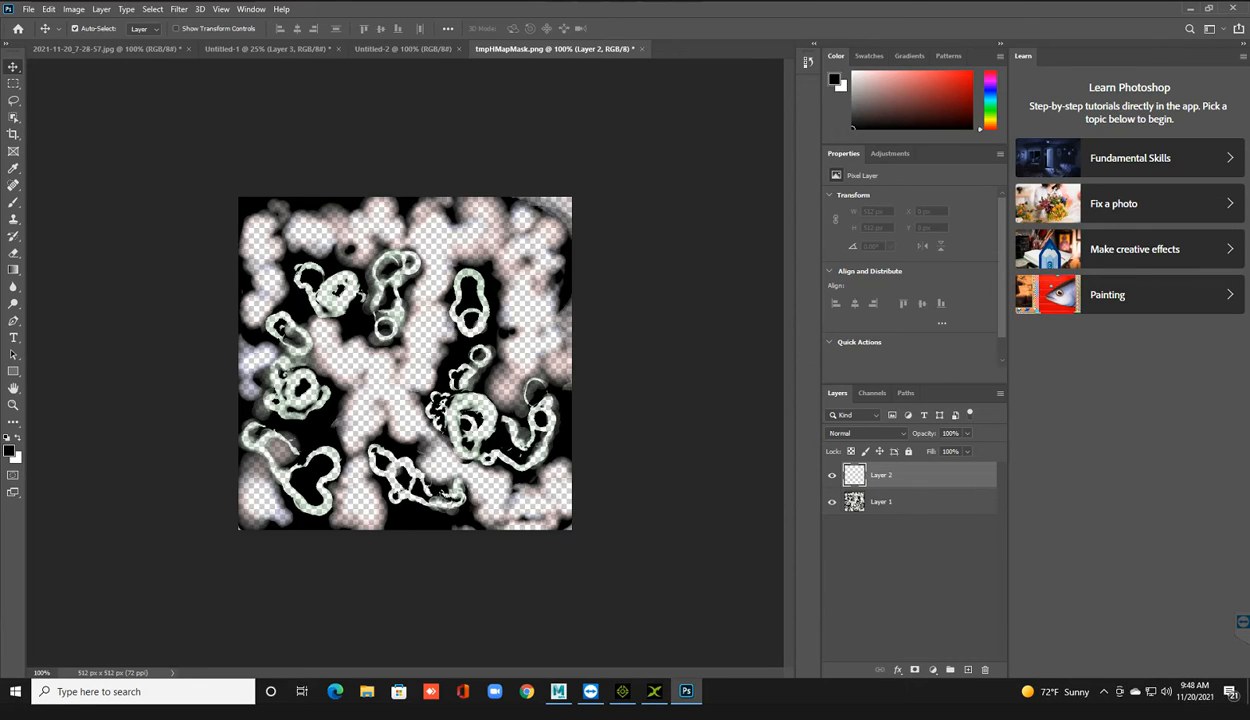
click(918, 502)
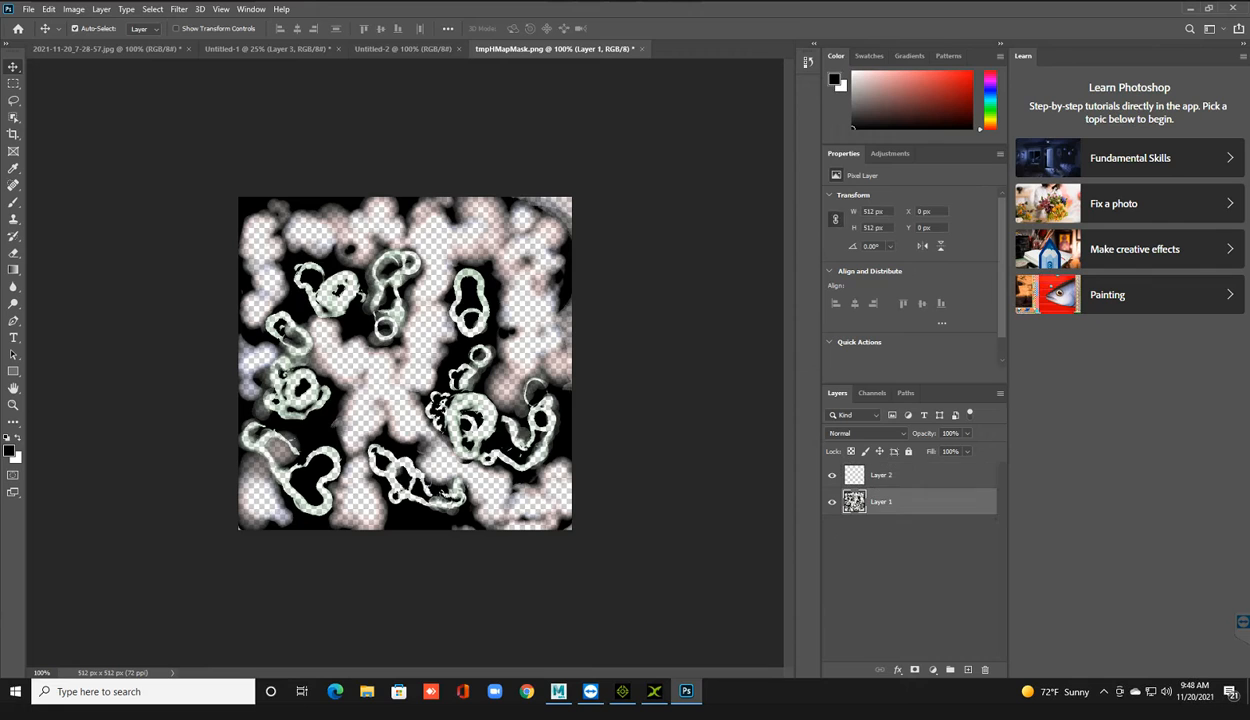
right_click(886, 502)
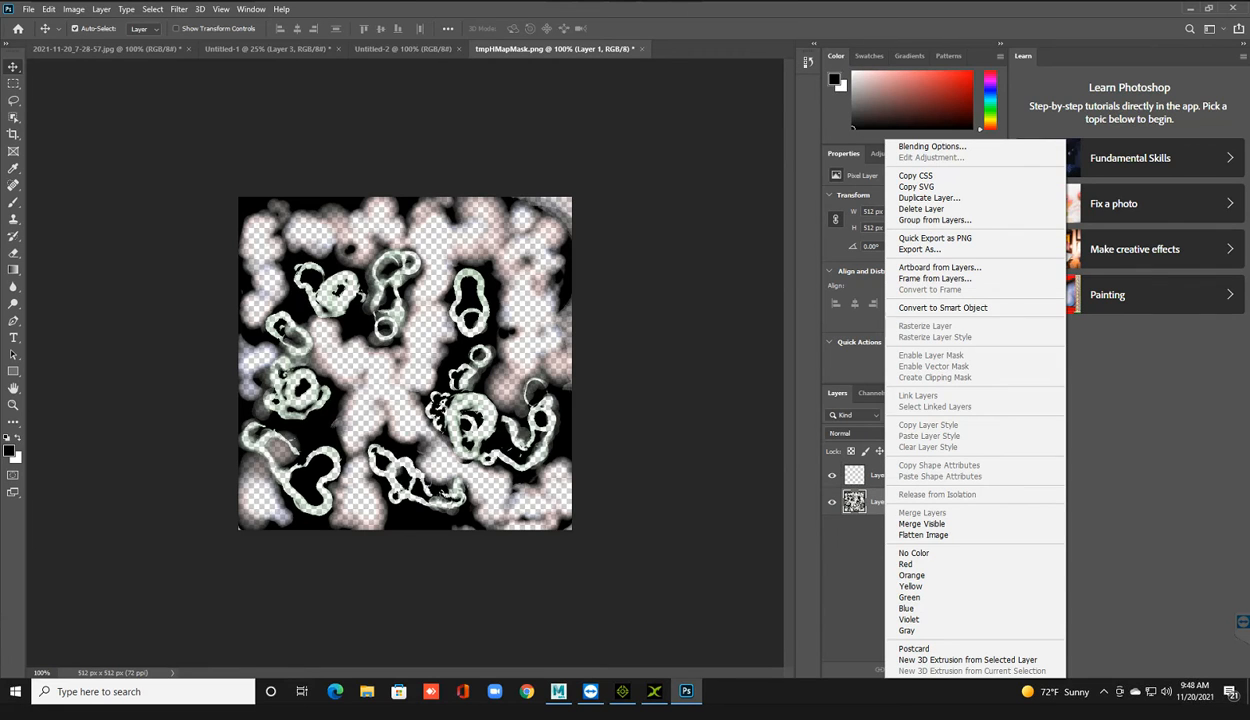
key(Escape)
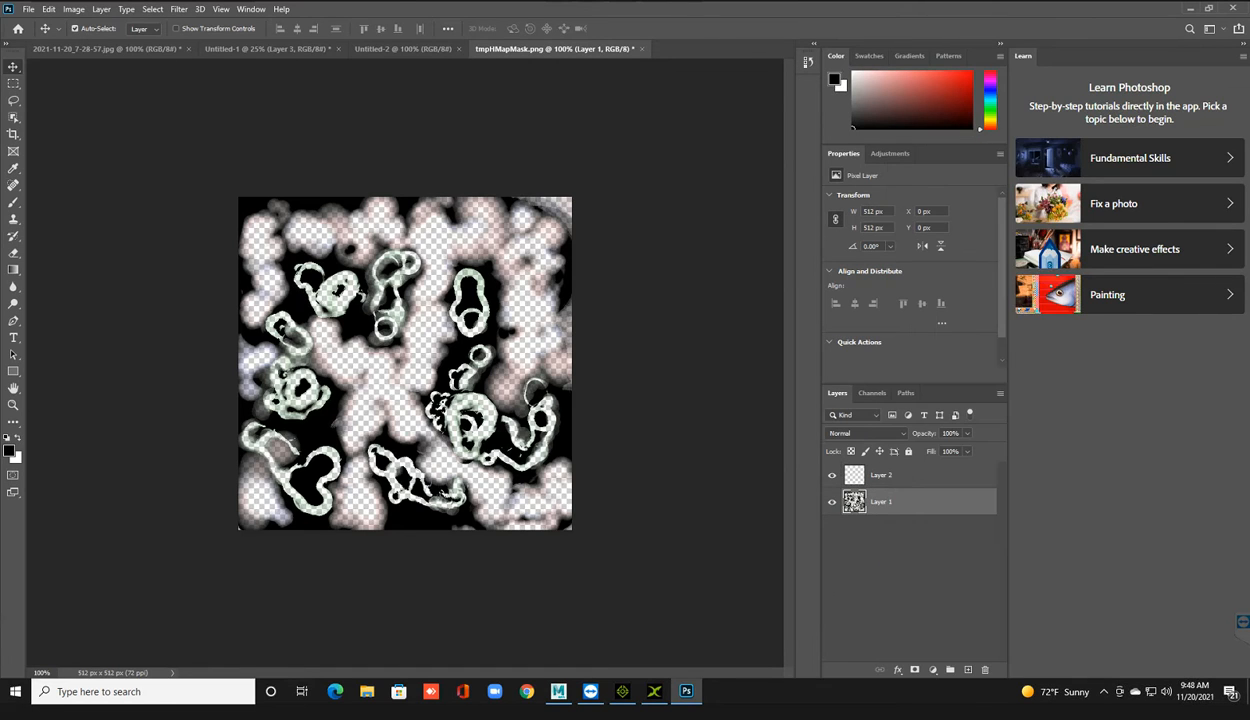
key(Delete)
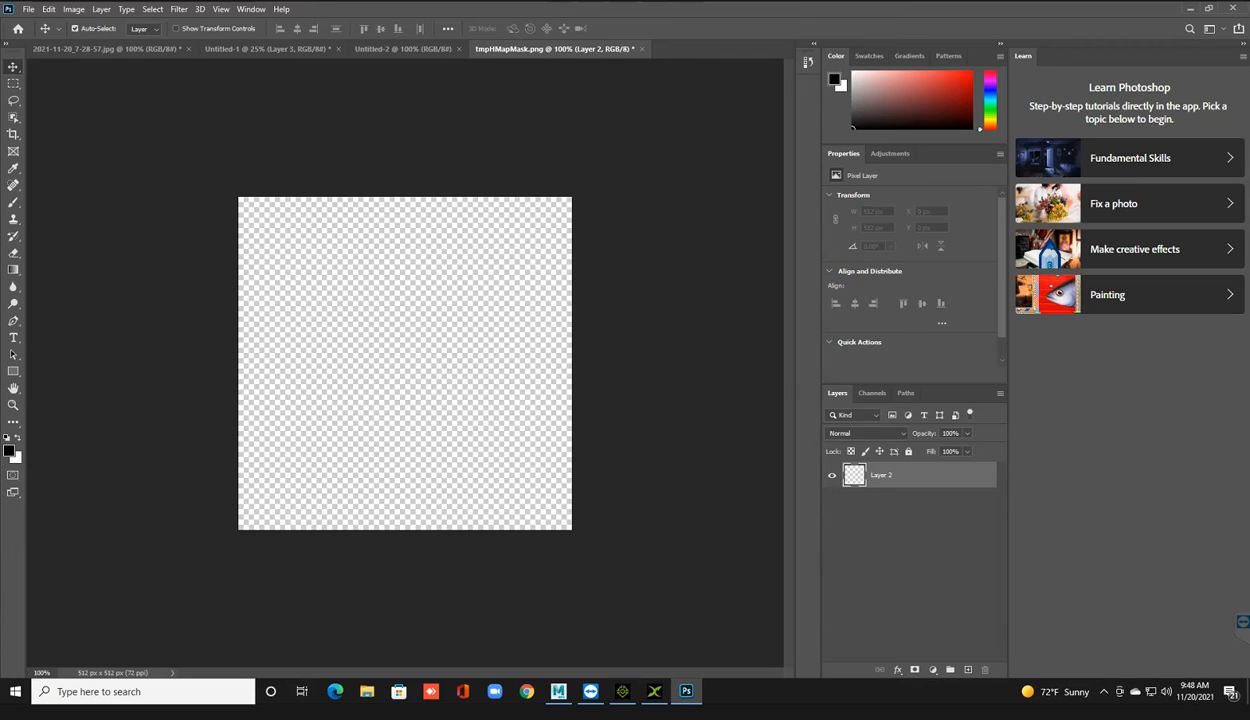
Step: Confirm black (000000) as the foreground color and activate the Brush tool
click(10, 449)
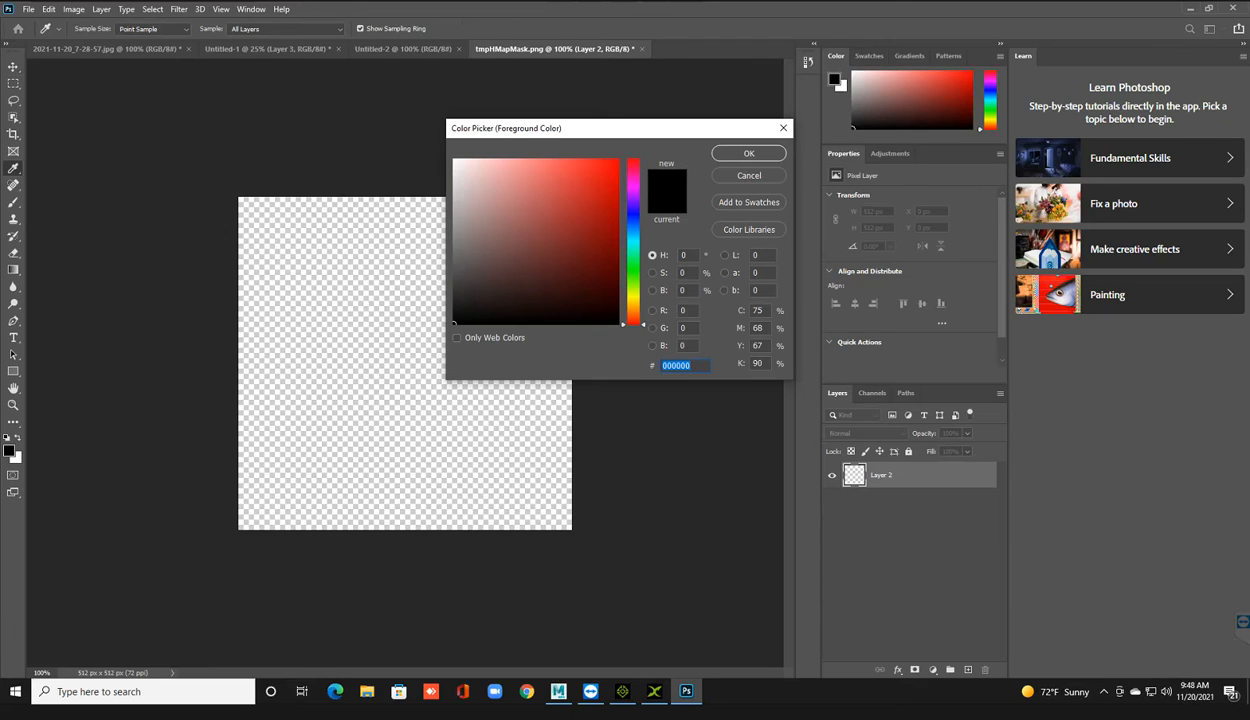
click(749, 153)
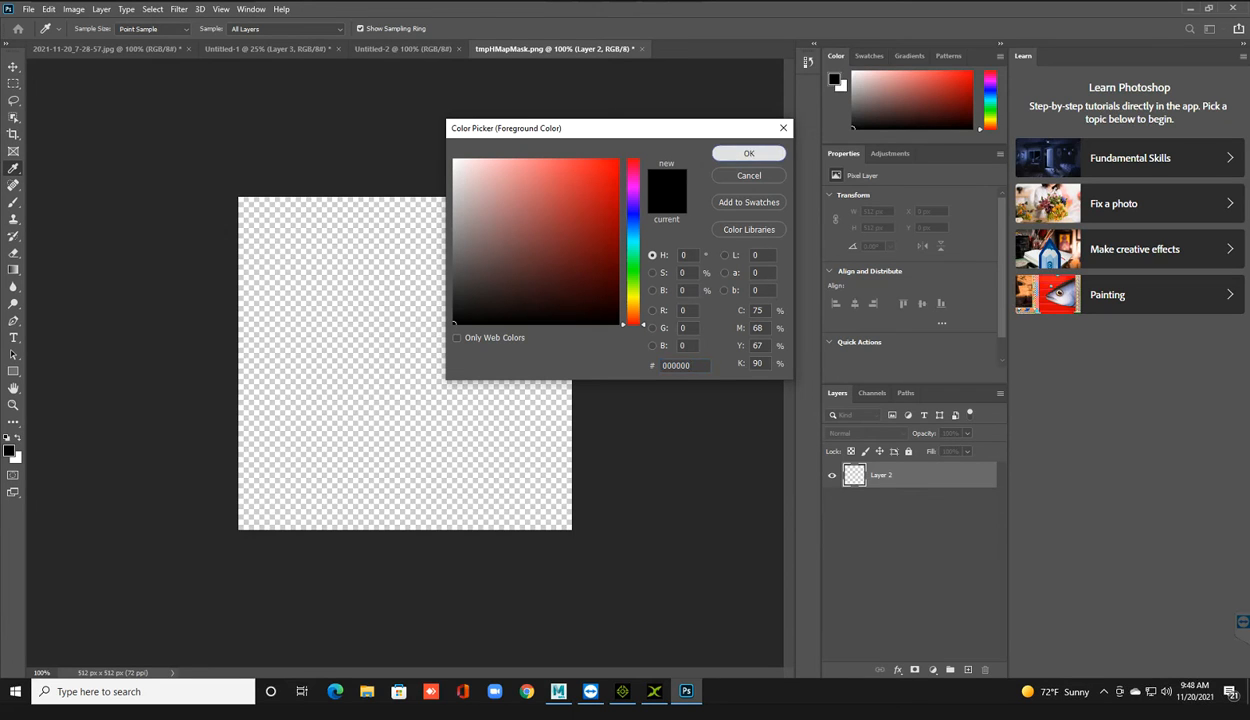
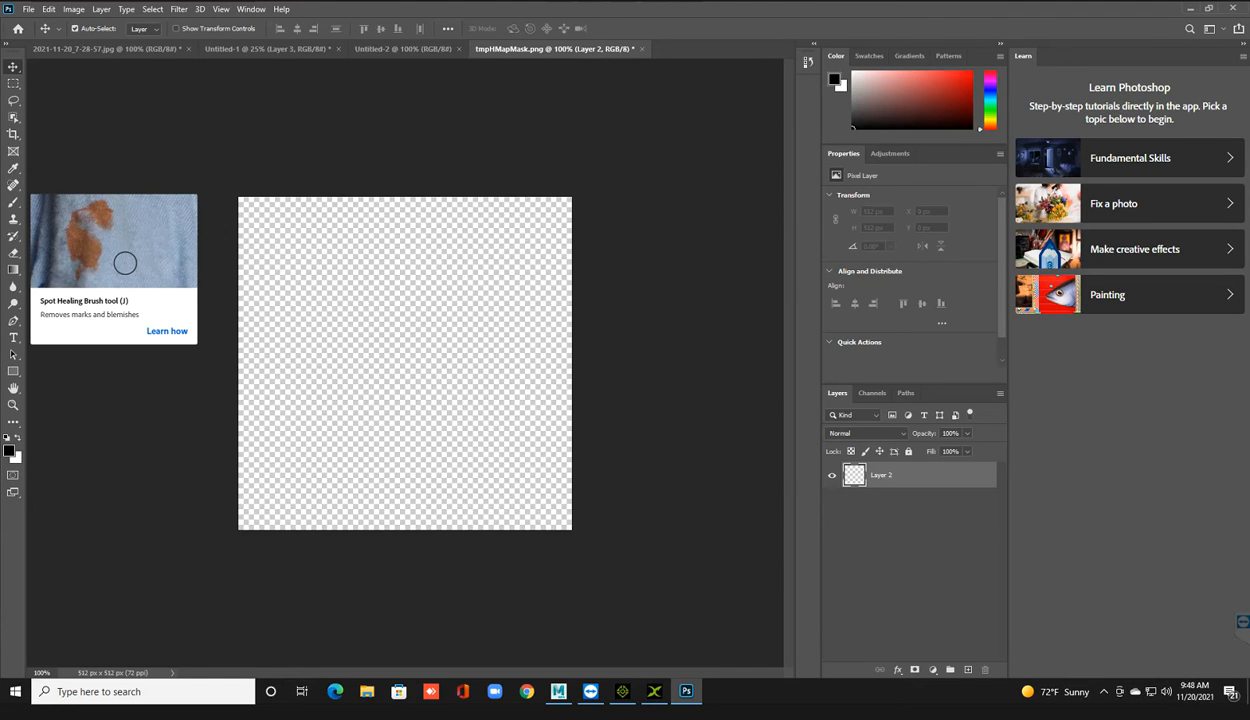
click(13, 202)
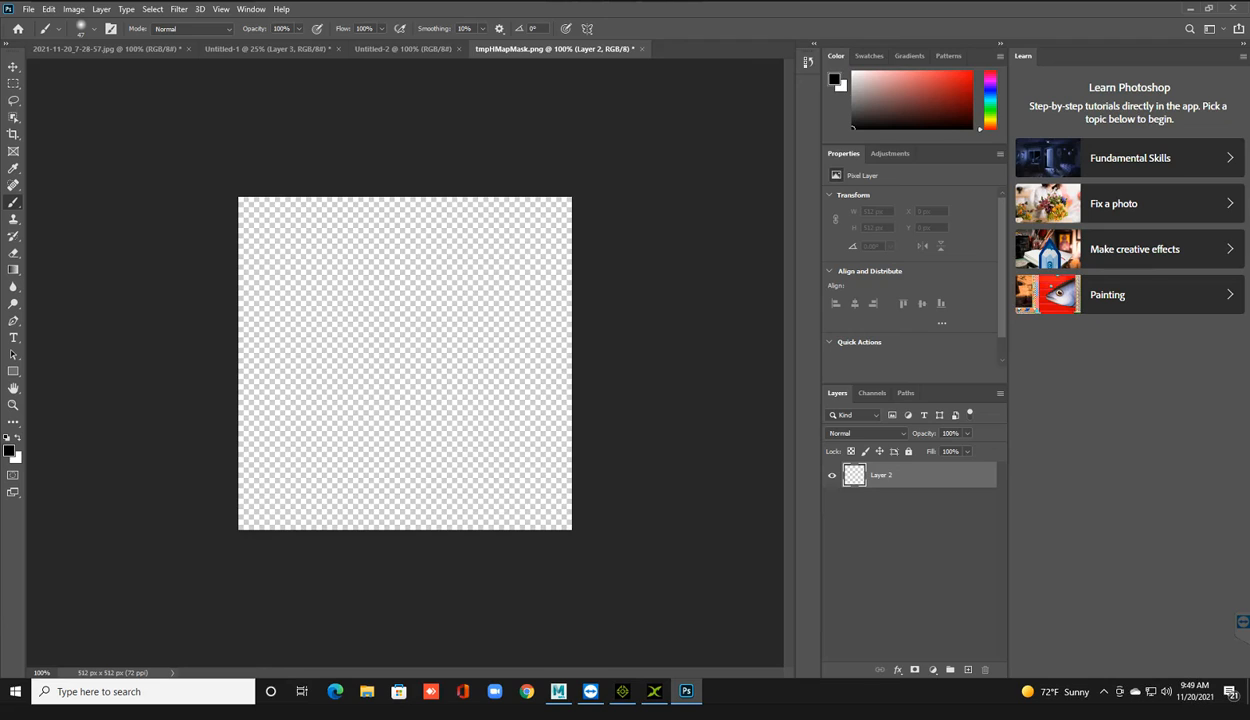
Step: Try a diagonal black stroke on the empty layer with the soft 47 px brush and undo it
click(55, 28)
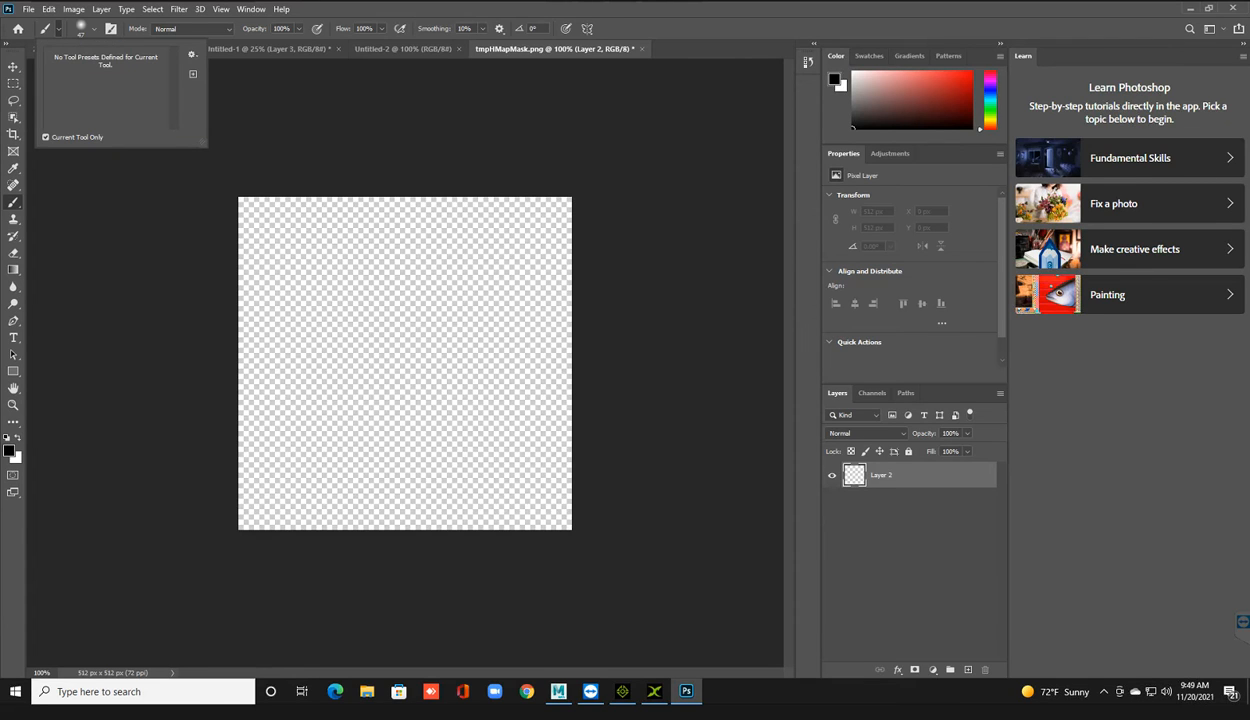
click(94, 29)
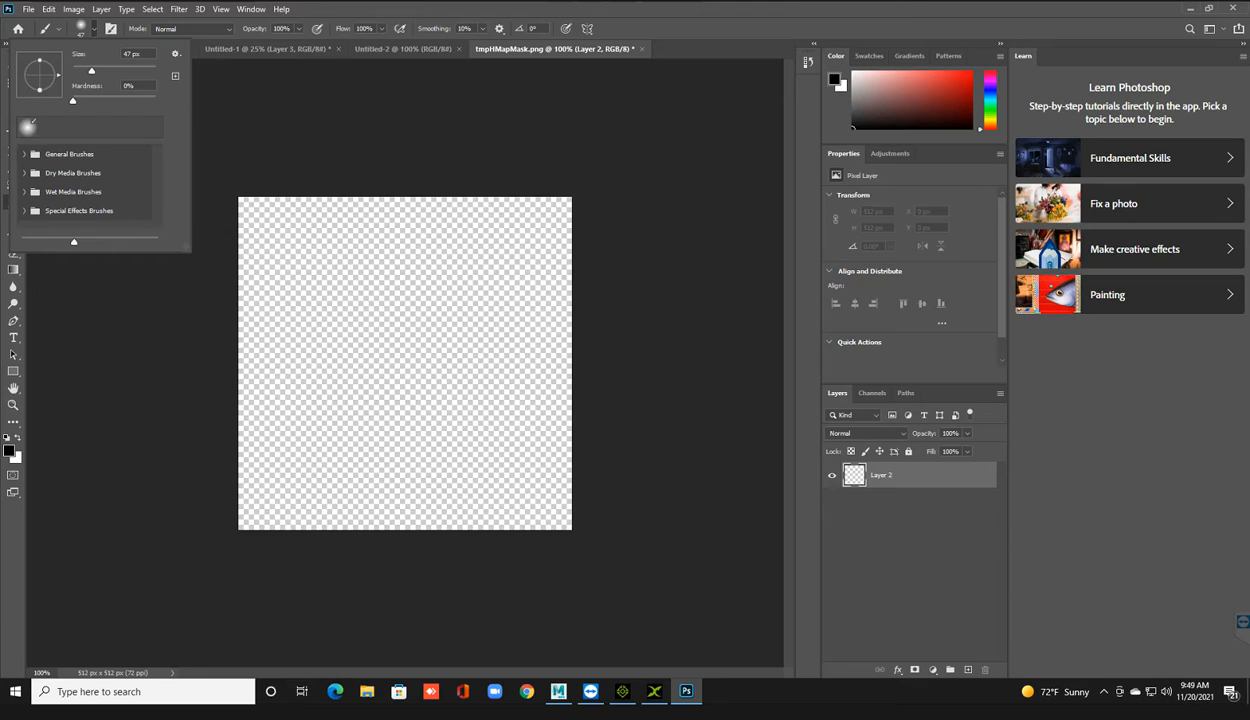
key(Escape)
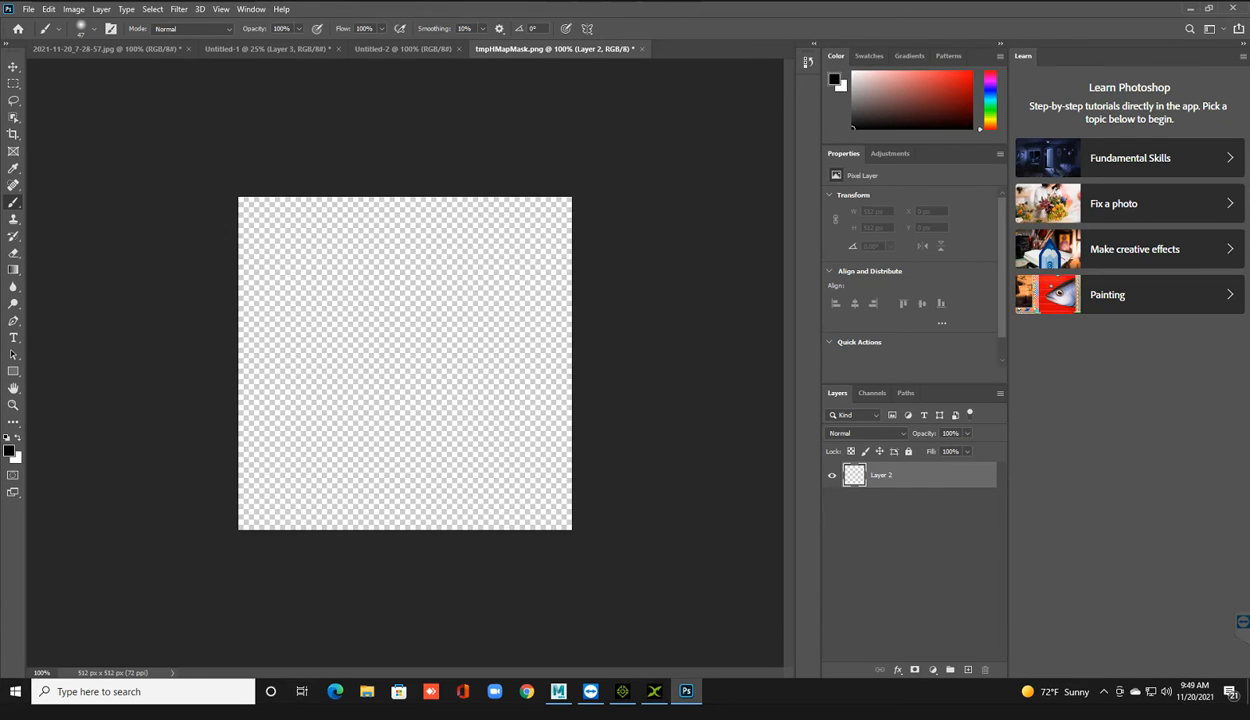
right_click(374, 265)
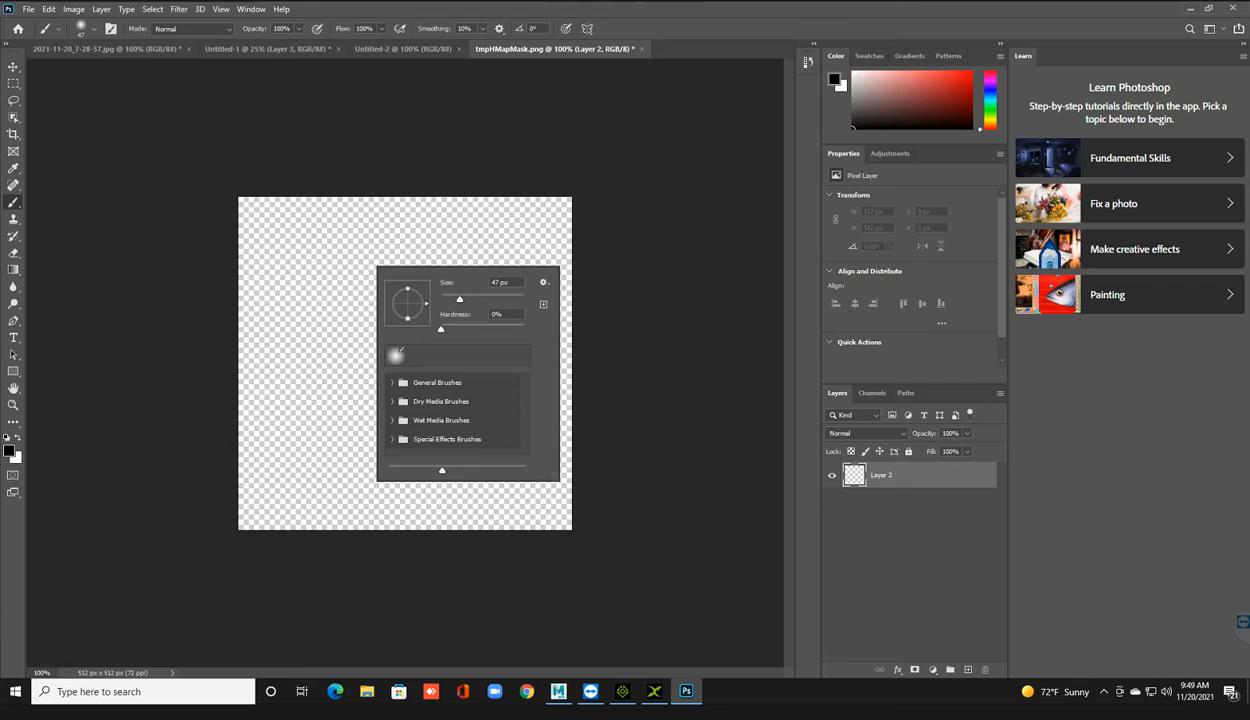
key(Escape)
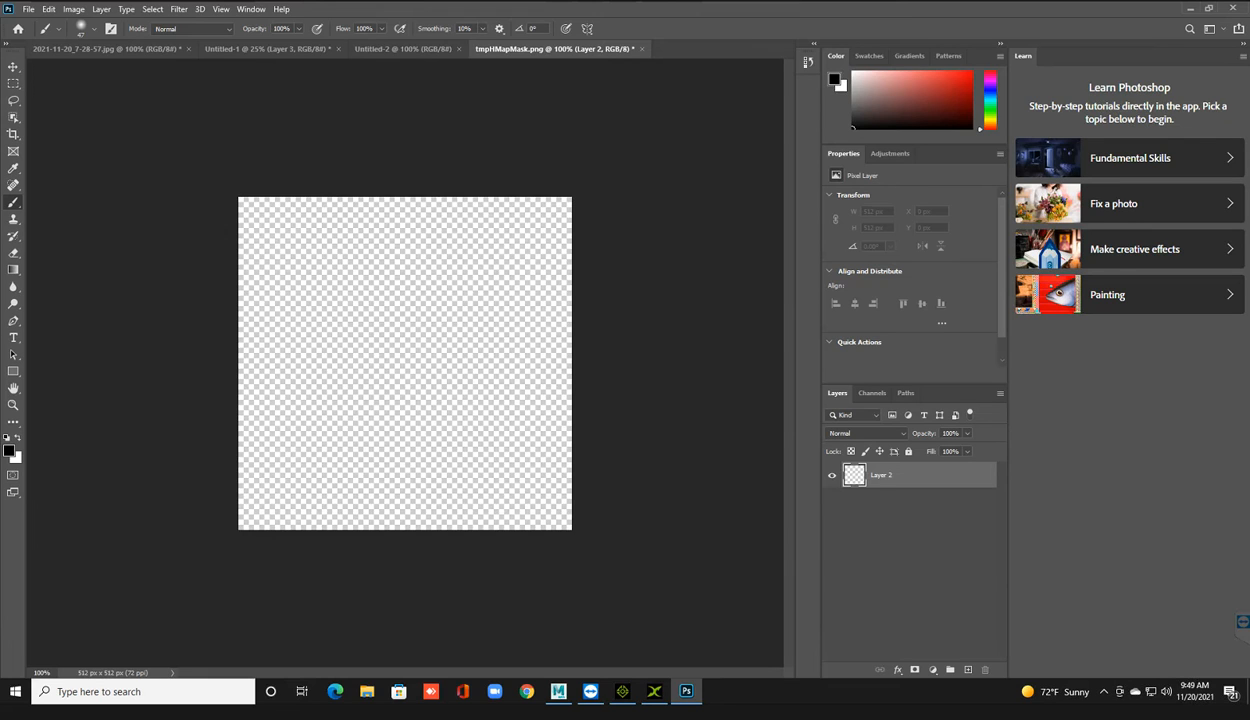
mouse_move(300, 210)
mouse_down()
mouse_move(340, 245)
mouse_move(405, 378)
mouse_up()
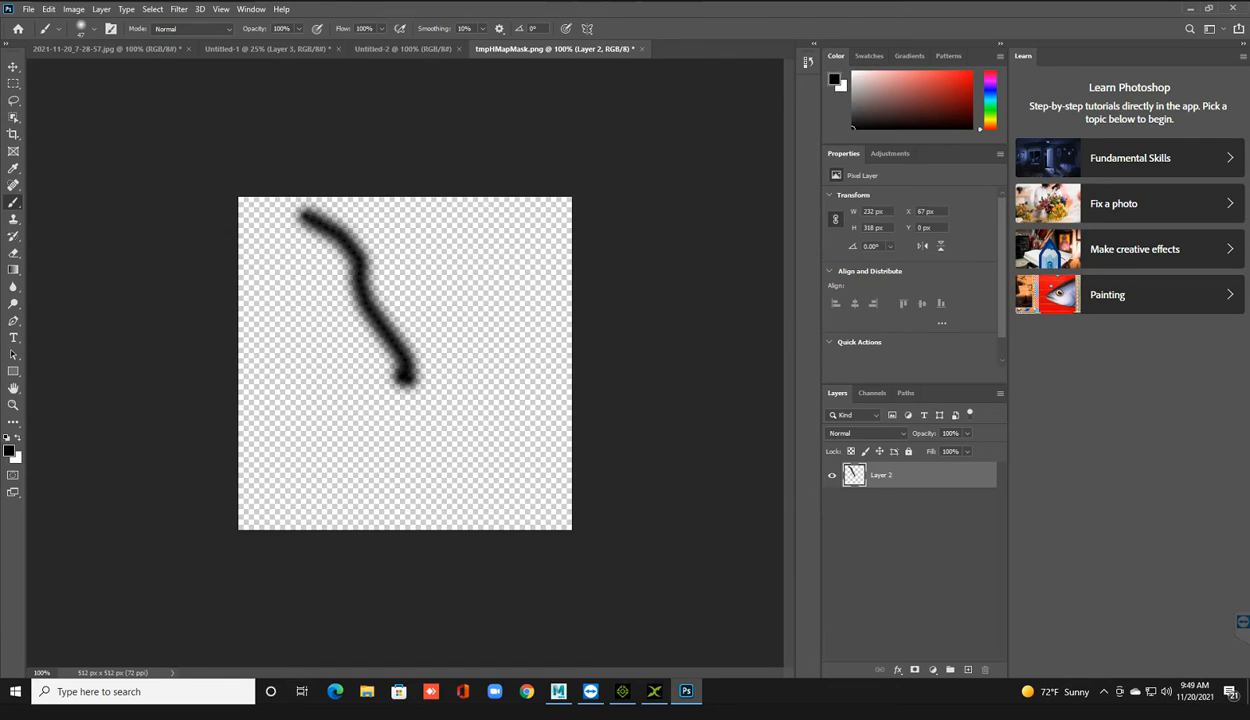
key(ctrl+z)
Step: Enlarge the soft brush to 5000 px and cover the whole of Layer 2 in solid black
right_click(411, 298)
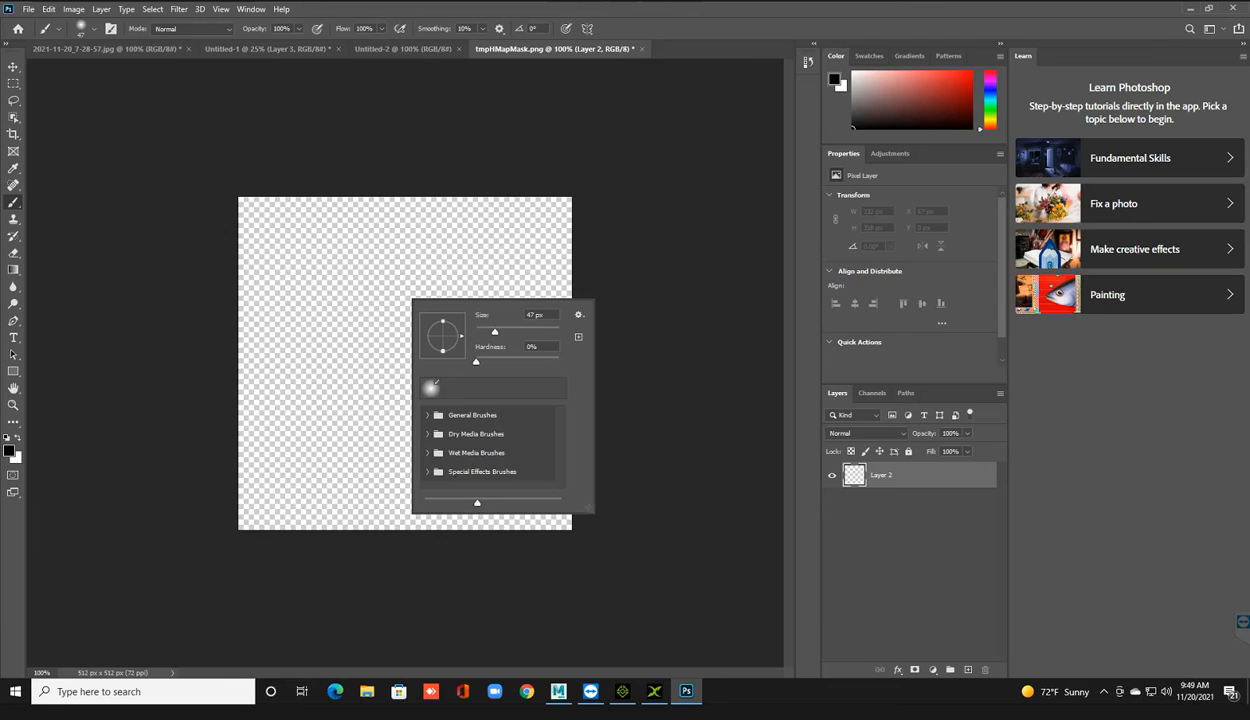
drag(493, 331, 500, 331)
key(Return)
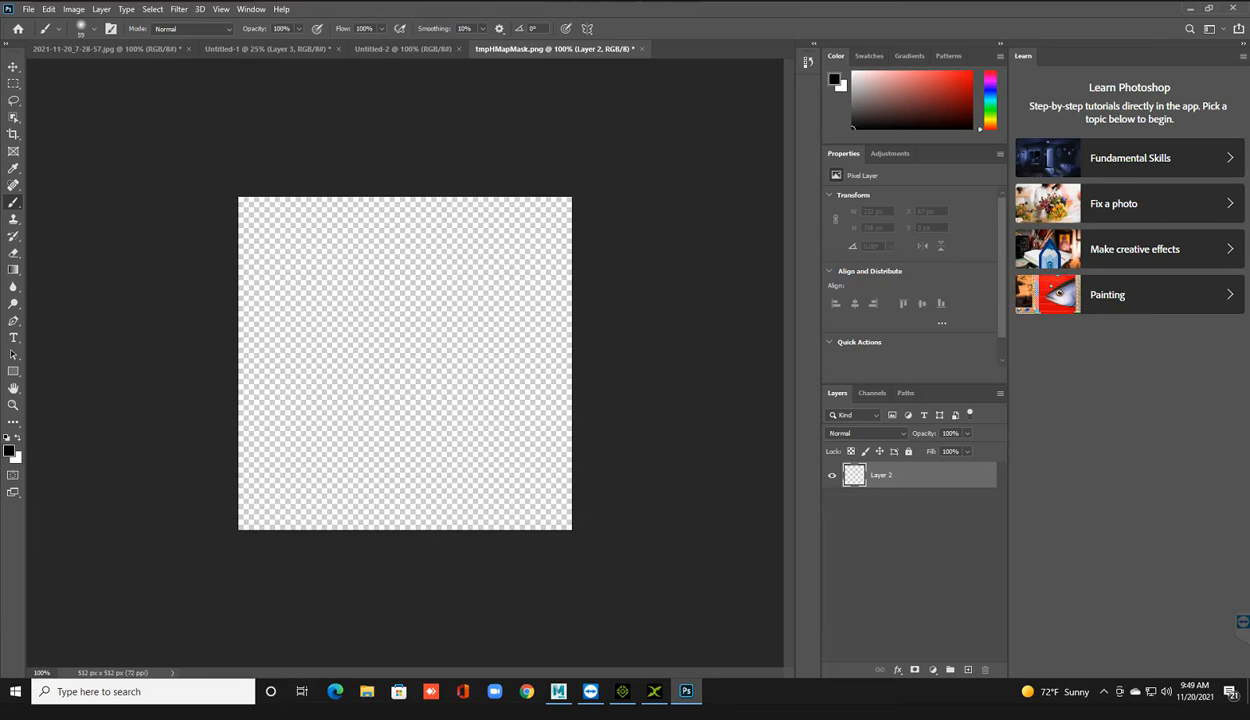
right_click(394, 298)
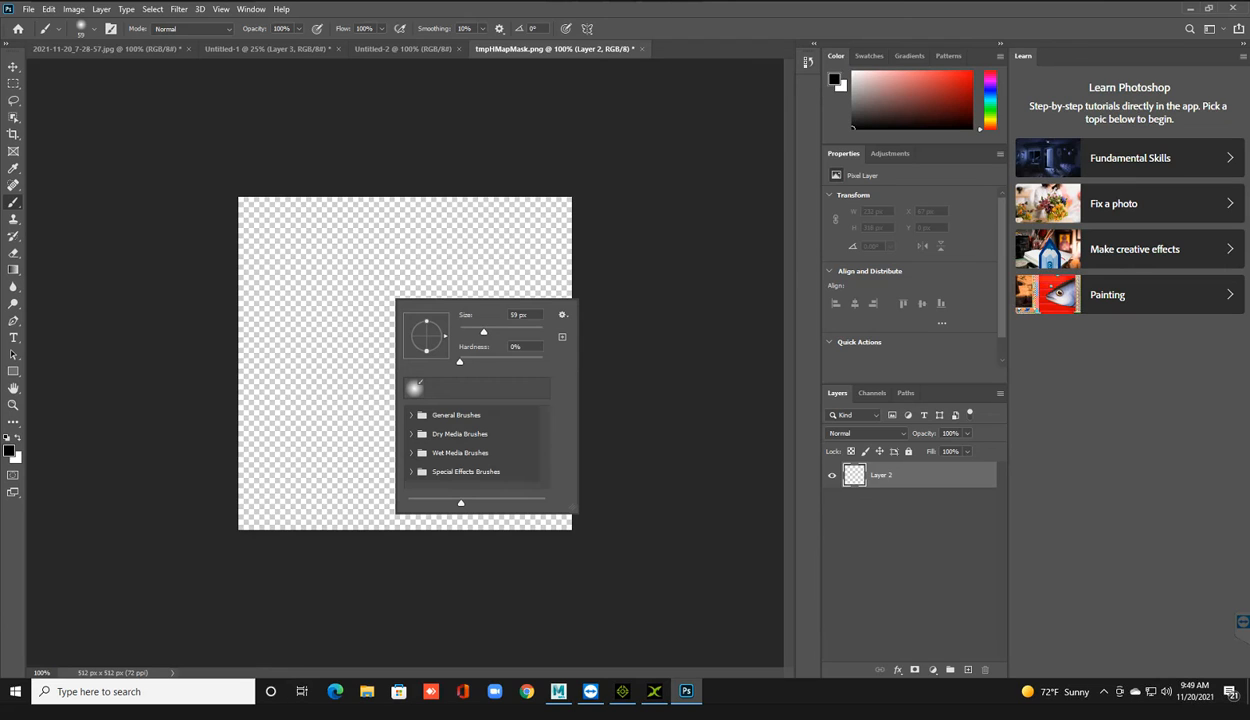
drag(484, 331, 543, 331)
key(Return)
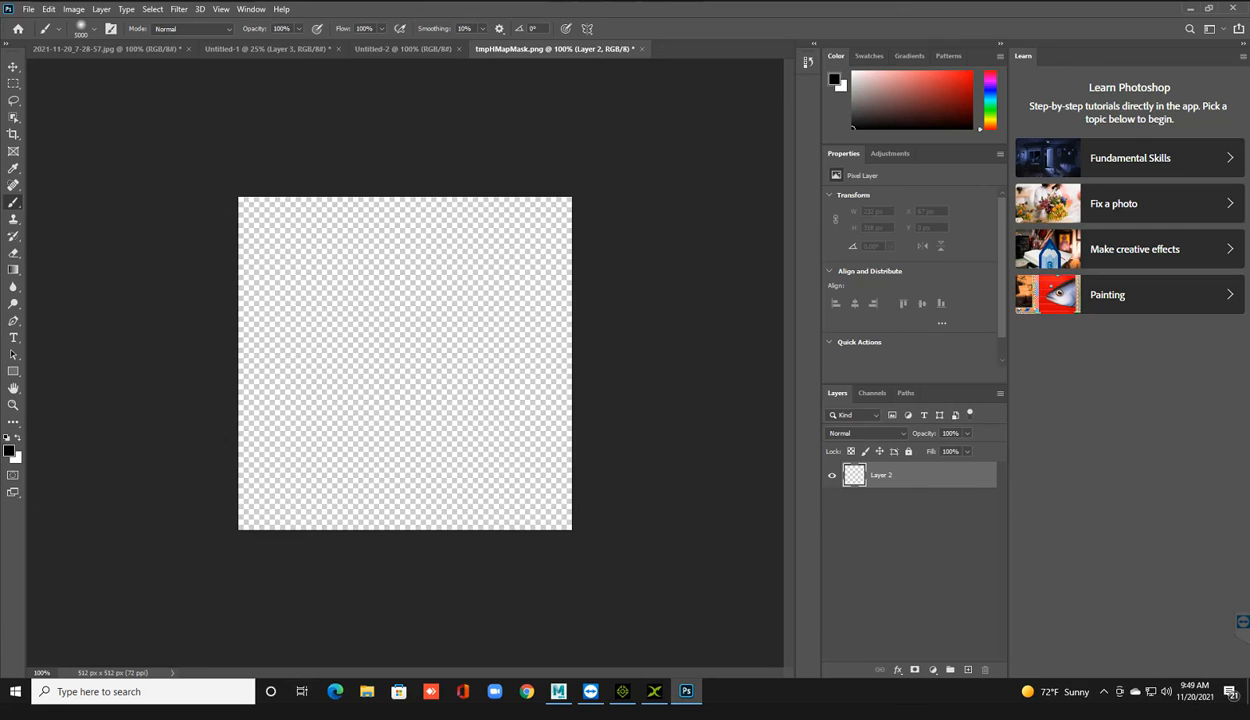
click(365, 251)
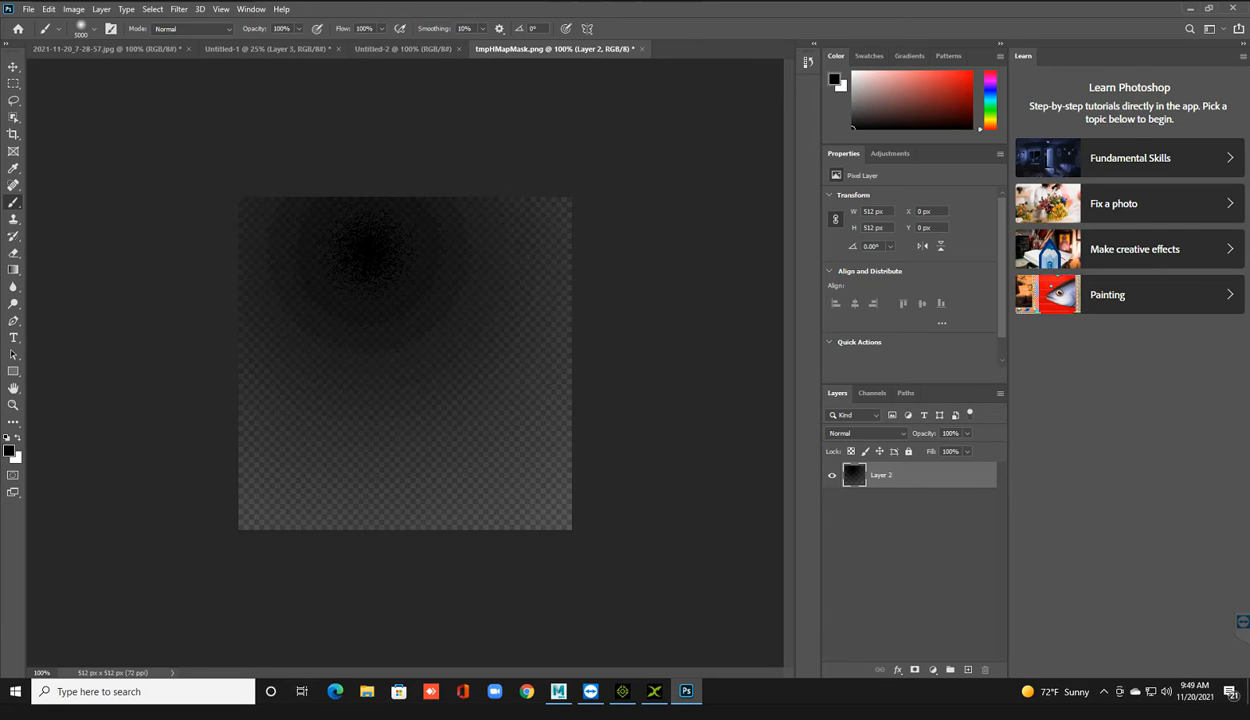
click(357, 251)
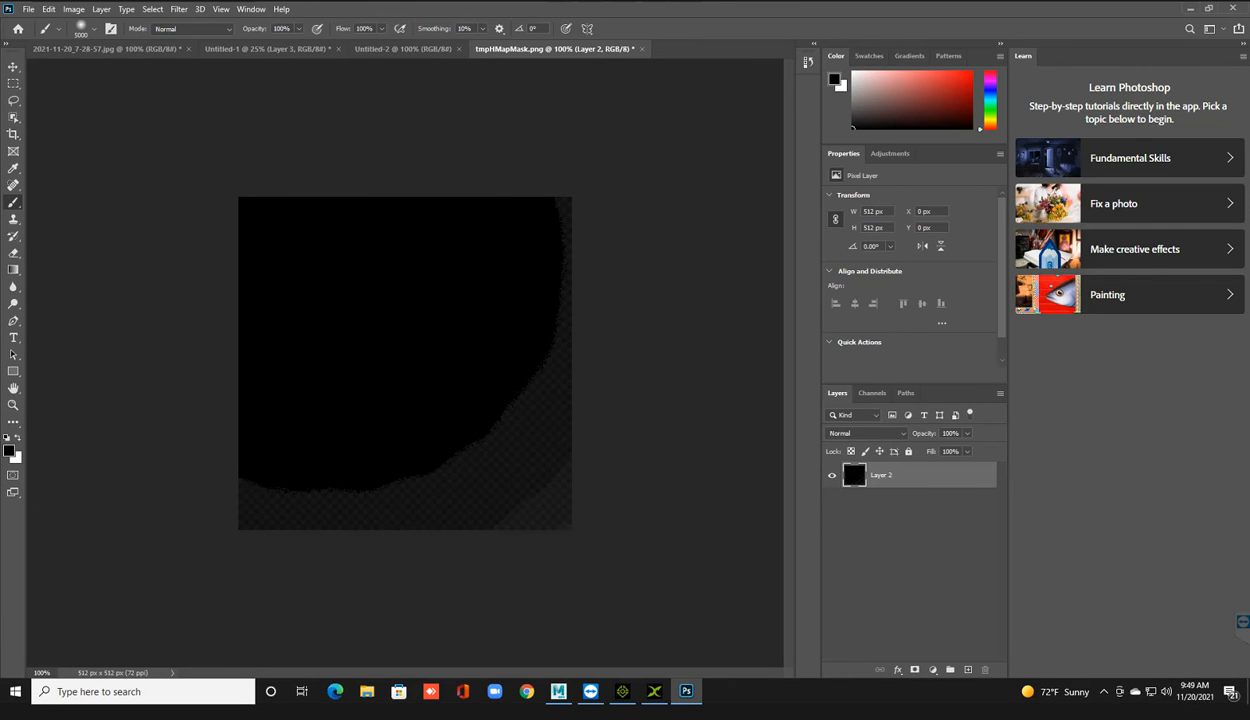
click(357, 251)
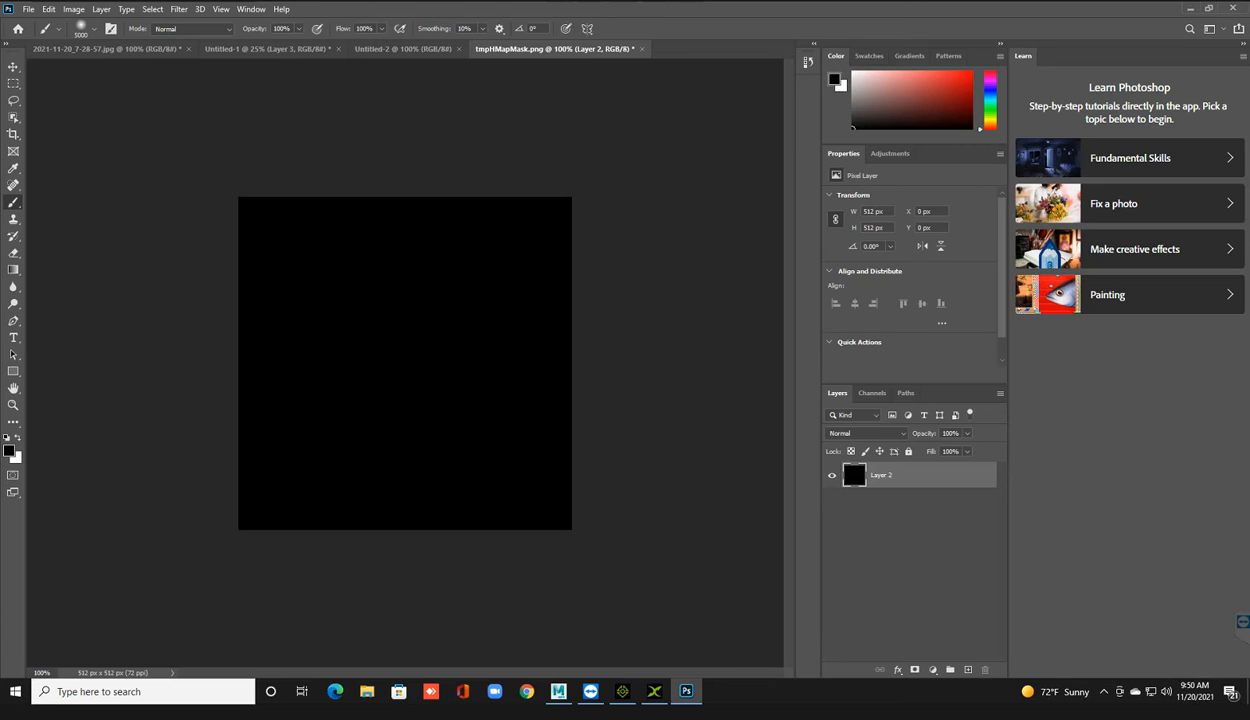
Step: Add a new layer above the black one, set the foreground color to bright red and activate the Move tool
click(13, 66)
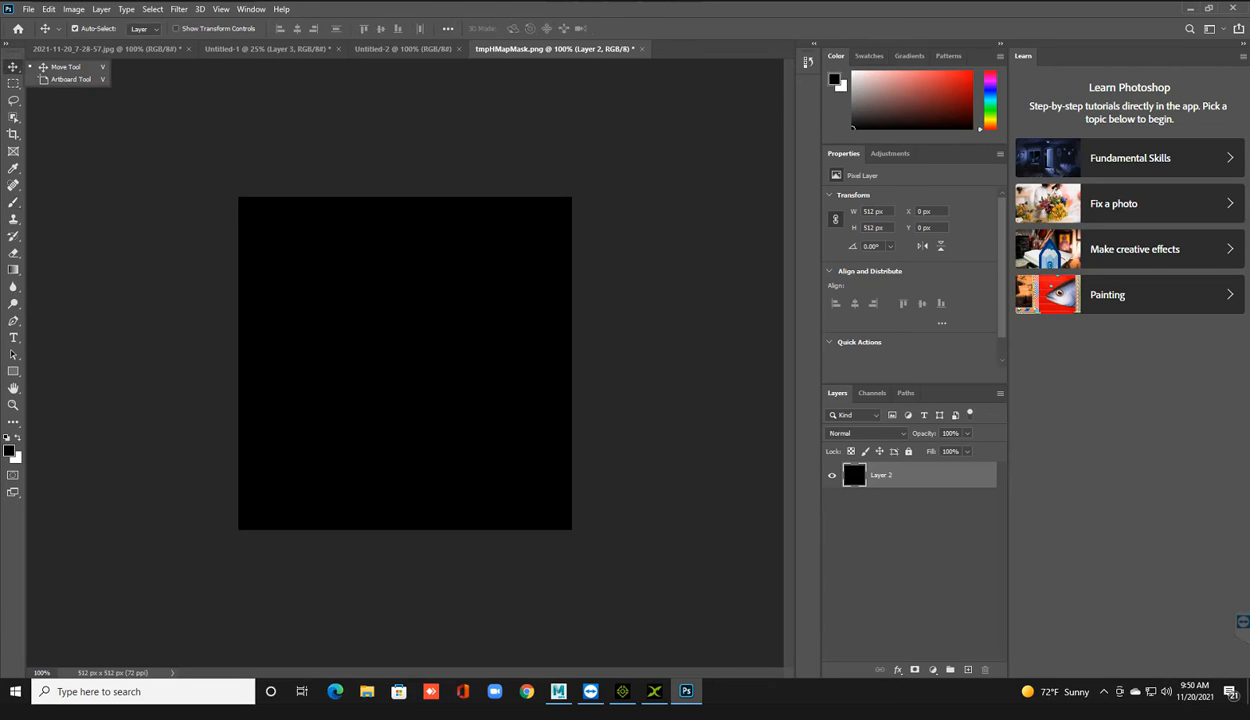
click(968, 670)
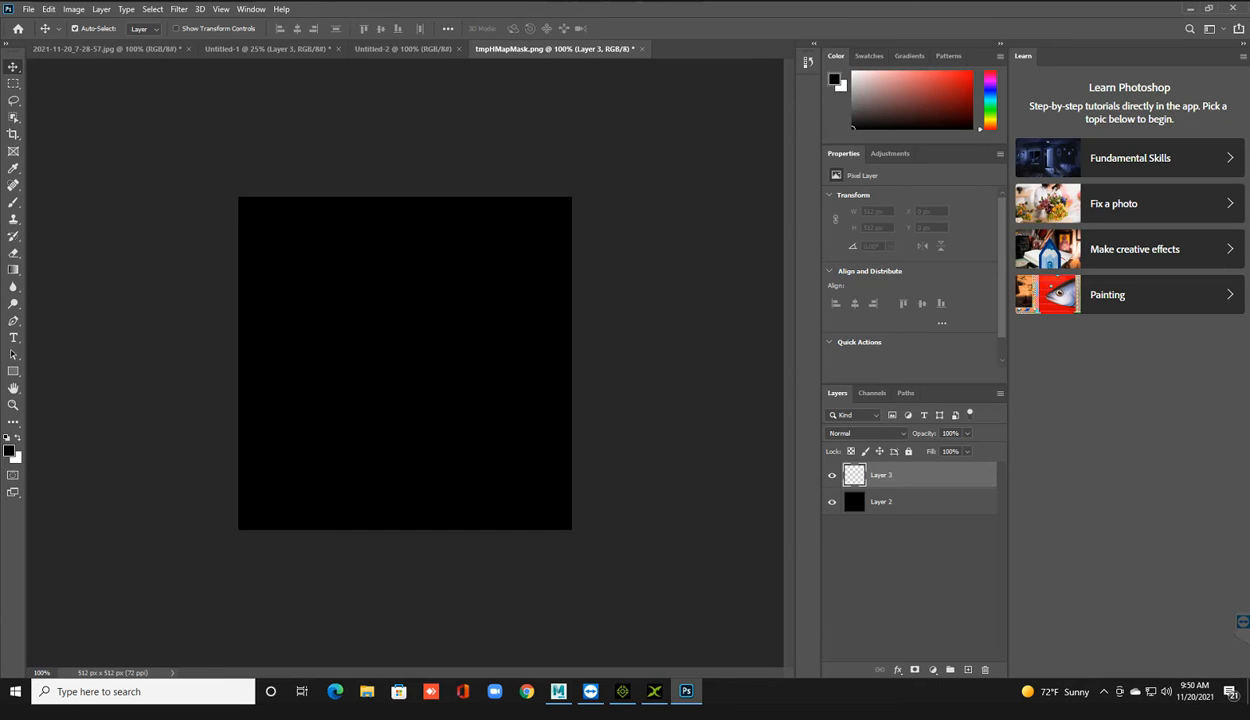
click(9, 451)
click(591, 181)
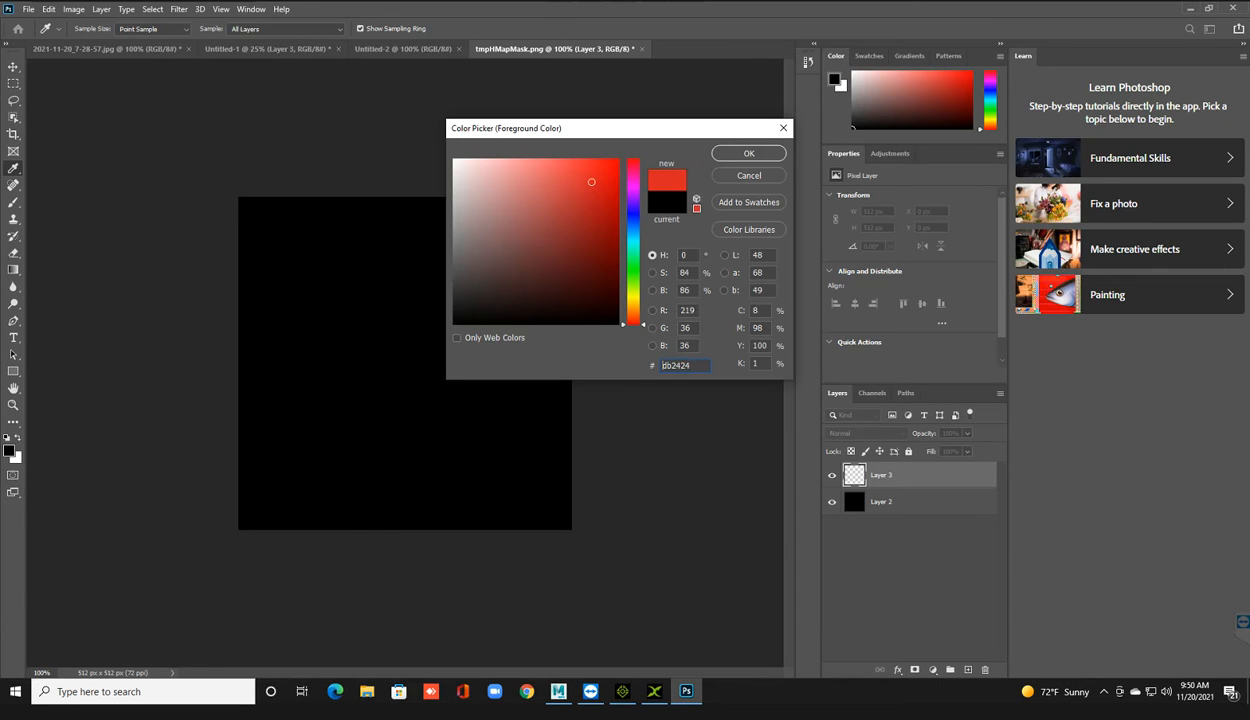
key(Return)
key(v)
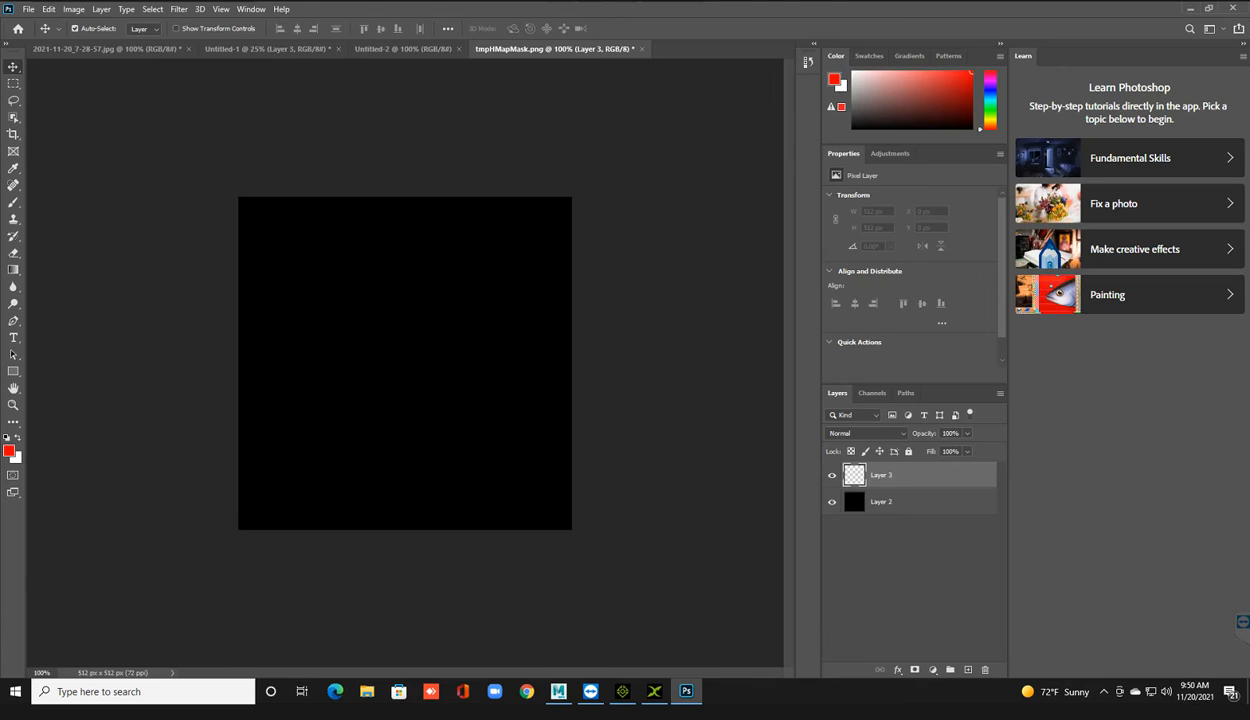
Step: Activate the Brush tool with bright red as the foreground color and set the soft brush size to 21 px
click(965, 74)
key(d)
key(b)
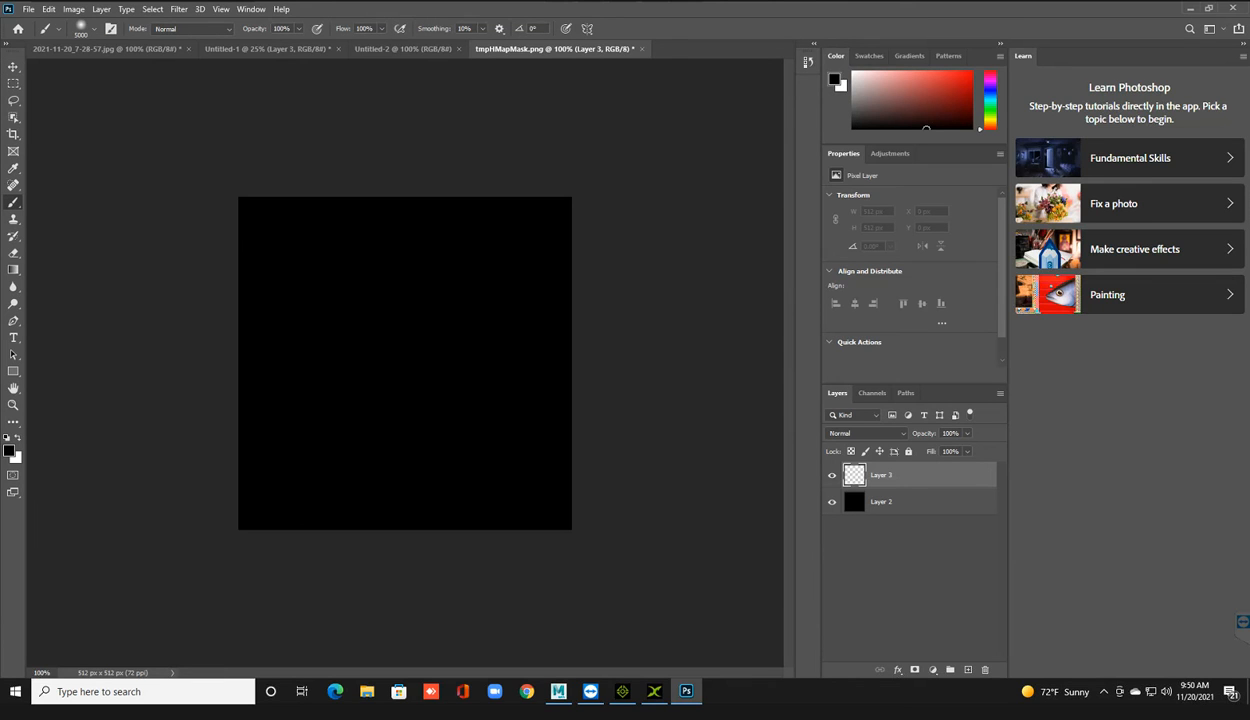
click(962, 75)
drag(965, 82, 971, 72)
mouse_move(1054, 691)
right_click(476, 226)
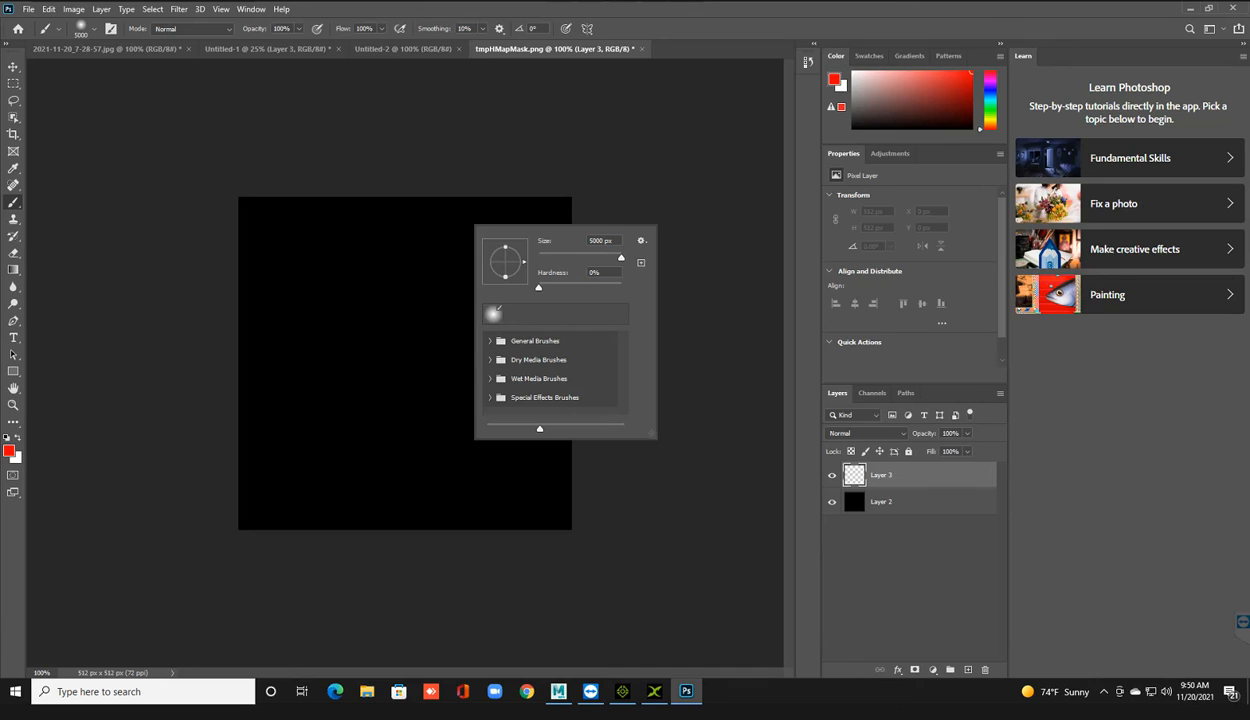
drag(621, 258, 548, 258)
double_click(598, 241)
key(Return)
Step: Try a red dot near the canvas center and a short curved stroke at its upper-right corner on Layer 3, and undo both
click(390, 320)
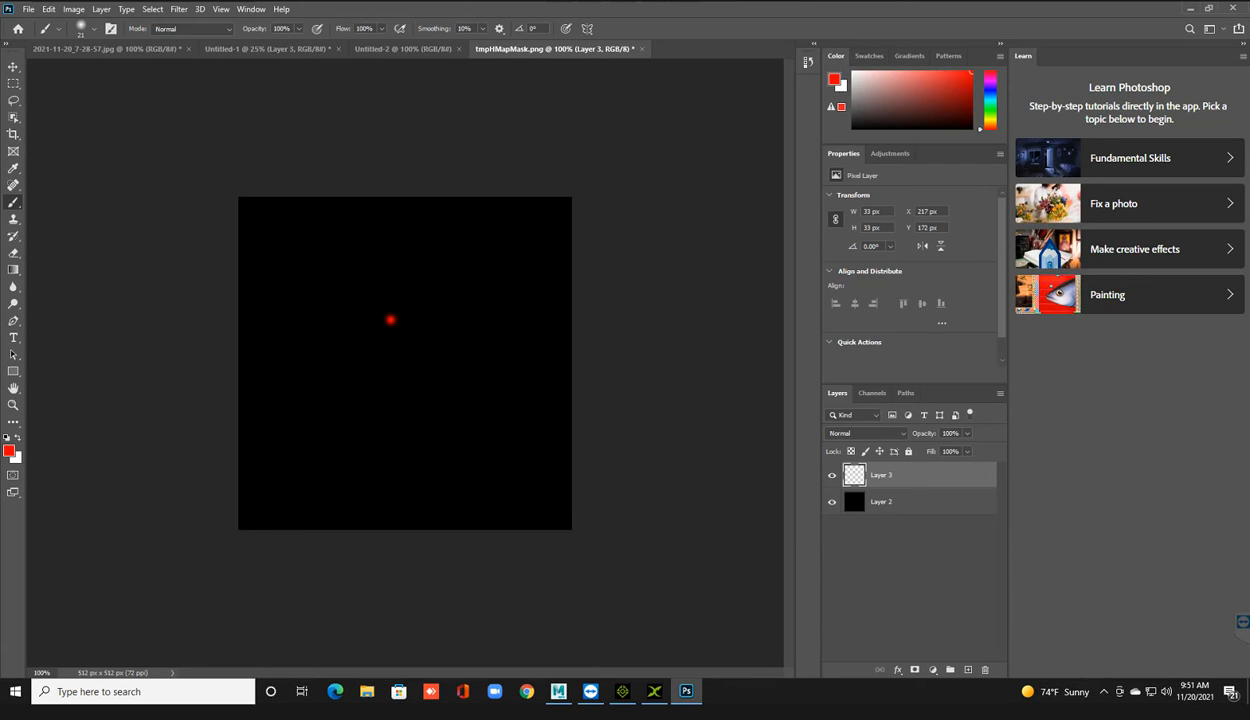
drag(566, 202, 530, 231)
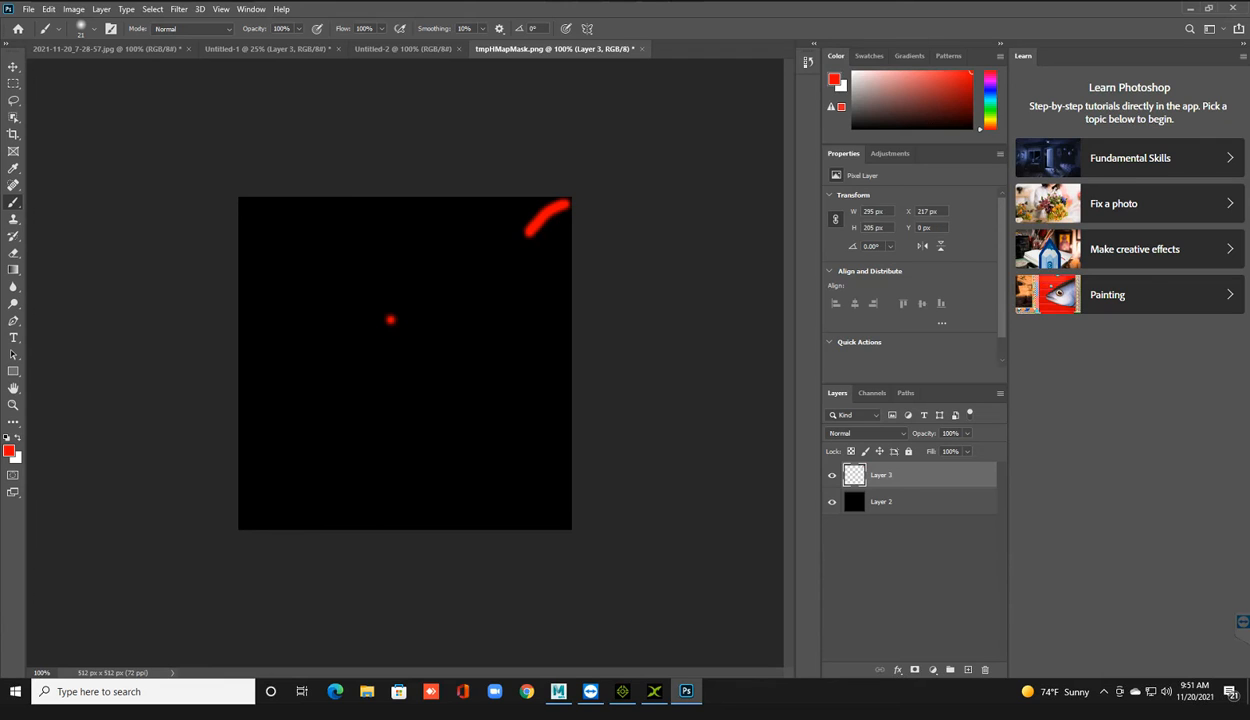
key(ctrl+z)
key(ctrl+z)
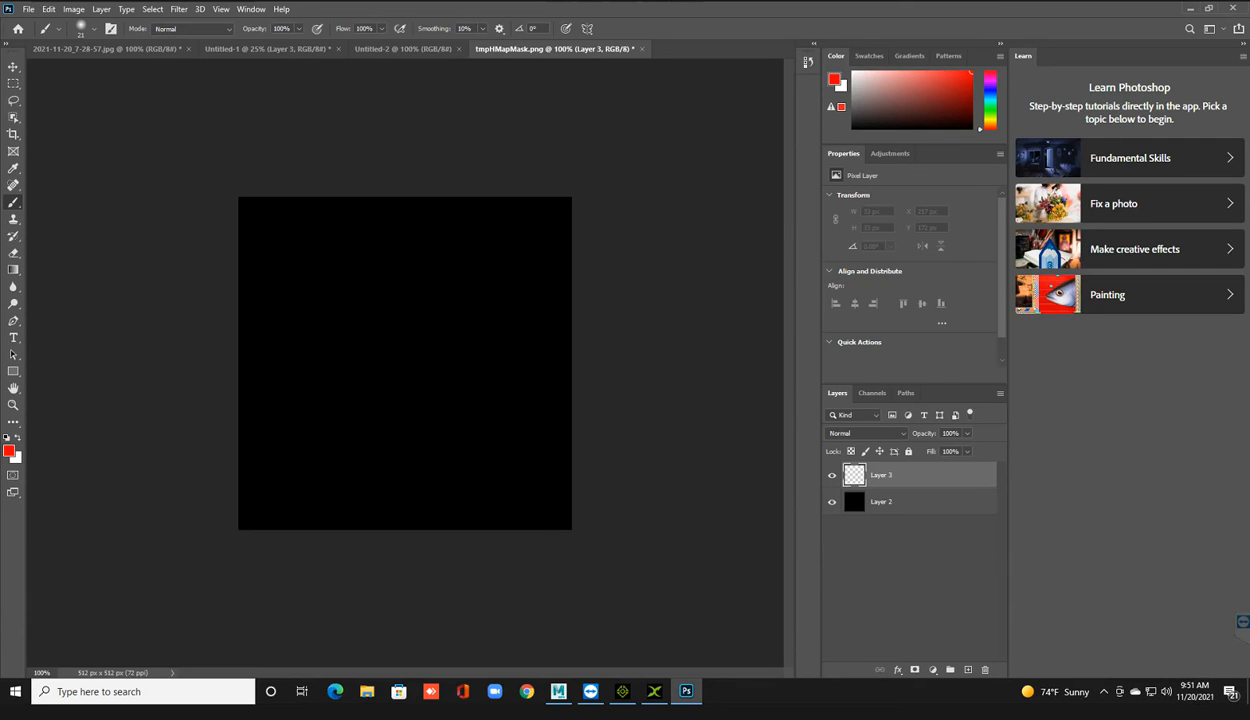
Step: Try a bent red line about 294 by 512 px from the canvas's upper-right corner to its lower edge, and undo it
mouse_move(568, 197)
mouse_down()
mouse_move(516, 228)
mouse_move(503, 264)
mouse_move(432, 324)
mouse_move(388, 398)
mouse_move(432, 459)
mouse_up()
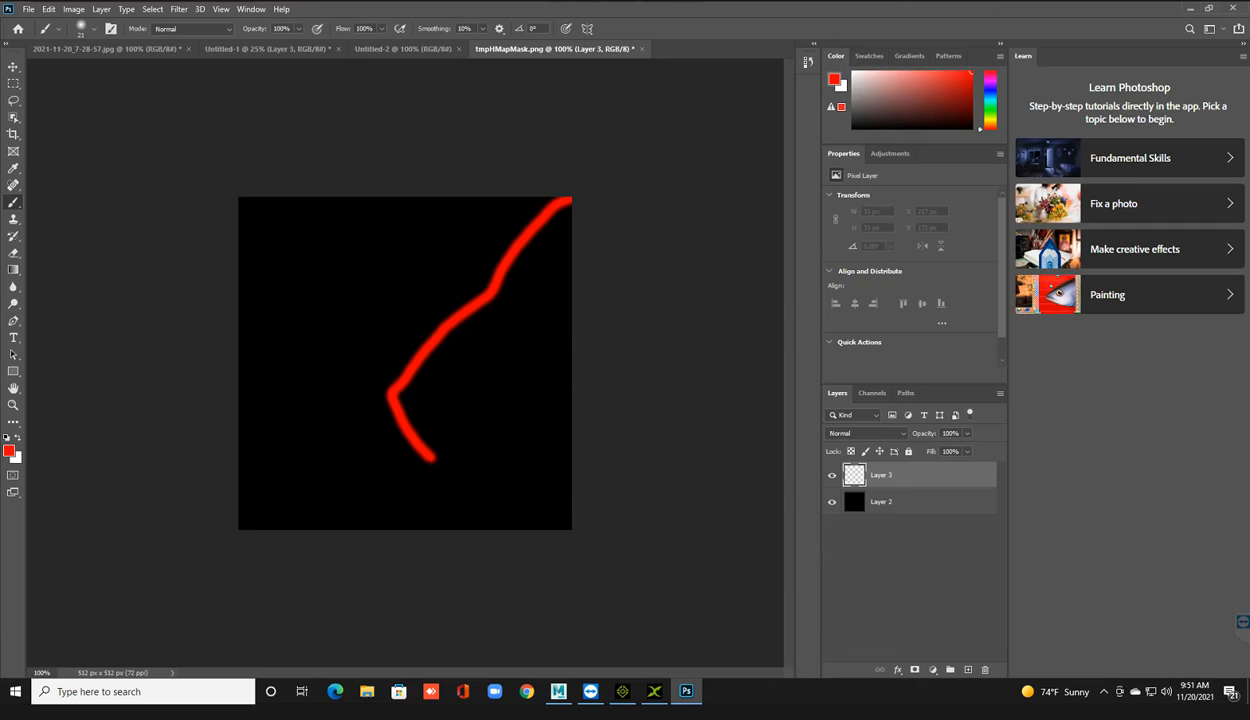
drag(432, 459, 505, 529)
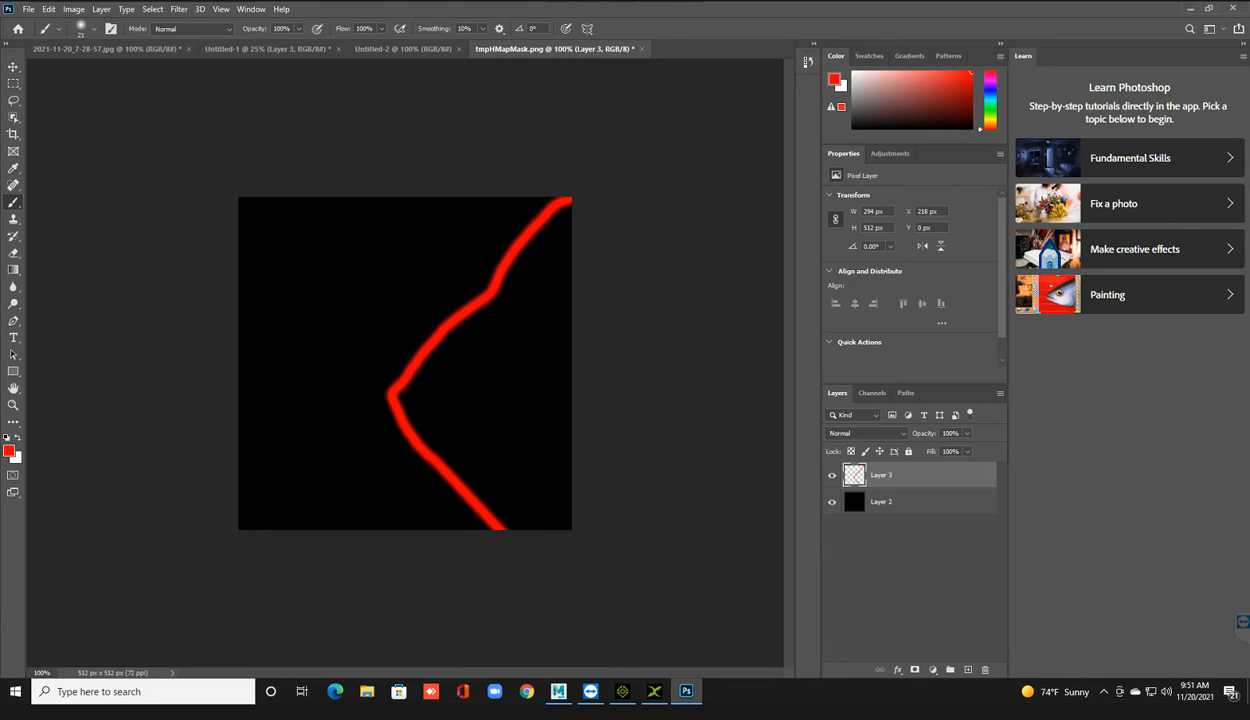
key(ctrl+z)
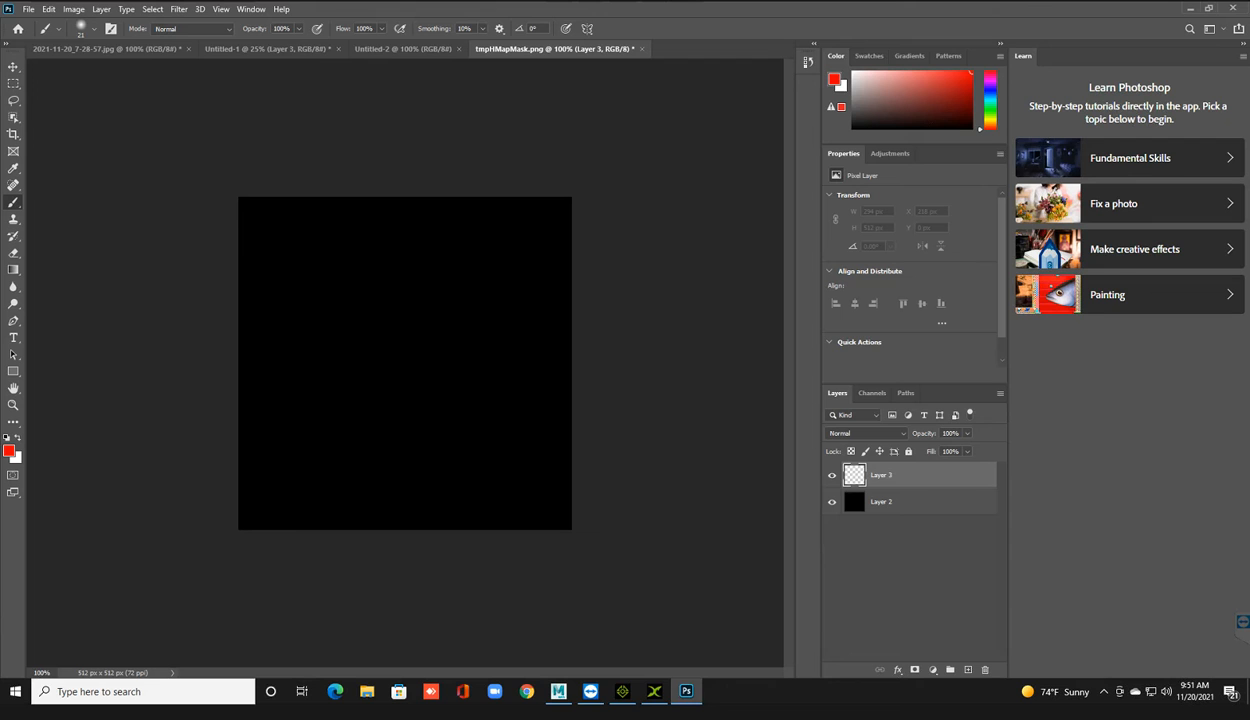
Step: Switch to iClone and open the Butte terrain's Height Map image for editing in Photoshop
click(622, 691)
click(1076, 202)
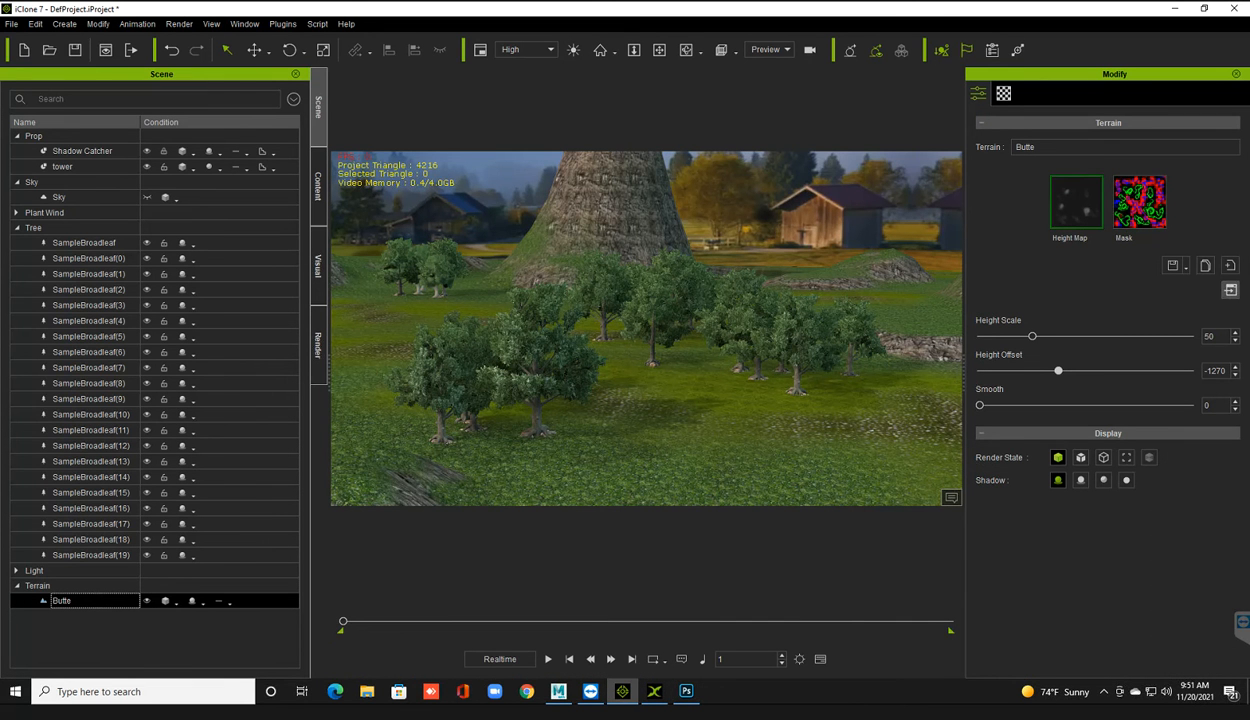
click(1230, 290)
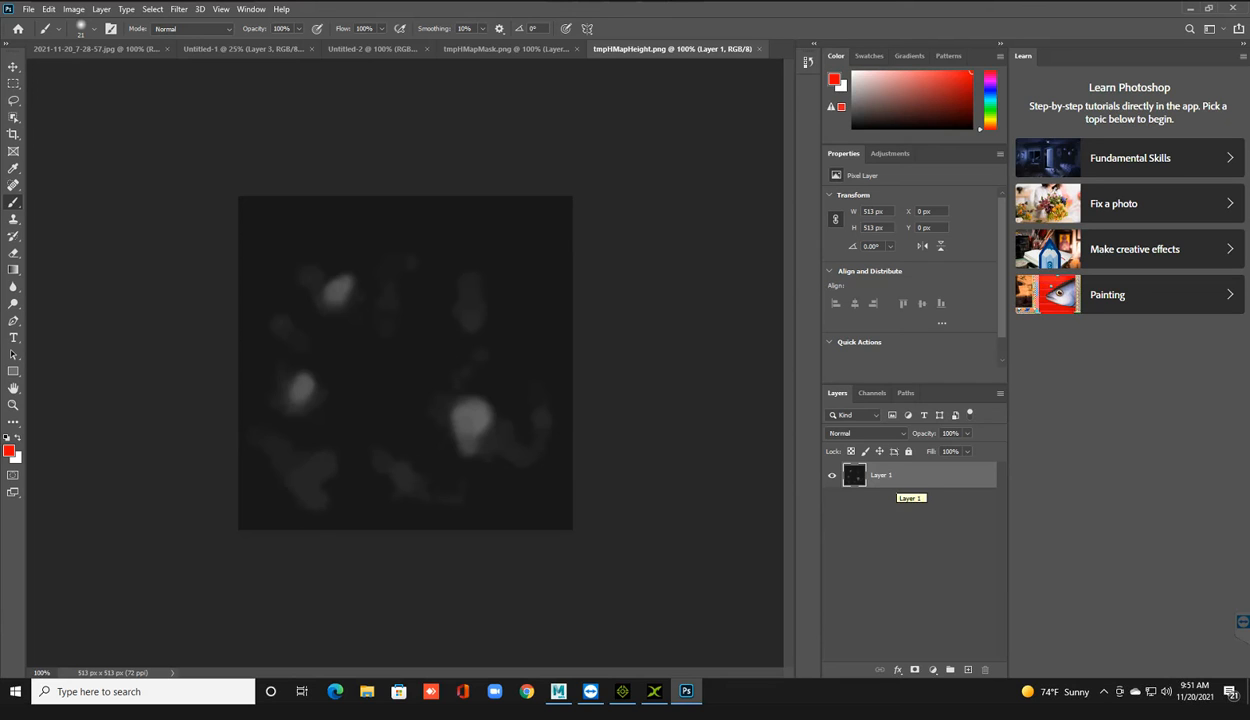
Step: Duplicate Layer 1 of the height map into the tmpHMapMask.png document as Layer 4
right_click(900, 478)
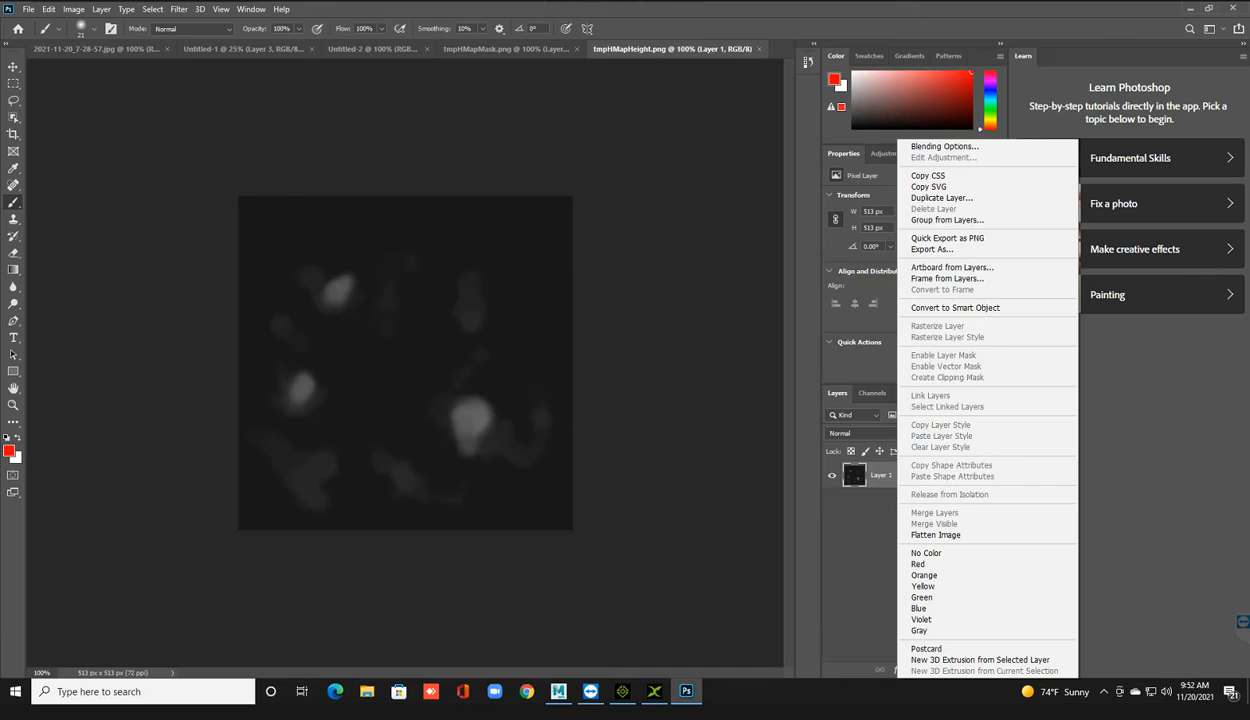
click(941, 198)
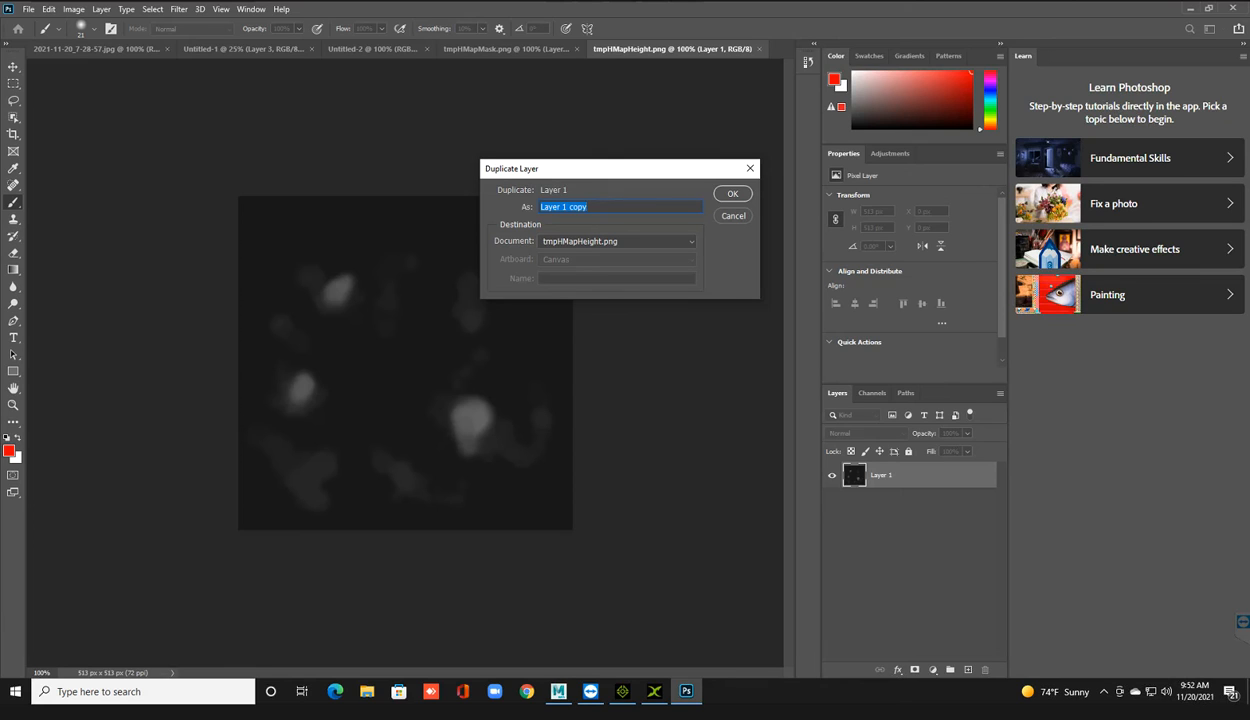
click(618, 241)
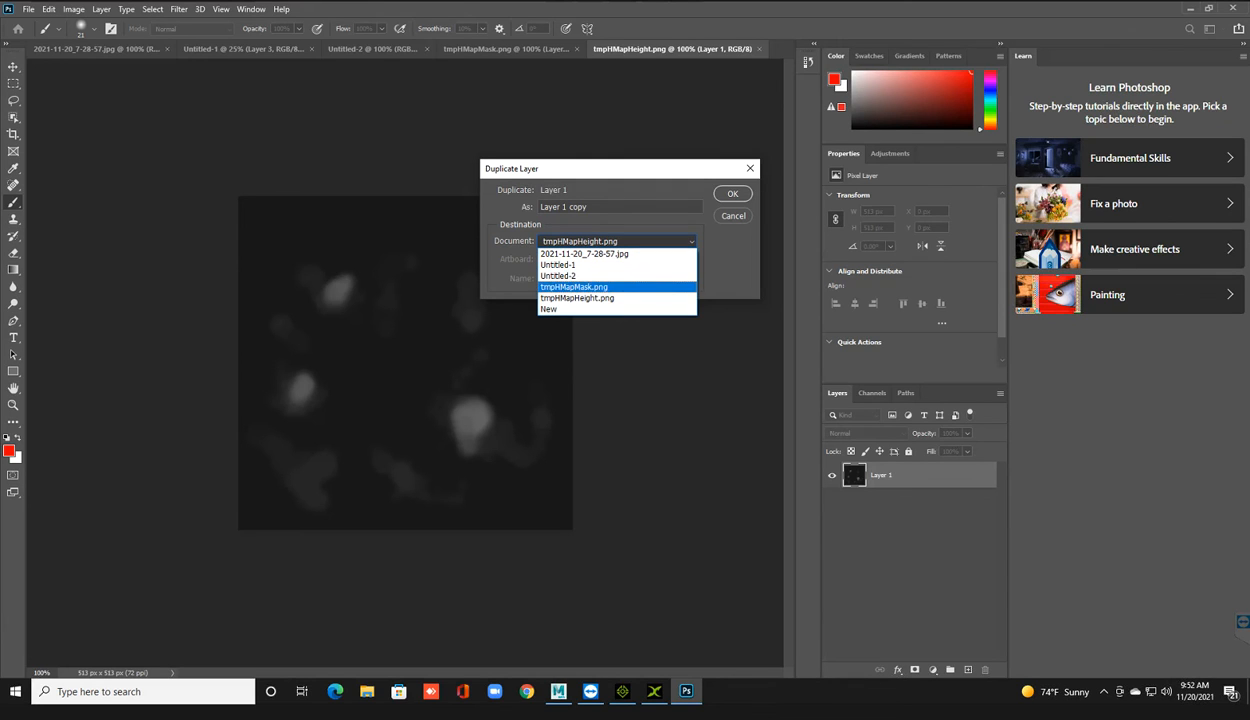
key(Return)
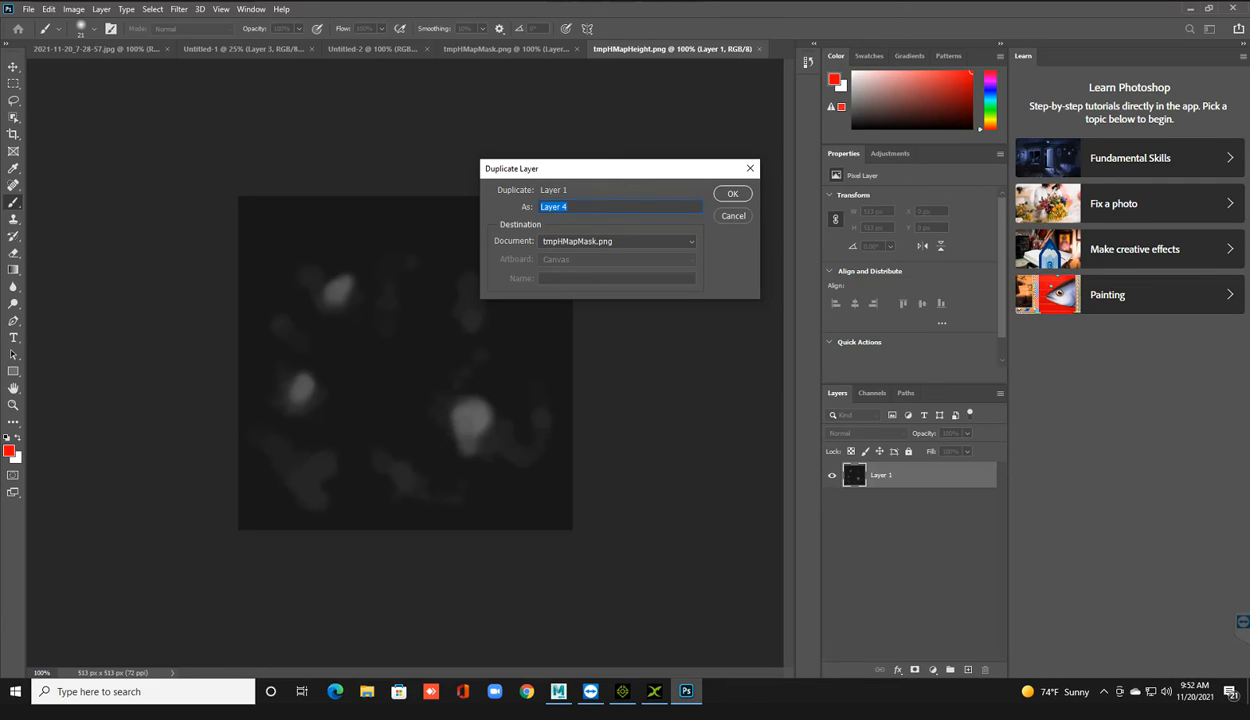
click(617, 241)
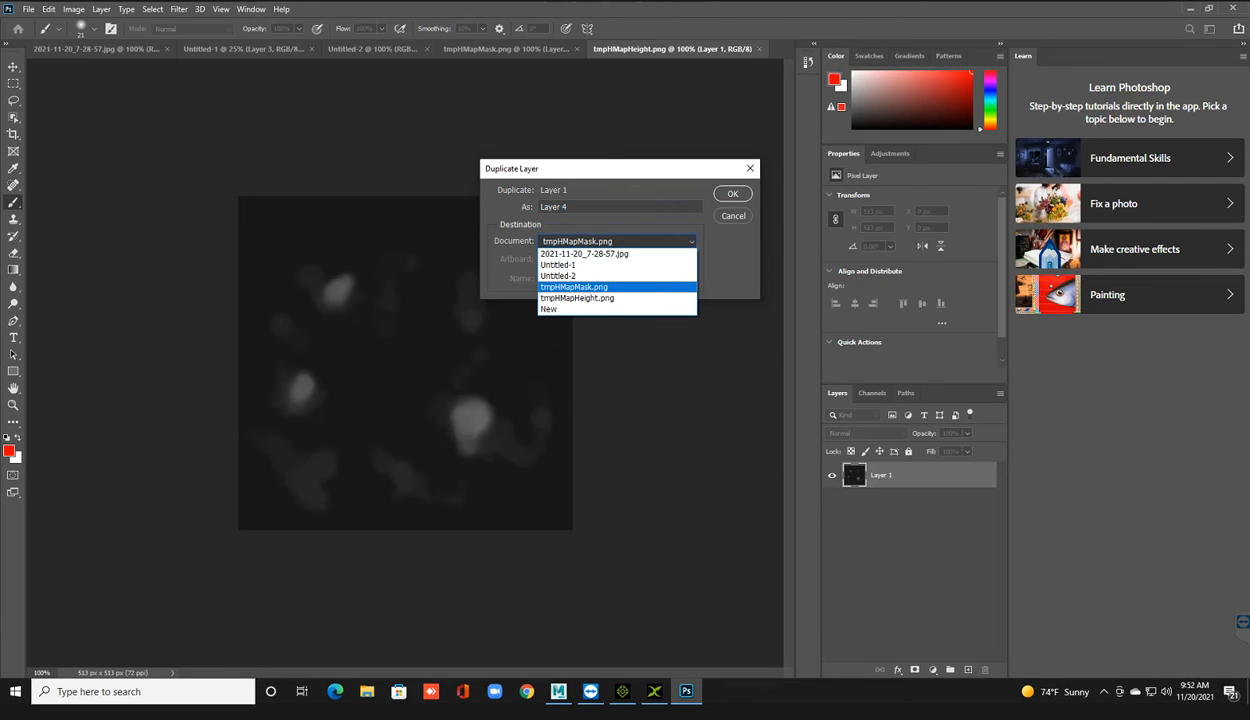
key(Up)
key(Up)
key(Up)
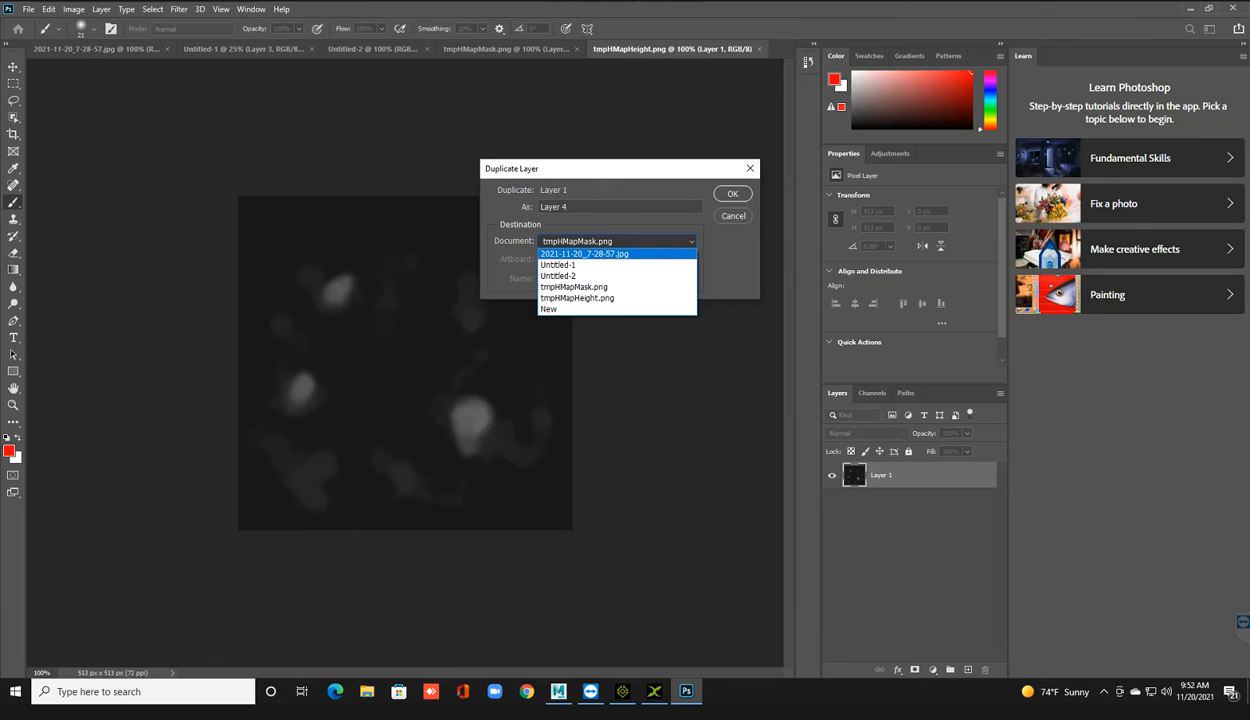
key(Escape)
key(Return)
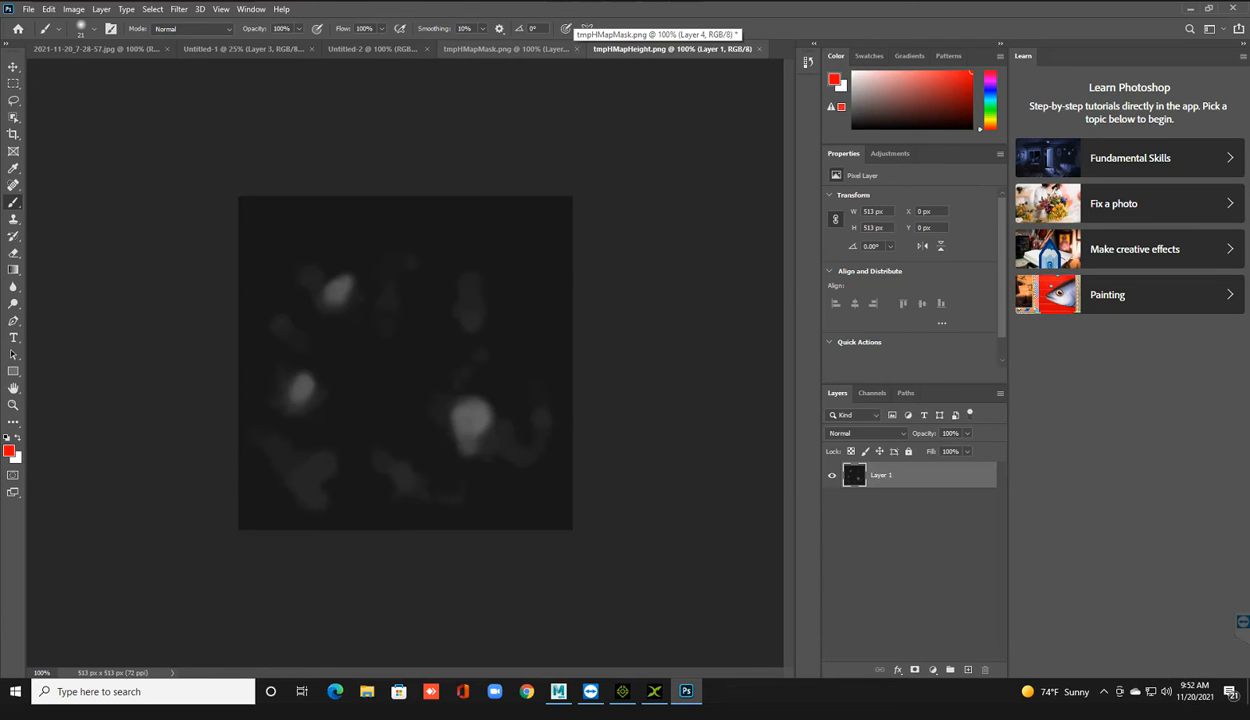
Step: Close tmpHMapMask.png, Untitled-2, Untitled-1 and 2021-11-20_7-28-57.jpg without saving, keeping only tmpHMapHeight.png open
click(576, 48)
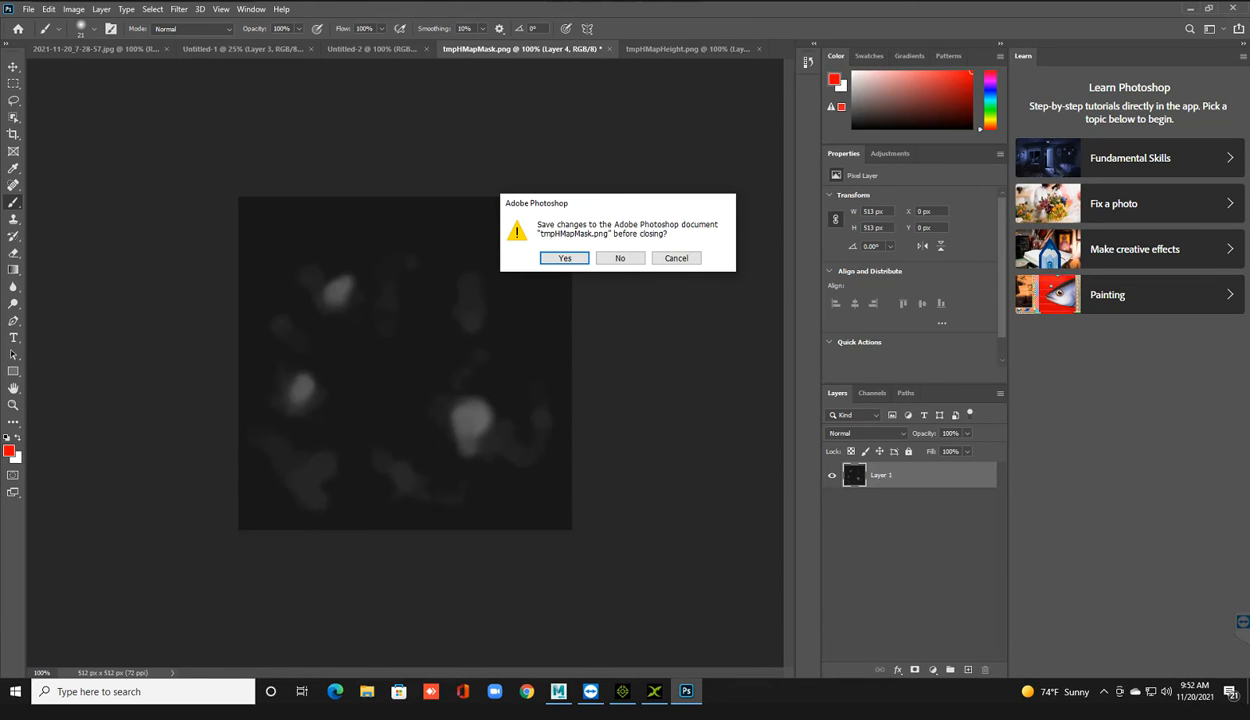
click(620, 258)
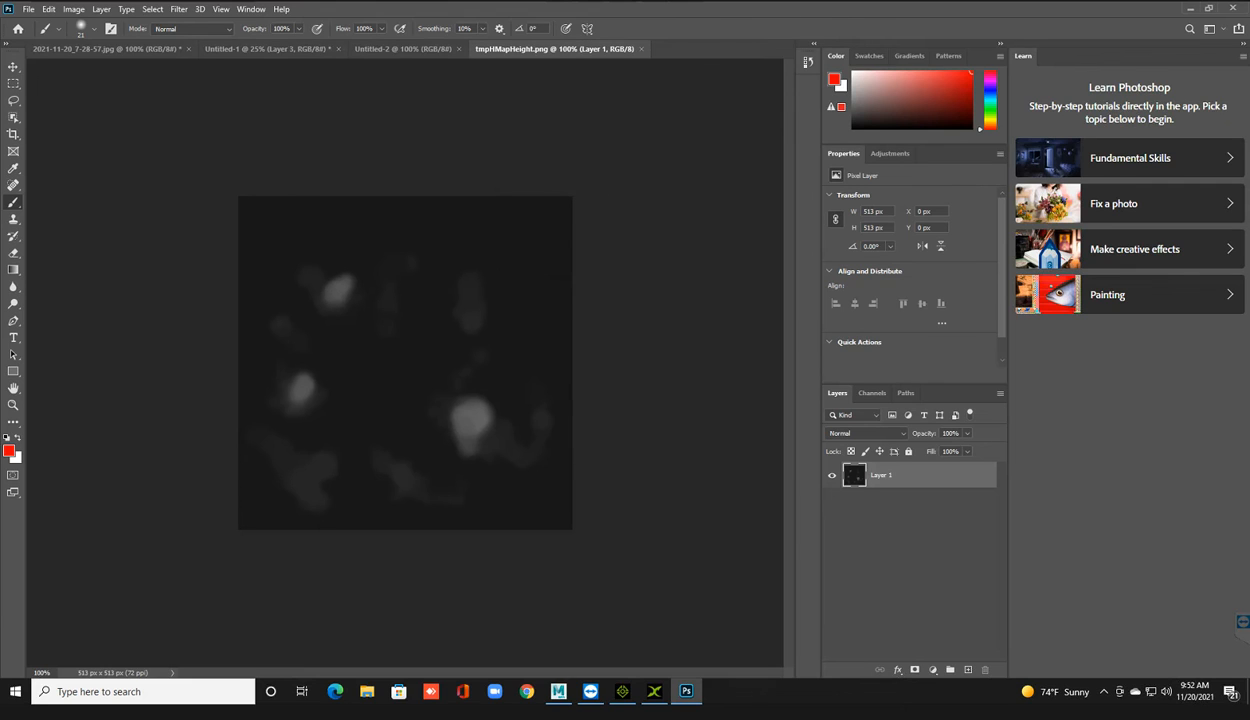
click(459, 49)
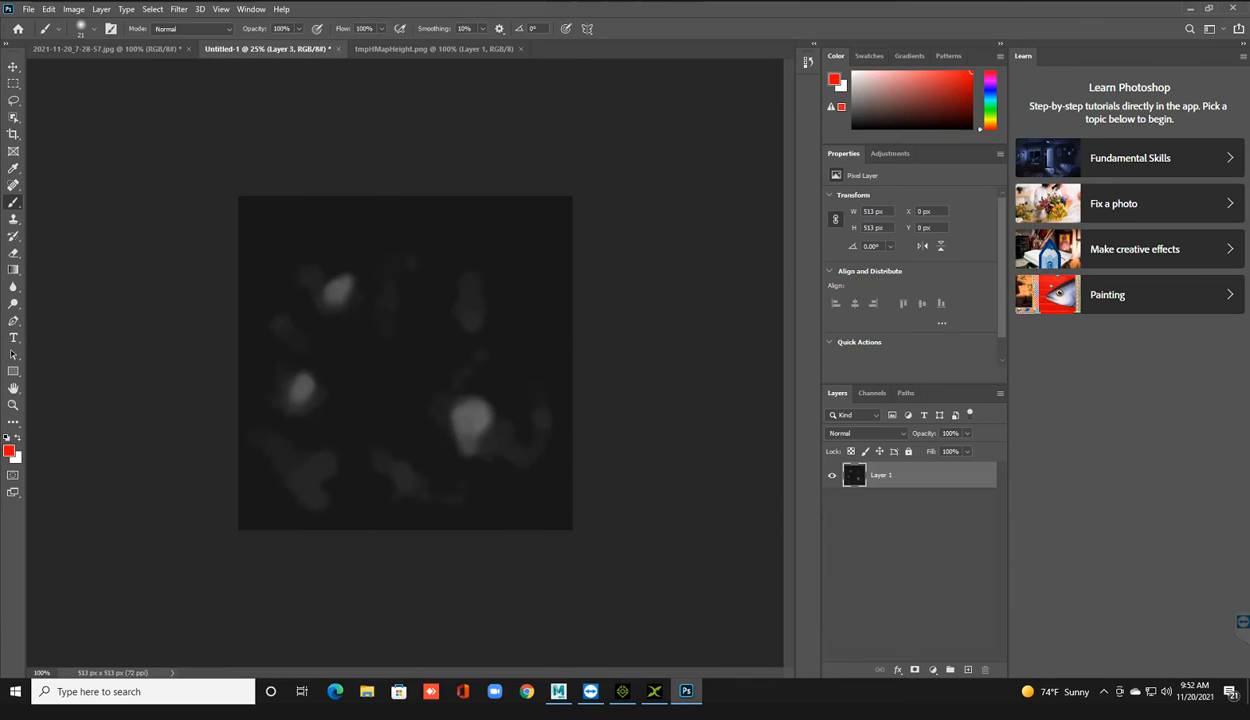
click(338, 49)
click(620, 257)
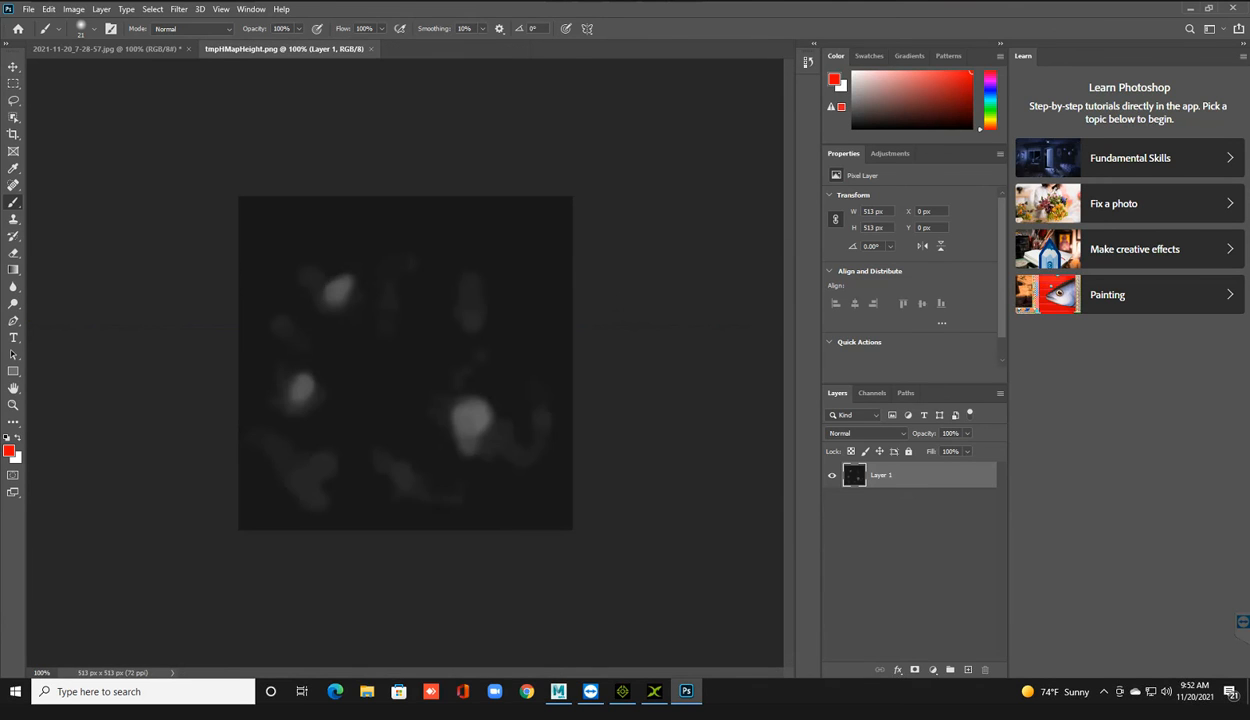
click(188, 49)
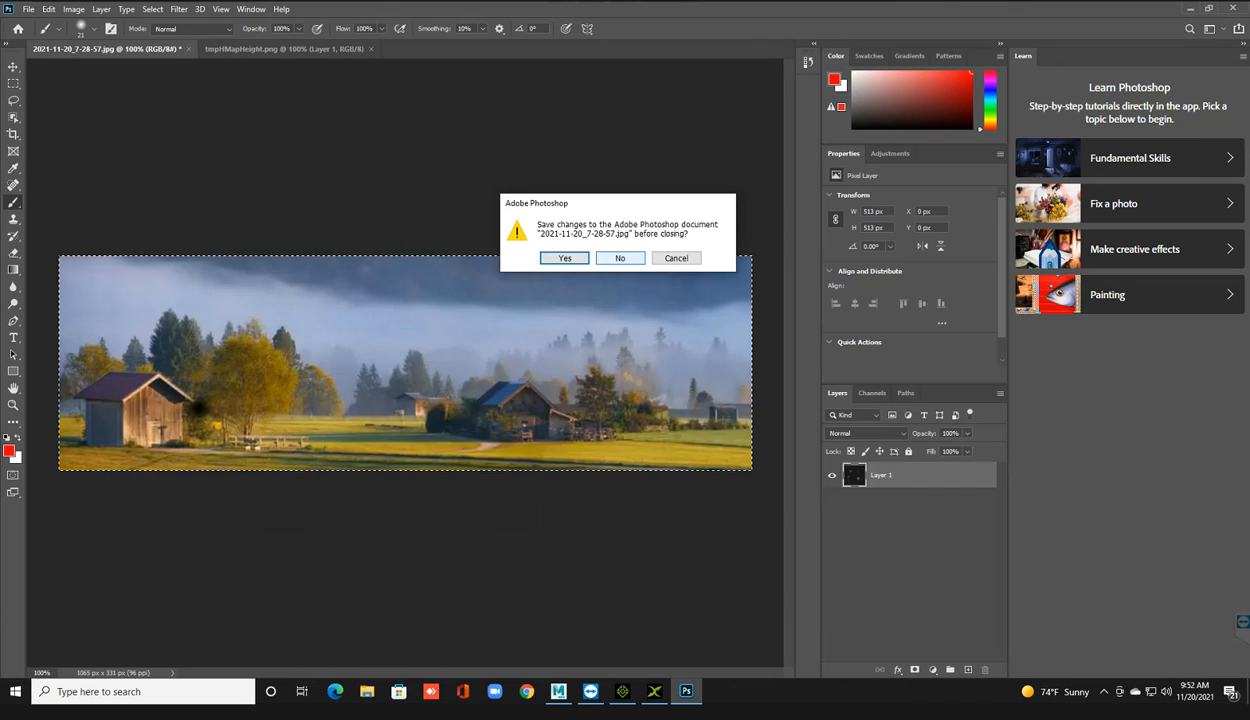
click(620, 257)
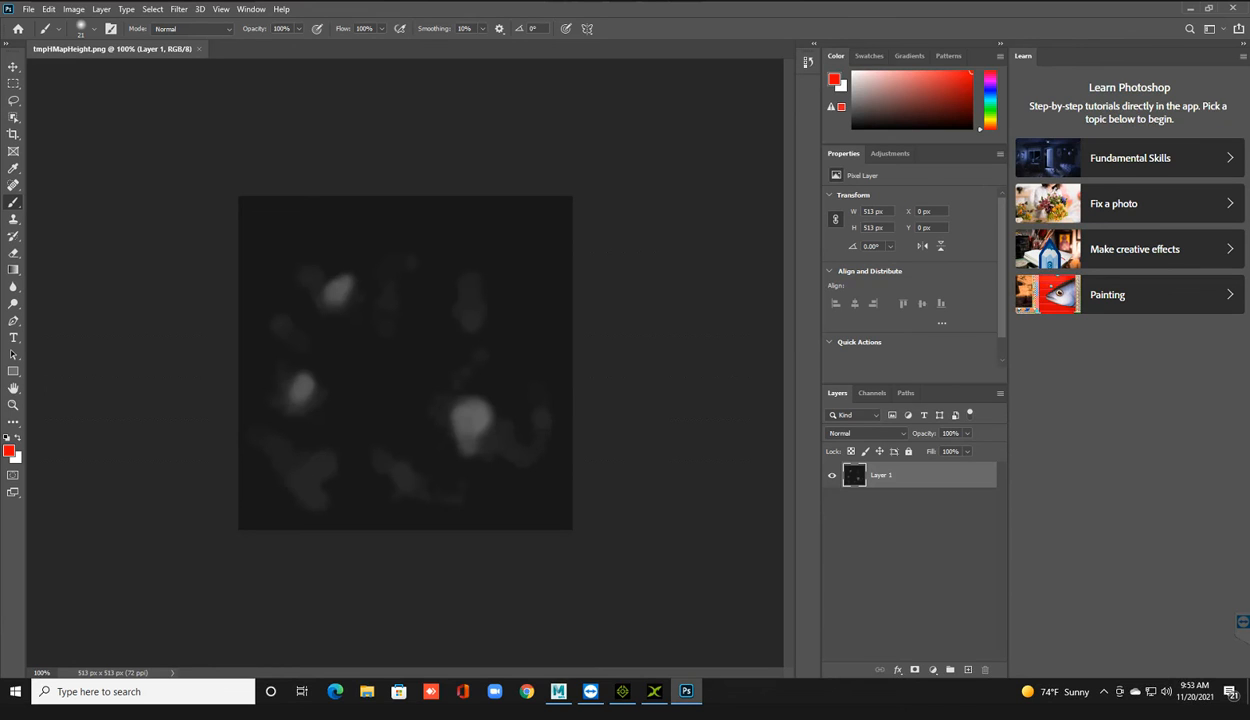
Step: Add a new empty layer above Layer 1 in tmpHMapHeight.png and hide Layer 1
right_click(918, 475)
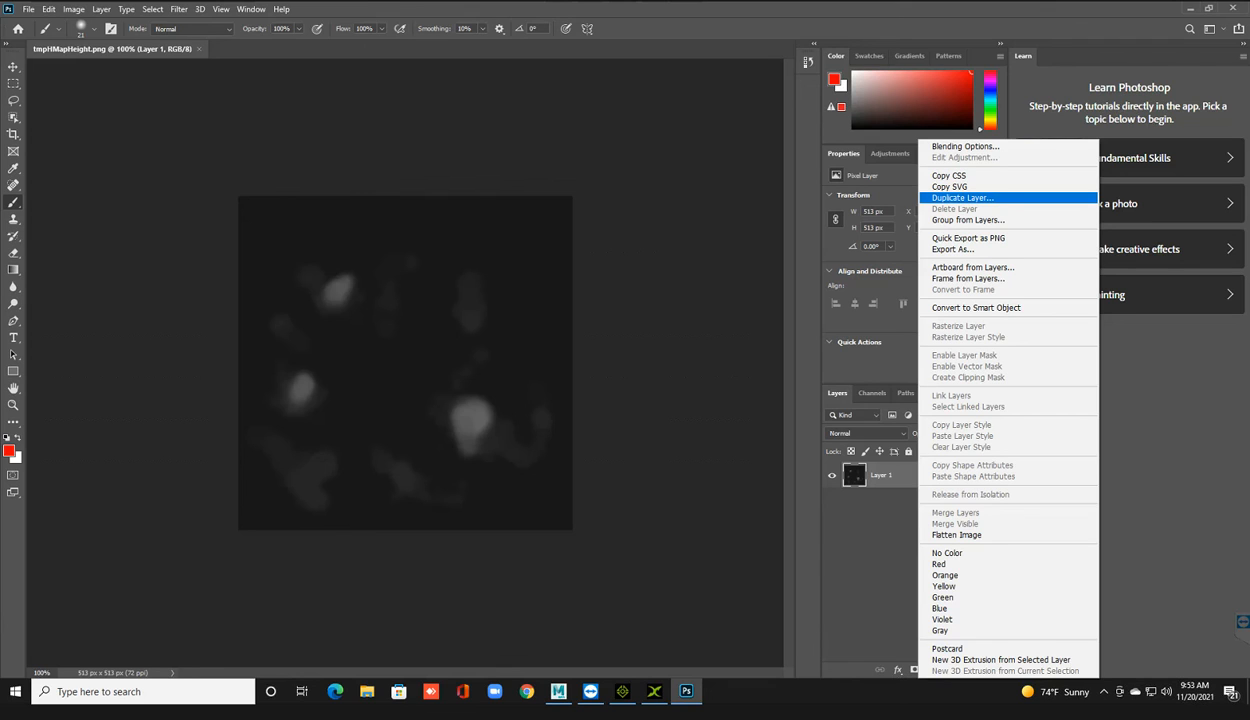
key(Escape)
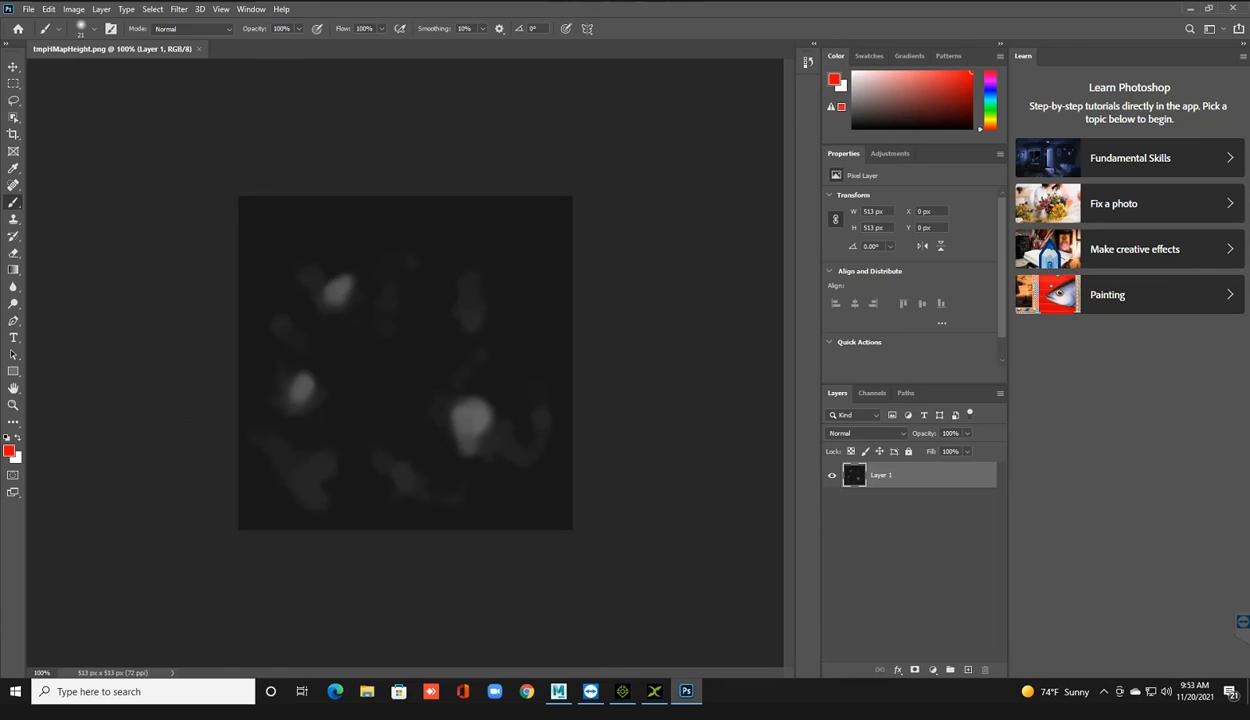
click(968, 670)
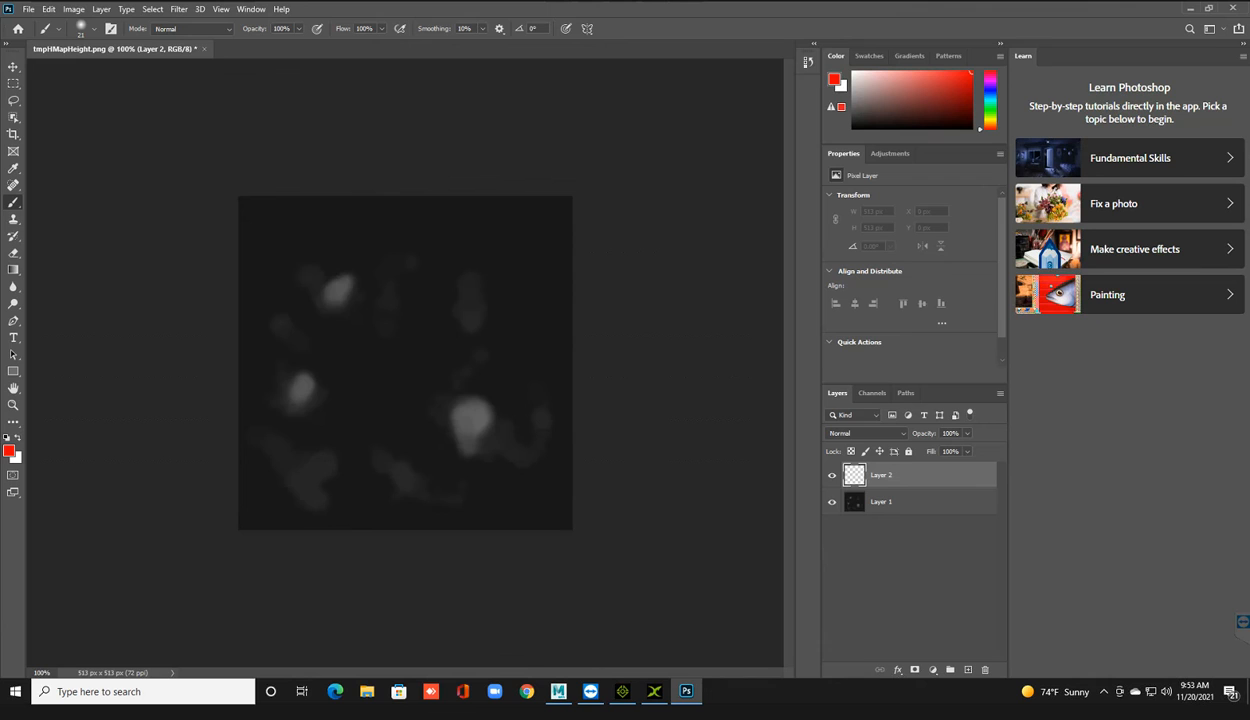
click(831, 501)
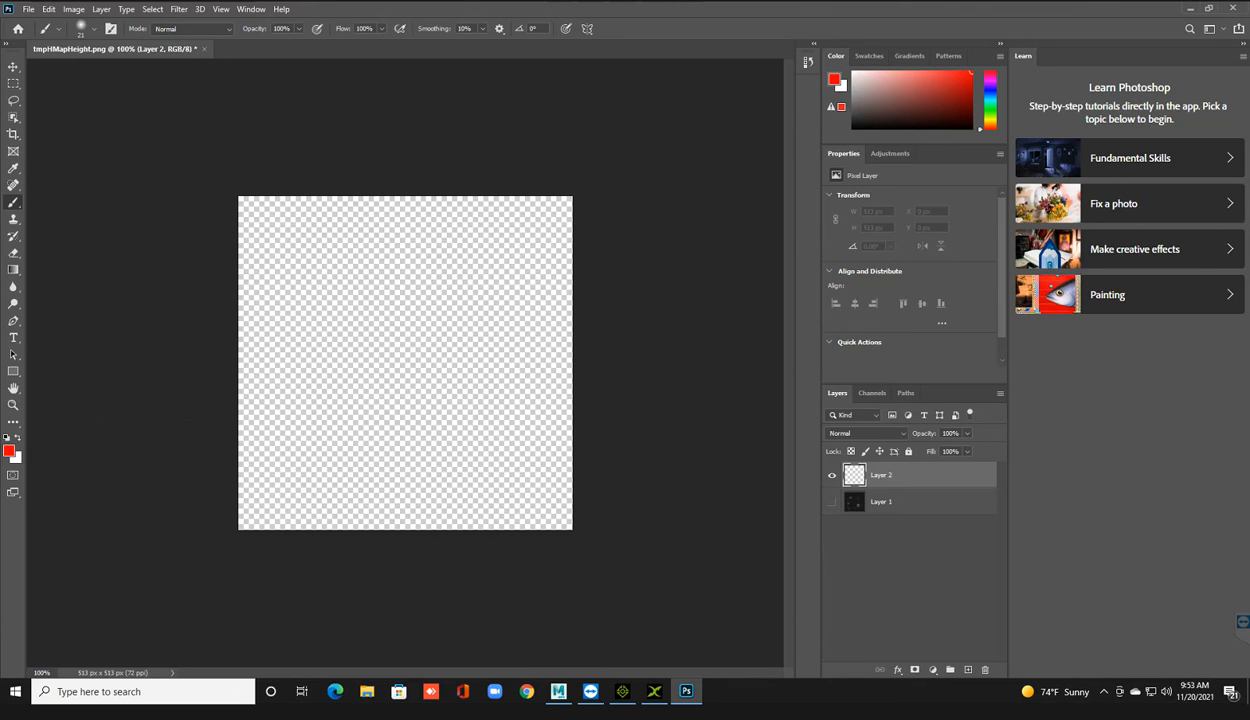
Step: Set the foreground color to black (000000)
click(9, 451)
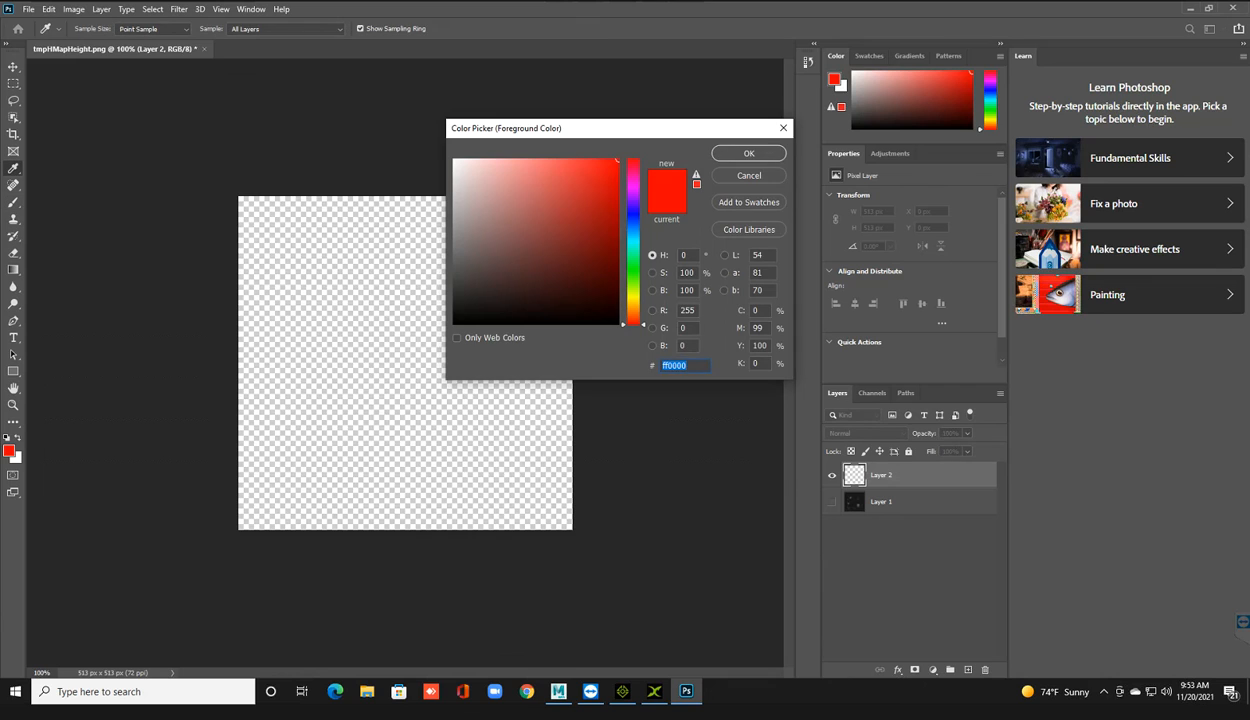
drag(455, 316, 453, 325)
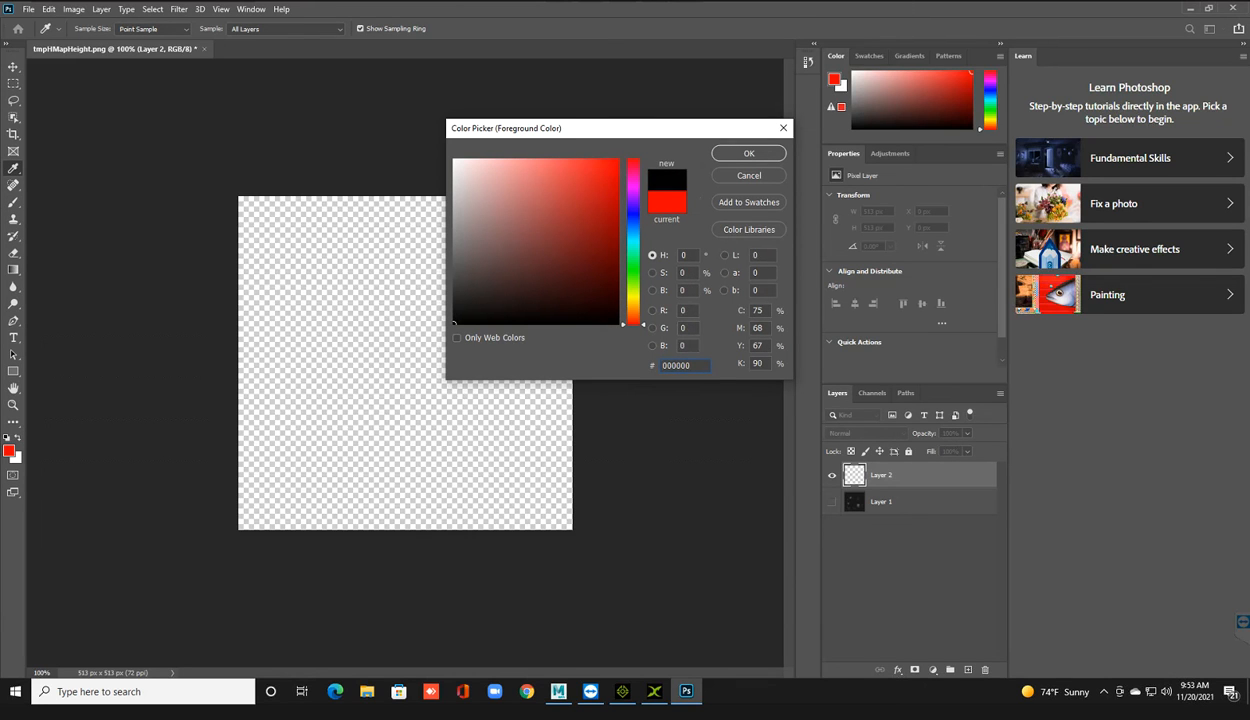
click(748, 153)
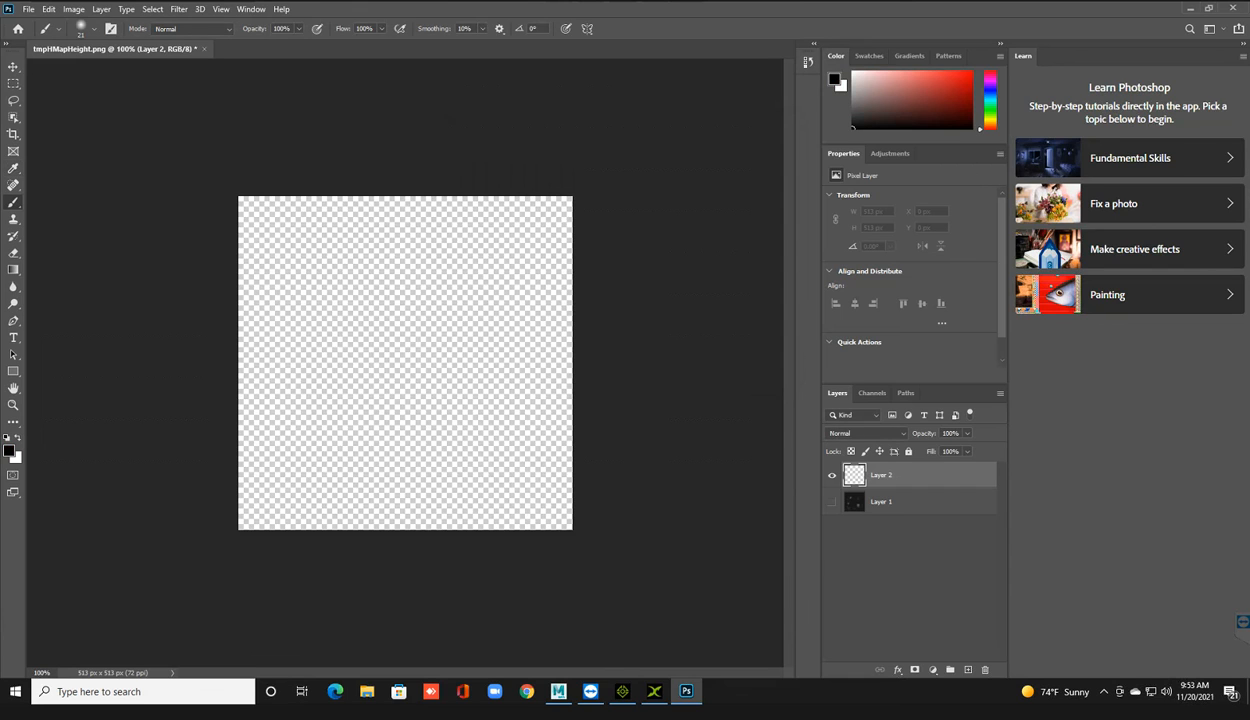
Step: Enlarge the soft brush to 5000 px and cover the height map's Layer 2 completely in solid black
right_click(378, 248)
drag(449, 280, 523, 280)
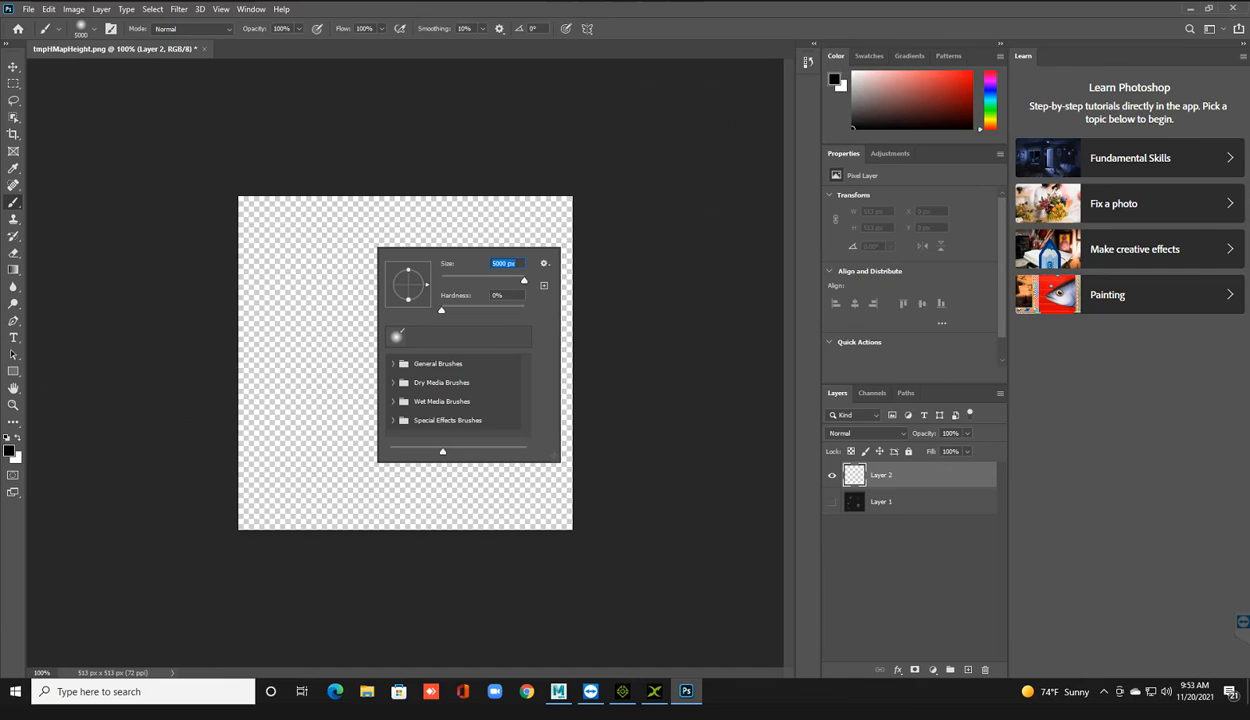
click(329, 357)
click(329, 357)
click(329, 357)
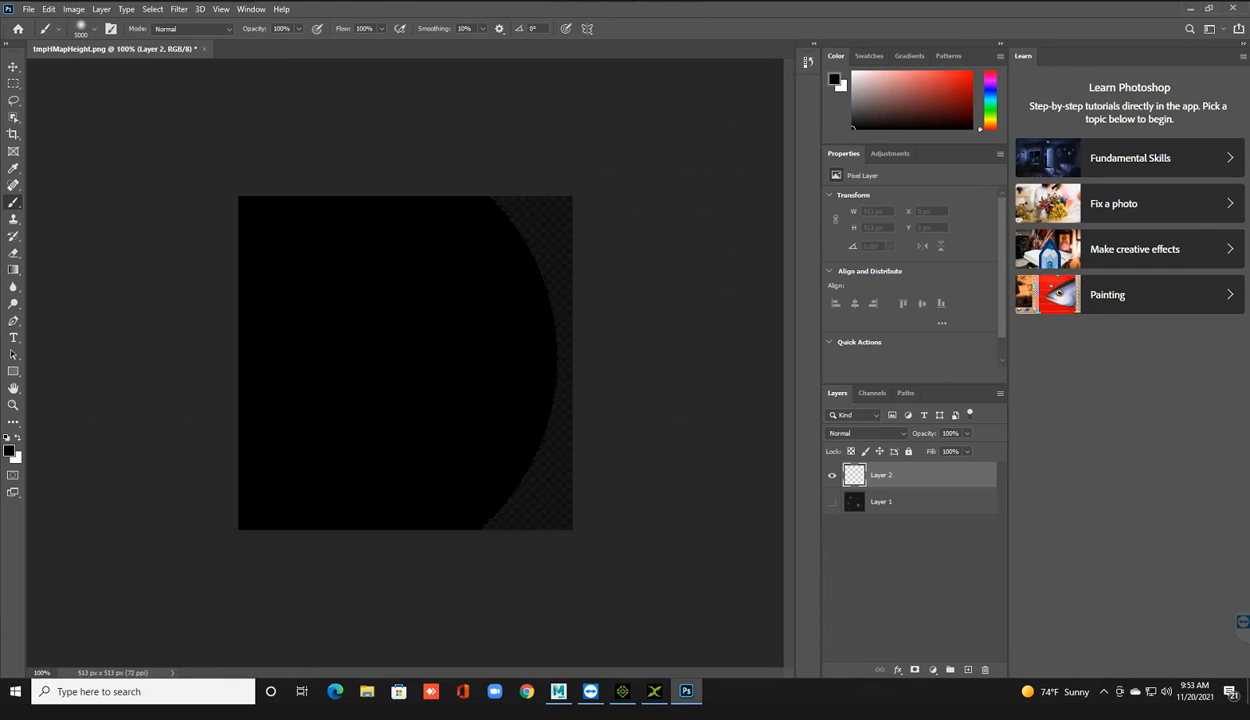
click(329, 357)
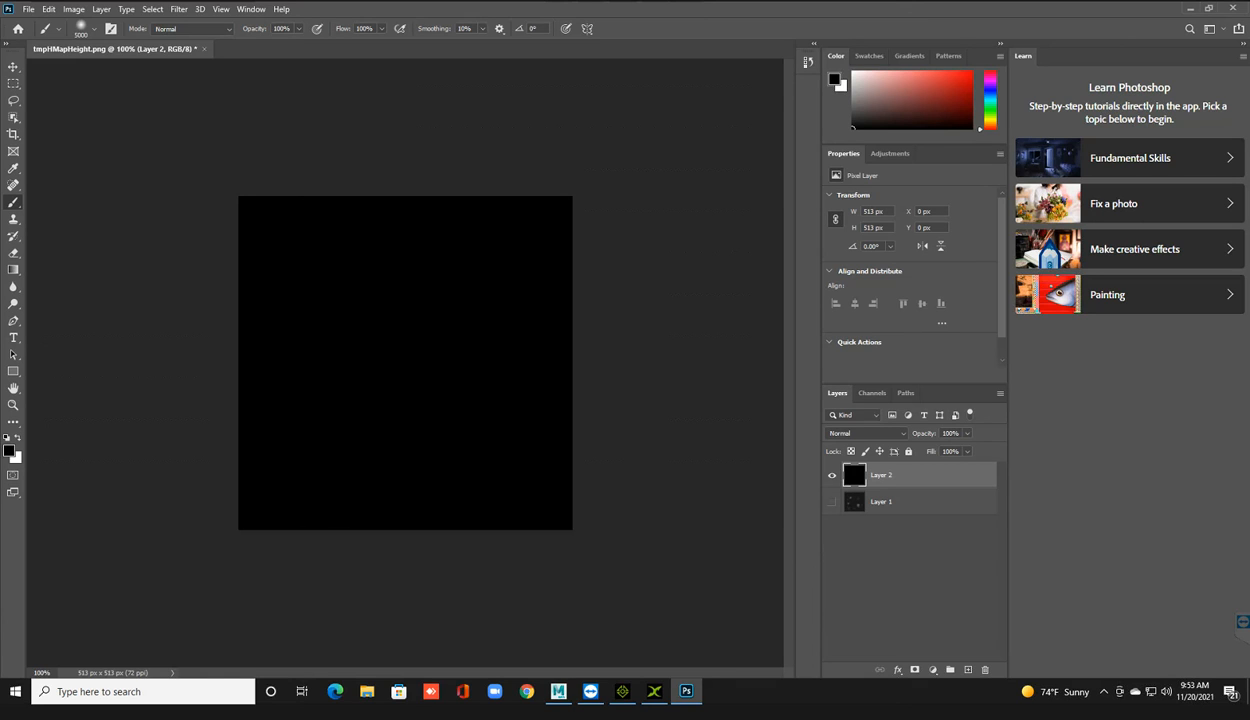
Step: Reduce the soft brush size to 12 px and set the foreground color to bright red
right_click(425, 351)
drag(579, 392, 501, 392)
click(560, 375)
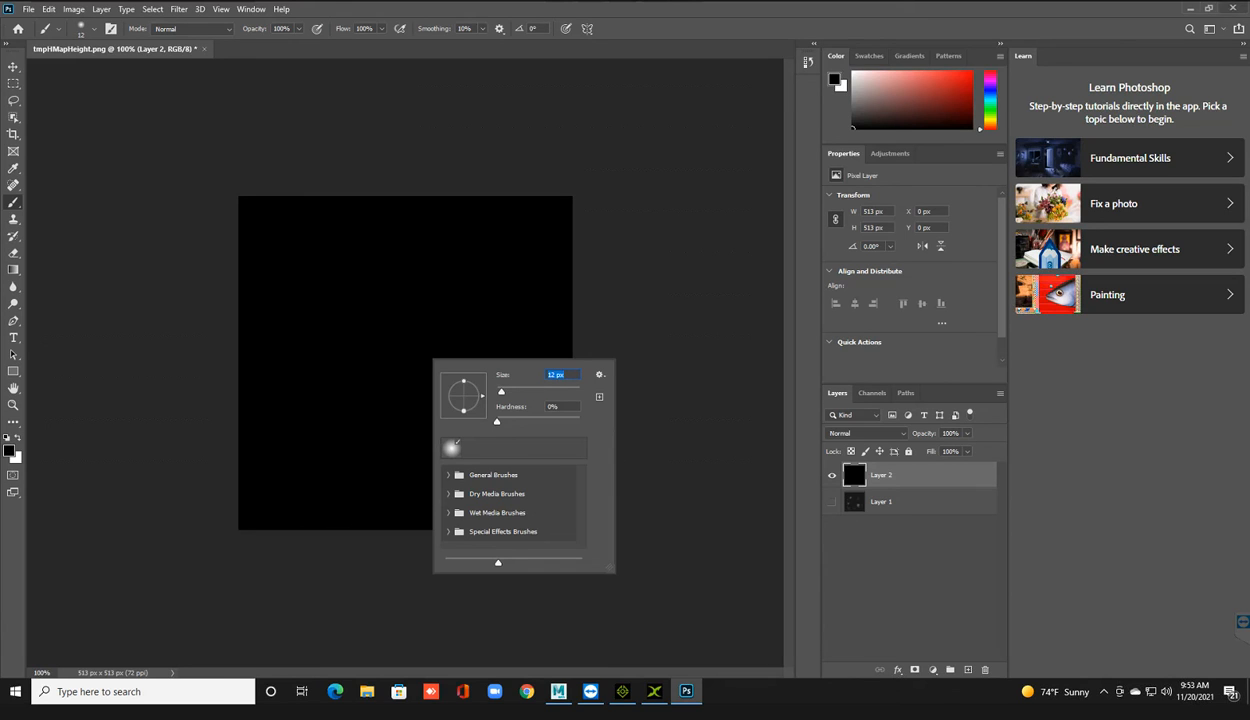
click(970, 73)
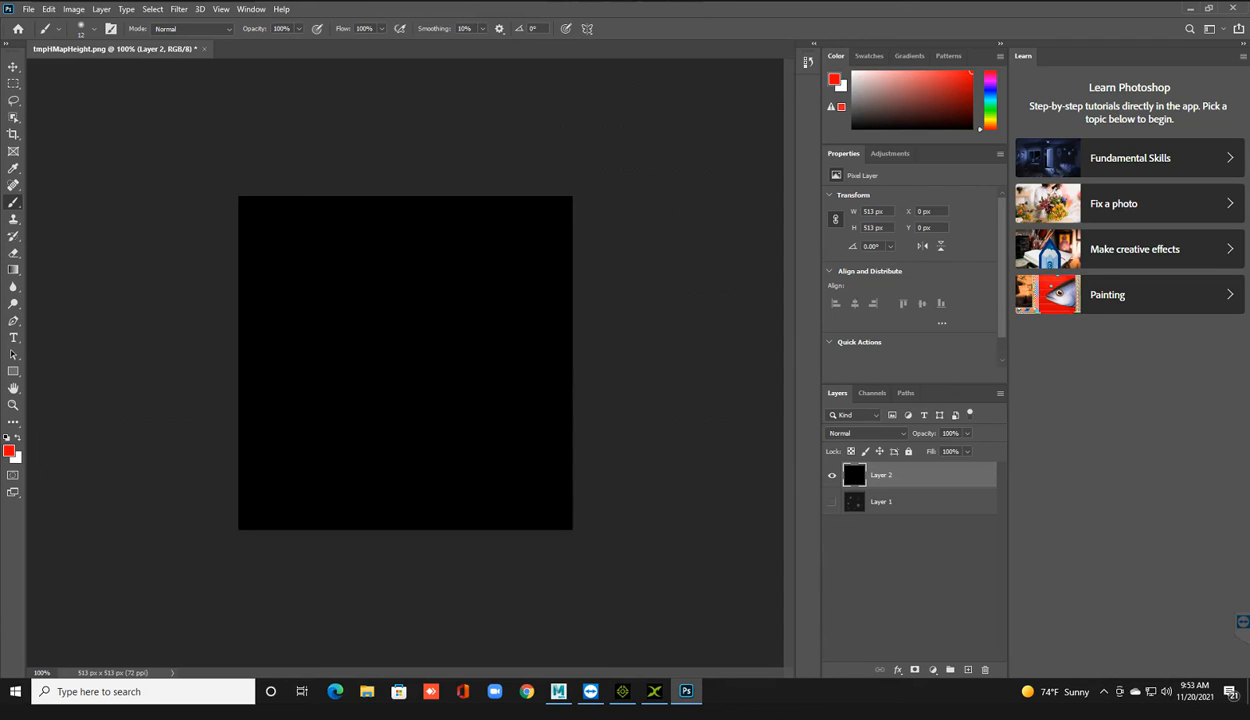
Step: Show Layer 1 again and set Layer 2's blend mode to Screen
click(831, 501)
click(885, 502)
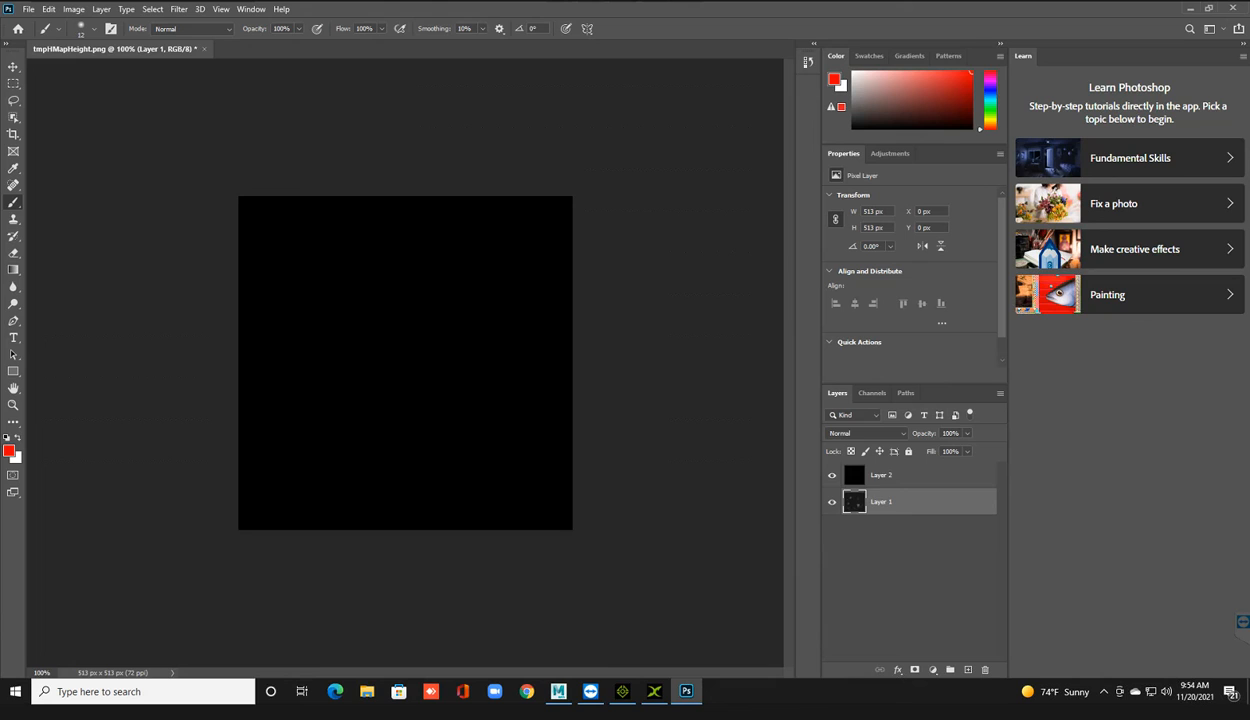
click(885, 475)
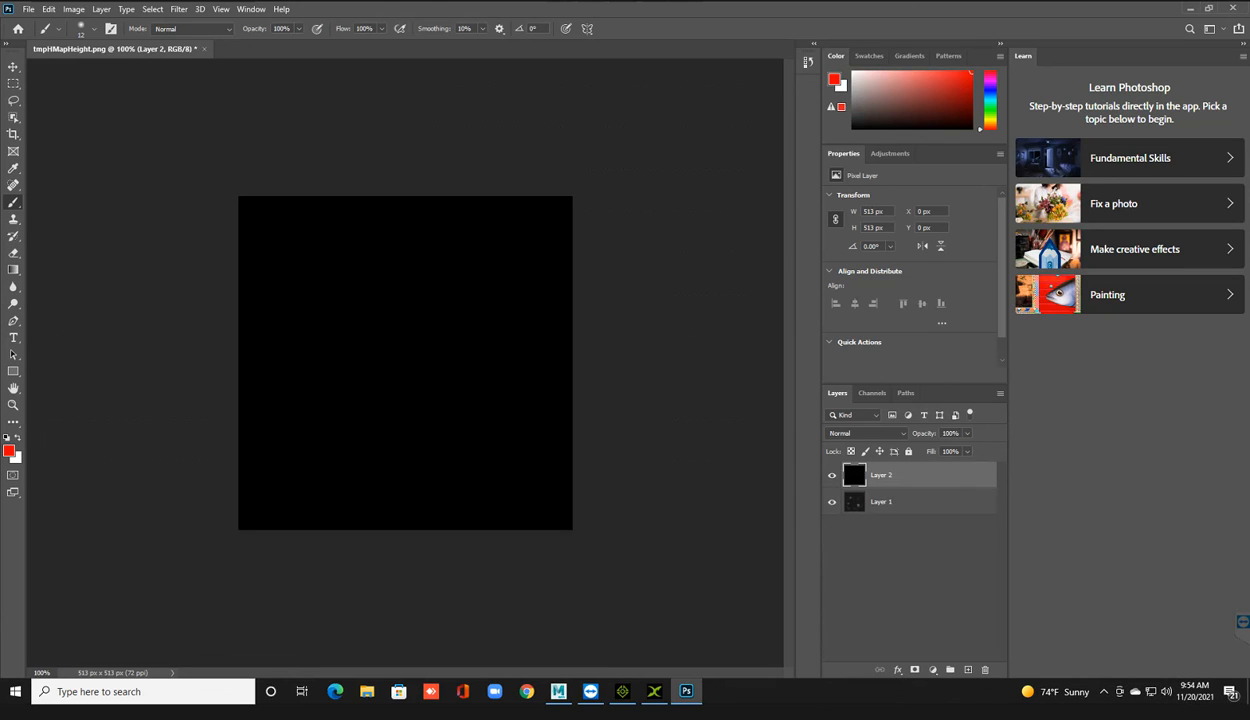
click(866, 433)
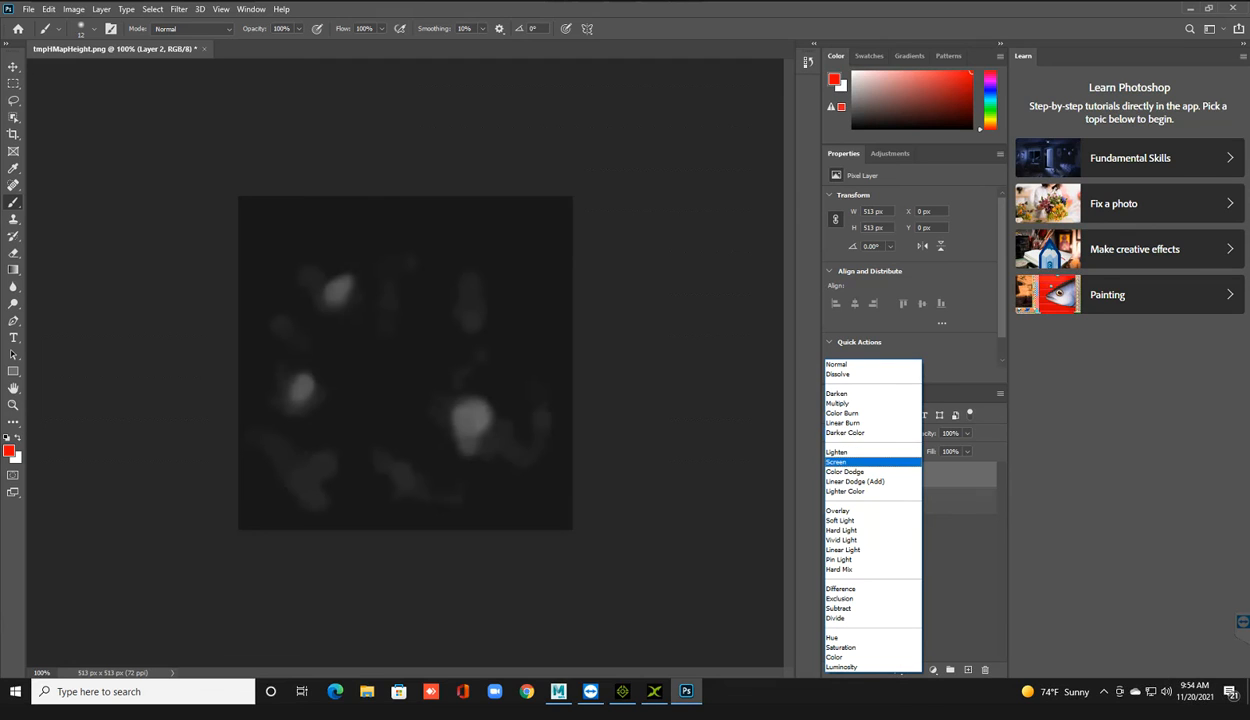
click(858, 462)
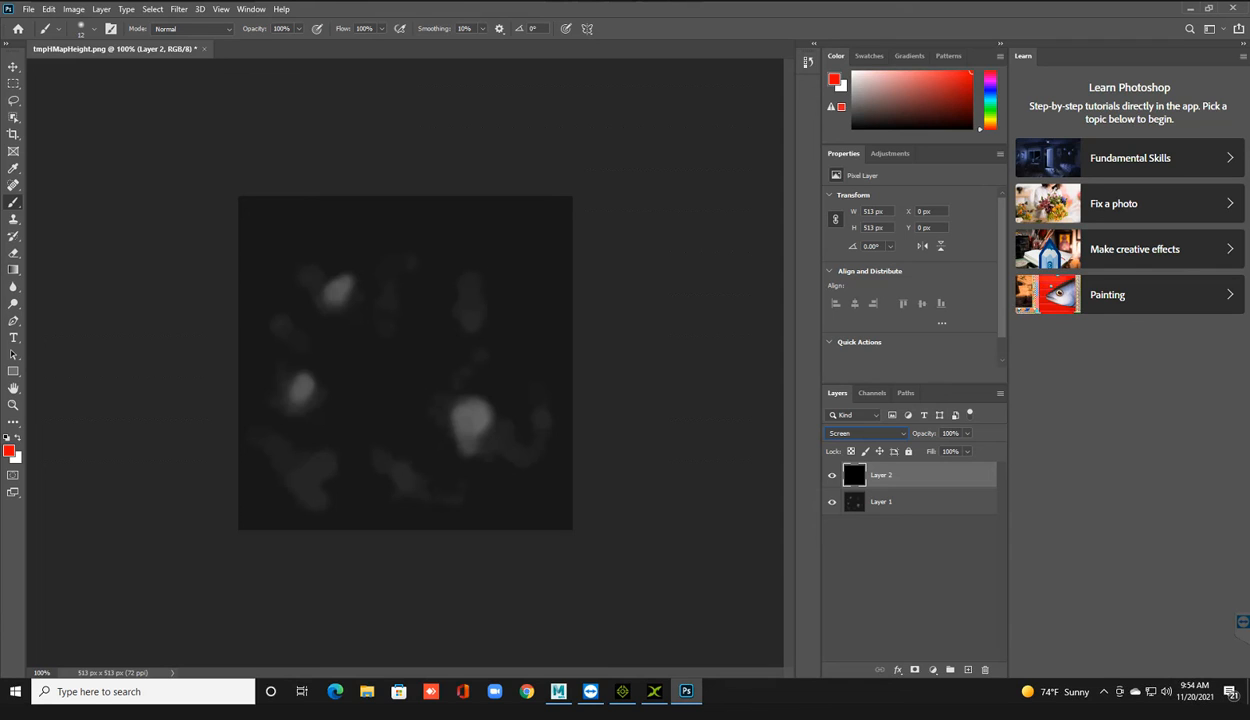
Step: Add a new layer above Layer 2, paint two red path lines crossing the map from edge to edge, and hide Layer 1
click(967, 669)
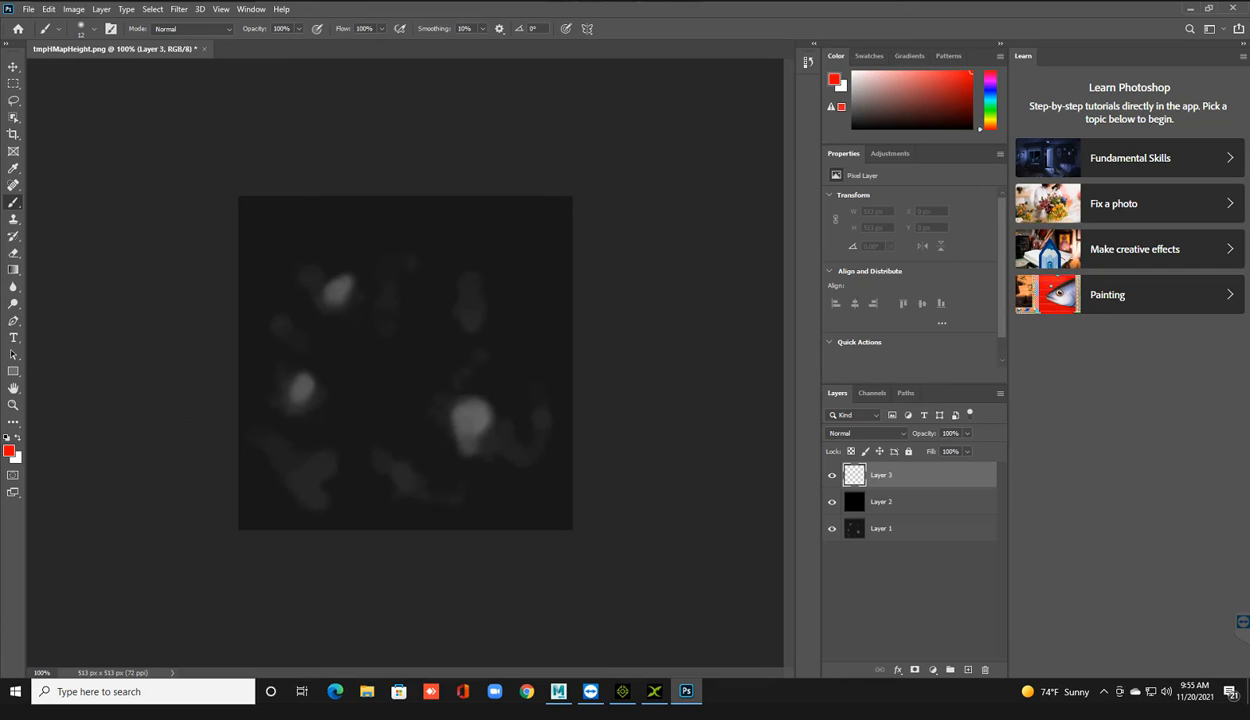
mouse_move(457, 198)
mouse_down()
mouse_move(426, 320)
mouse_move(354, 440)
mouse_move(350, 526)
mouse_up()
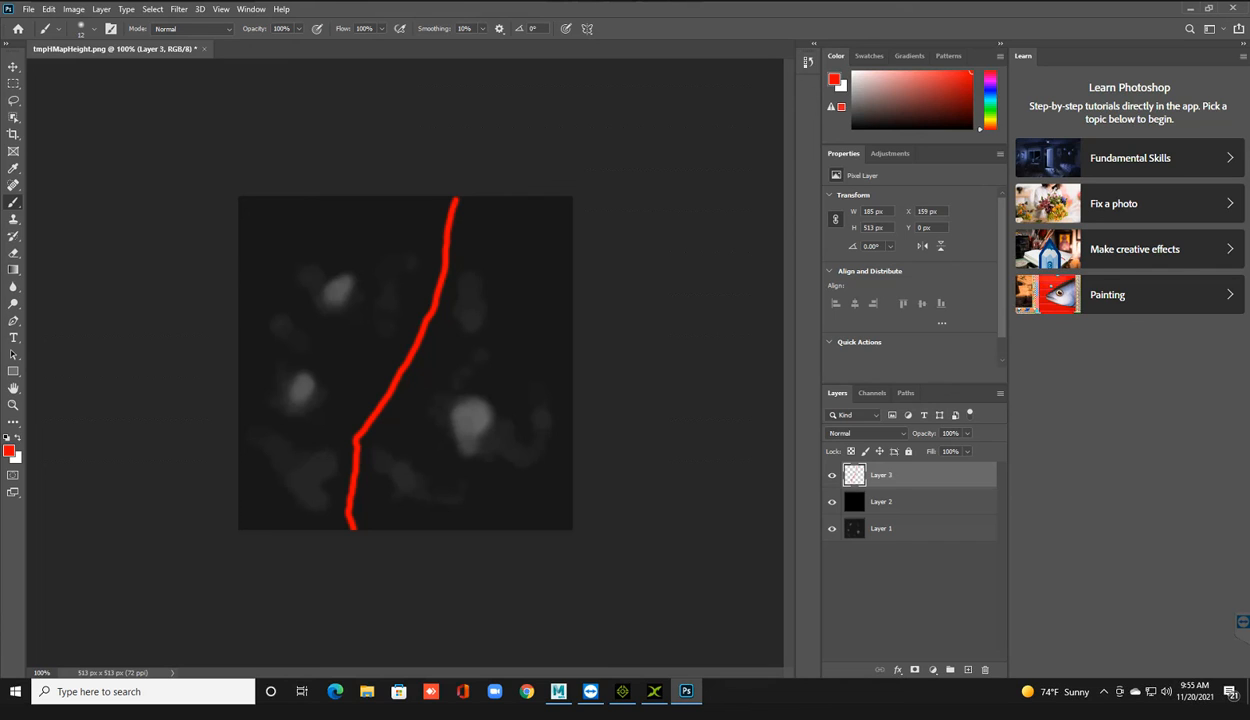
mouse_move(386, 398)
mouse_down()
mouse_move(444, 464)
mouse_move(513, 483)
mouse_move(570, 524)
mouse_up()
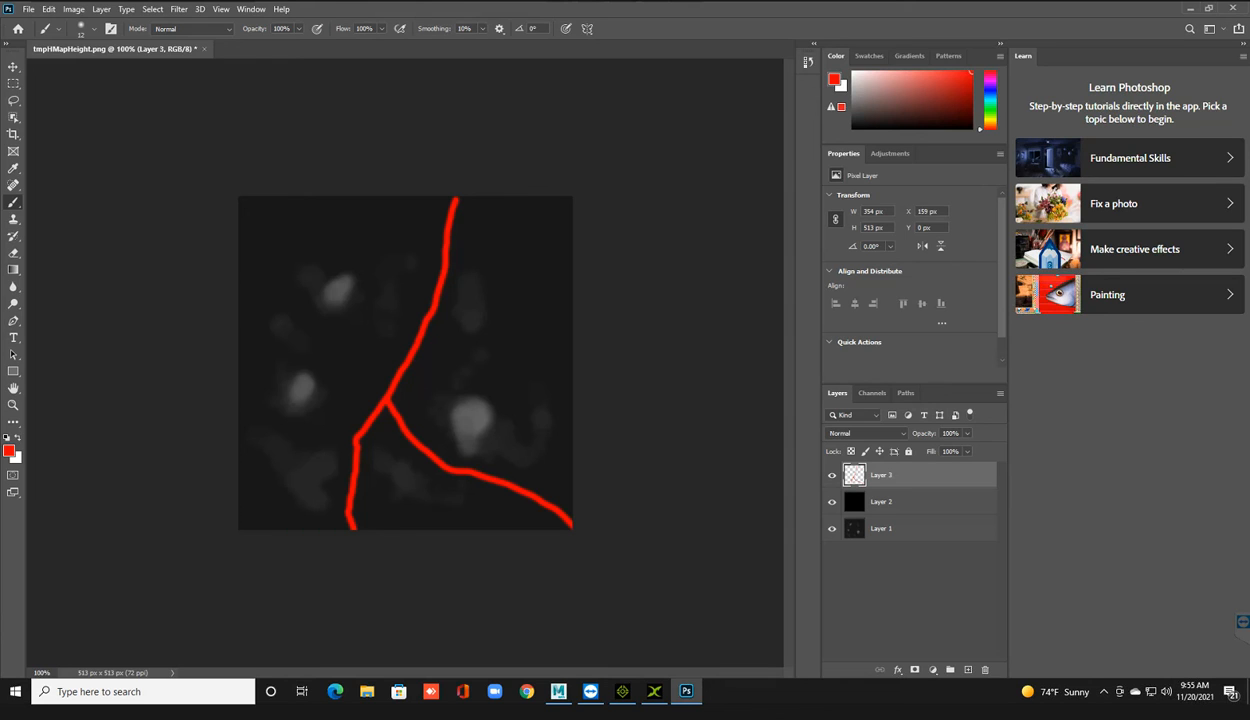
mouse_move(385, 398)
mouse_down()
mouse_move(272, 278)
mouse_move(265, 213)
mouse_move(238, 192)
mouse_up()
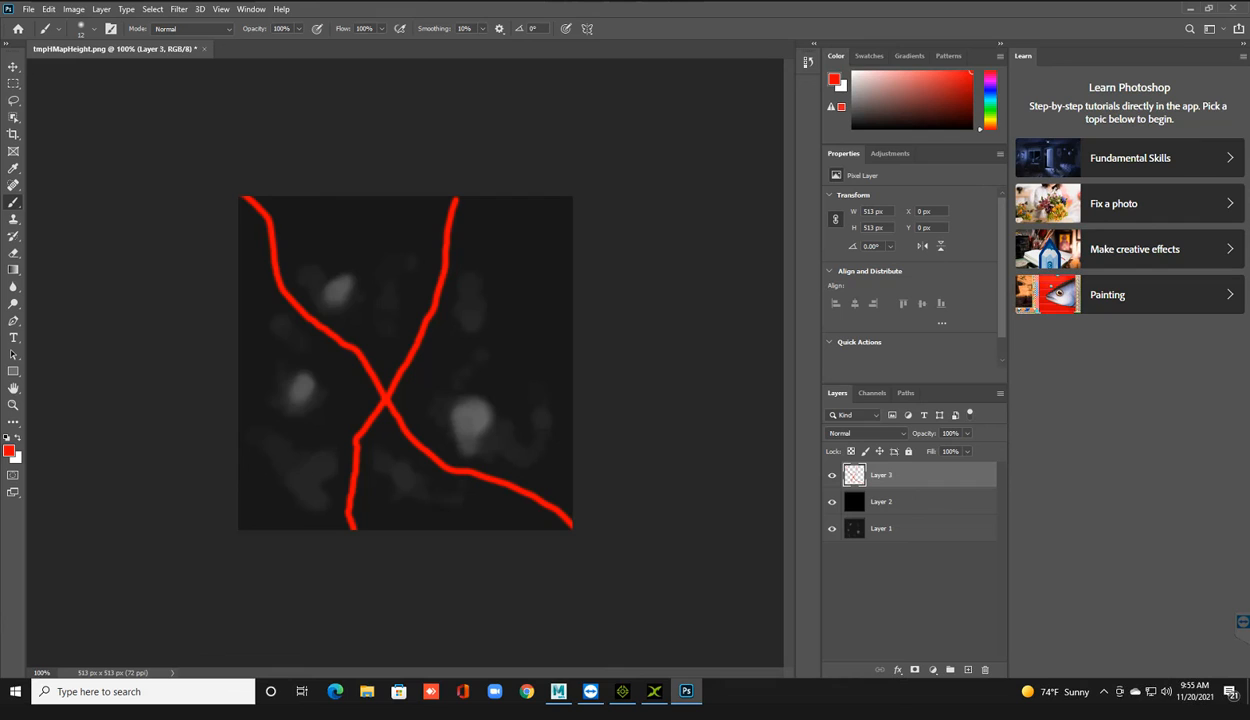
click(832, 528)
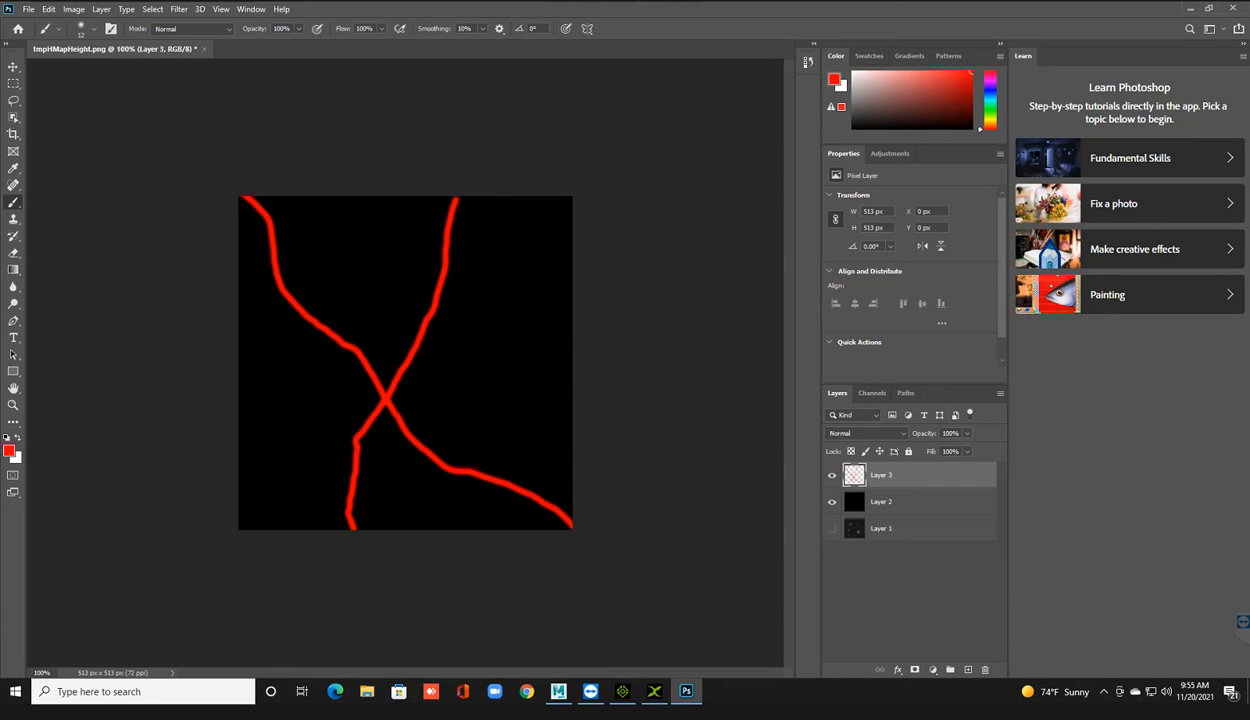
Step: Start saving the image to the computer and choose the color\scene folder on New Volume (B:)
click(28, 9)
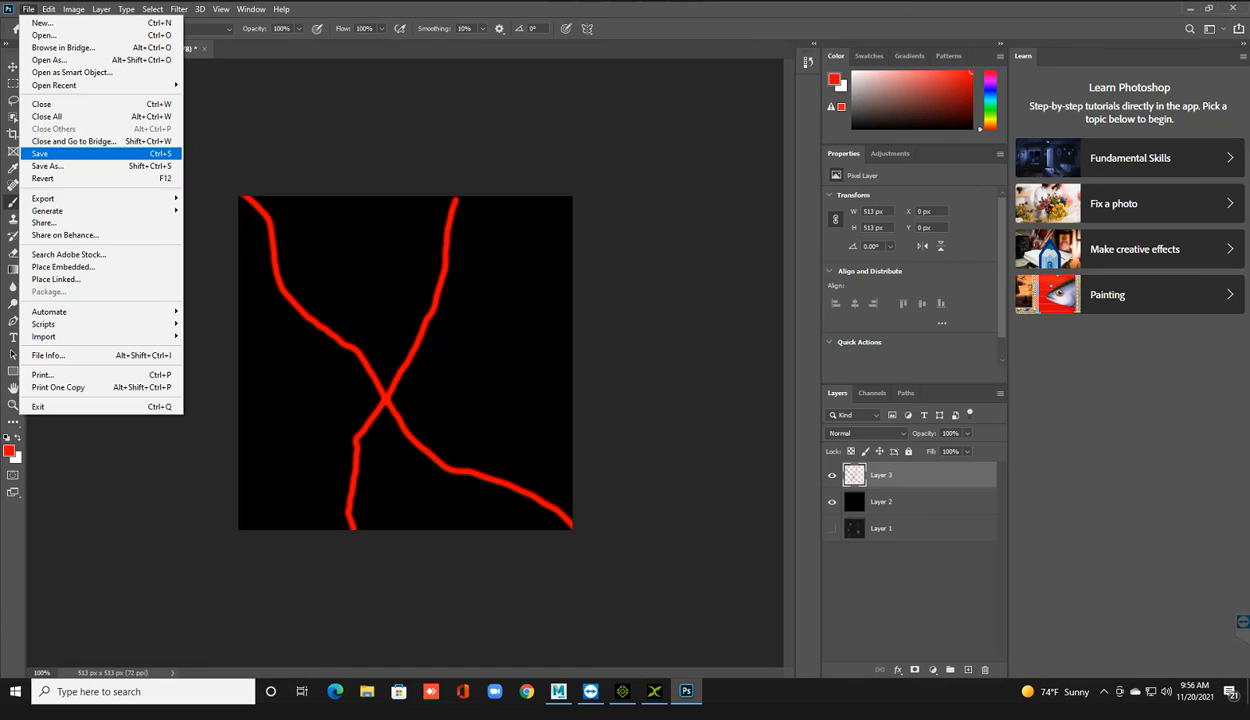
click(40, 153)
click(705, 458)
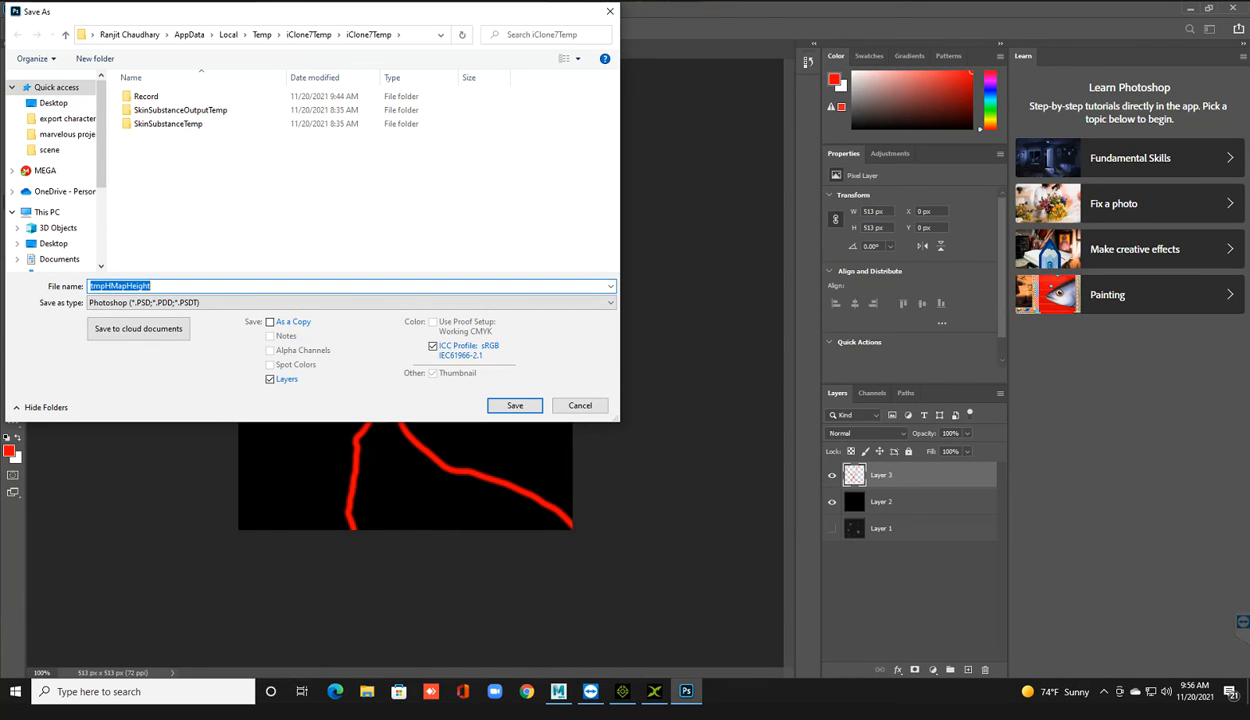
click(47, 212)
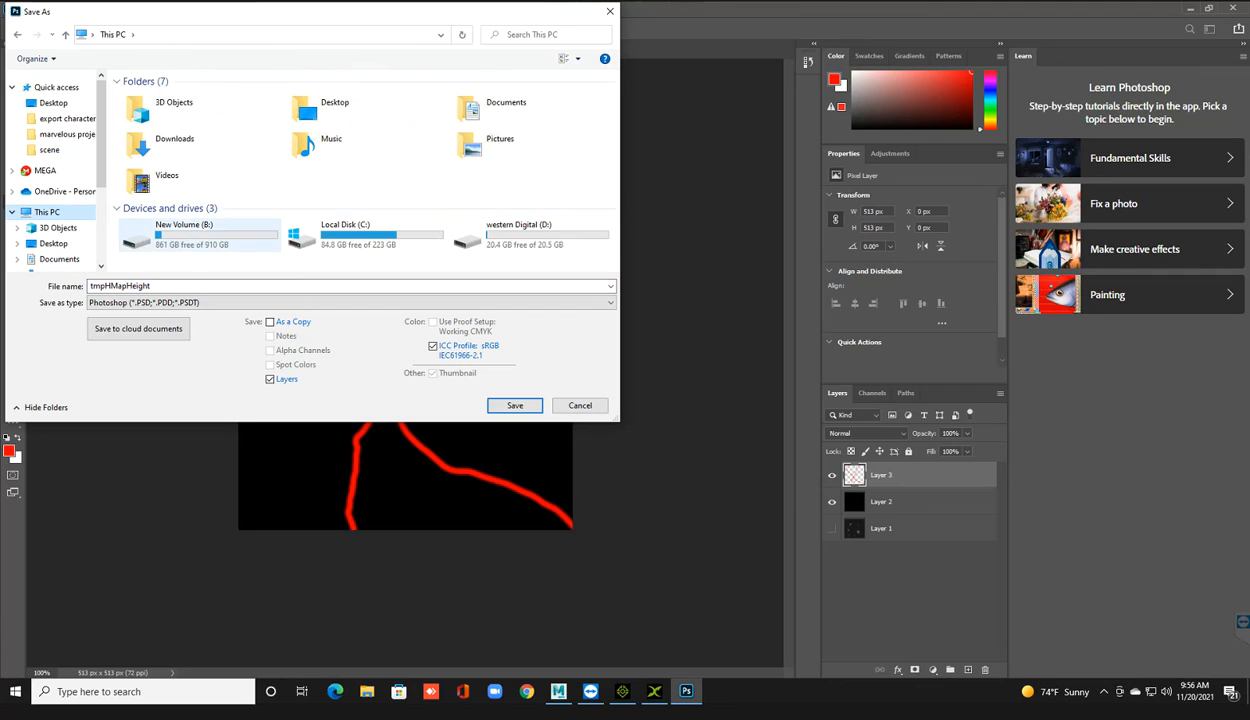
double_click(200, 234)
double_click(150, 148)
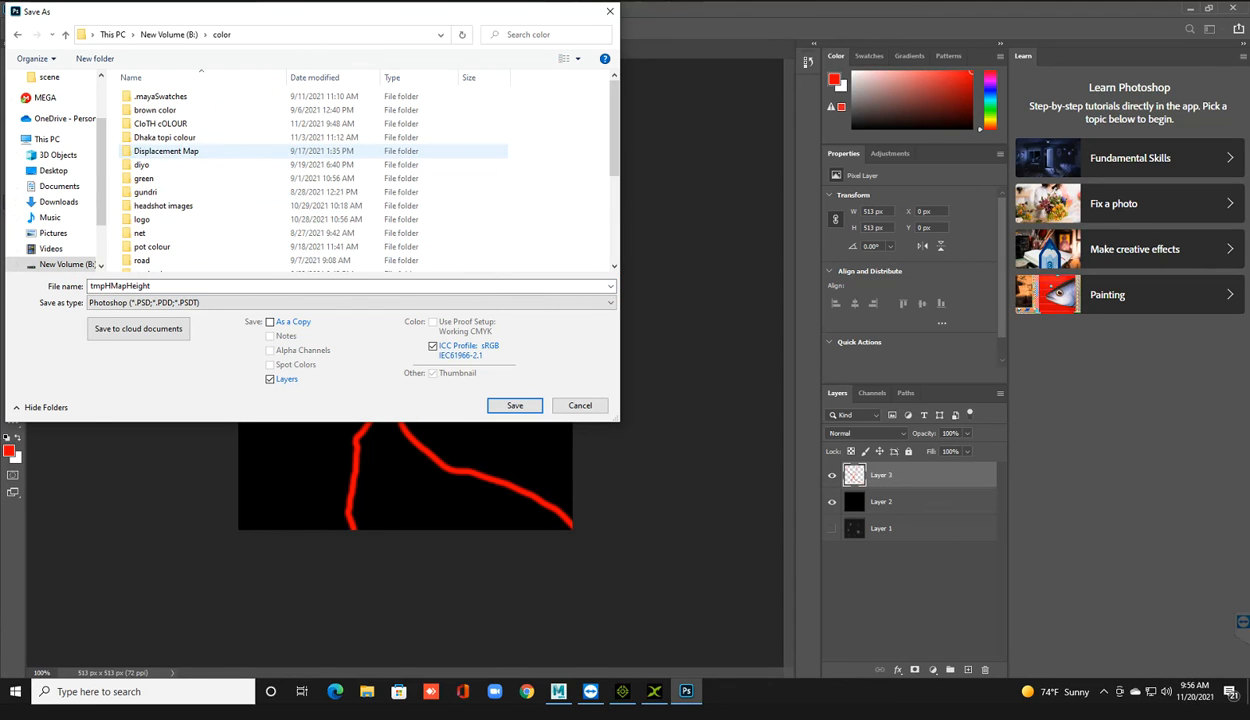
scroll(200, 232, down, 2)
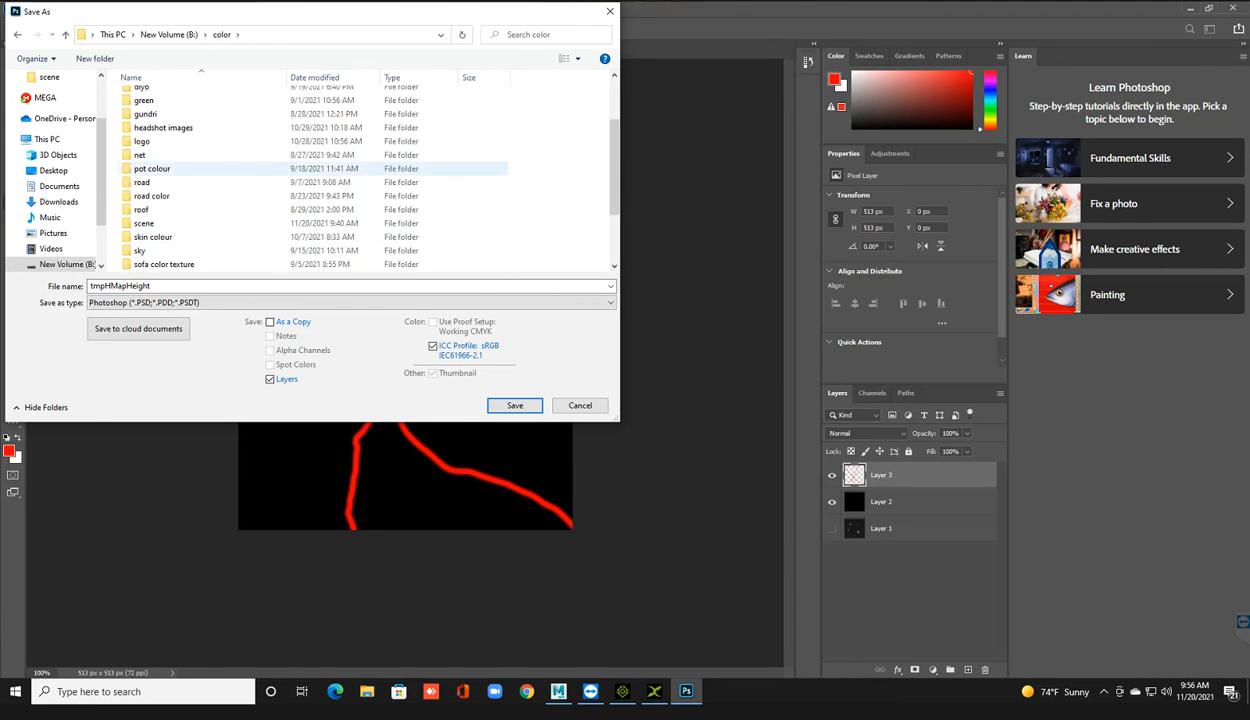
double_click(150, 223)
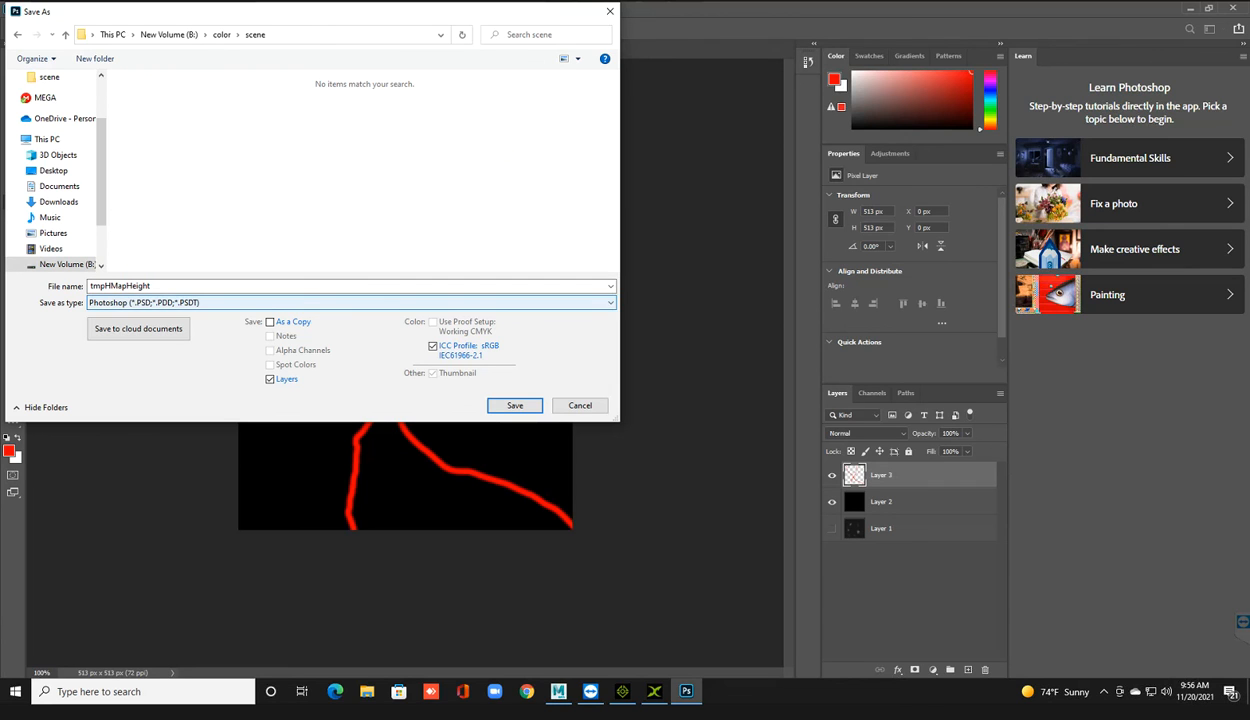
Step: Save the image as a JPEG named tmpHMapHeight2 with the default quality options
click(350, 302)
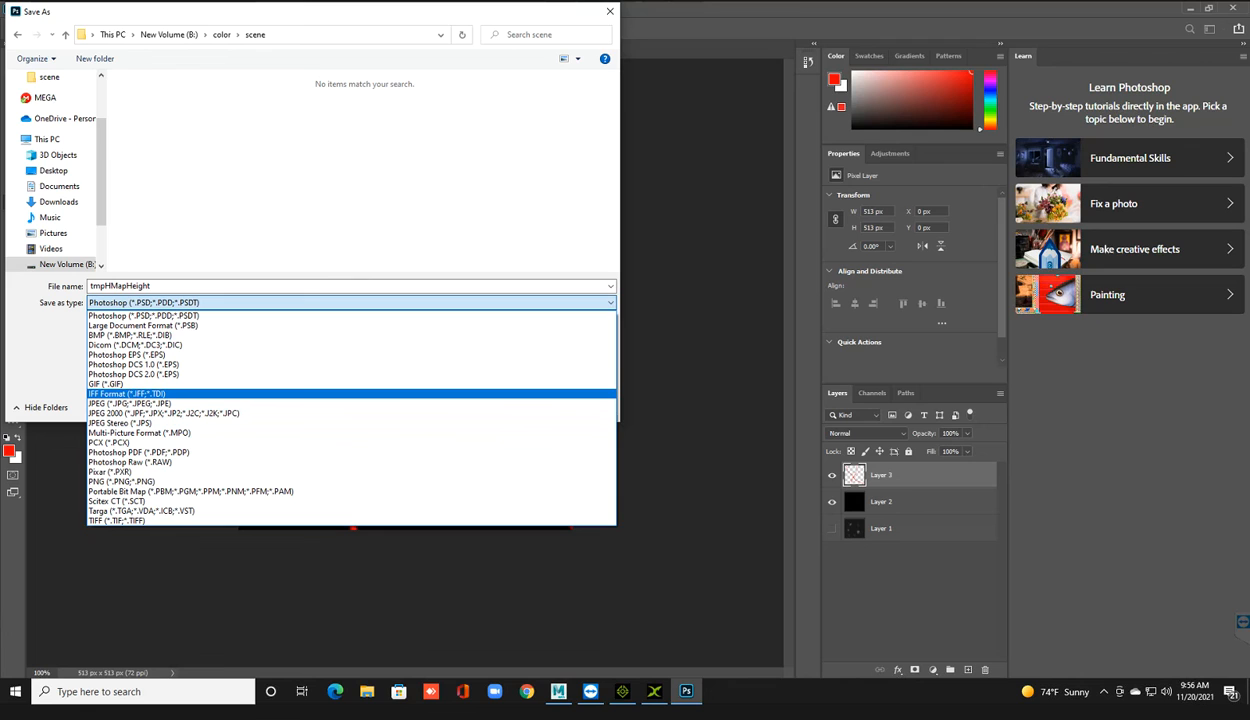
click(130, 403)
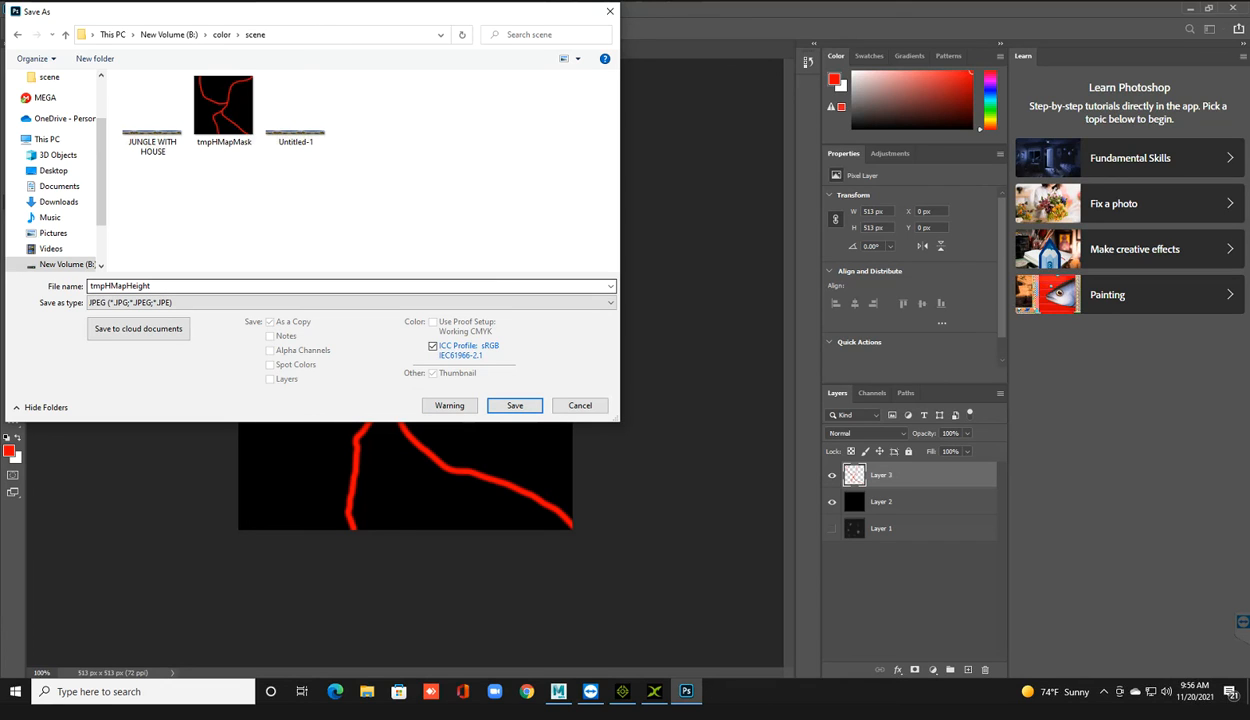
click(170, 286)
click(153, 286)
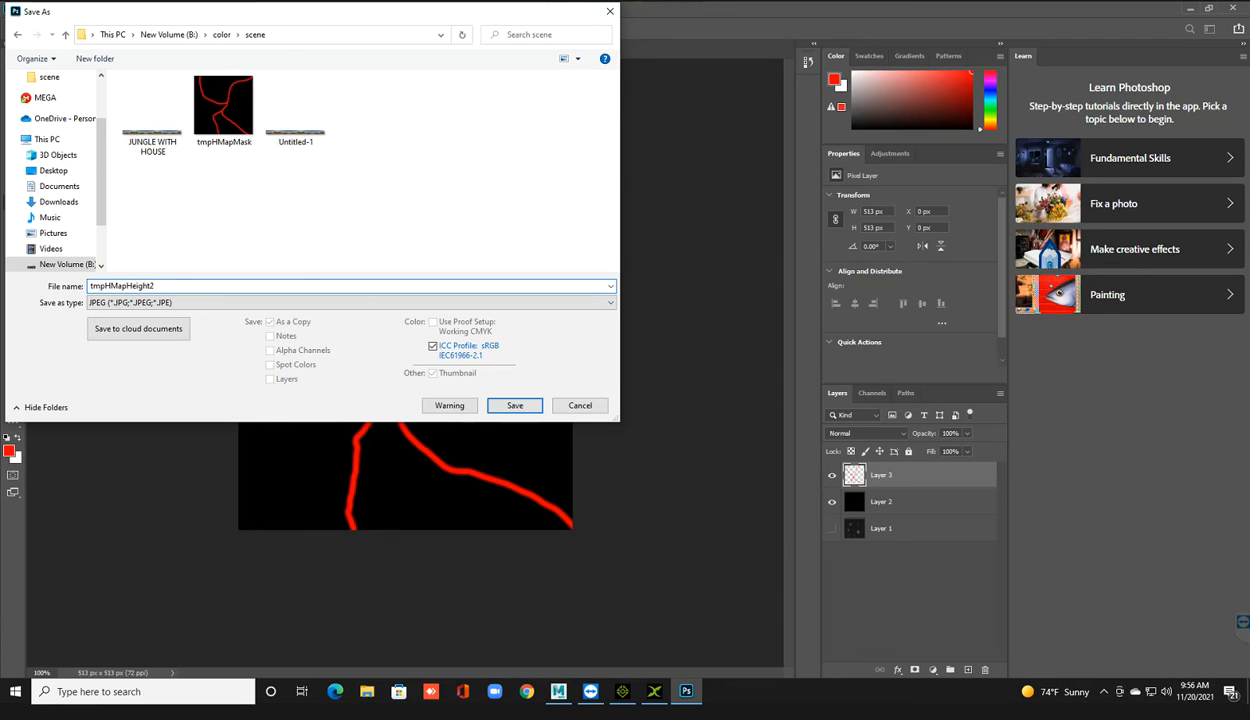
key(Return)
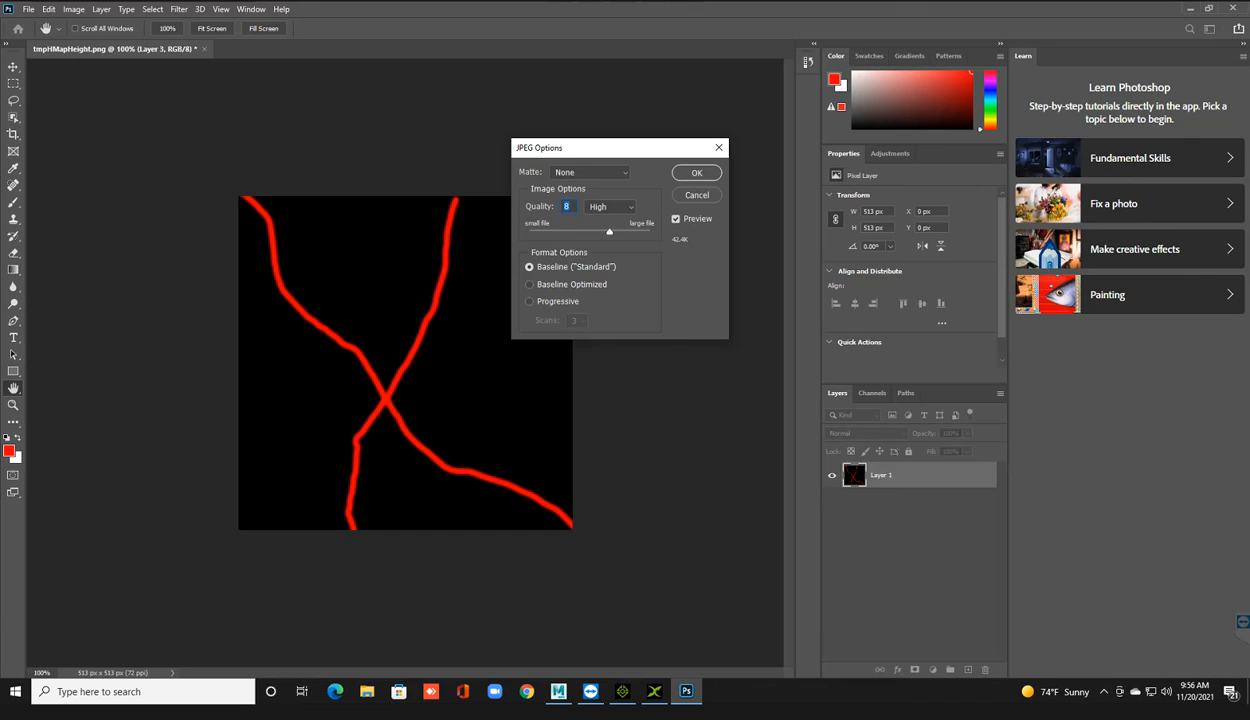
key(Return)
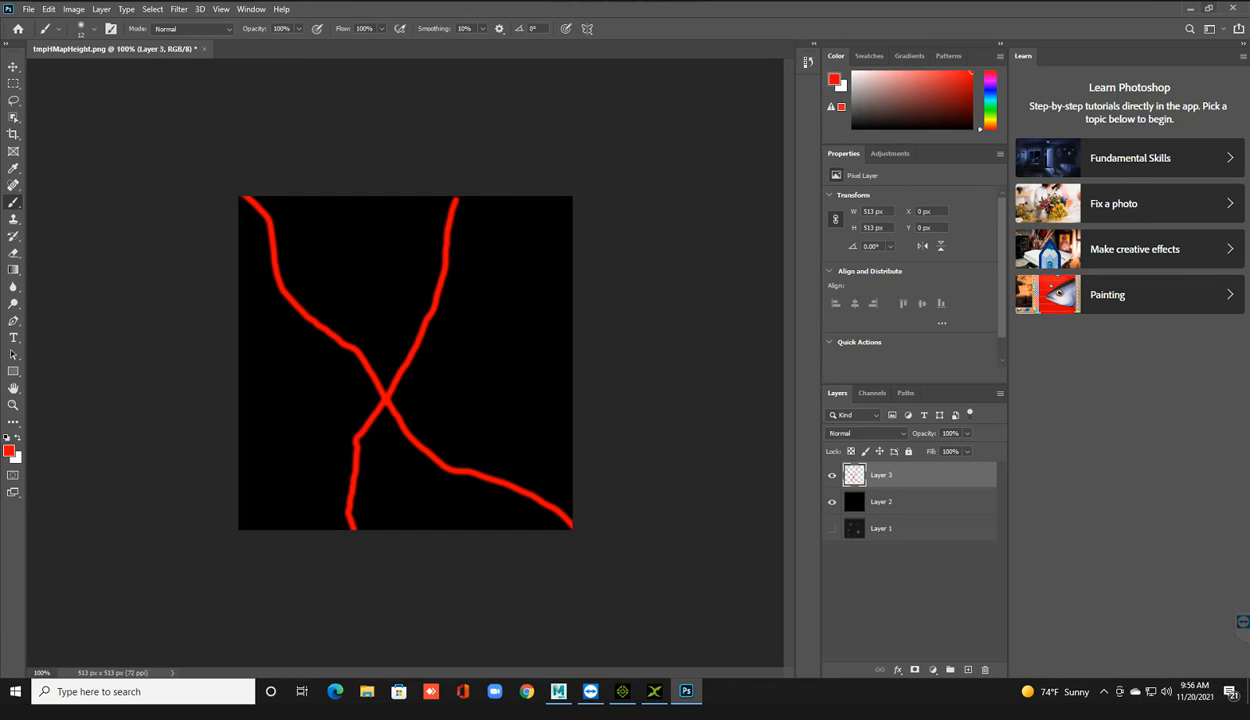
Step: Switch to iClone, load tmpHMapHeight2 as the Butte terrain's Mask image, and check the paths across the terrain
key(alt+Tab)
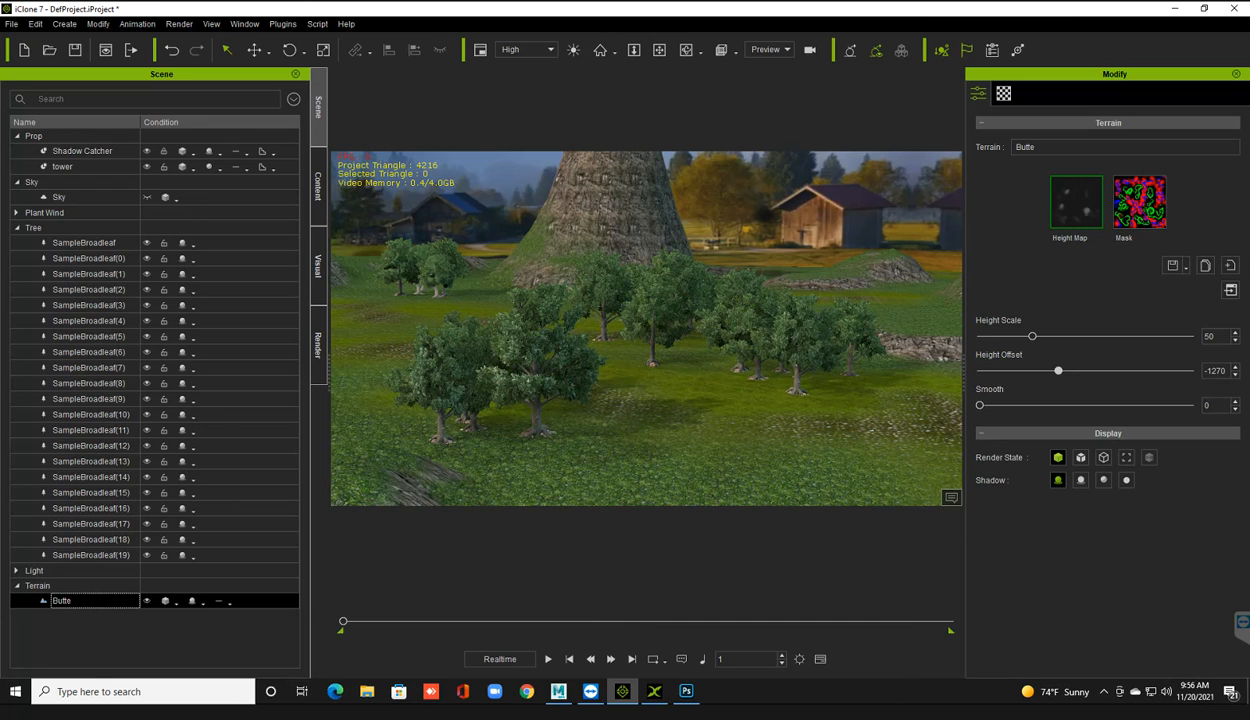
double_click(1076, 202)
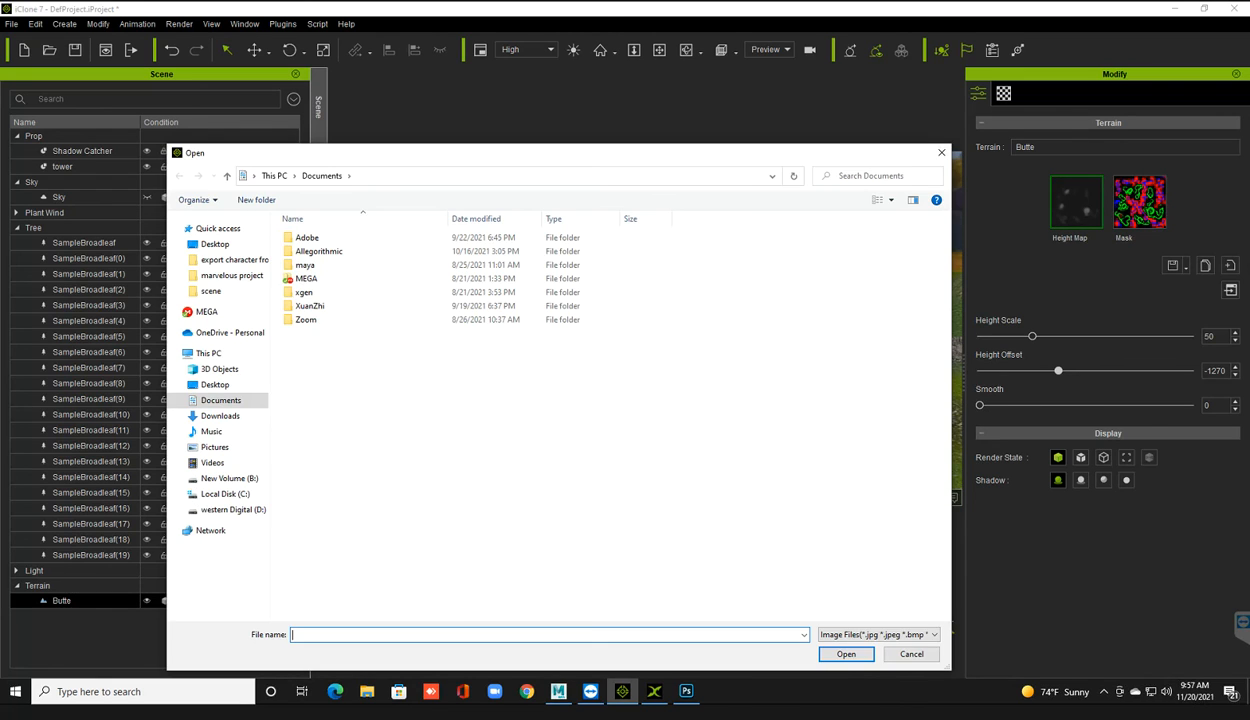
click(941, 153)
double_click(1140, 202)
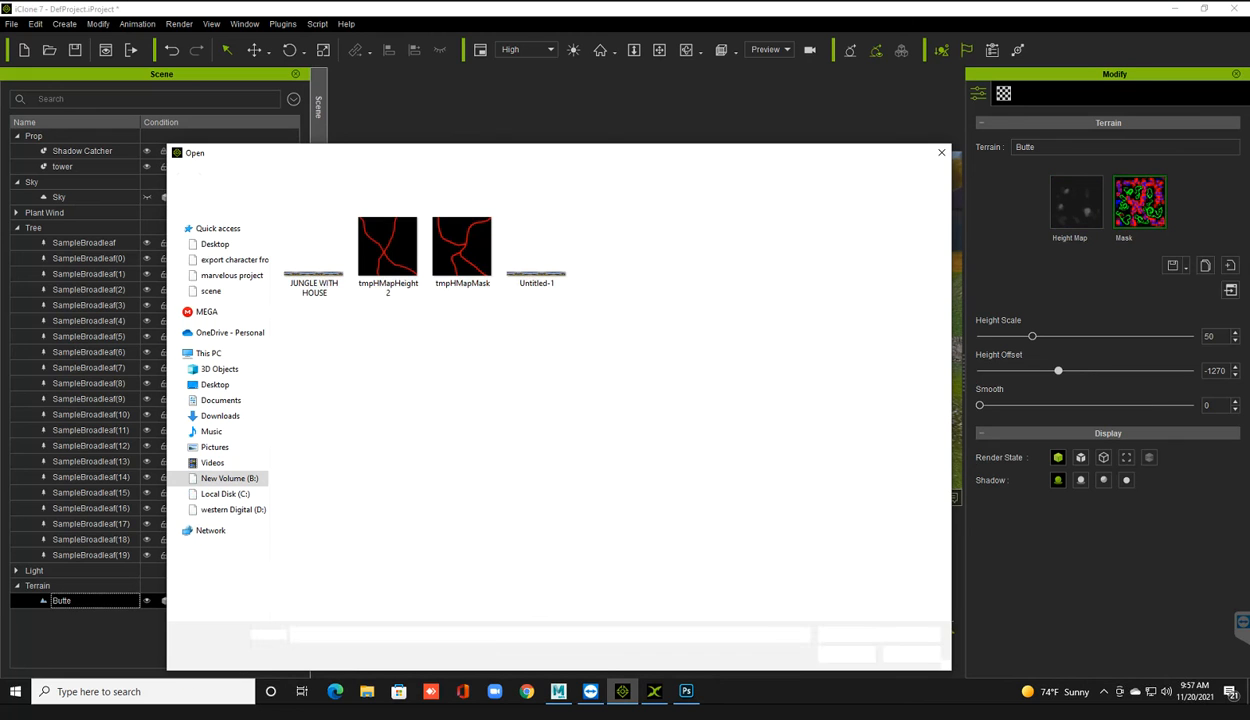
click(388, 250)
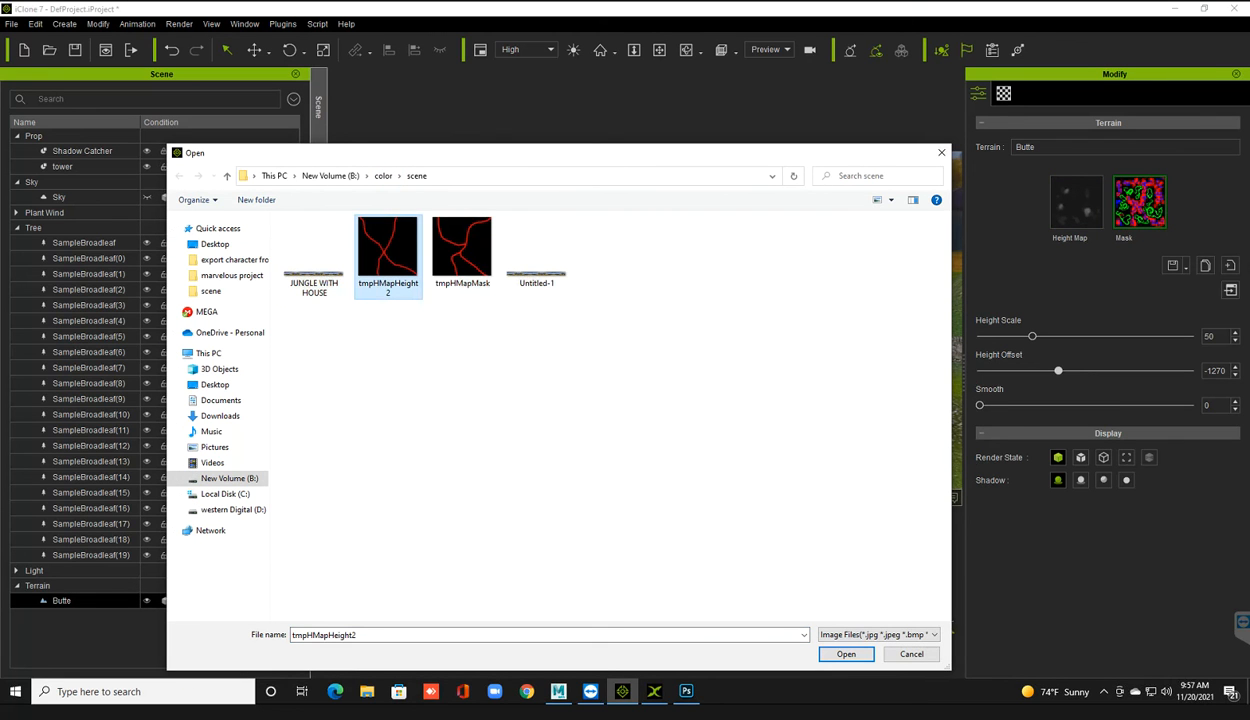
click(846, 654)
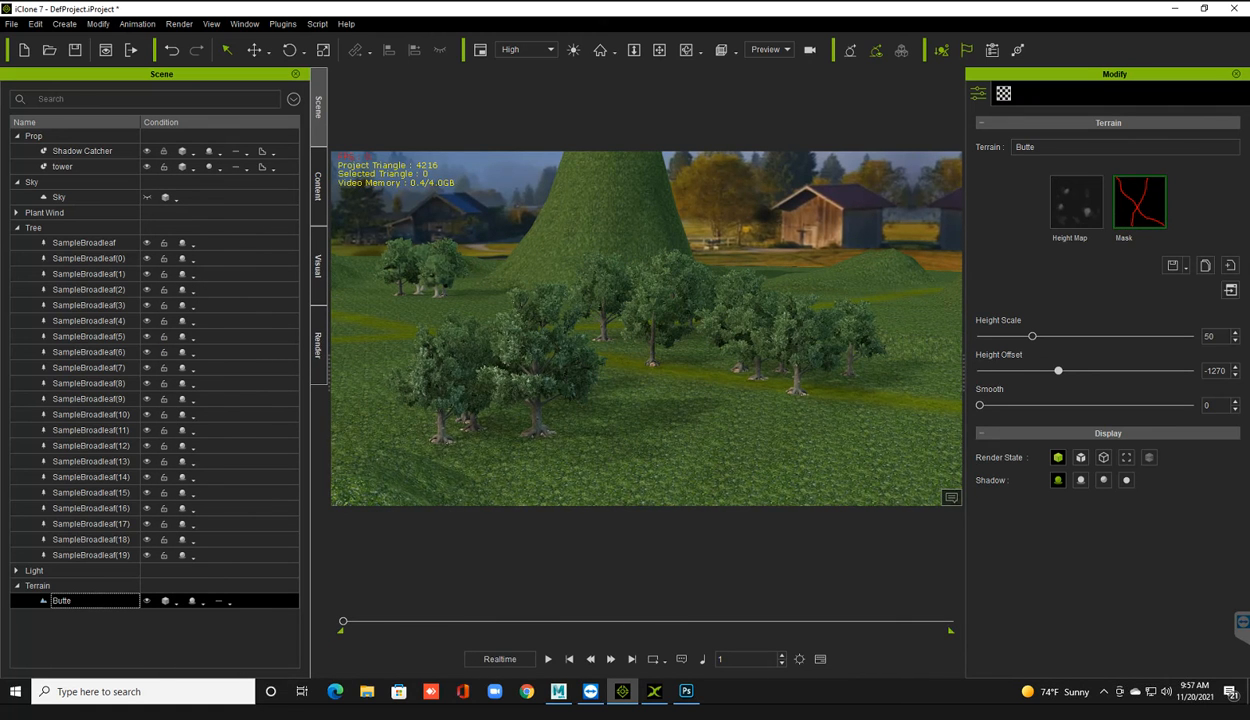
scroll(646, 328, down, 3)
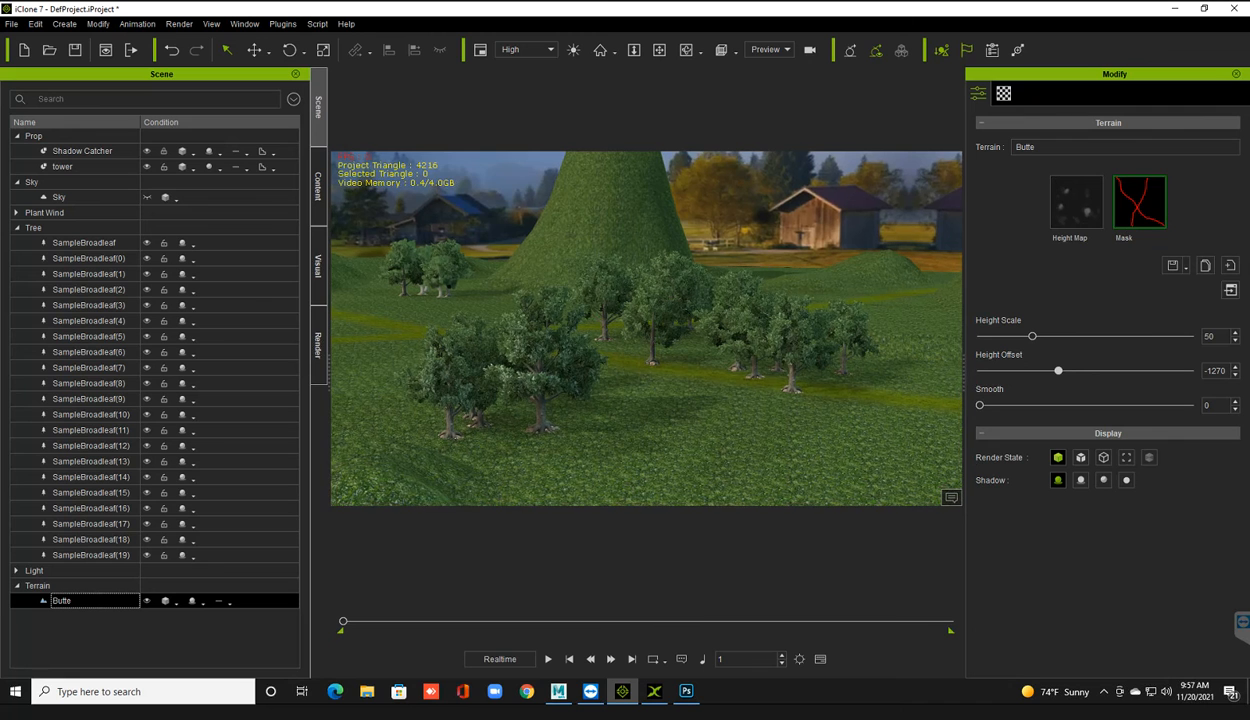
scroll(646, 328, down, 3)
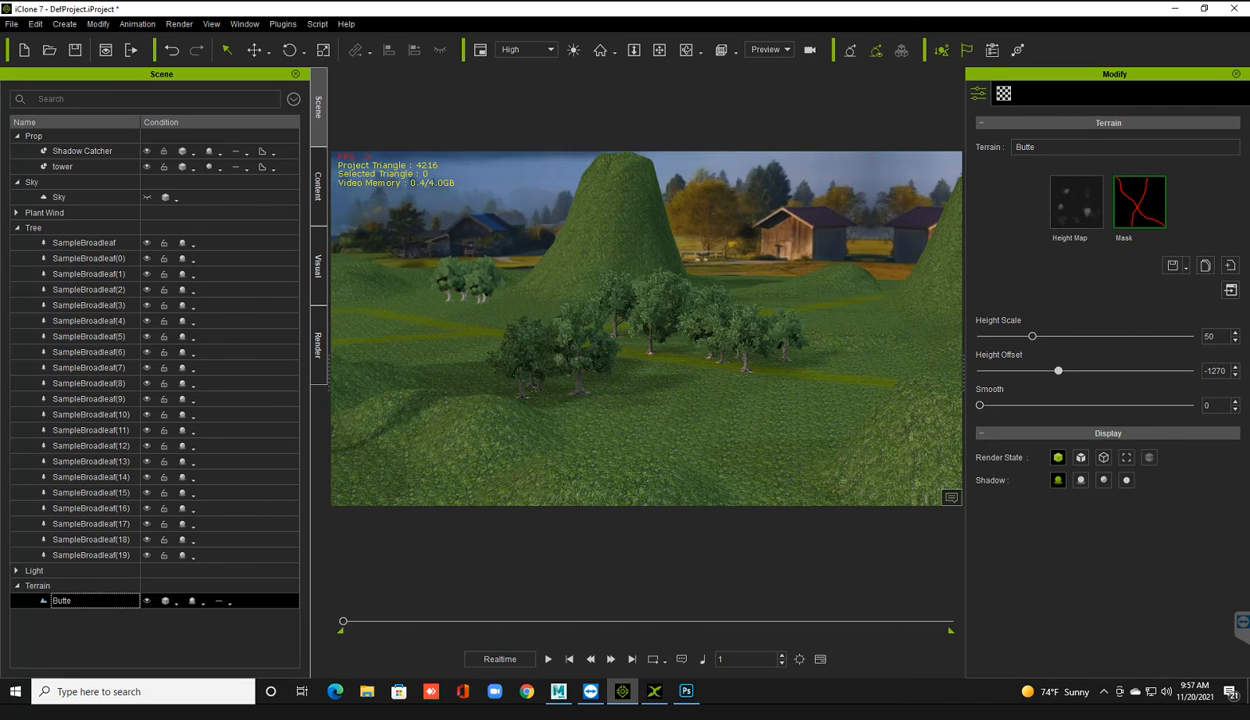
scroll(646, 328, down, 3)
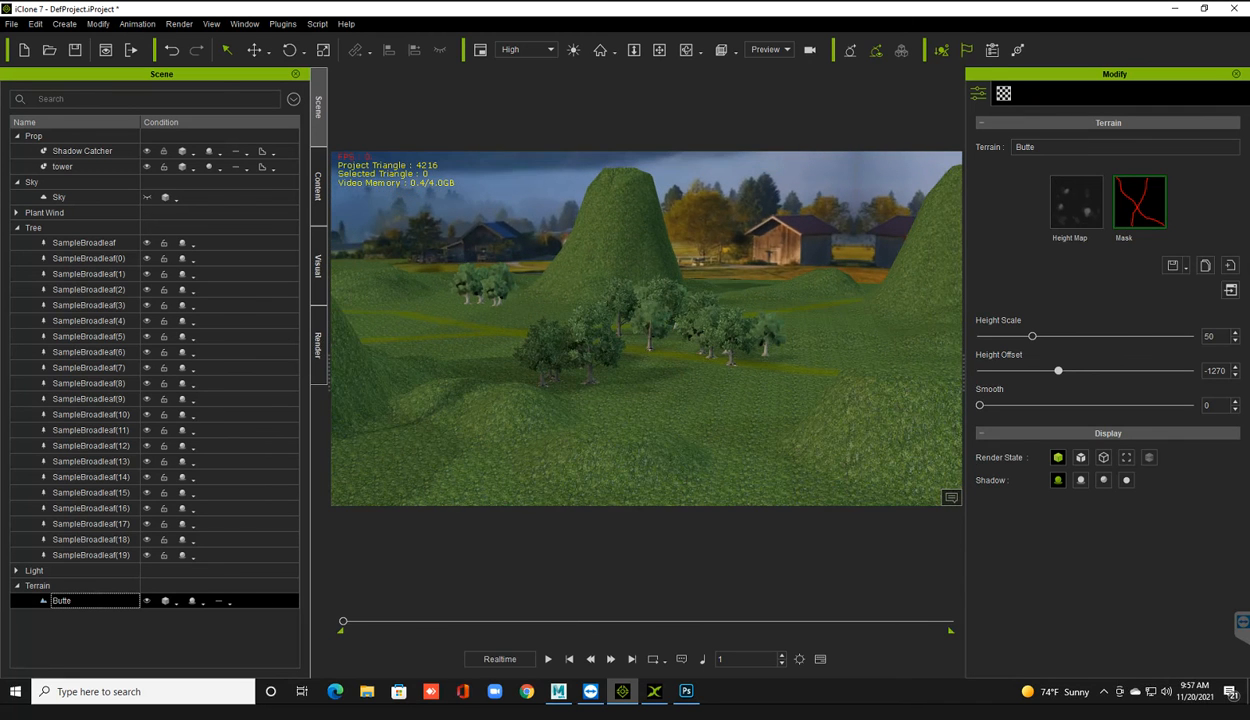
right_drag(720, 330, 460, 328)
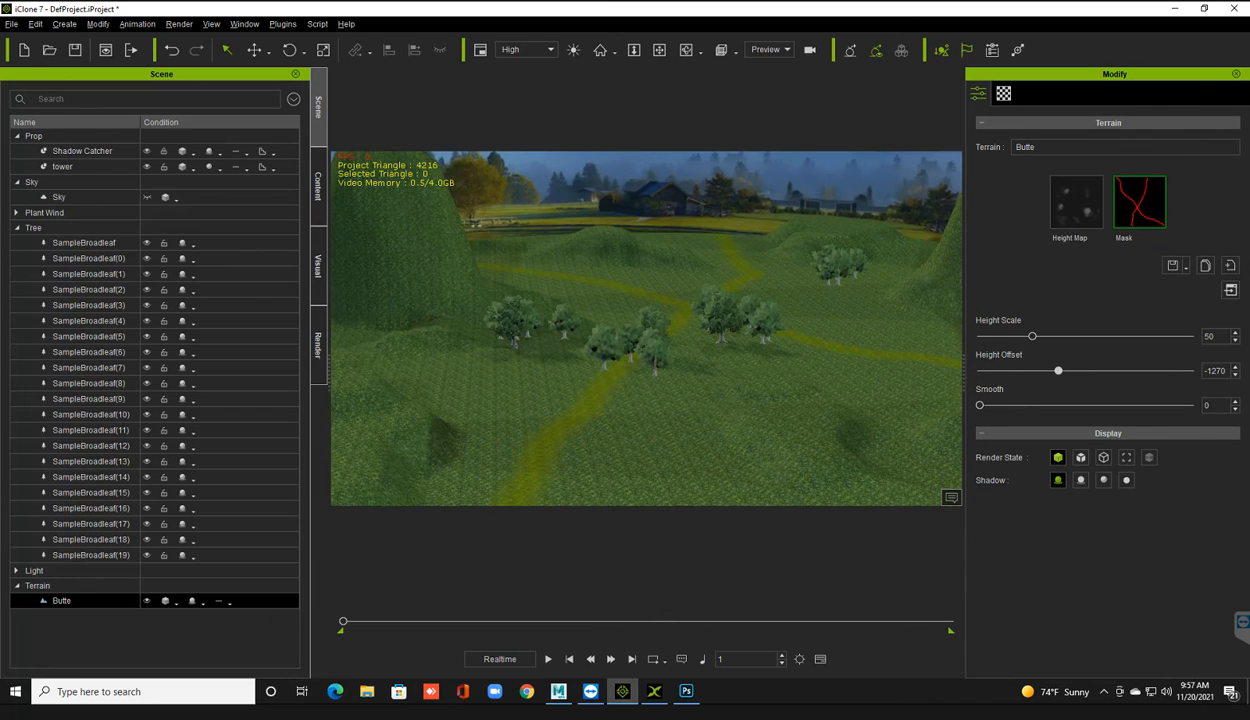
right_drag(460, 328, 550, 328)
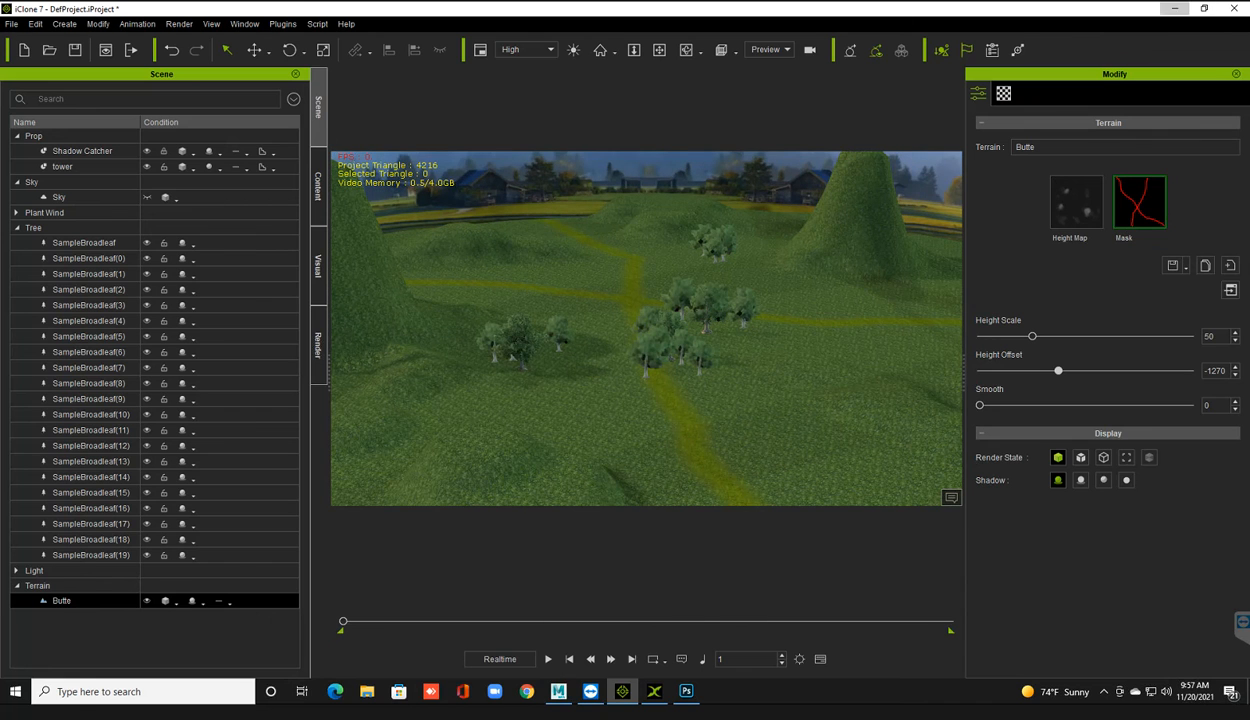
Step: Switch to Maya and deselect the house mesh polySurface56
click(1175, 8)
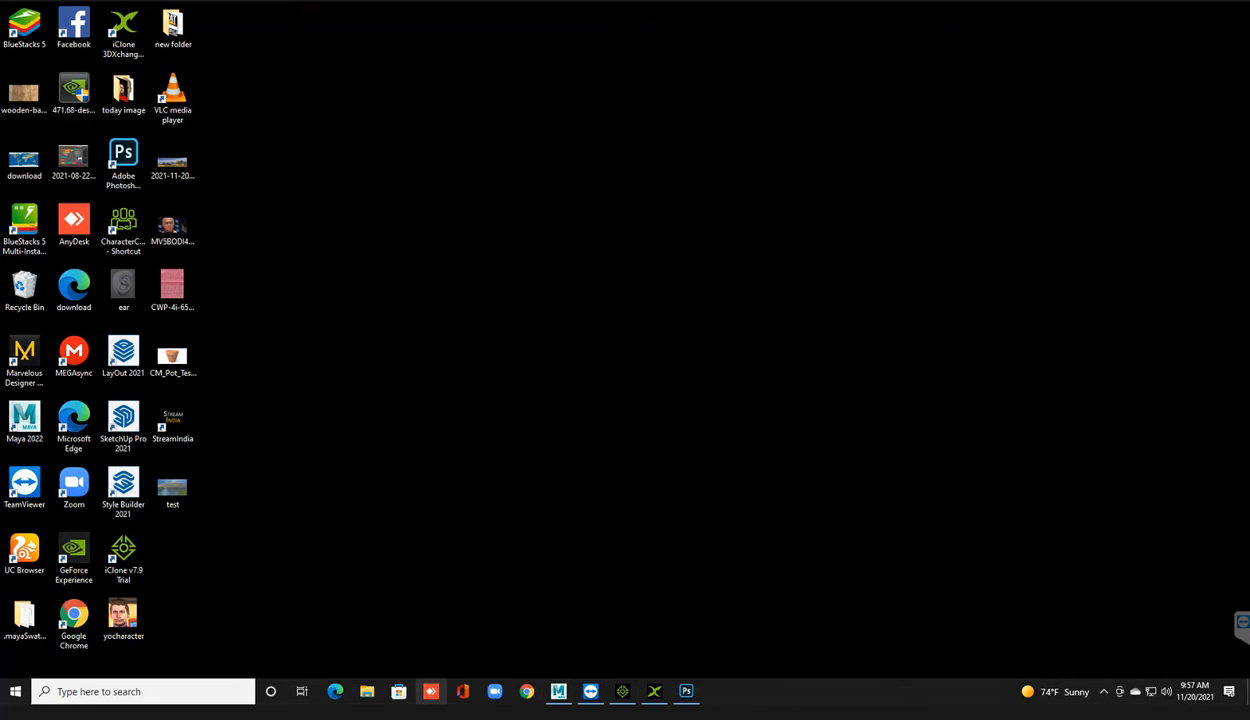
click(558, 691)
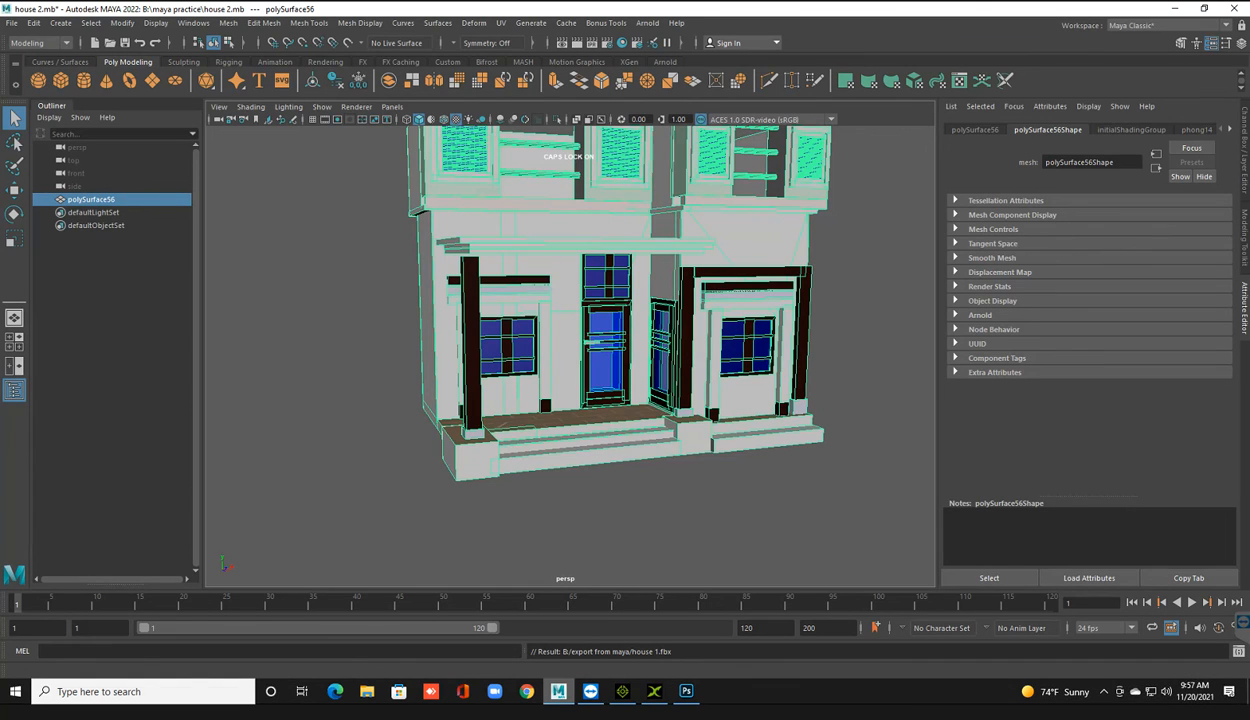
scroll(570, 355, down, 2)
scroll(570, 355, up, 1)
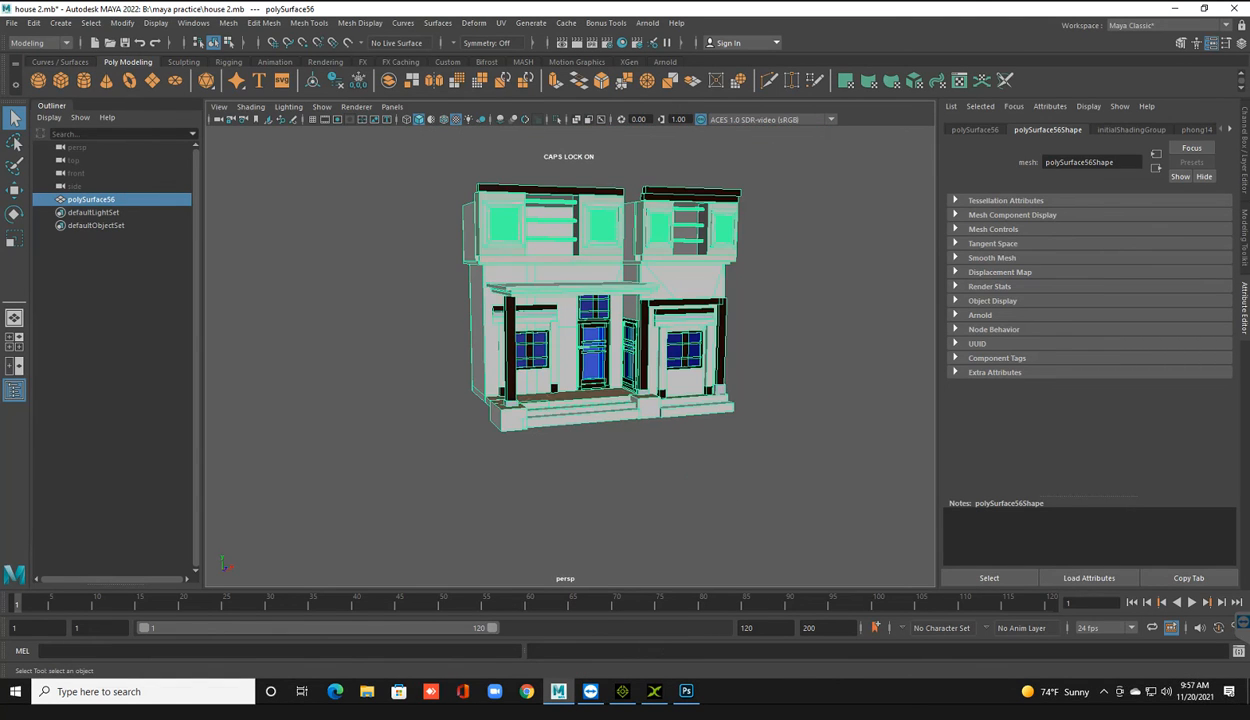
scroll(570, 355, up, 10)
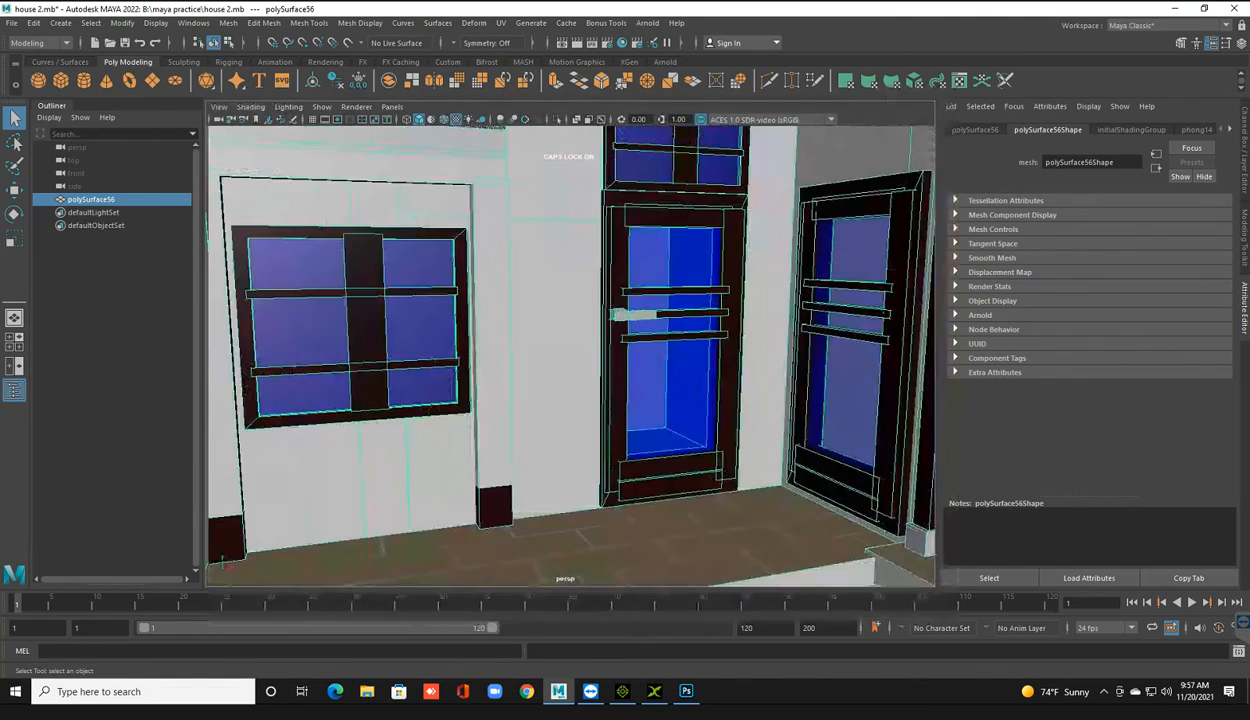
scroll(570, 355, down, 3)
key(alt+d)
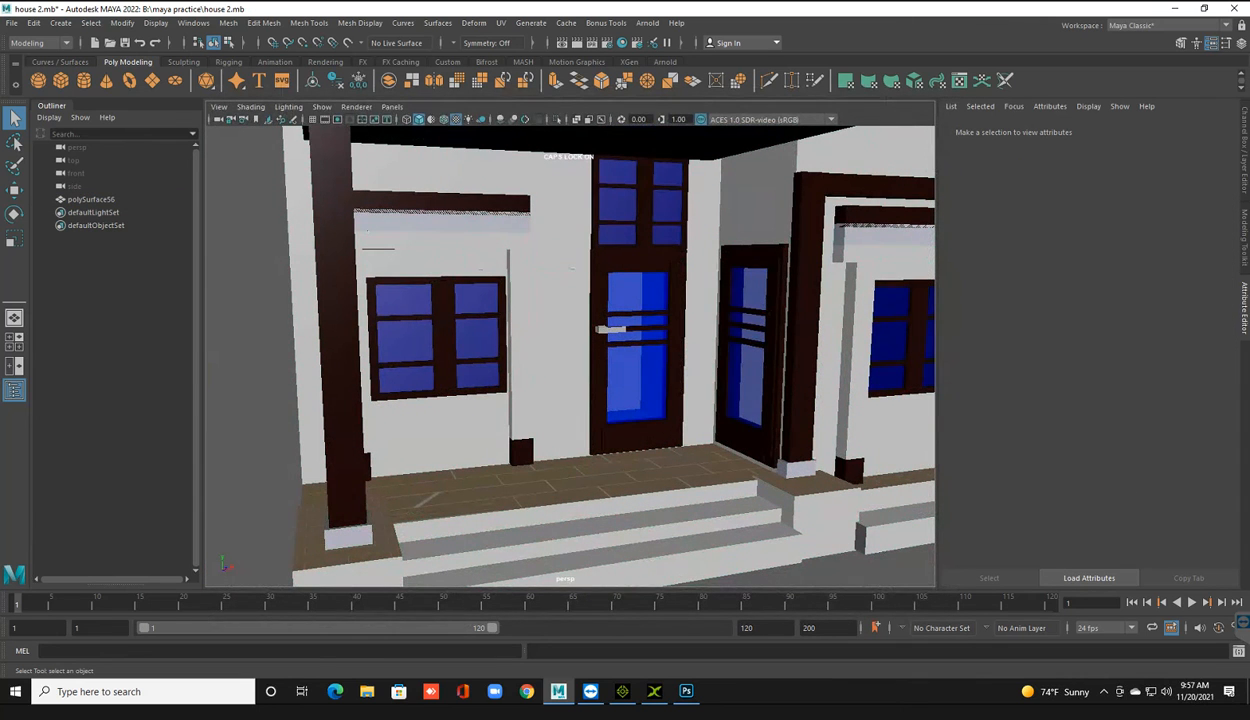
Step: Examine the house model's front porch, door, windows, back and sides
scroll(570, 355, up, 1)
scroll(570, 355, down, 3)
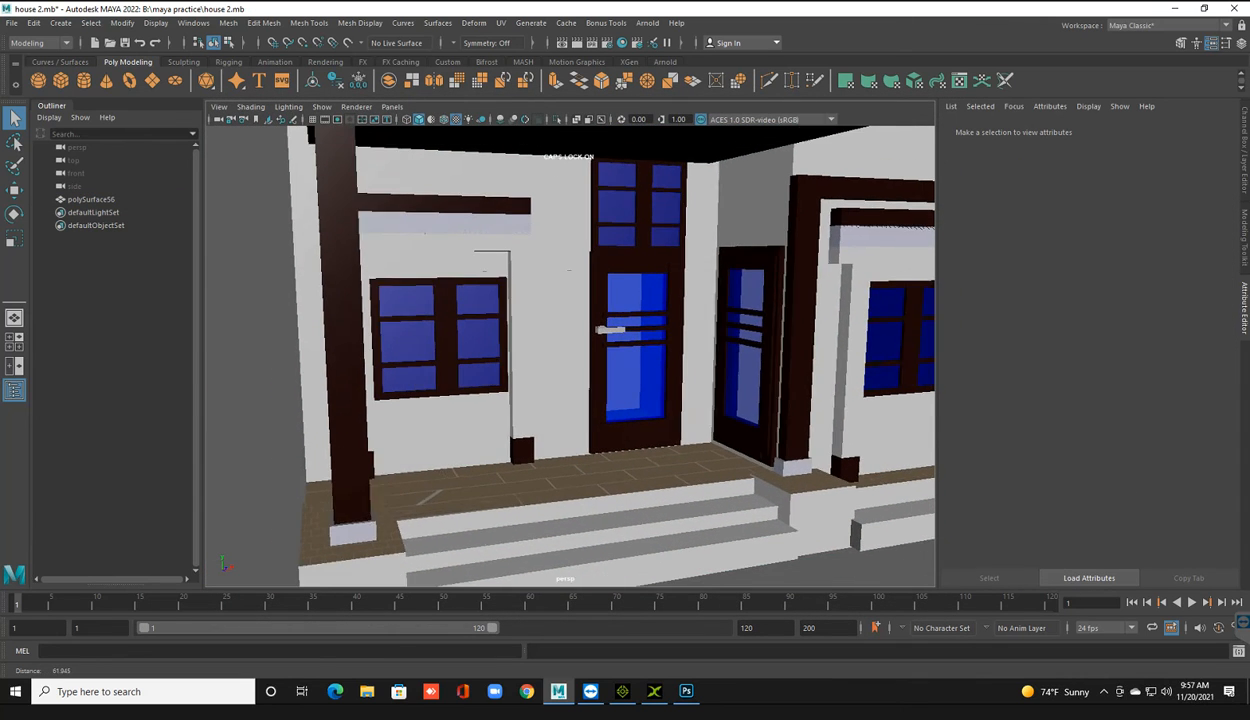
scroll(570, 355, up, 4)
scroll(570, 355, up, 1)
scroll(570, 355, down, 8)
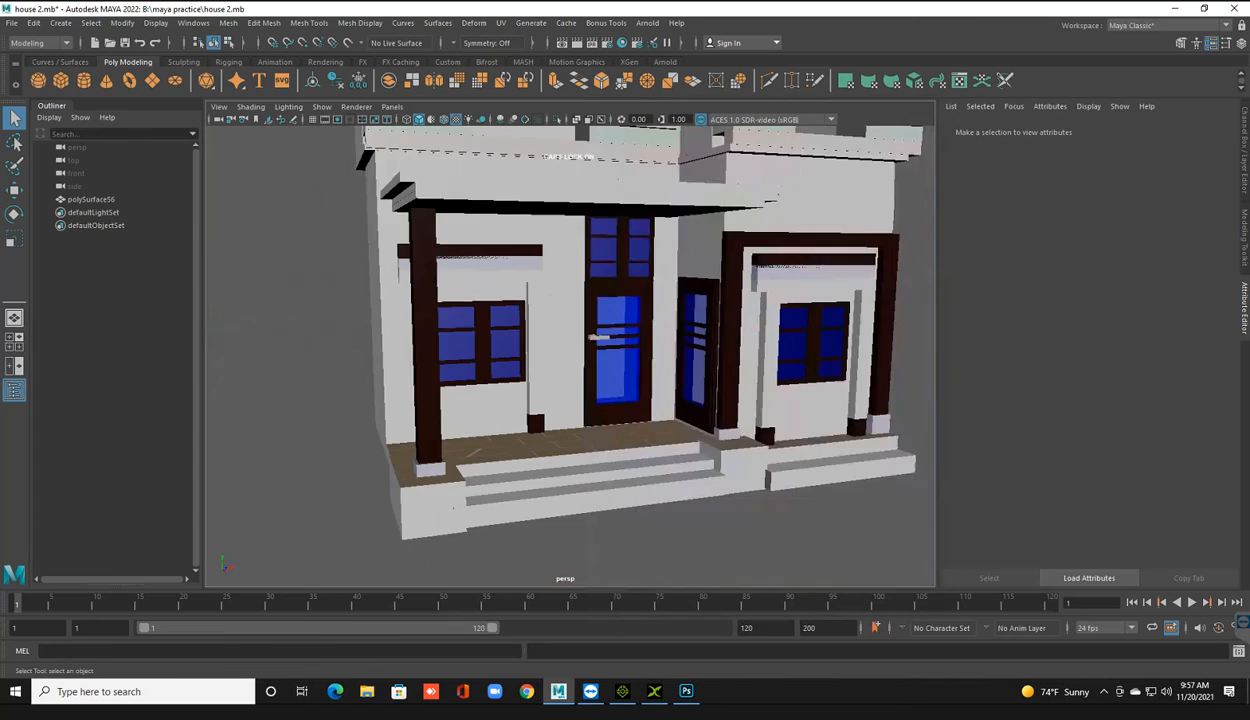
scroll(585, 346, down, 2)
alt+drag(585, 346, 650, 495)
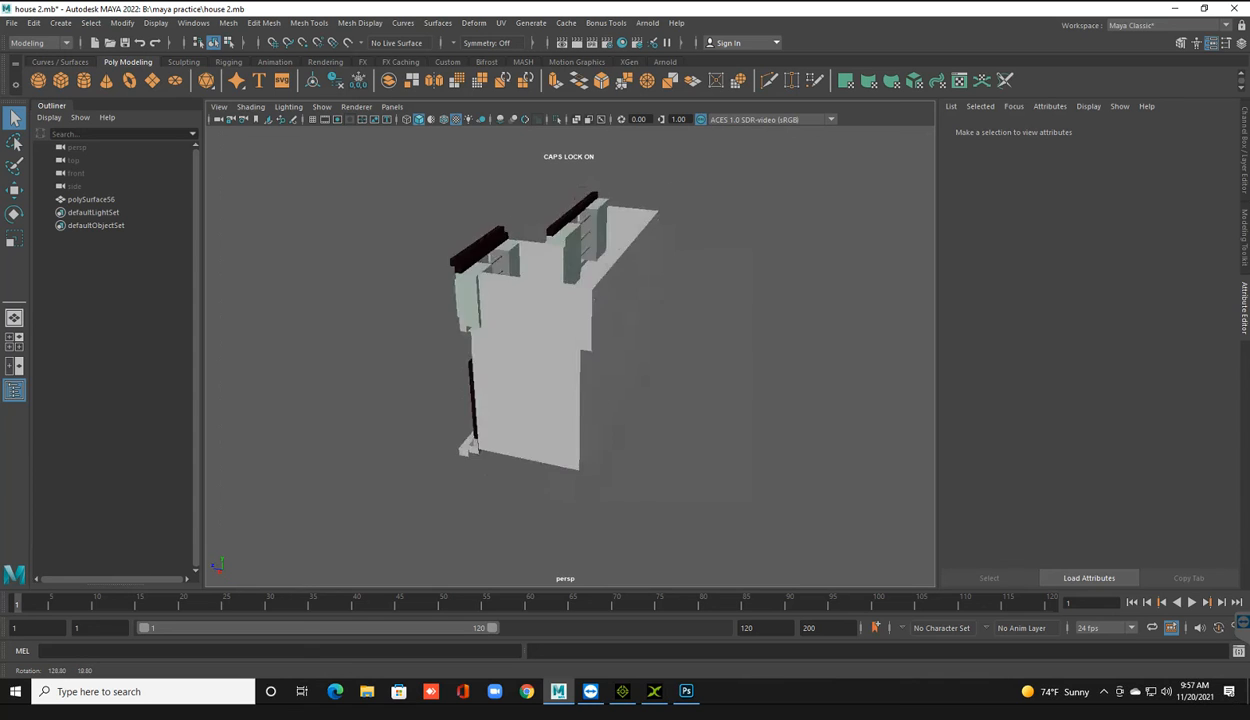
alt+drag(516, 388, 600, 420)
alt+drag(655, 330, 645, 290)
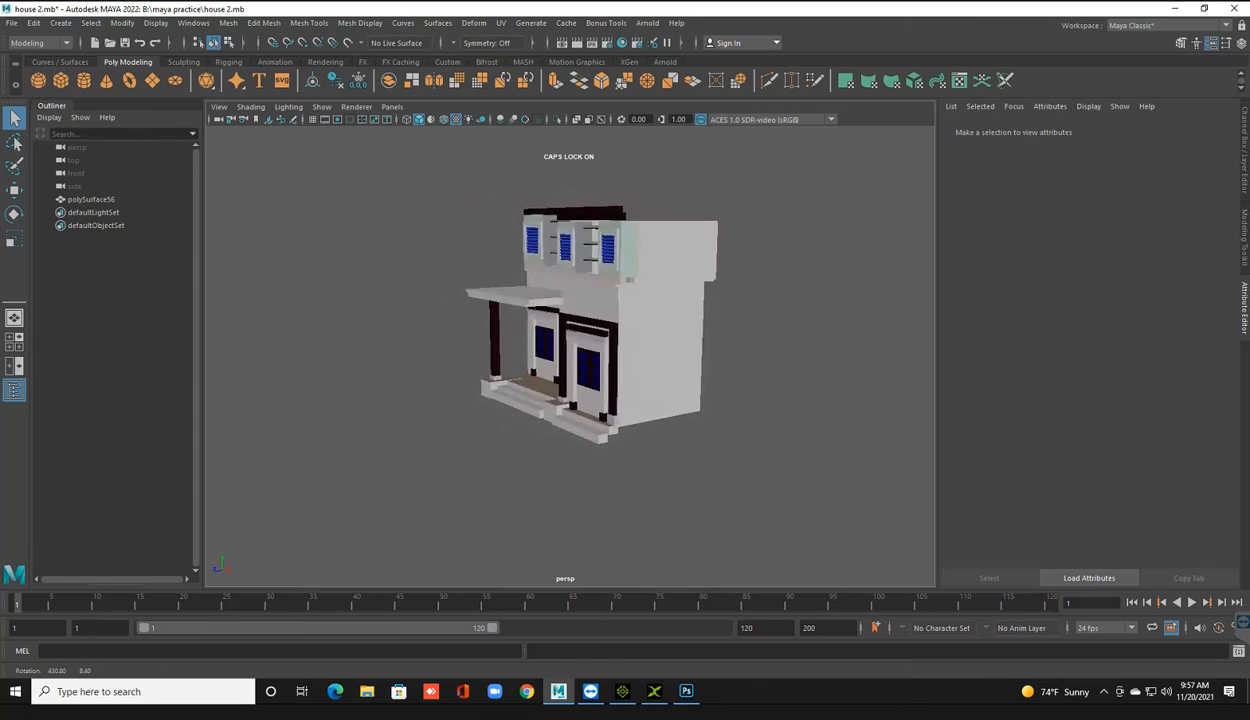
scroll(570, 350, up, 6)
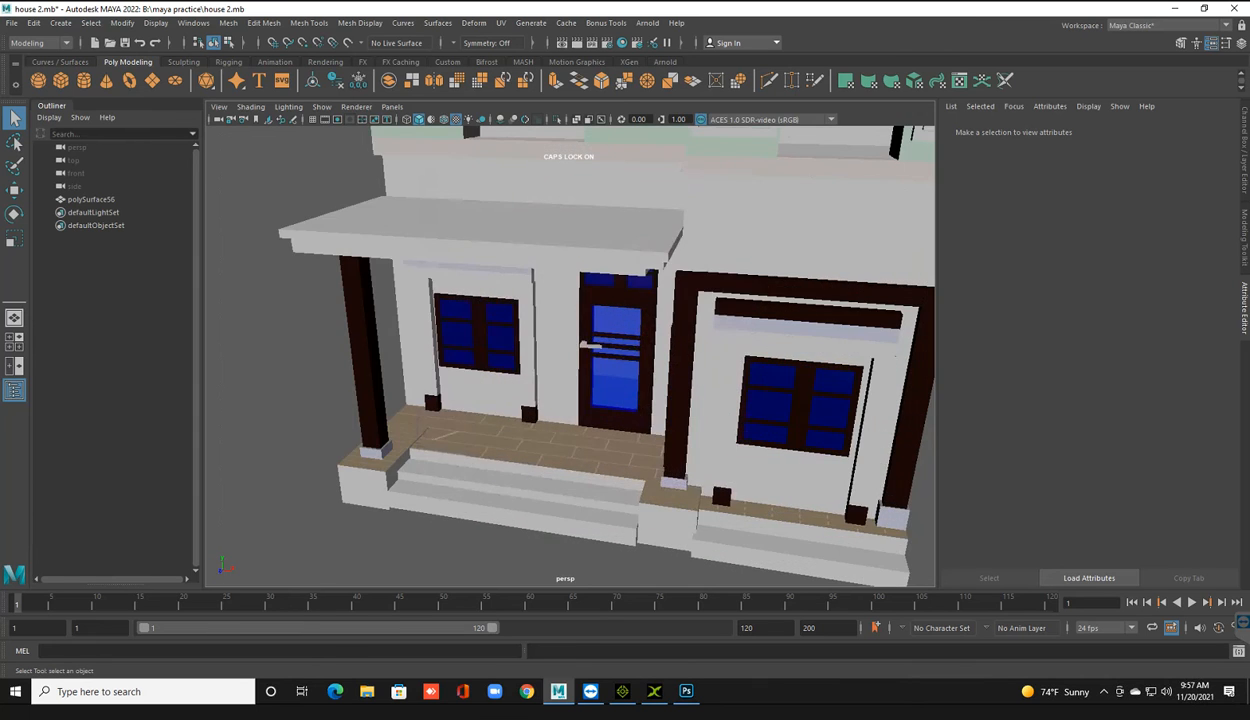